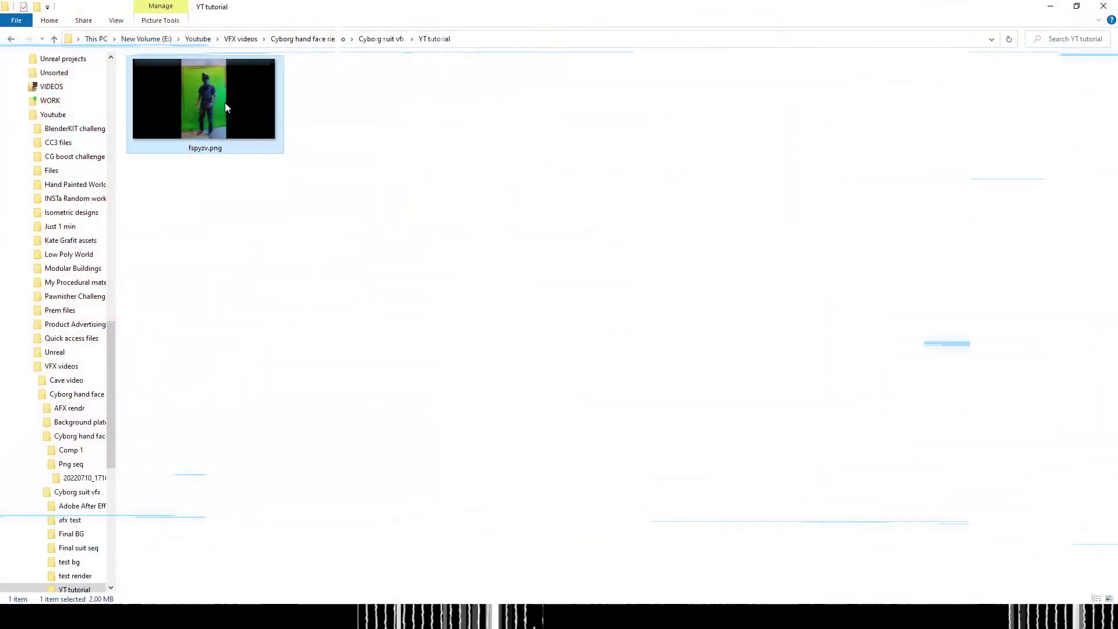
Preview fspyzv.png, close the preview, and load the image into fSpy.
double_click(225, 102)
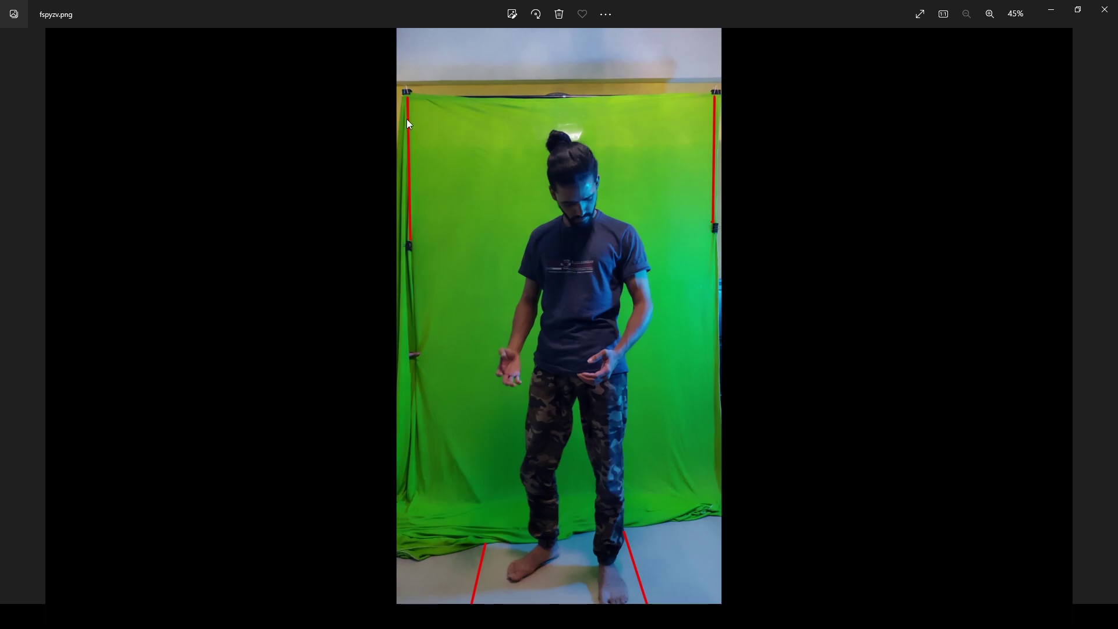
left_click(1104, 9)
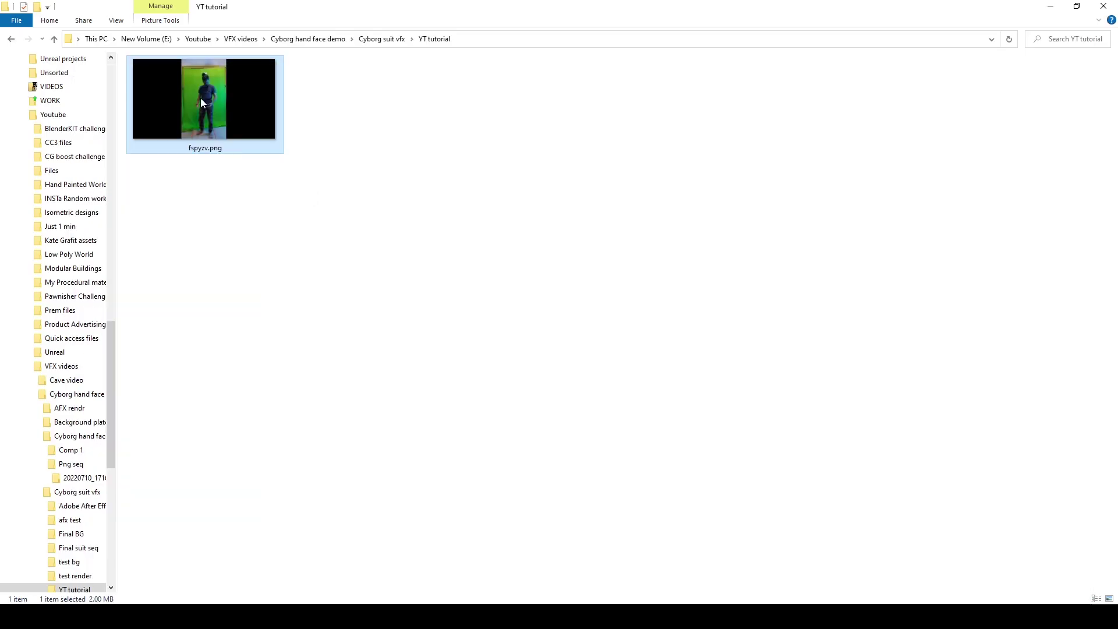
left_click_drag(200, 98, 610, 272)
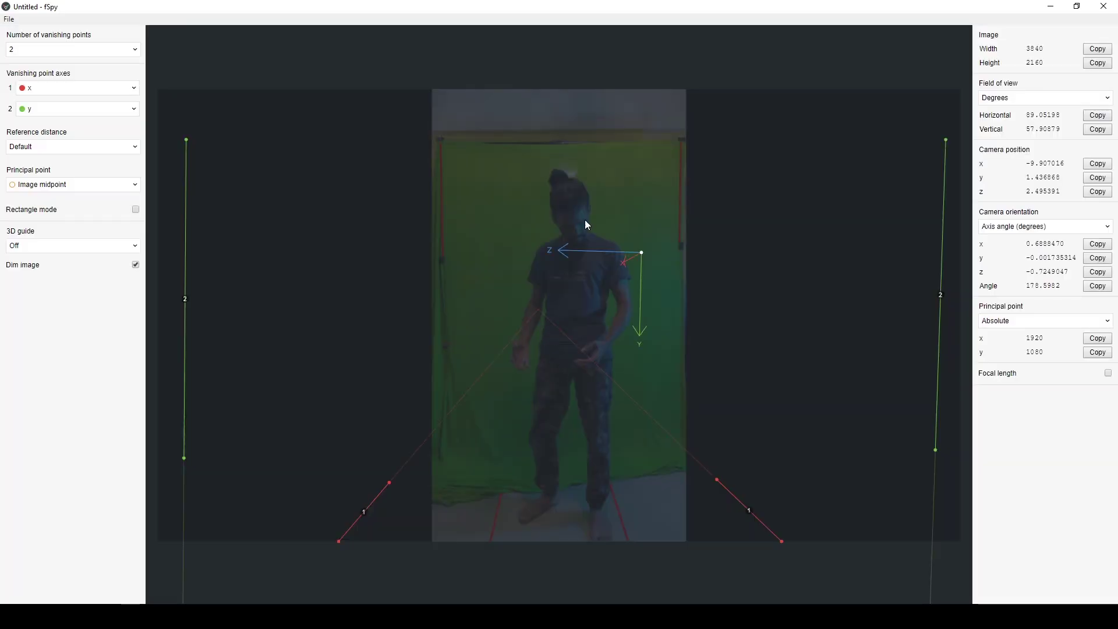
Set the second vanishing point axis to -z.
left_click(32, 109)
left_click(34, 192)
left_click(59, 115)
left_click(44, 180)
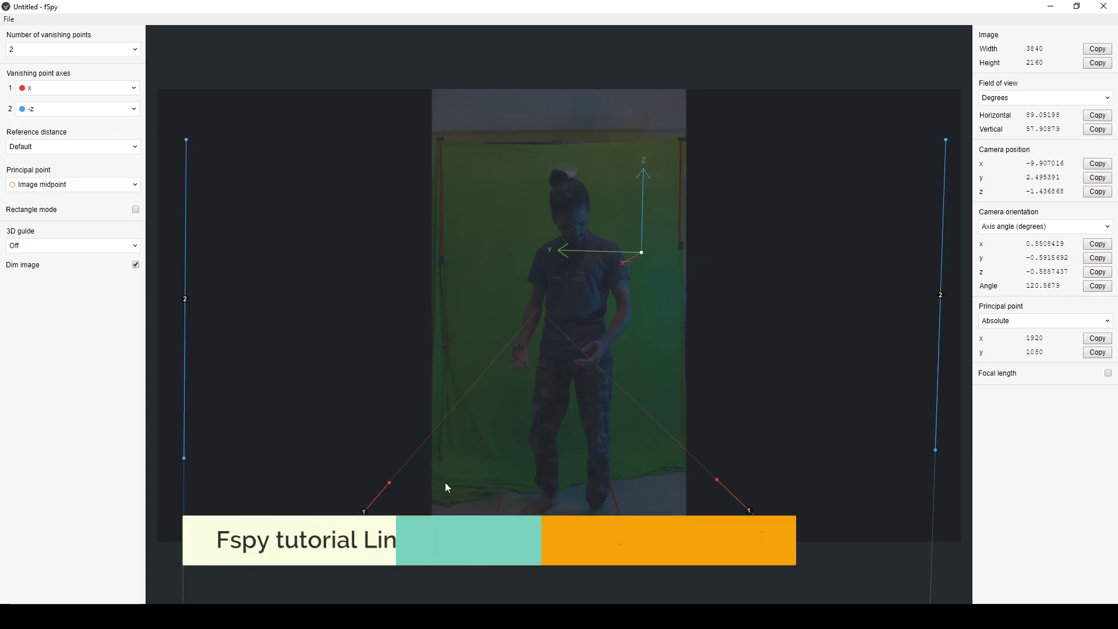
Align the two x-axis vanishing lines with the red guide lines on the floor.
left_click_drag(390, 483, 501, 491)
left_click_drag(477, 541, 491, 541)
left_click_drag(780, 541, 624, 542)
left_click_drag(718, 479, 608, 481)
Align the two z-axis vanishing lines with the green screen's vertical edges and place the origin on the floor behind the man's feet.
left_click_drag(946, 139, 682, 139)
left_click_drag(937, 450, 678, 449)
left_click_drag(184, 460, 439, 465)
left_click_drag(185, 140, 441, 142)
left_click_drag(438, 465, 449, 449)
left_click_drag(677, 447, 679, 447)
left_click_drag(641, 252, 503, 483)
left_click_drag(458, 517, 567, 475)
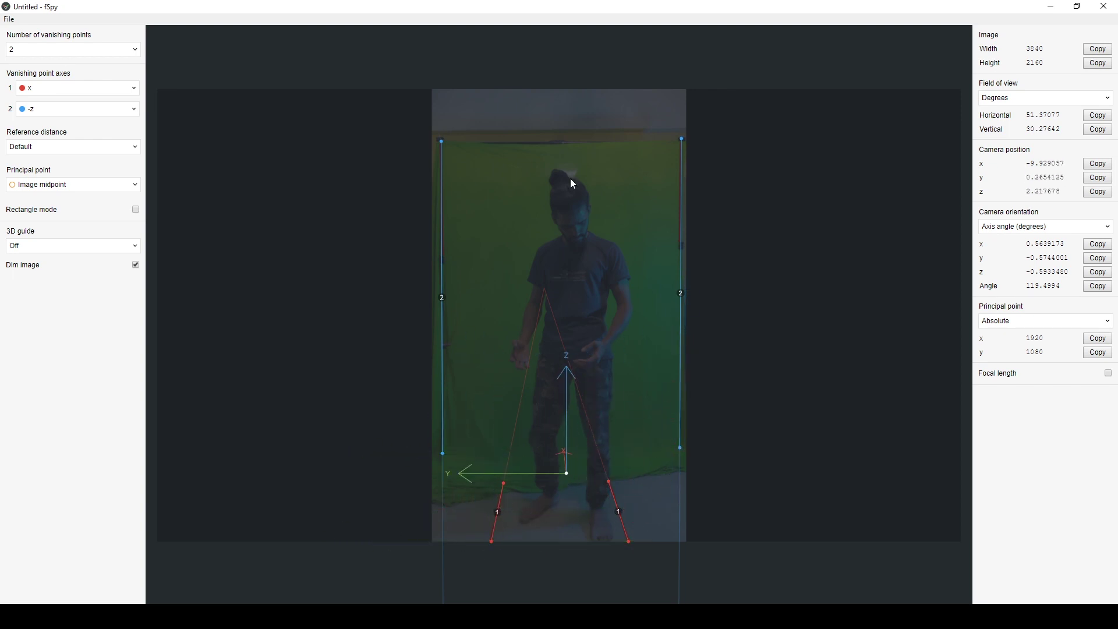
Save the fSpy project as "YT tutorilFspy data" in the YT tutorial folder and minimize the fSpy window.
left_click(5, 19)
left_click(30, 120)
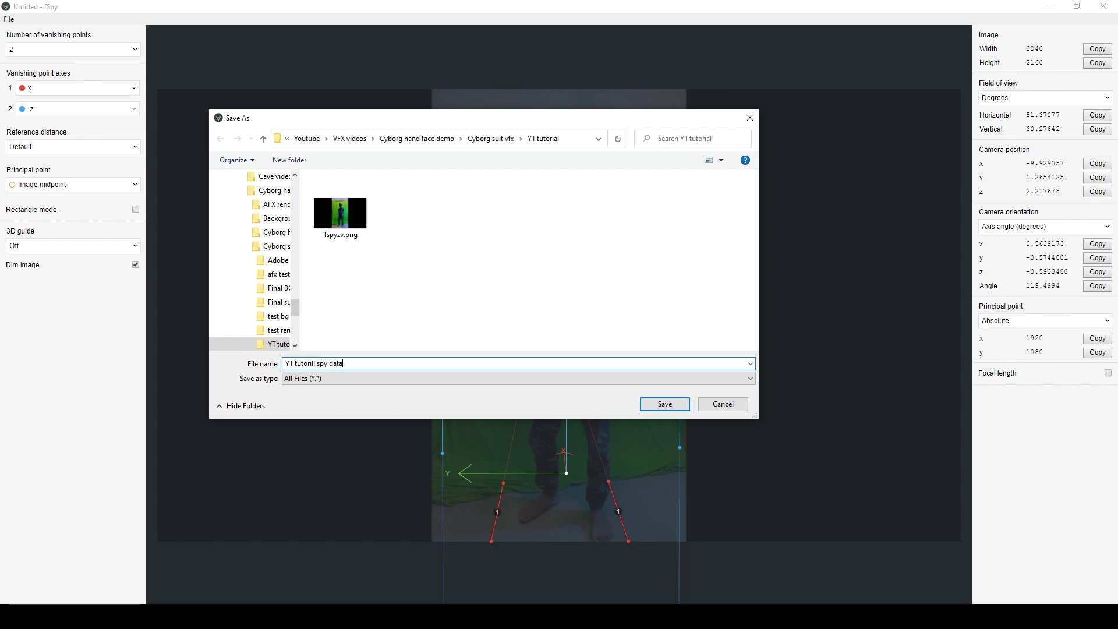
left_click(674, 403)
left_click(1052, 7)
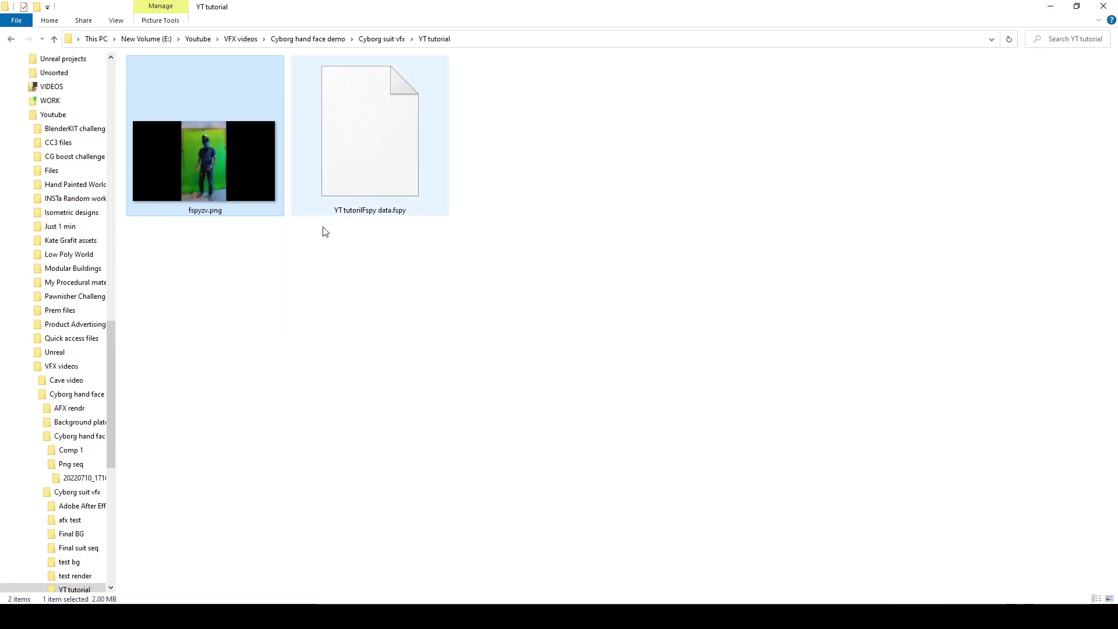
Switch to Blender and delete all default objects from the scene.
left_click(747, 522)
left_click(873, 615)
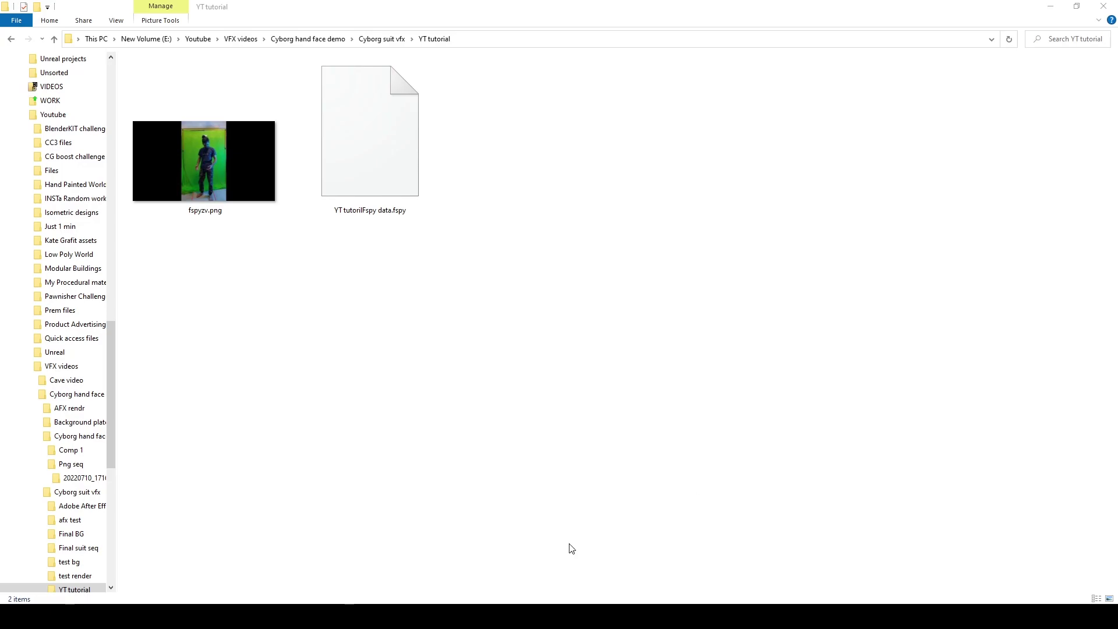
key("a")
key("Delete")
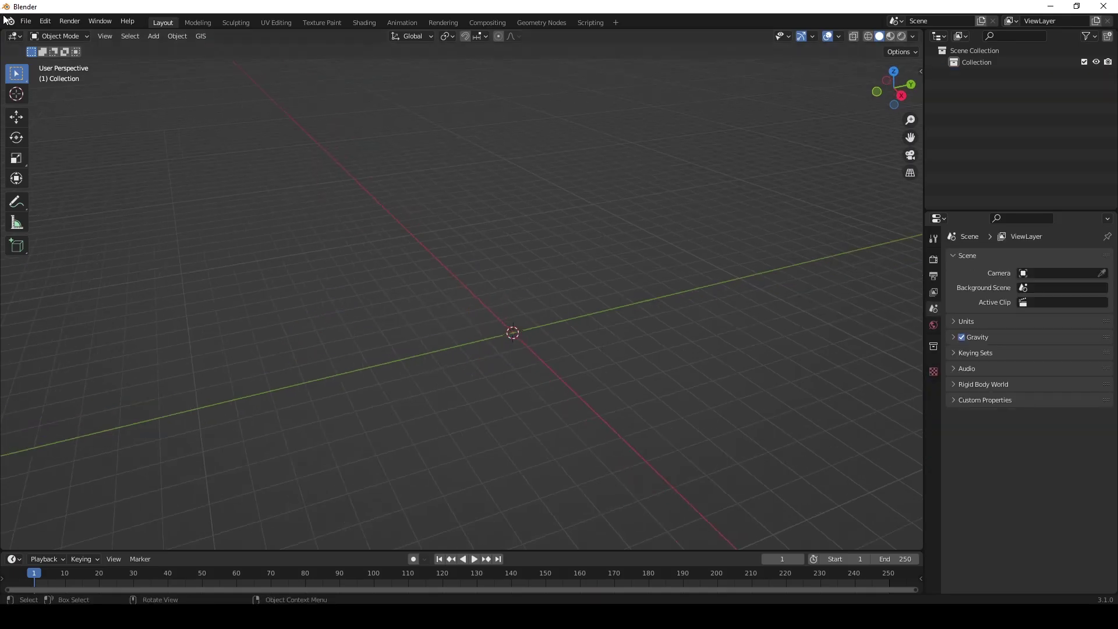
Import "YT tutorilFspy data.fspy" from the YT tutorial folder with its background image and look through the imported camera.
left_click(26, 22)
mouse_move(56, 181)
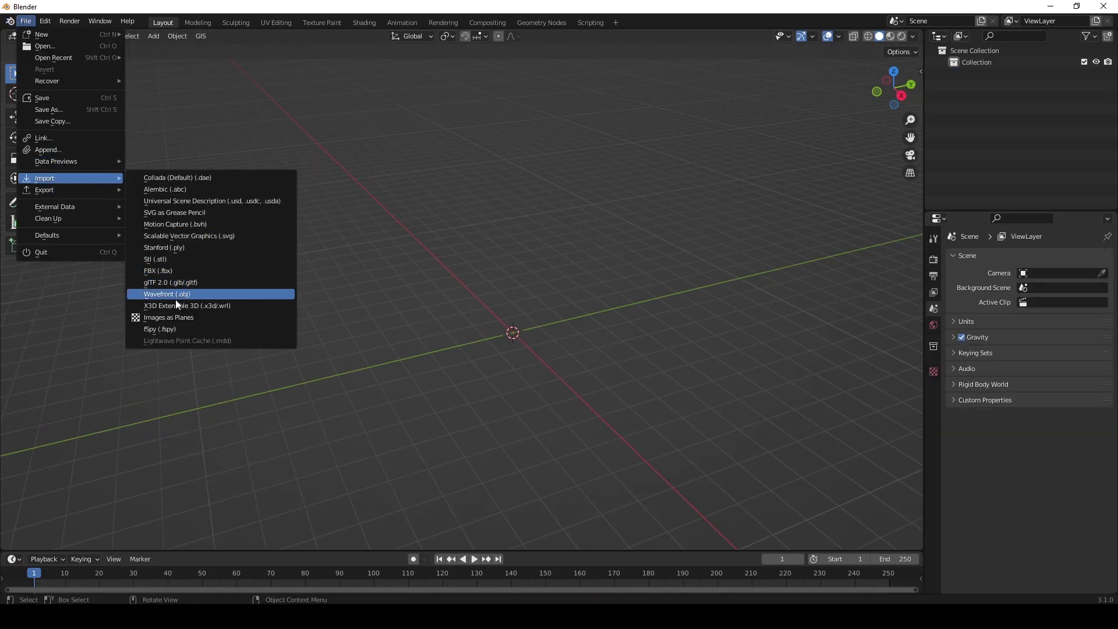
left_click(161, 331)
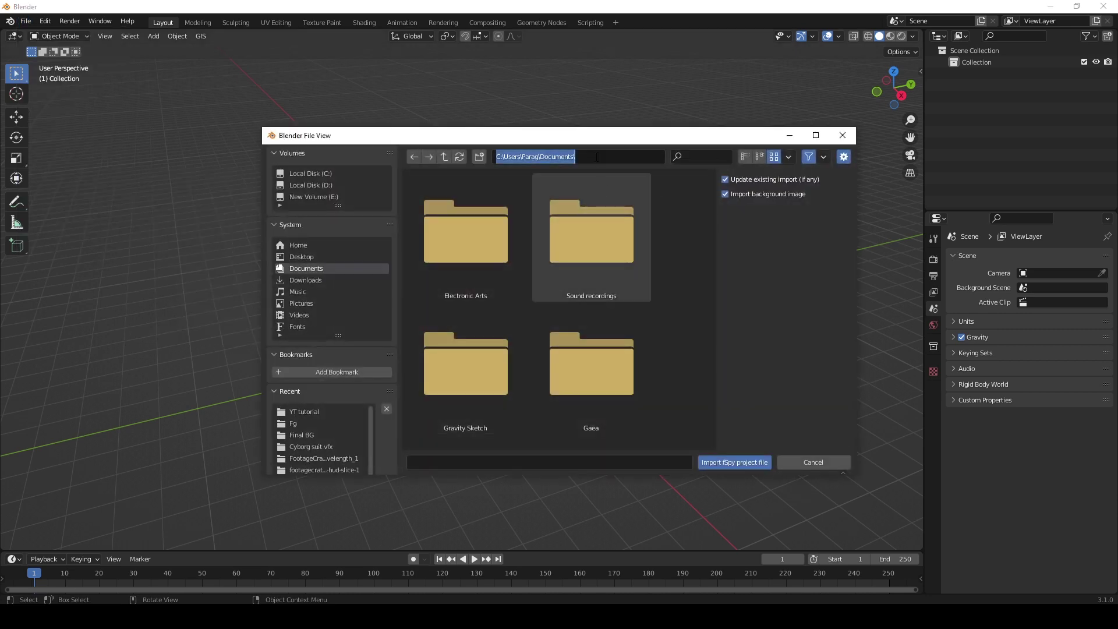
left_click(312, 412)
left_click(501, 274)
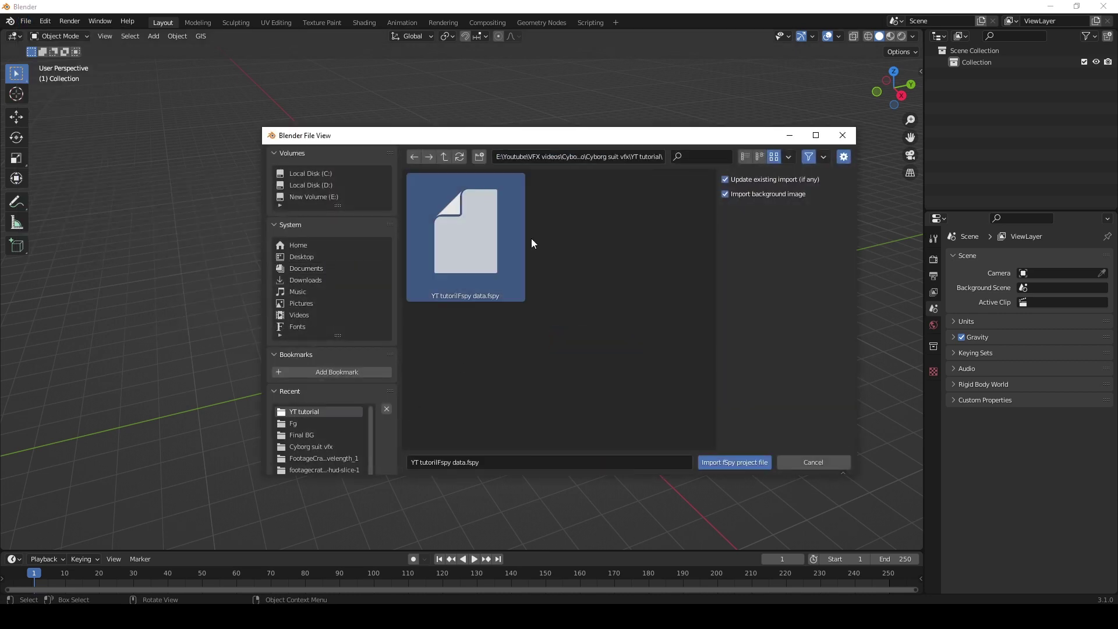
left_click(733, 462)
scroll(445, 420, "up", 2)
scroll(445, 421, "down", 1)
middle_click_drag(383, 415, 483, 424)
scroll(524, 402, "down", 5)
scroll(606, 380, "up", 4)
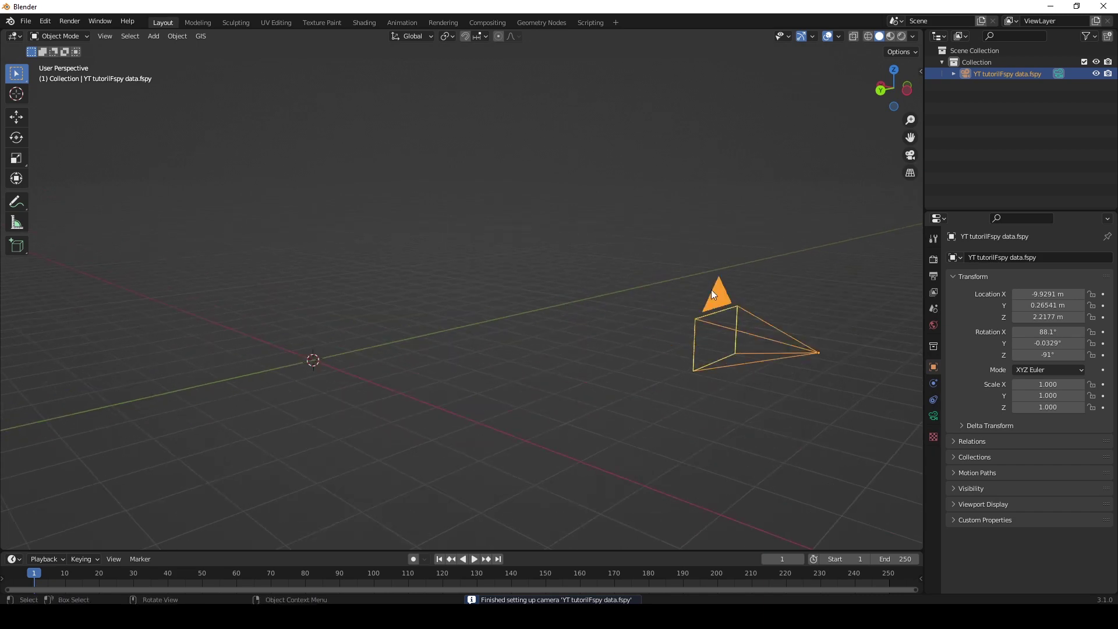
key("KP_0")
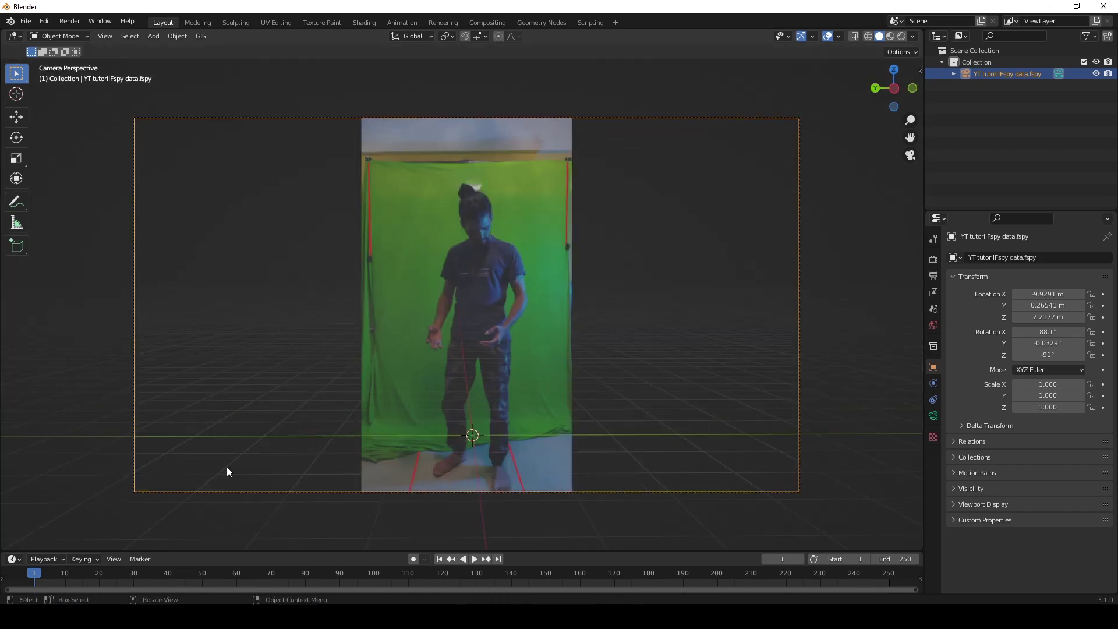
Add a VFX Motion Tracking workspace.
left_click(618, 21)
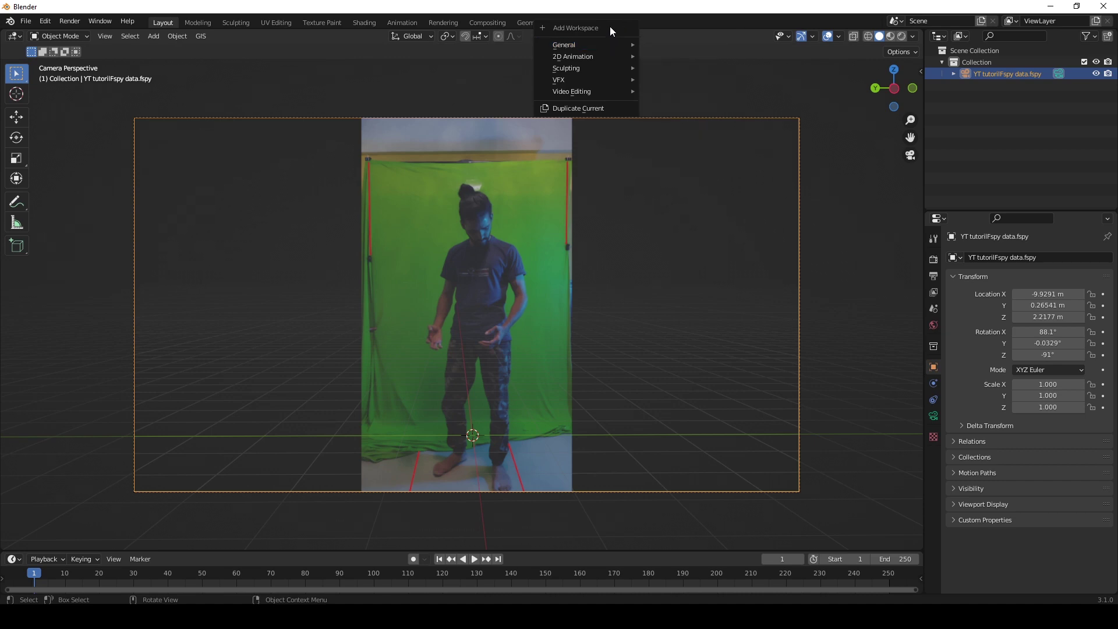
mouse_move(576, 80)
left_click(681, 103)
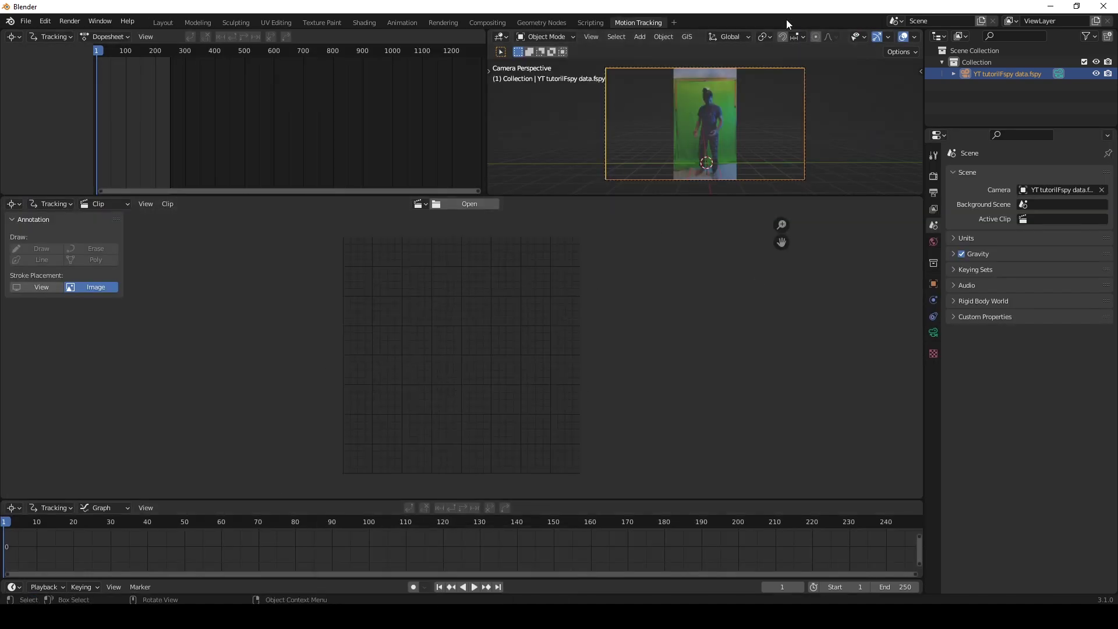
Load all PNG frames from the Comp 1 folder as a clip in the movie clip editor.
left_click(477, 575)
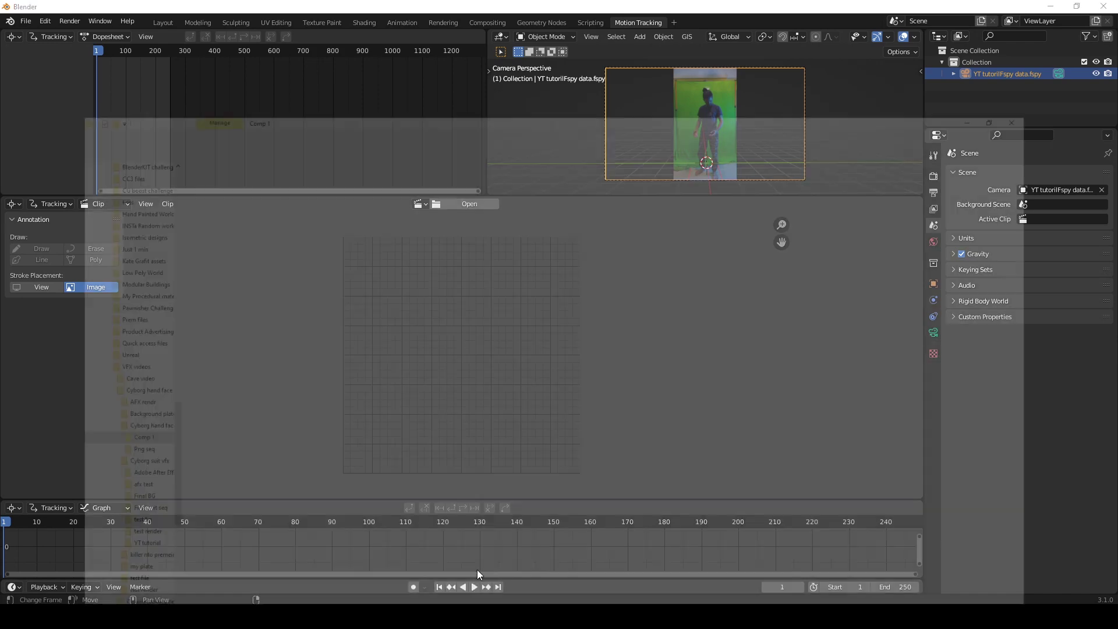
key("ctrl+a")
left_click_drag(166, 99, 438, 344)
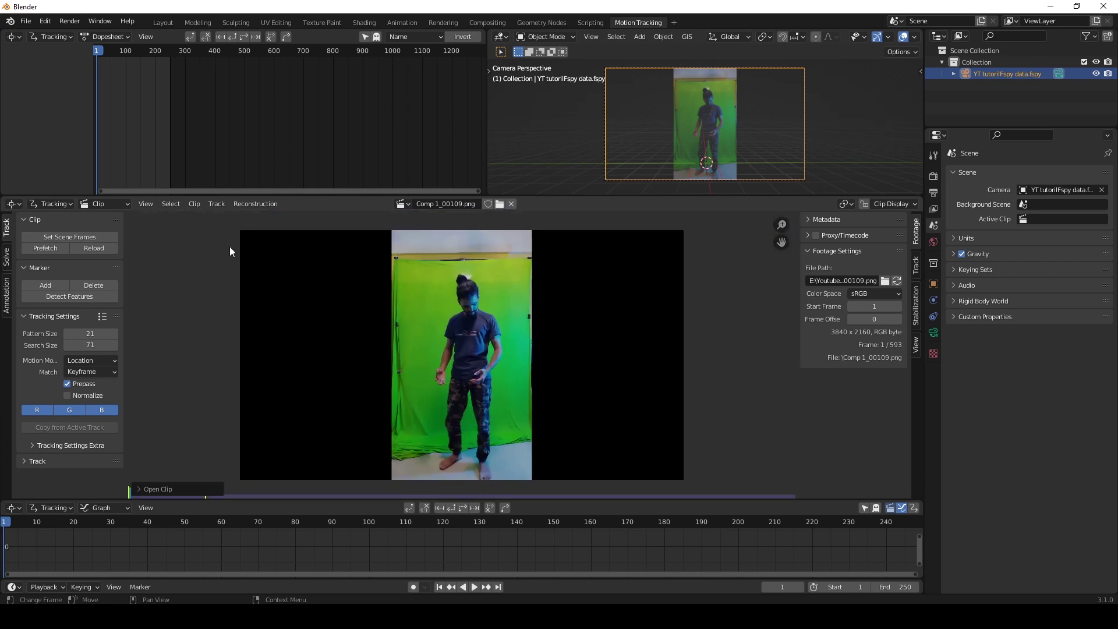
Prefetch the clip and match the scene frame range to it, with the start frame set to 40.
left_click(70, 235)
left_click(45, 248)
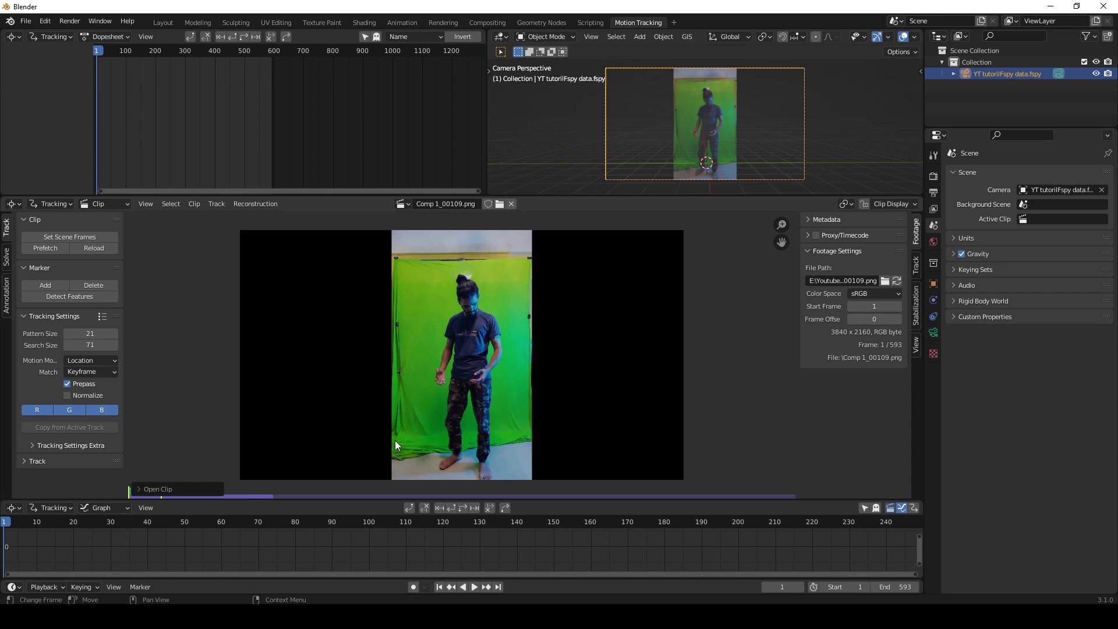
left_click(857, 587)
type("40")
key("Return")
Scrub through the clip to frame 296 and prefetch its frames again.
scroll(591, 539, "down", 8)
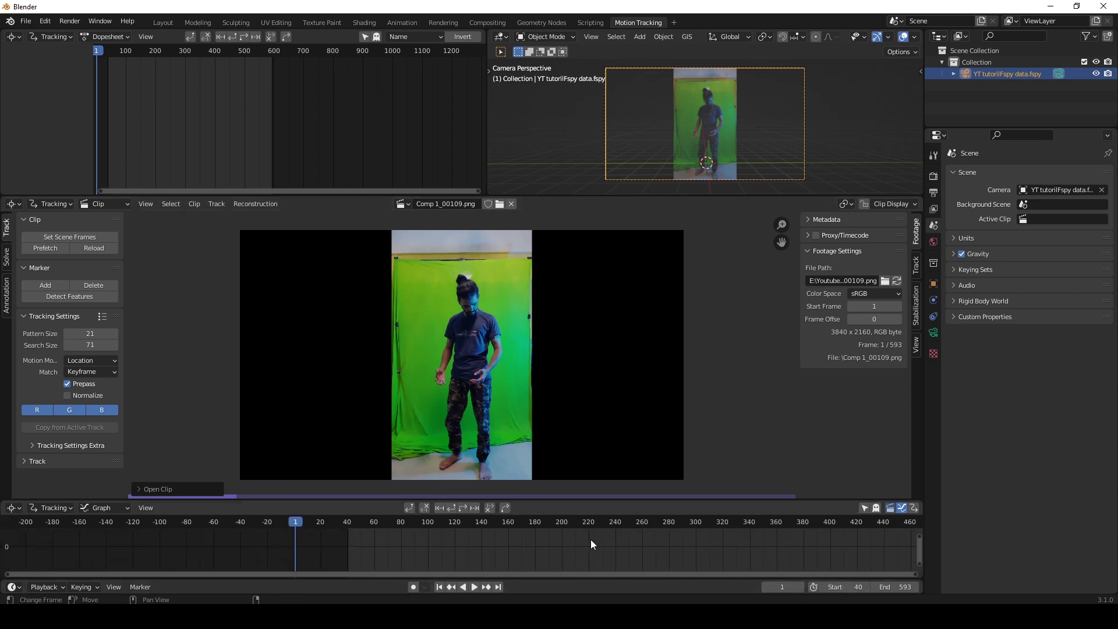
scroll(591, 539, "up", 4)
left_click_drag(416, 521, 466, 520)
scroll(587, 330, "up", 5)
scroll(586, 330, "down", 5)
left_click(543, 521)
left_click(568, 520)
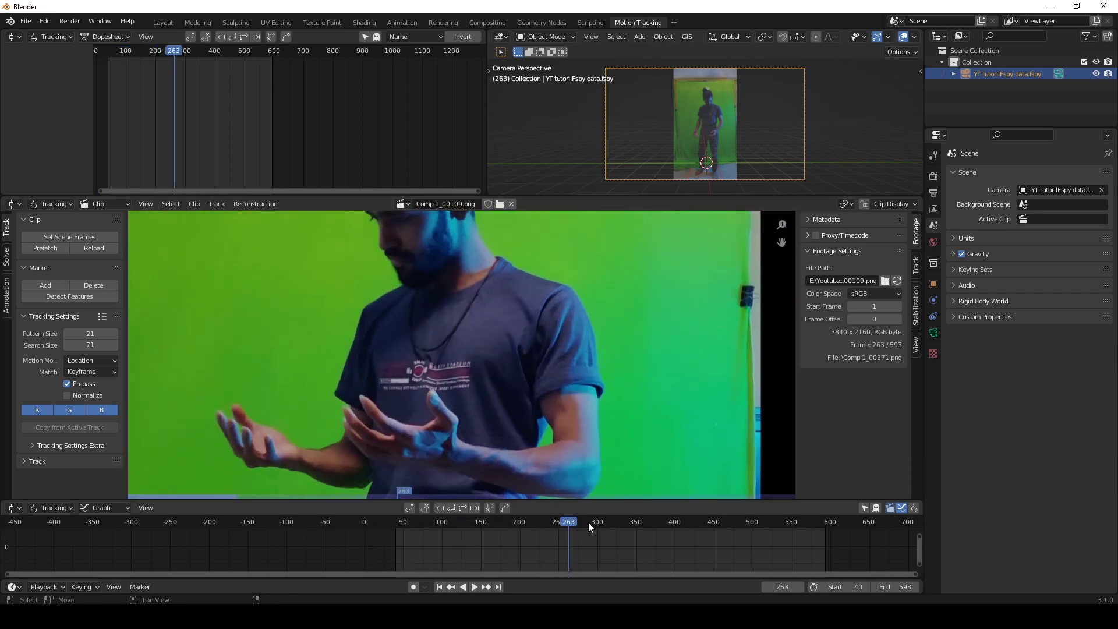
left_click(594, 525)
scroll(496, 390, "down", 4)
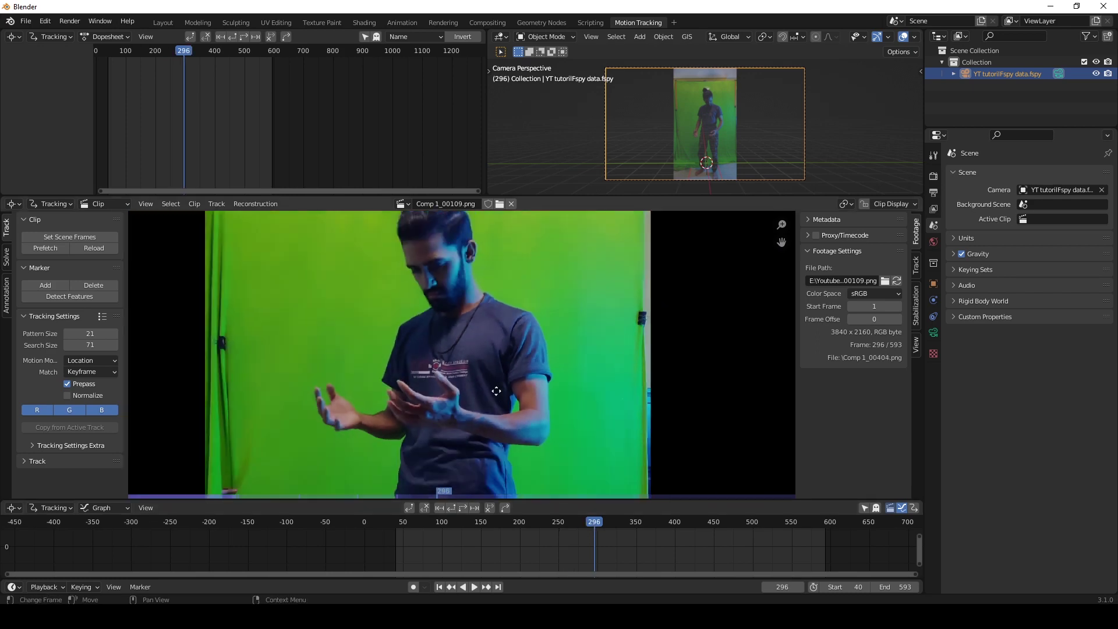
middle_click_drag(474, 393, 498, 379)
left_click(51, 246)
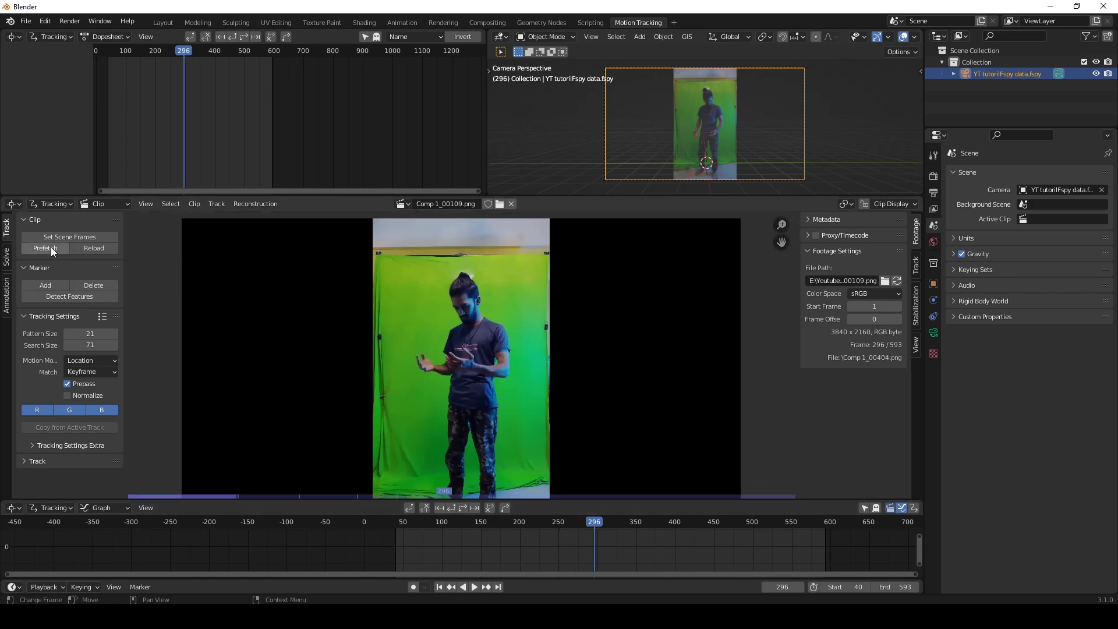
Add a tracking marker at the upper corner of the shirt's chest print on frame 296 and track it backwards.
scroll(455, 334, "up", 6)
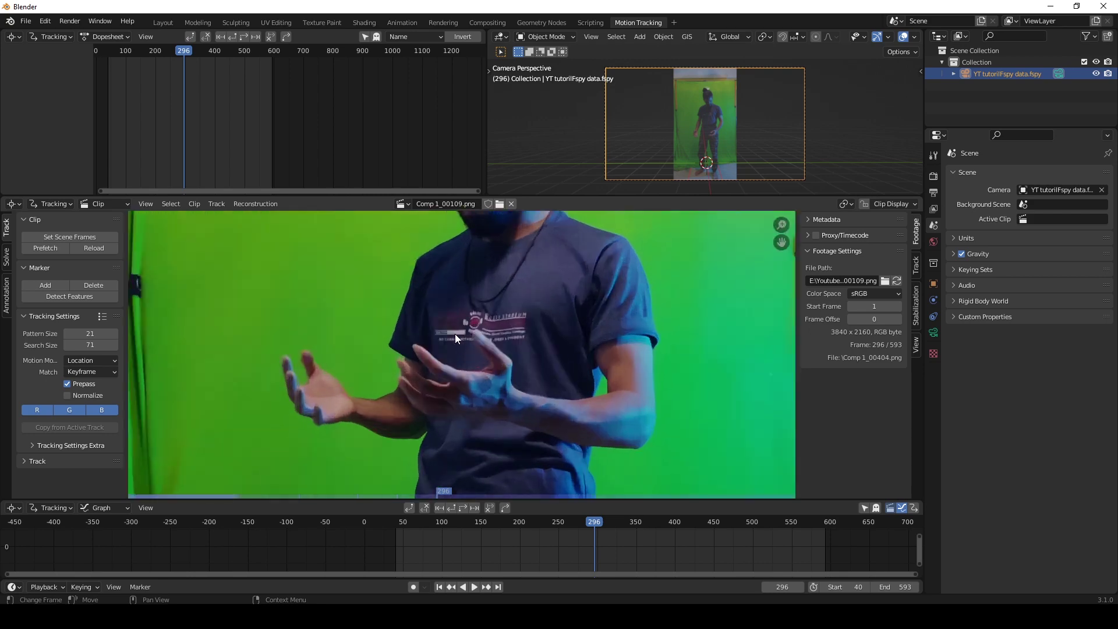
scroll(489, 320, "down", 2)
scroll(489, 385, "up", 3)
scroll(479, 383, "down", 2)
scroll(487, 371, "down", 4)
scroll(407, 383, "up", 2)
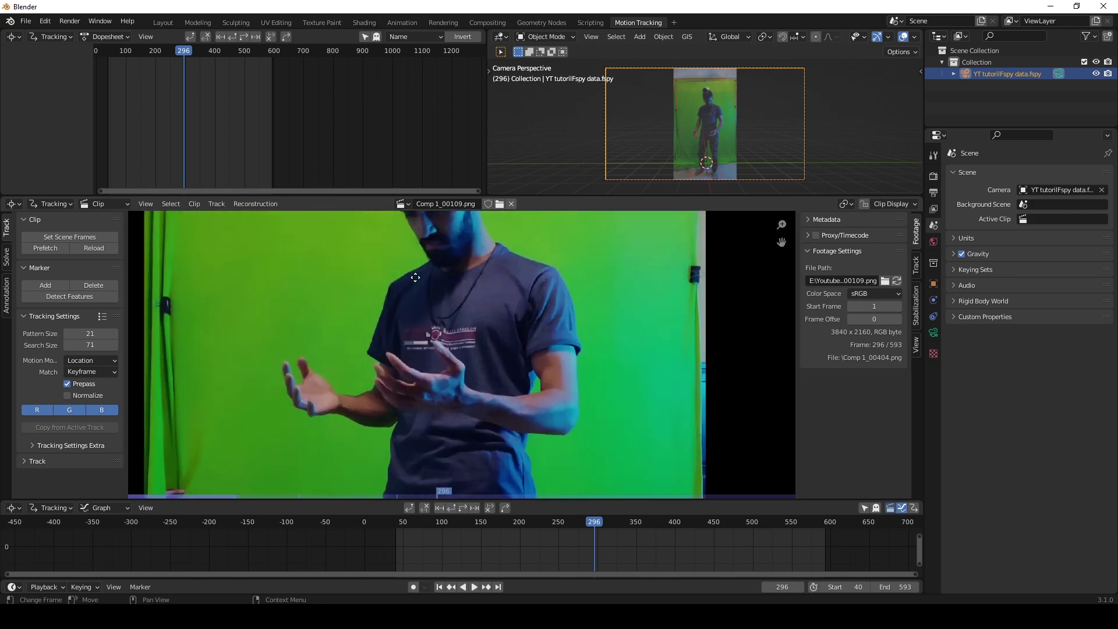
scroll(402, 326, "down", 1)
scroll(433, 319, "up", 3)
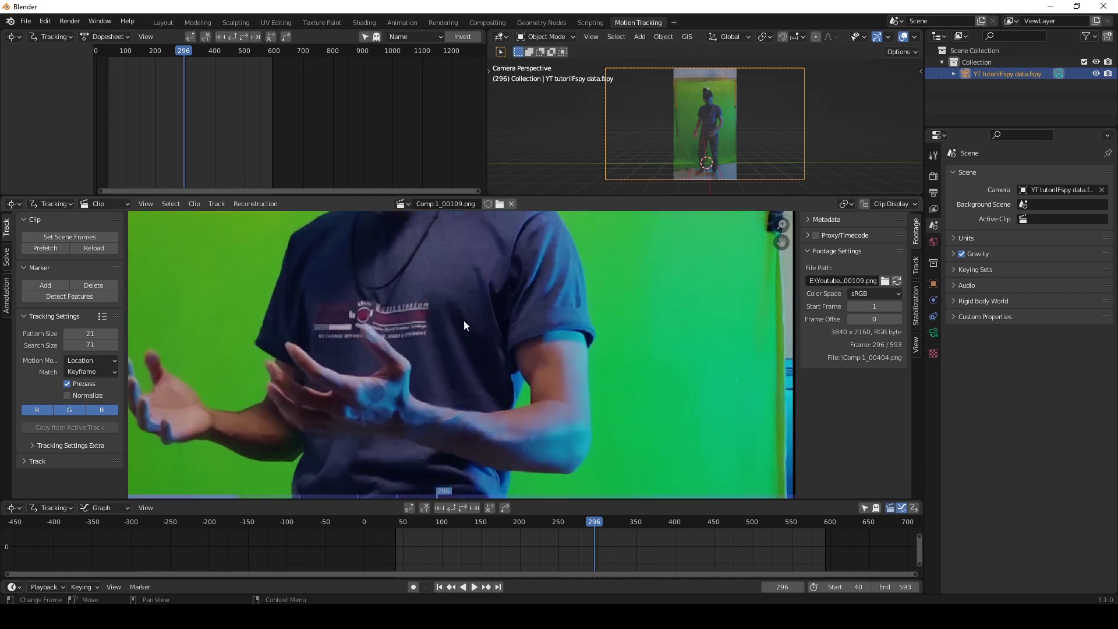
scroll(456, 355, "down", 1)
scroll(469, 376, "up", 4)
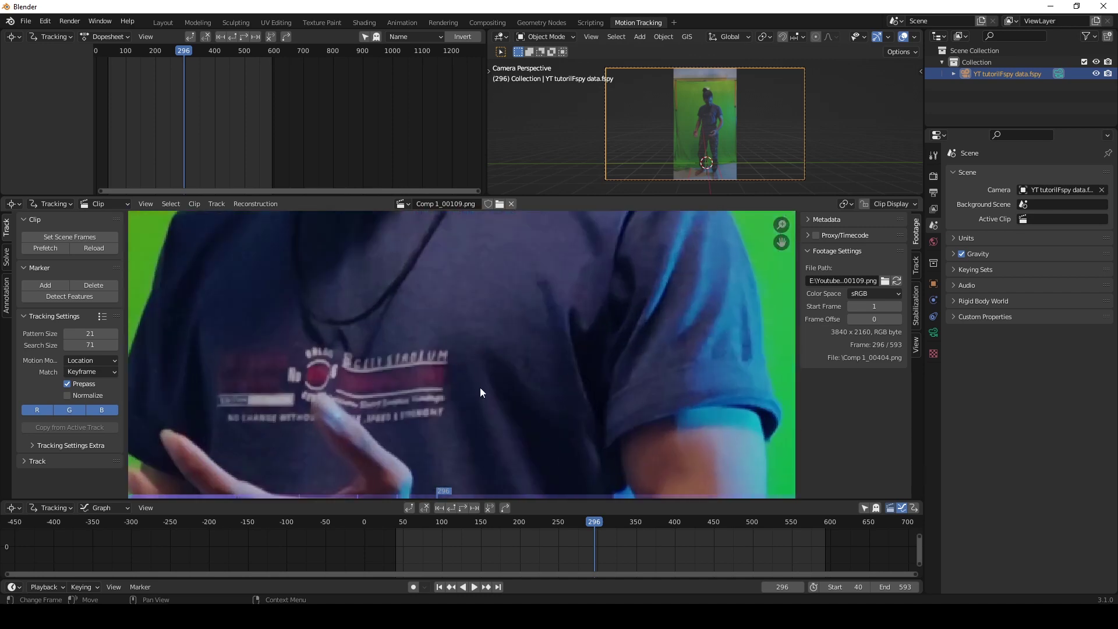
left_click(446, 350, "ctrl")
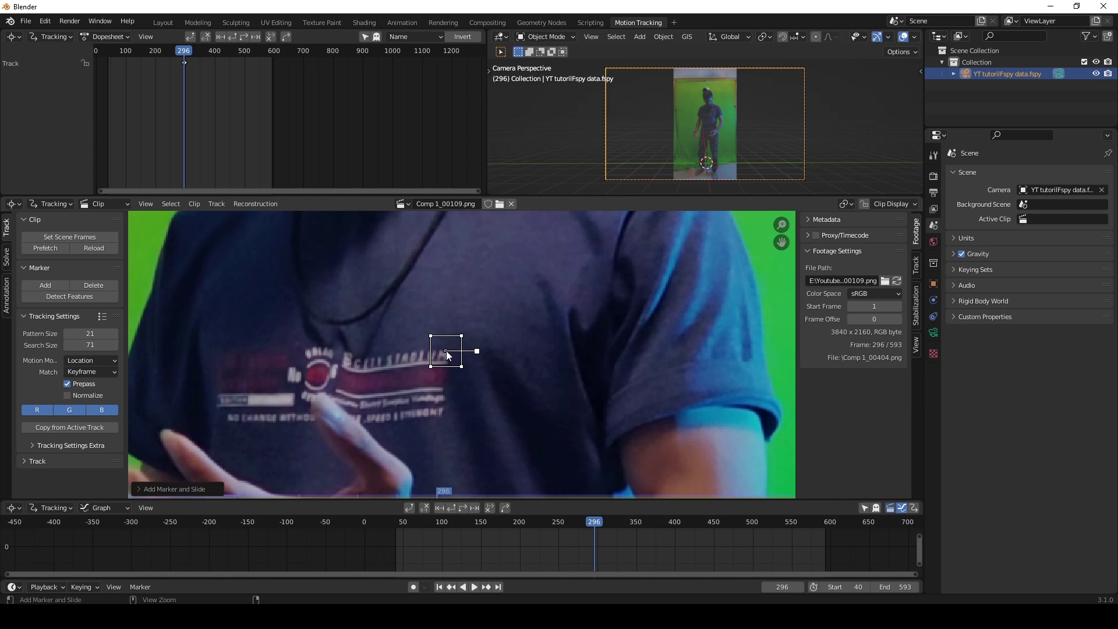
left_click(488, 369)
left_click(453, 507)
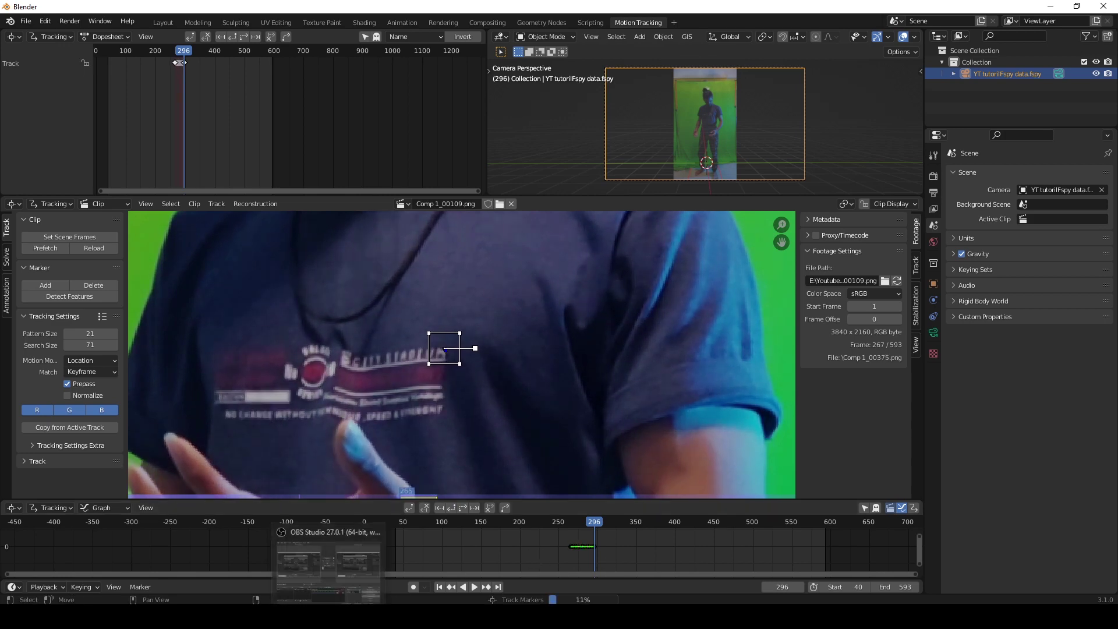
Check the backward track by scrubbing to frame 283, and track the marker forwards to the end of the clip.
scroll(496, 413, "down", 4)
scroll(496, 414, "down", 3)
scroll(496, 414, "up", 4)
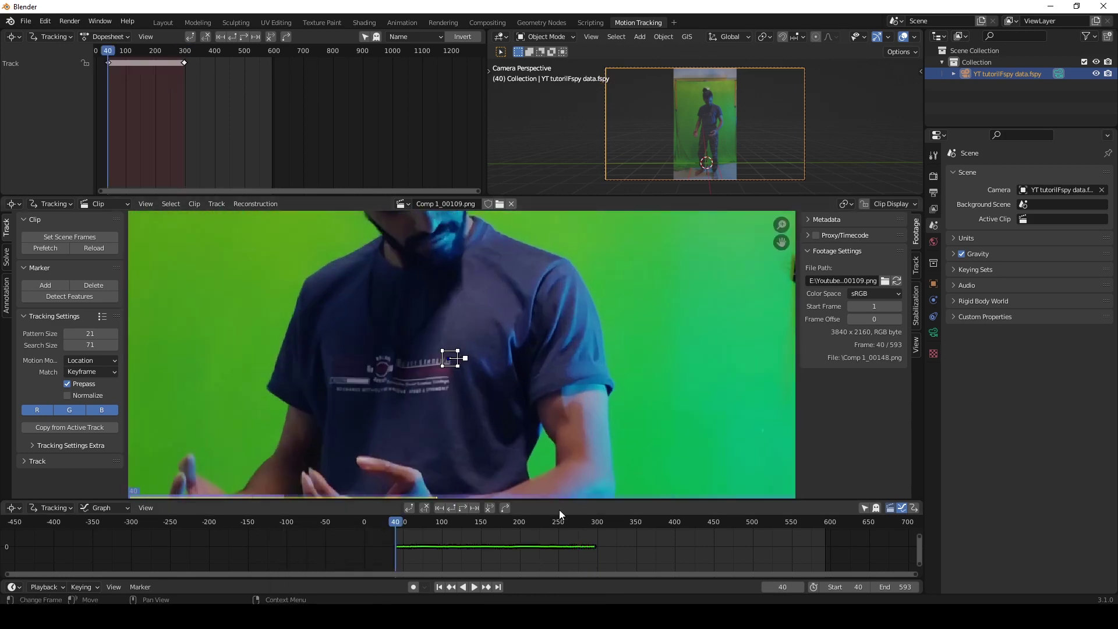
left_click_drag(424, 526, 547, 526)
left_click(585, 522)
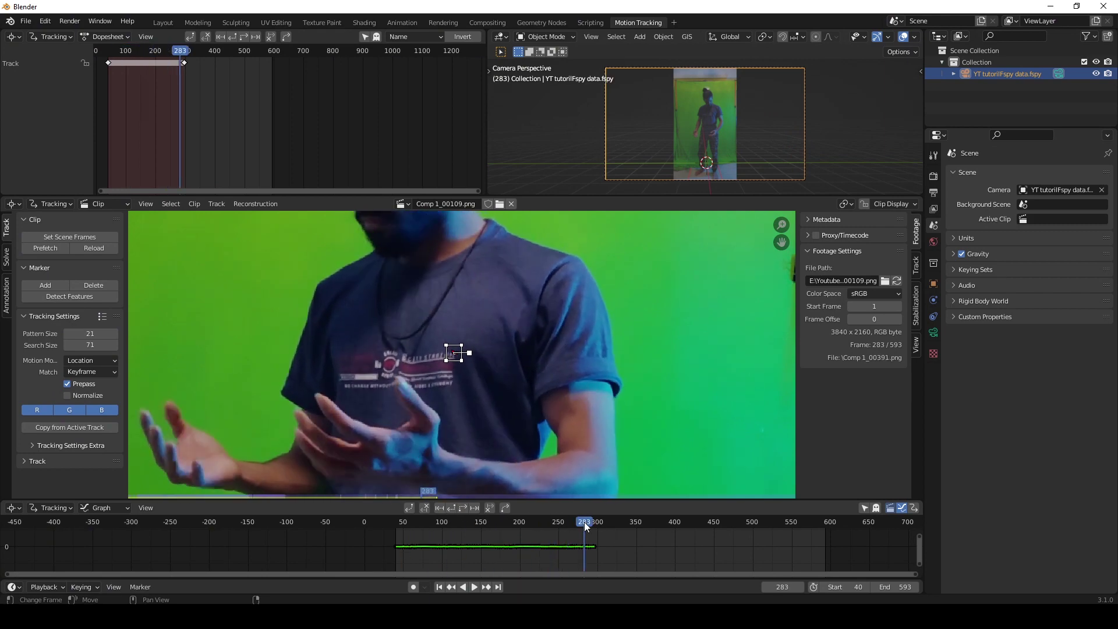
left_click(463, 507)
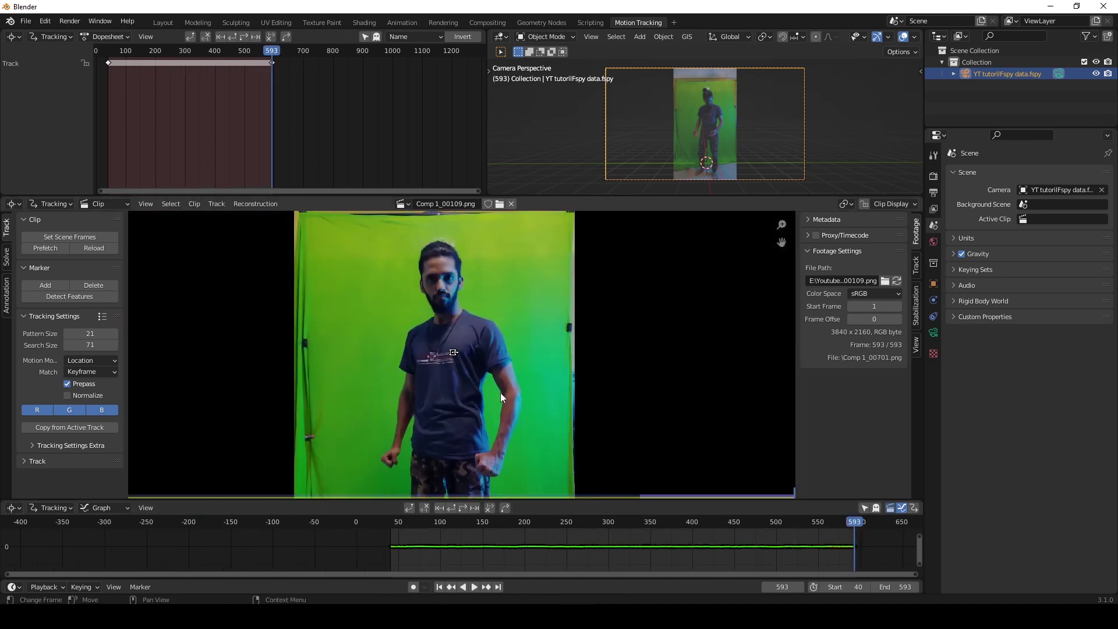
Check the marker's track by scrubbing back to frame 154, and open the Solve settings.
scroll(501, 392, "up", 3)
left_click_drag(820, 523, 486, 522)
scroll(491, 382, "down", 4)
scroll(491, 382, "up", 2)
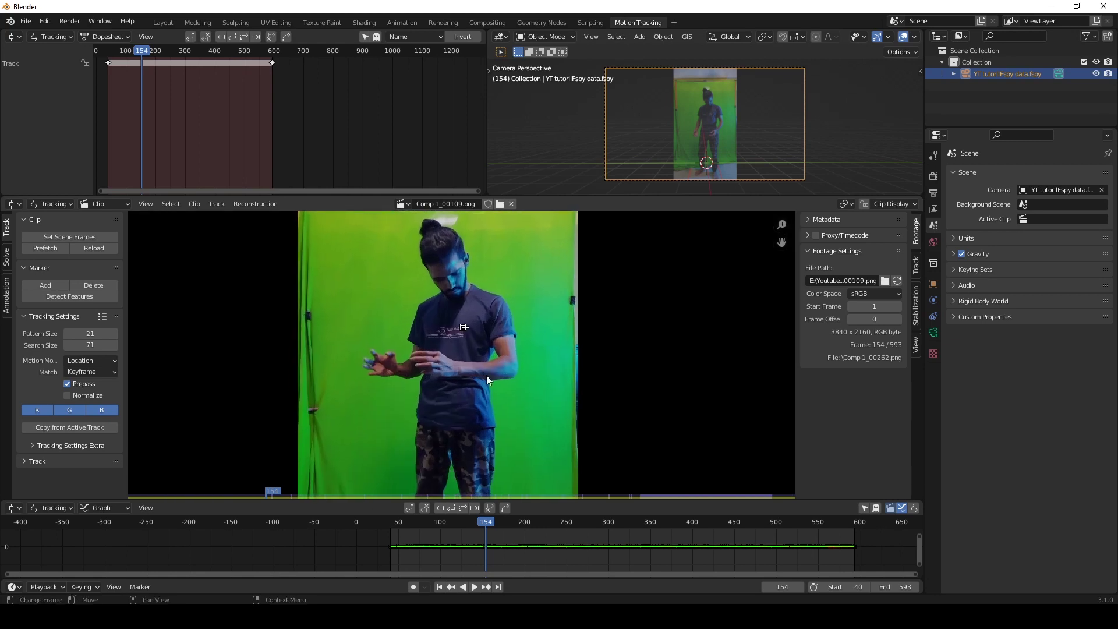
scroll(487, 375, "up", 5)
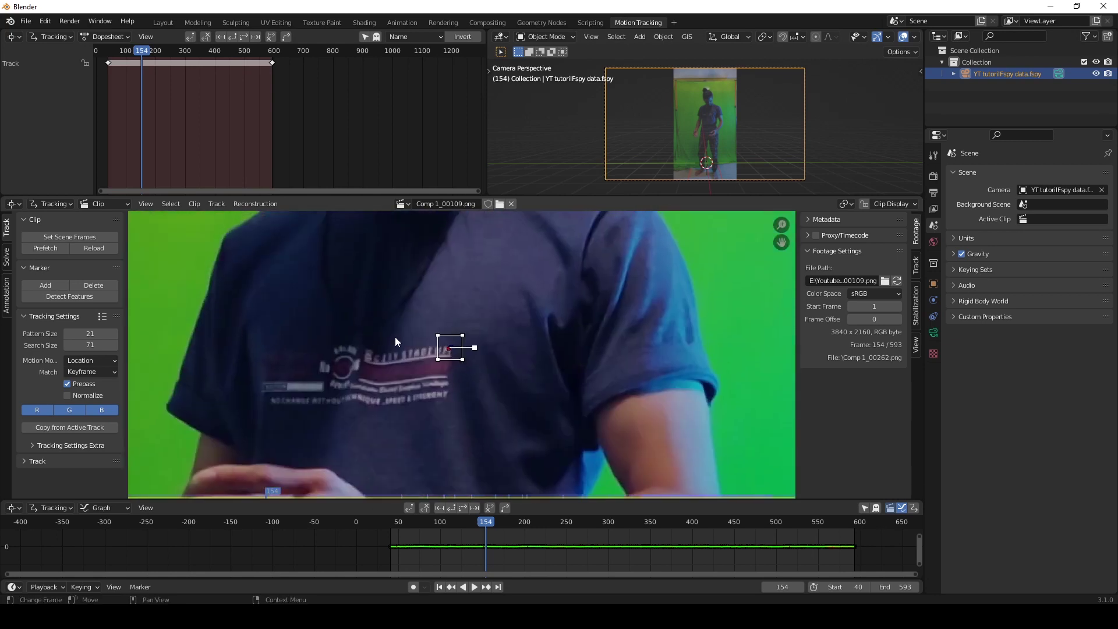
left_click(5, 256)
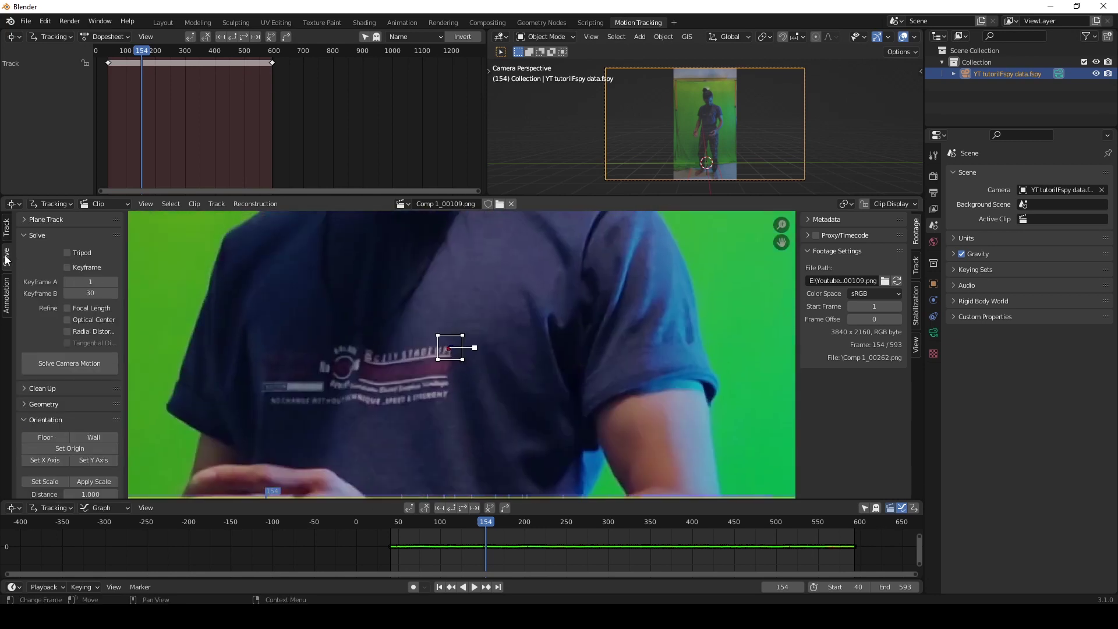
Link an empty to the shirt marker's track, and scrub to frame 126 in the Layout workspace to view the empty's movement.
left_click(26, 405)
left_click(74, 390)
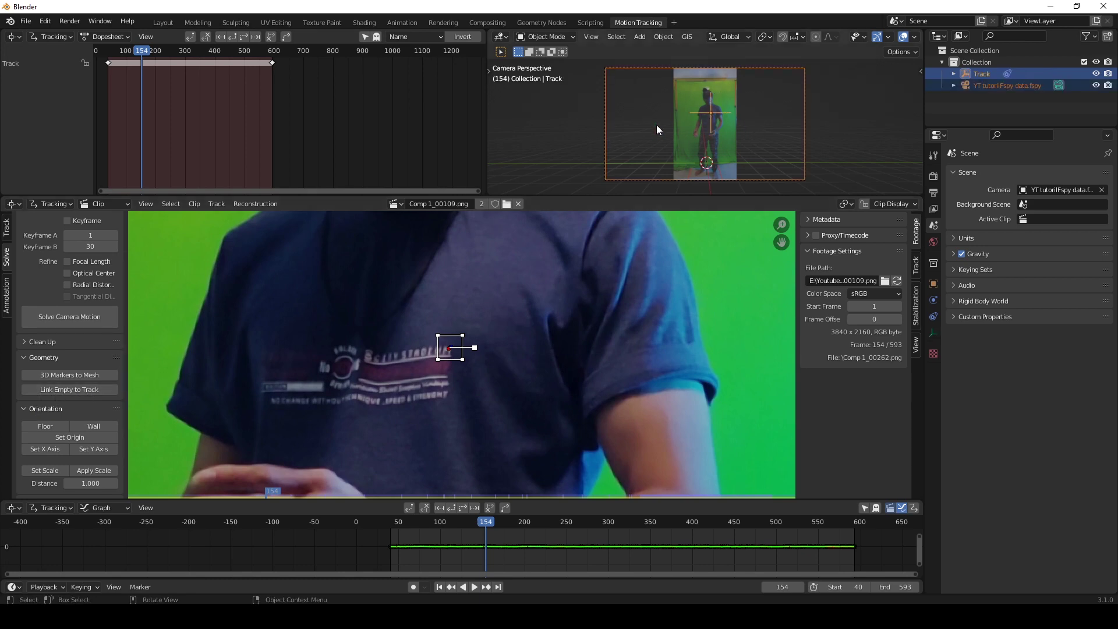
left_click(166, 21)
middle_click_drag(486, 341, 506, 415)
key("space")
left_click_drag(356, 566, 463, 575)
scroll(471, 440, "down", 1)
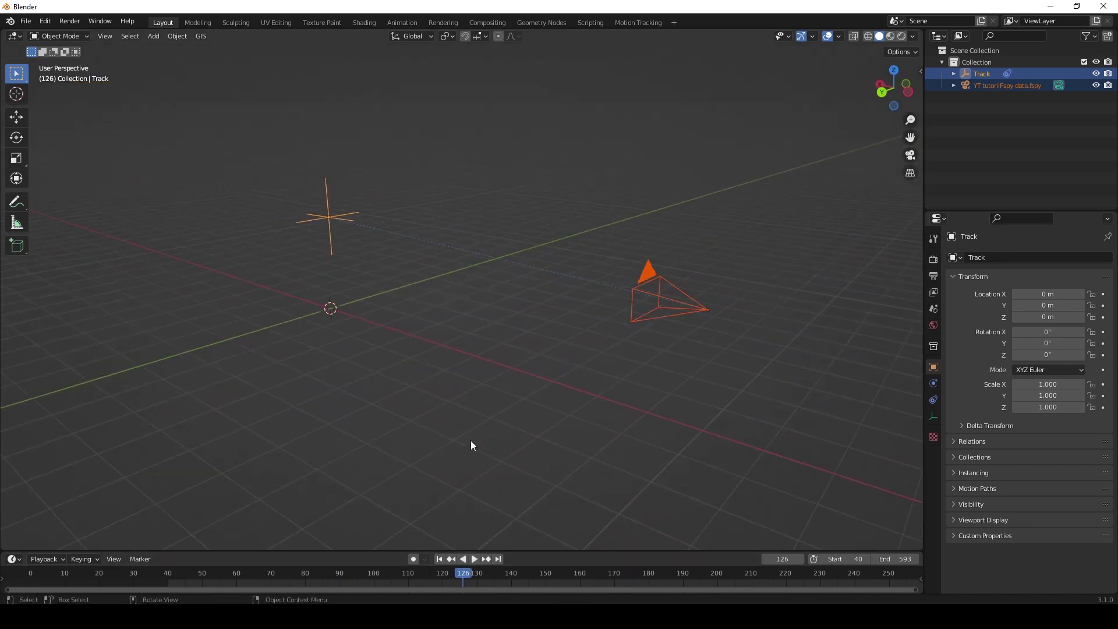
Look through the fSpy camera and raise its background image opacity to 1.000.
key("KP_0")
scroll(471, 440, "down", 2)
left_click(1004, 85)
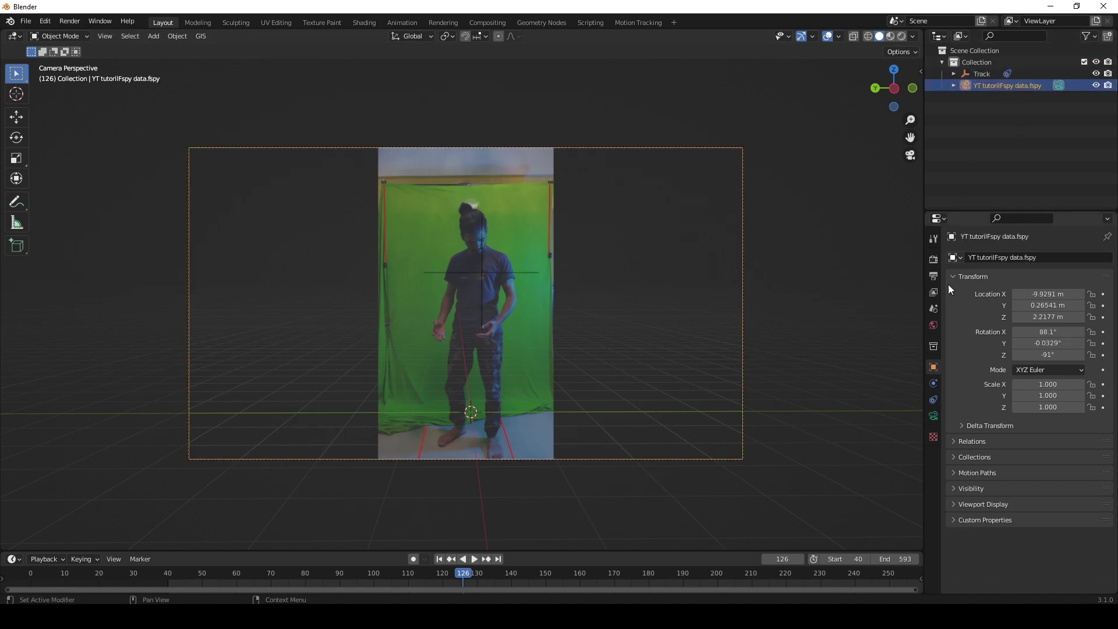
left_click(934, 416)
left_click(969, 466)
scroll(1001, 512, "down", 4)
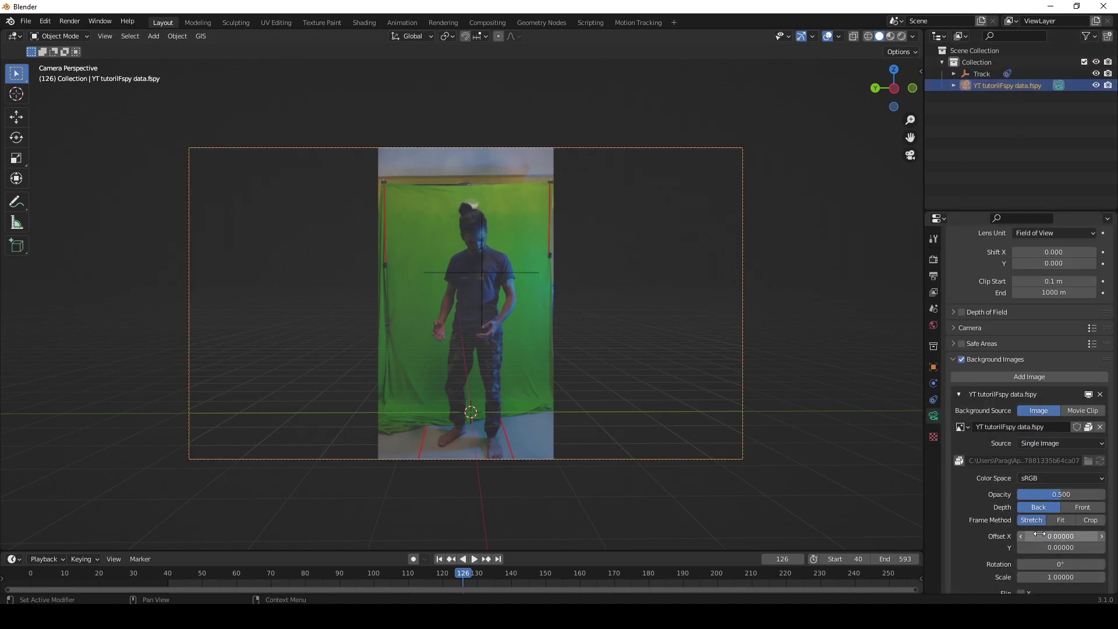
left_click_drag(1050, 494, 1098, 494)
scroll(597, 405, "up", 2)
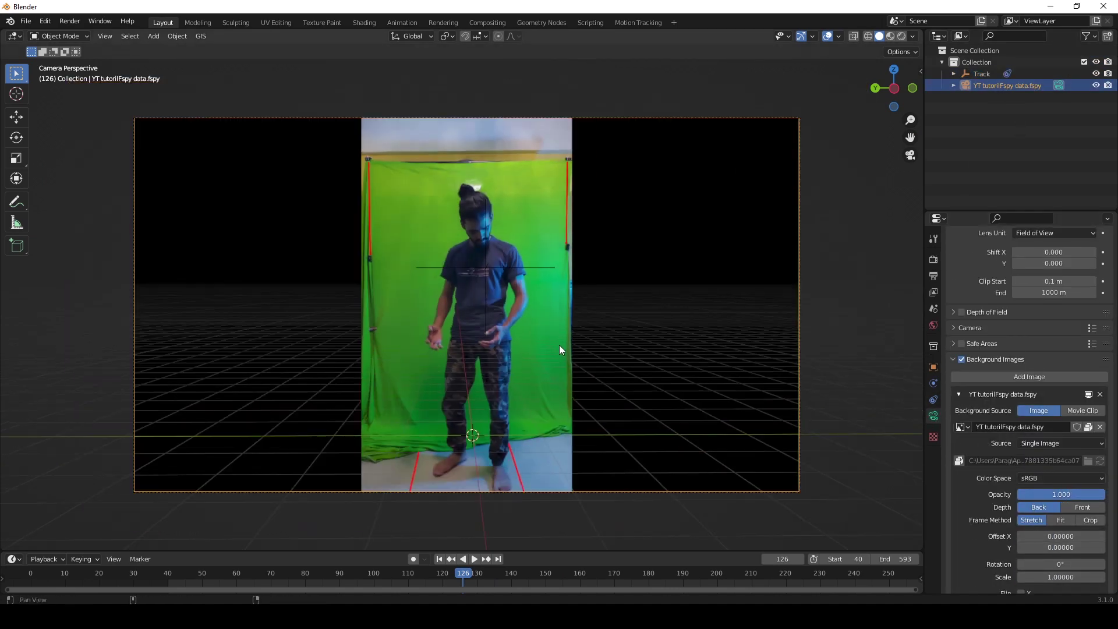
Select the Track empty and check its motion against the background image by playing and scrubbing the timeline.
scroll(559, 349, "up", 1)
left_click(482, 305)
middle_click_drag(430, 342, 454, 337, "shift")
scroll(460, 327, "down", 1)
scroll(460, 328, "up", 1)
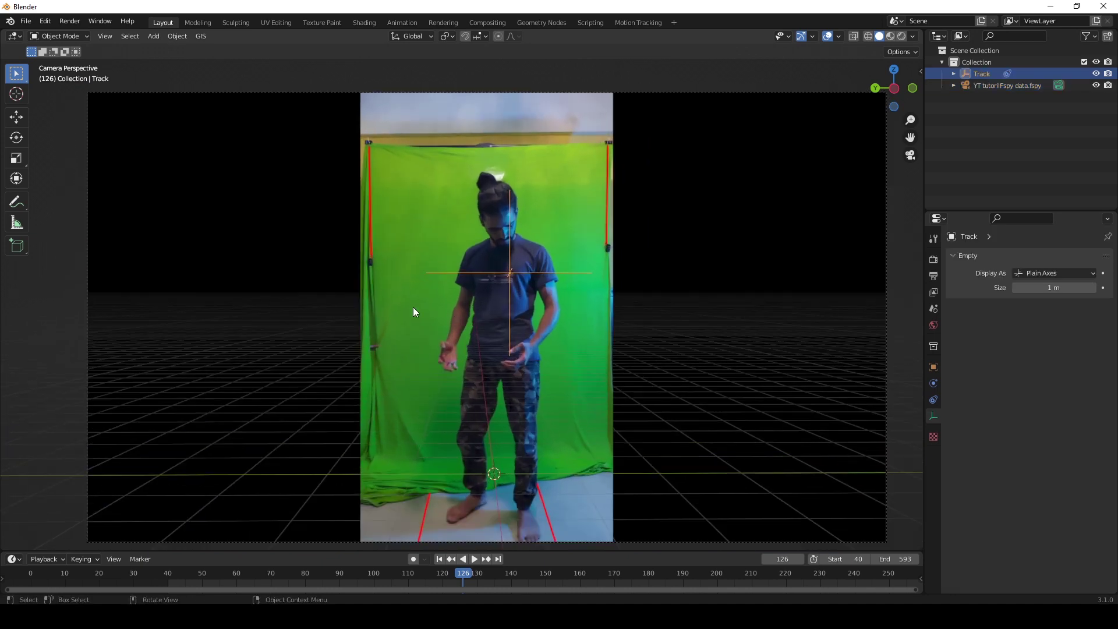
key("space")
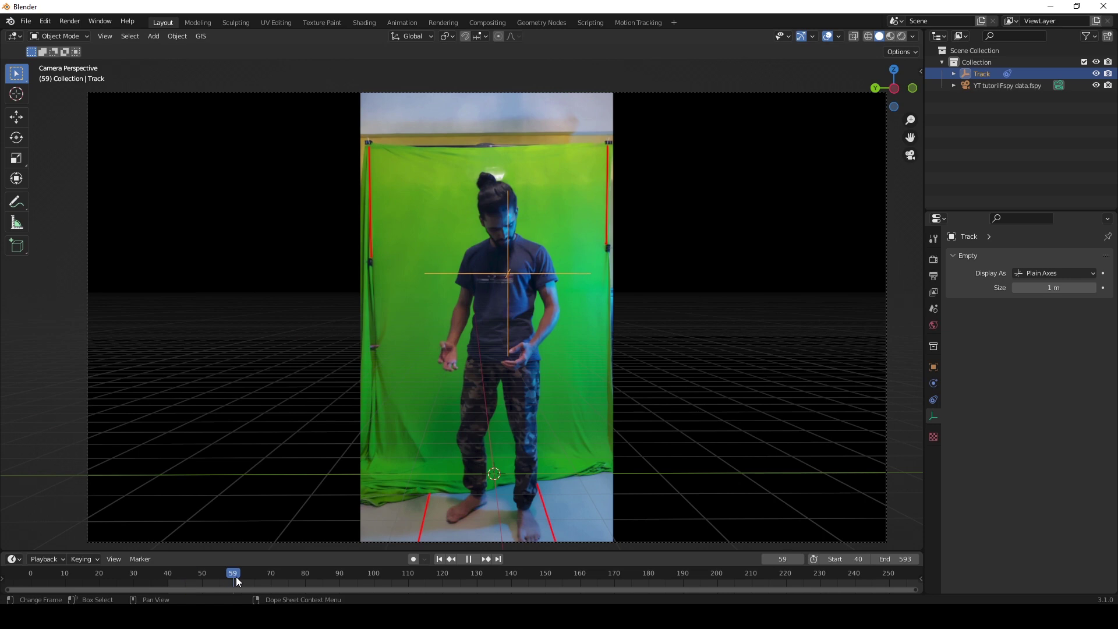
left_click_drag(470, 577, 347, 579)
key("space")
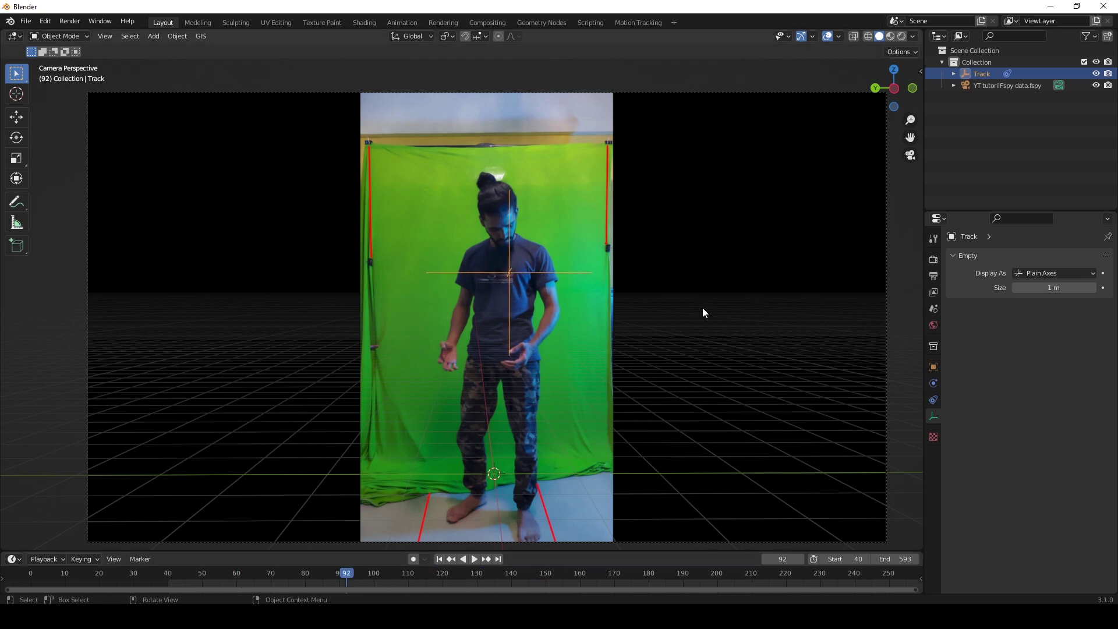
scroll(469, 446, "down", 1)
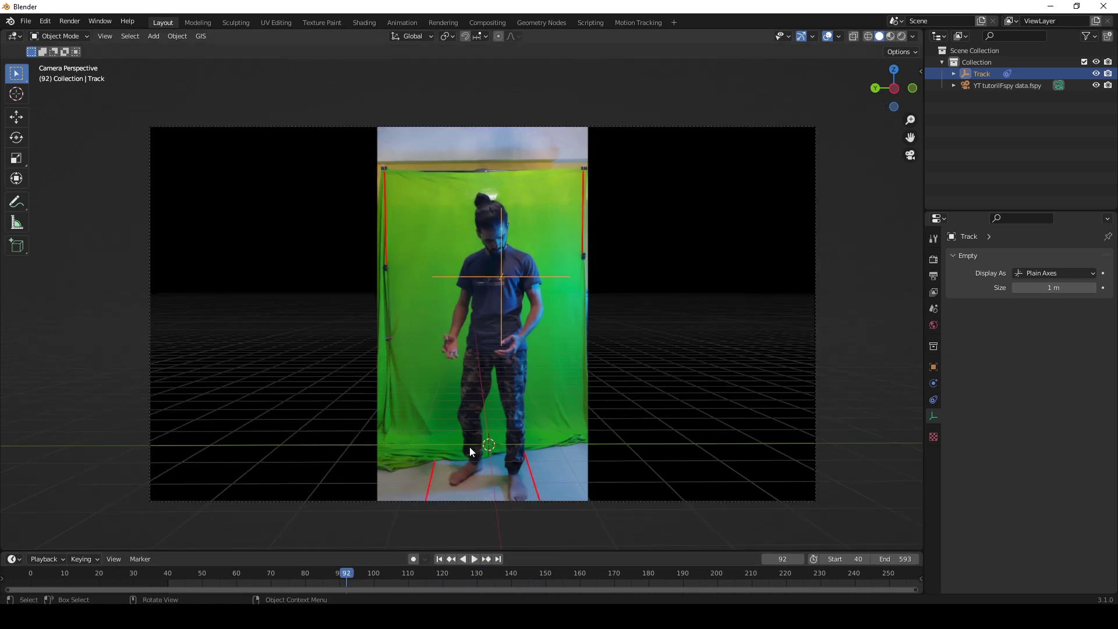
scroll(471, 448, "up", 2)
key("space")
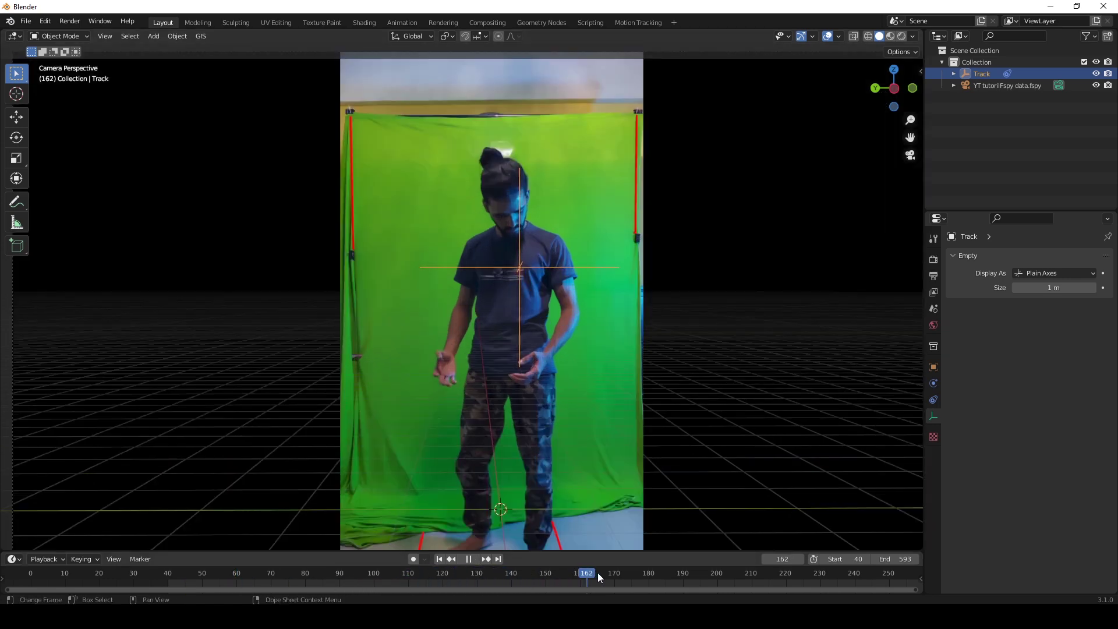
key("Escape")
scroll(551, 320, "down", 3)
scroll(627, 401, "up", 2)
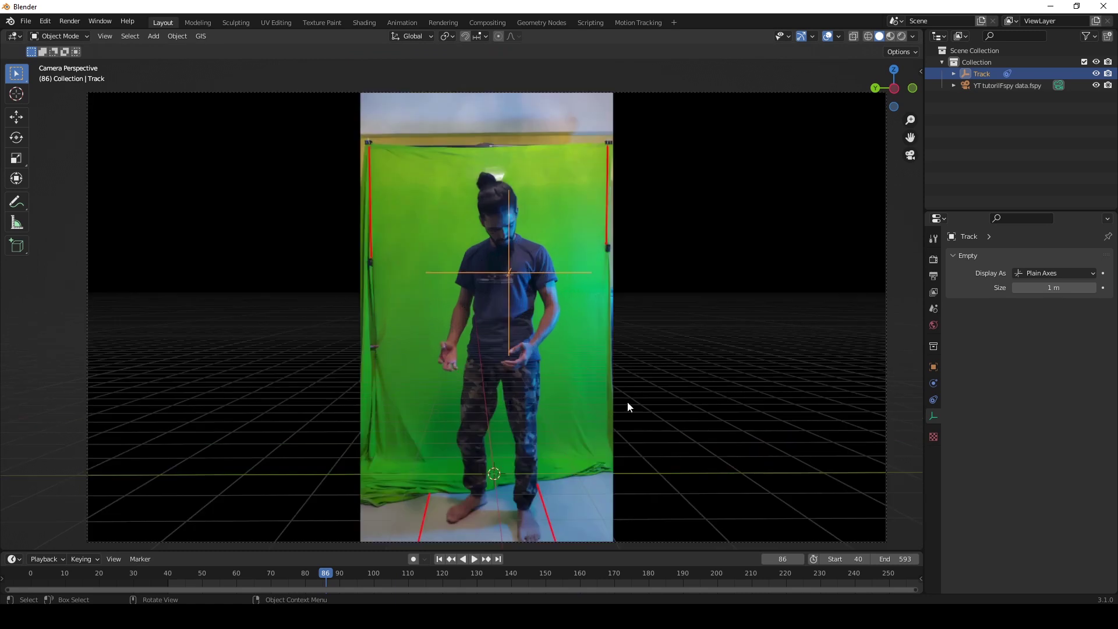
Remove the fSpy still from the camera's background image slot and start loading a replacement image.
left_click(990, 85)
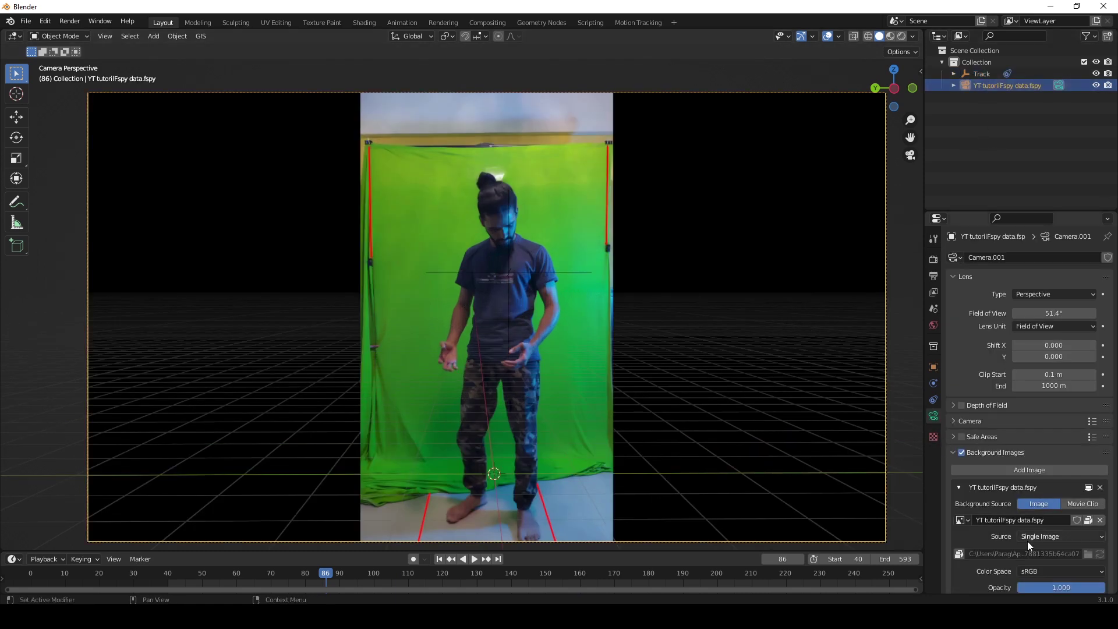
left_click(1100, 520)
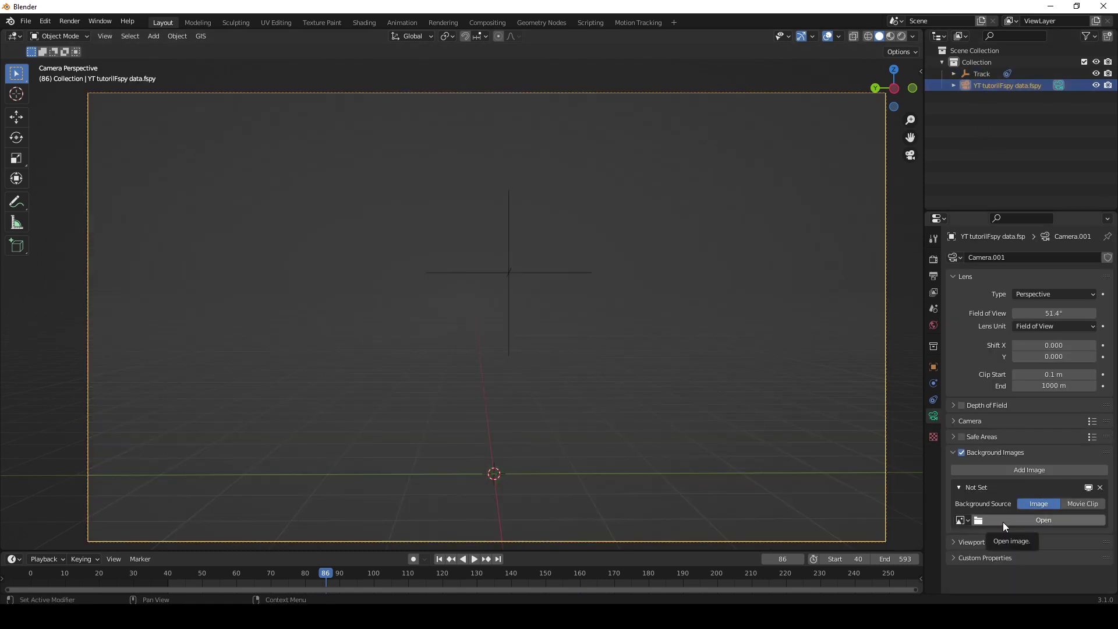
left_click(961, 520)
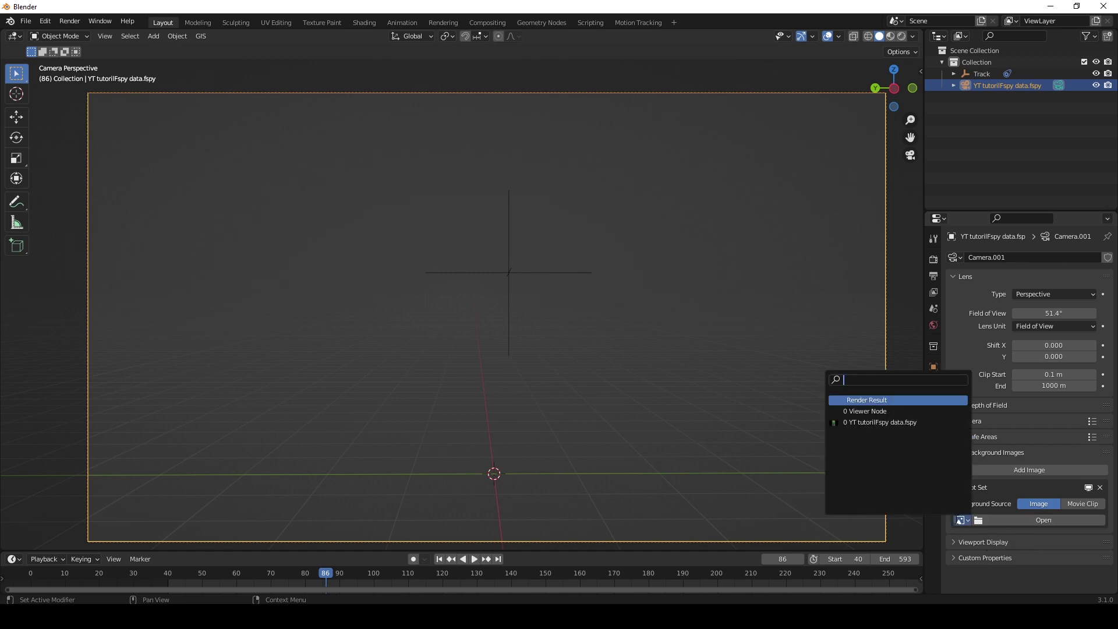
left_click(1011, 517)
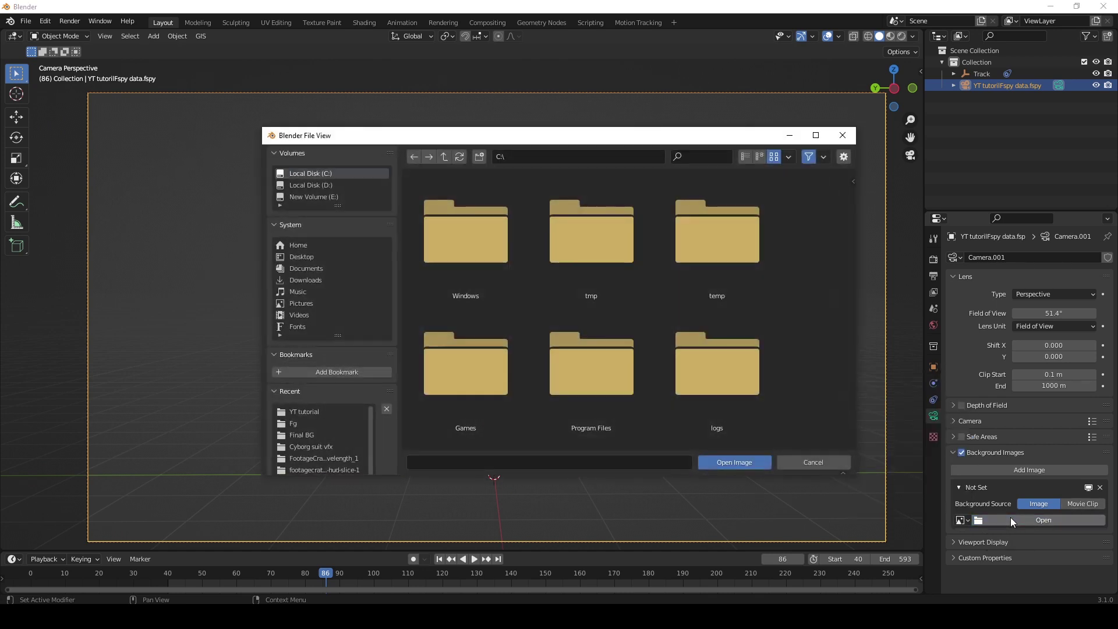
Switch to File Explorer and copy the address of the Comp 1 PNG sequence folder.
mouse_move(454, 617)
left_click(513, 559)
left_click(466, 39)
right_click(512, 42)
left_click(538, 78)
mouse_move(912, 616)
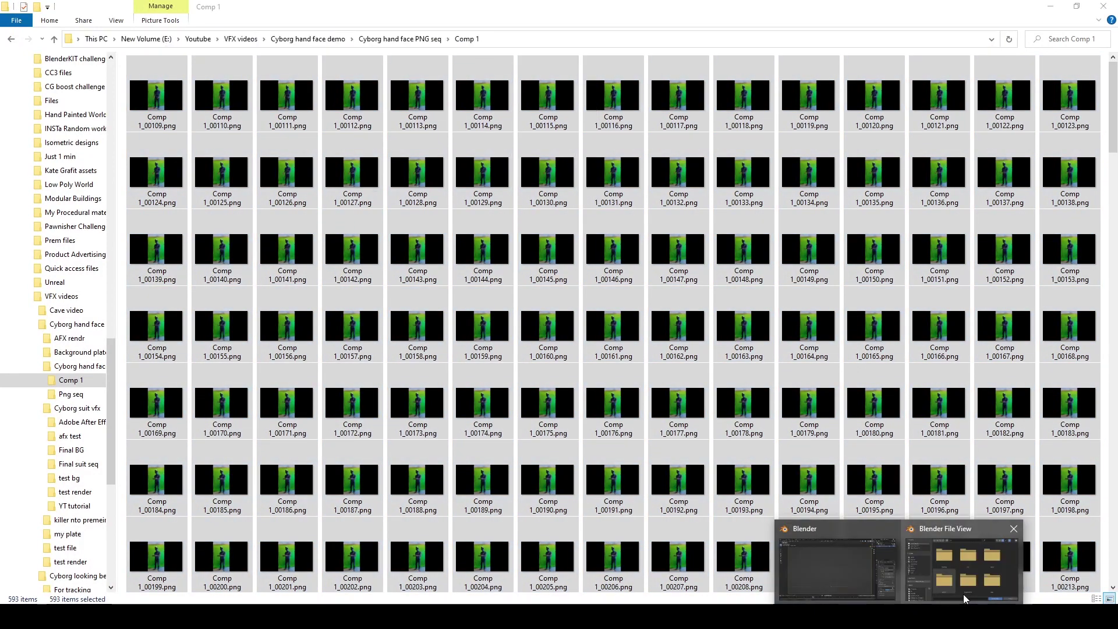
Return to Blender's file browser, go to the copied folder path, and open all its PNG frames as the camera background sequence.
left_click(962, 594)
left_click(621, 157)
key("ctrl+v")
key("Return")
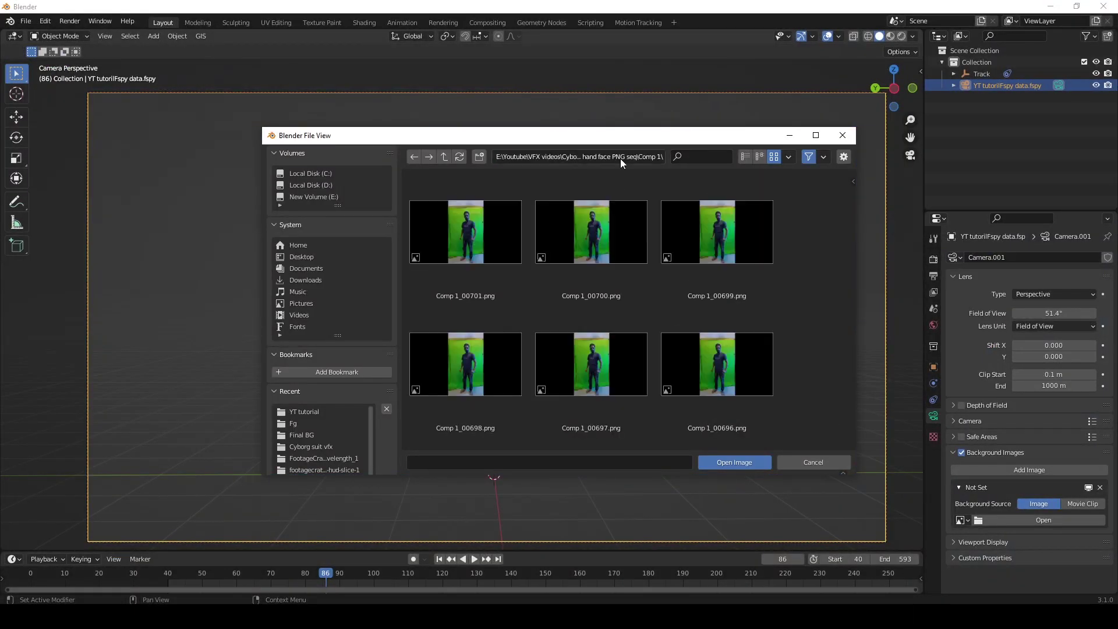
left_click(455, 244)
key("a")
left_click(711, 462)
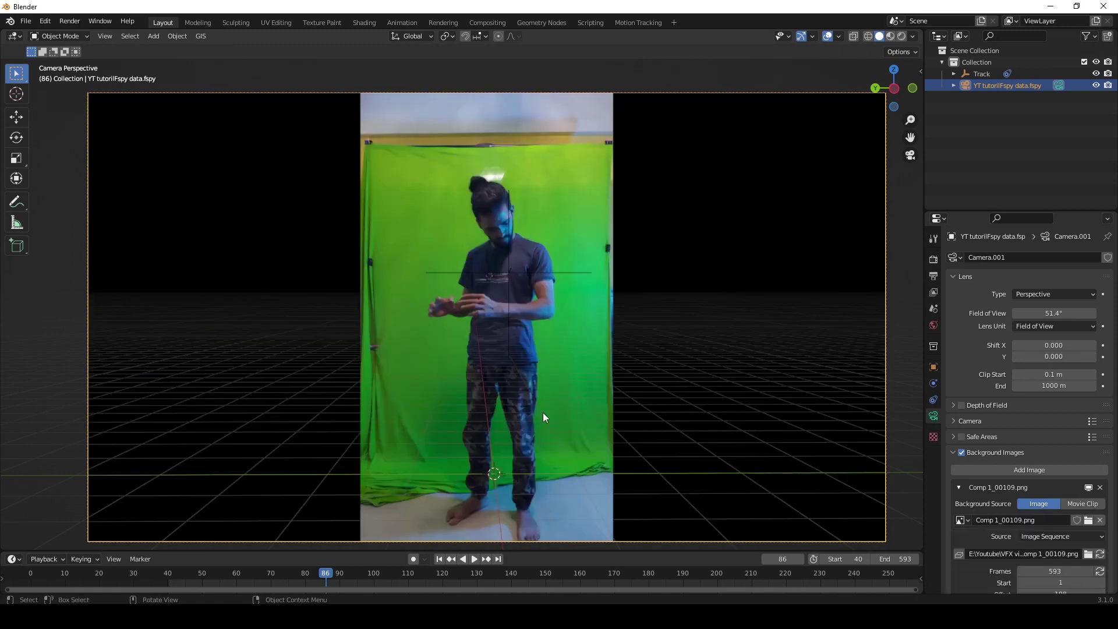
Check the background sequence behind the tracked empty by playing it briefly and scrubbing to frame 216.
scroll(541, 411, "up", 3)
key("space")
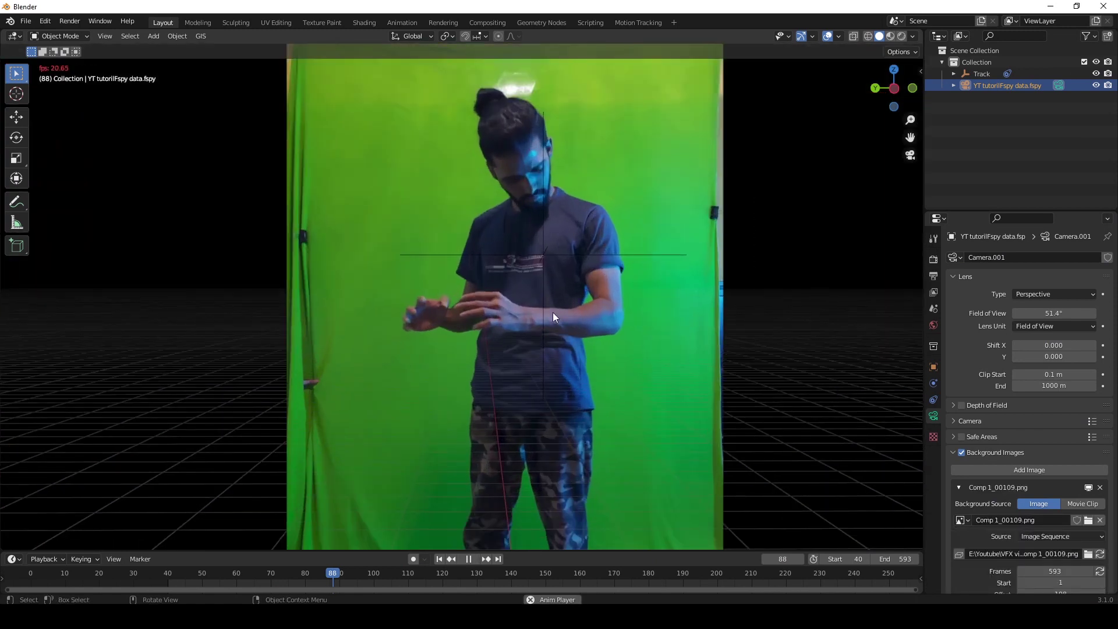
key("space")
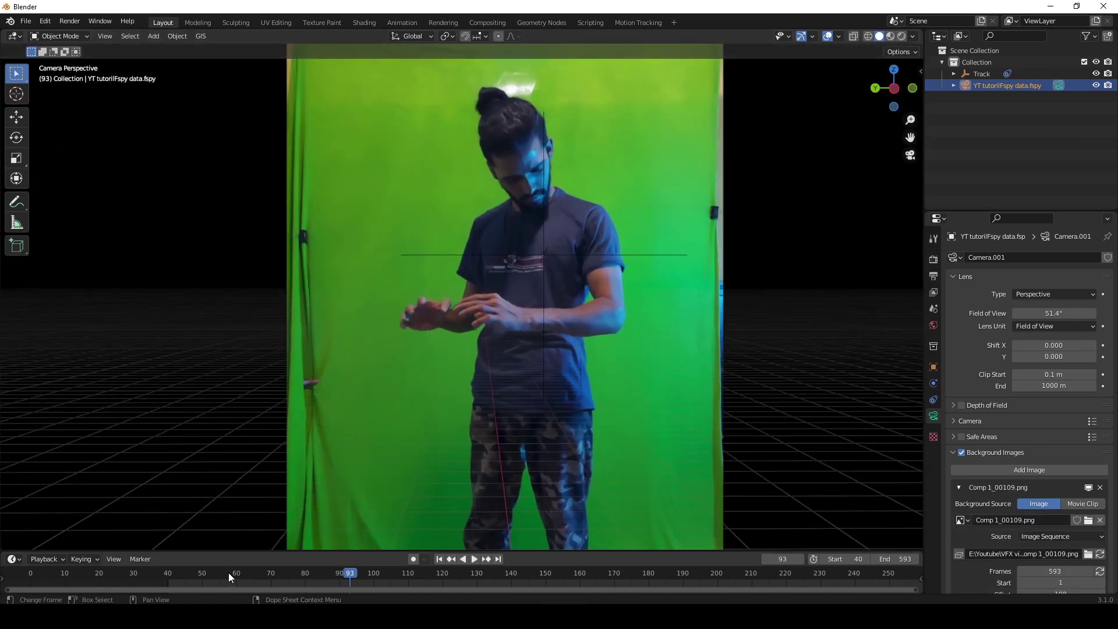
left_click_drag(230, 575, 771, 587)
scroll(571, 394, "down", 4)
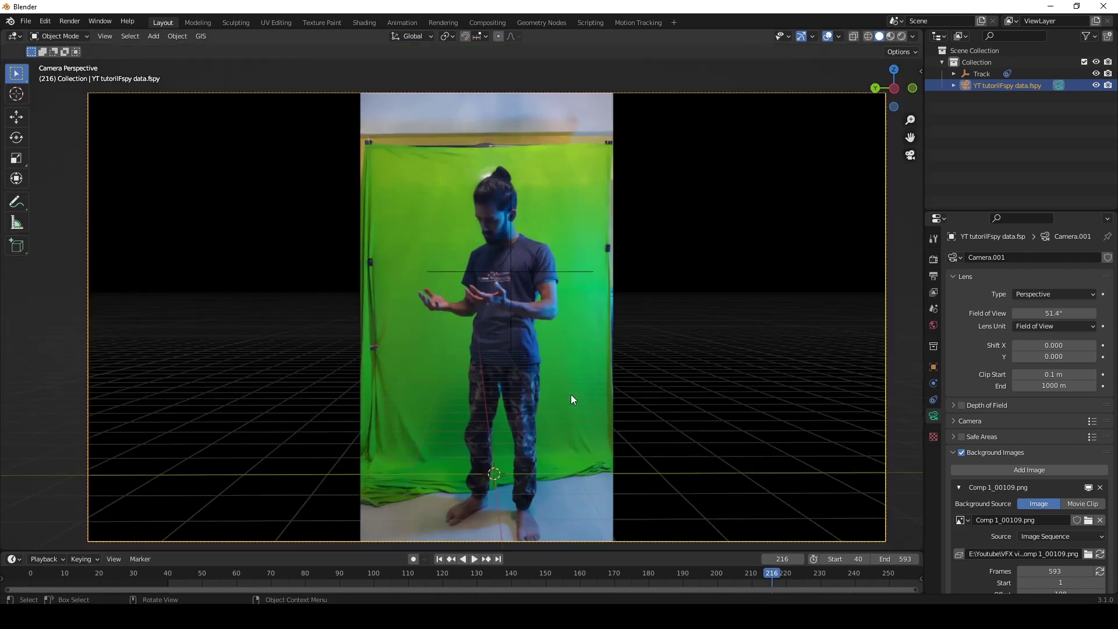
scroll(460, 384, "down", 4)
scroll(469, 353, "up", 3)
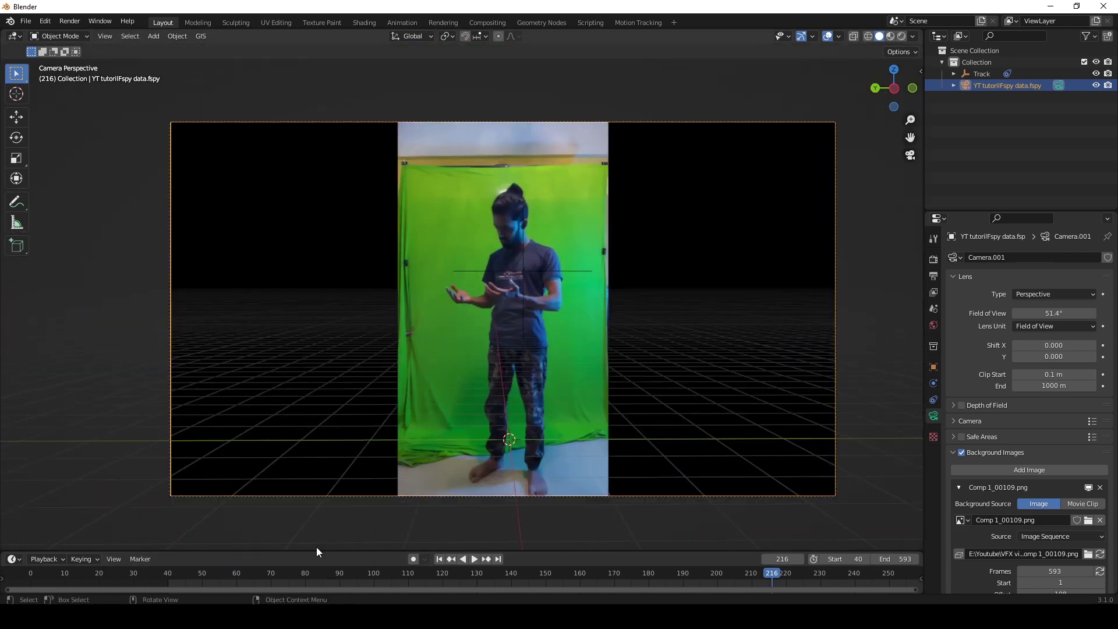
Split the 3D viewport into two side-by-side views and orbit one out of the camera into user perspective.
left_click(478, 449)
scroll(253, 343, "up", 1)
middle_click_drag(252, 342, 253, 424)
scroll(726, 361, "up", 2)
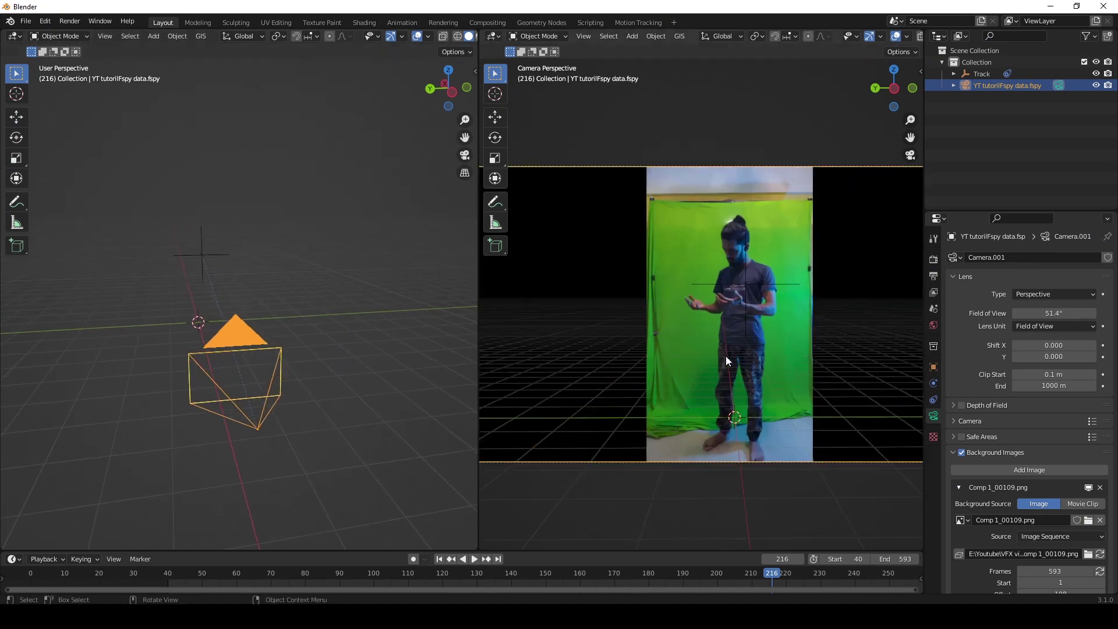
scroll(725, 361, "down", 1)
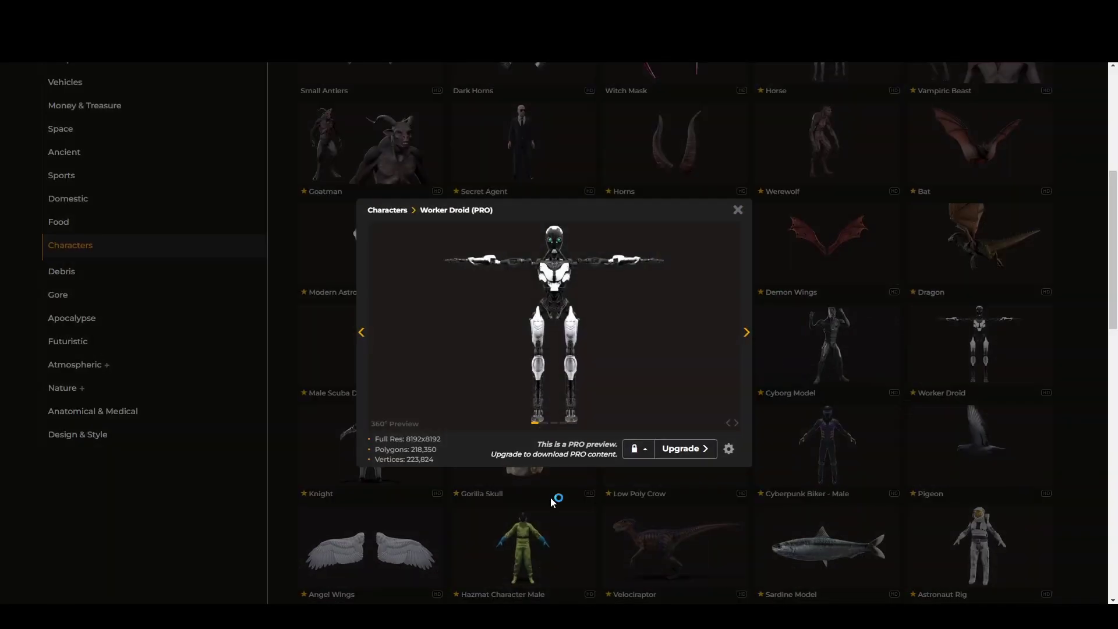
Switch to the FootageCrate website and look through its 3D character models and robot-related assets.
left_click(750, 332)
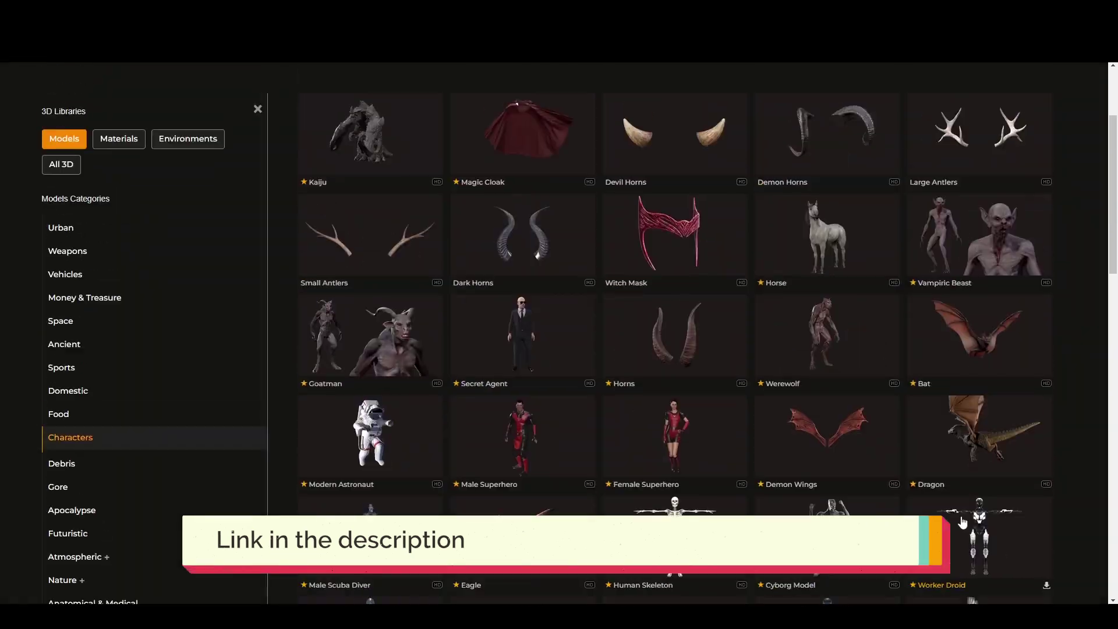
scroll(112, 88, "up", 3)
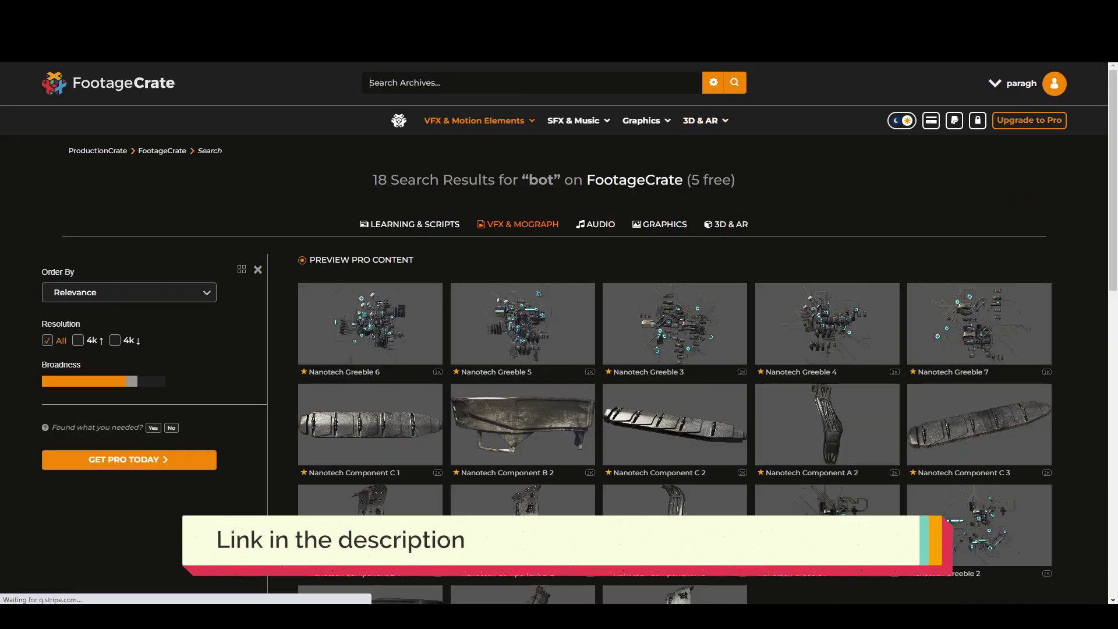
left_click(148, 111)
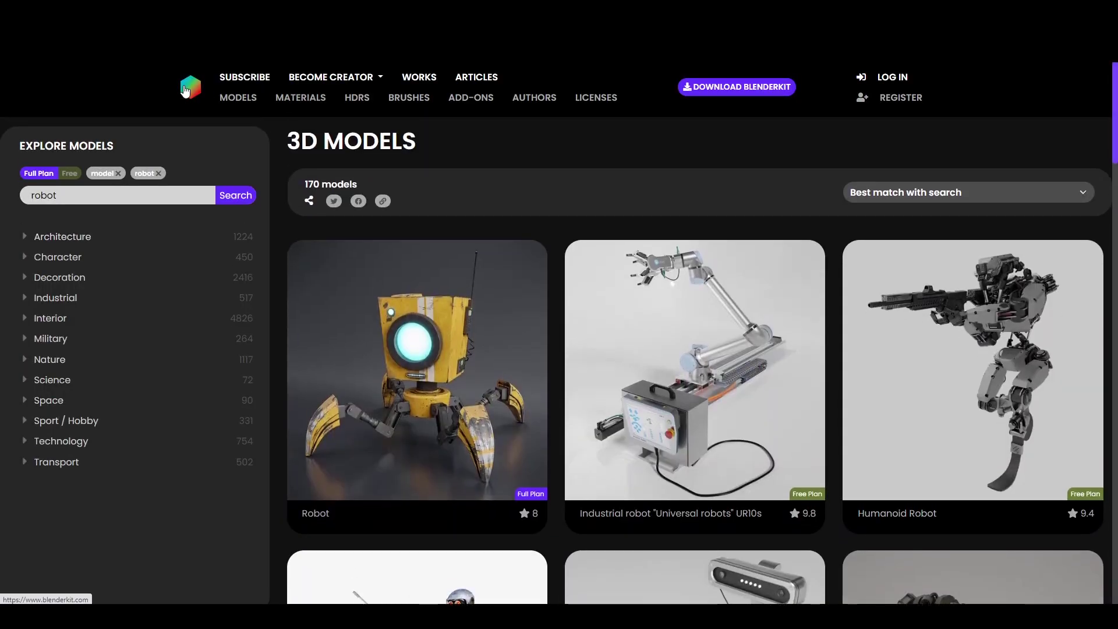
Look over the BlenderKit home page and browse its 3D model results for robot.
right_click(185, 90)
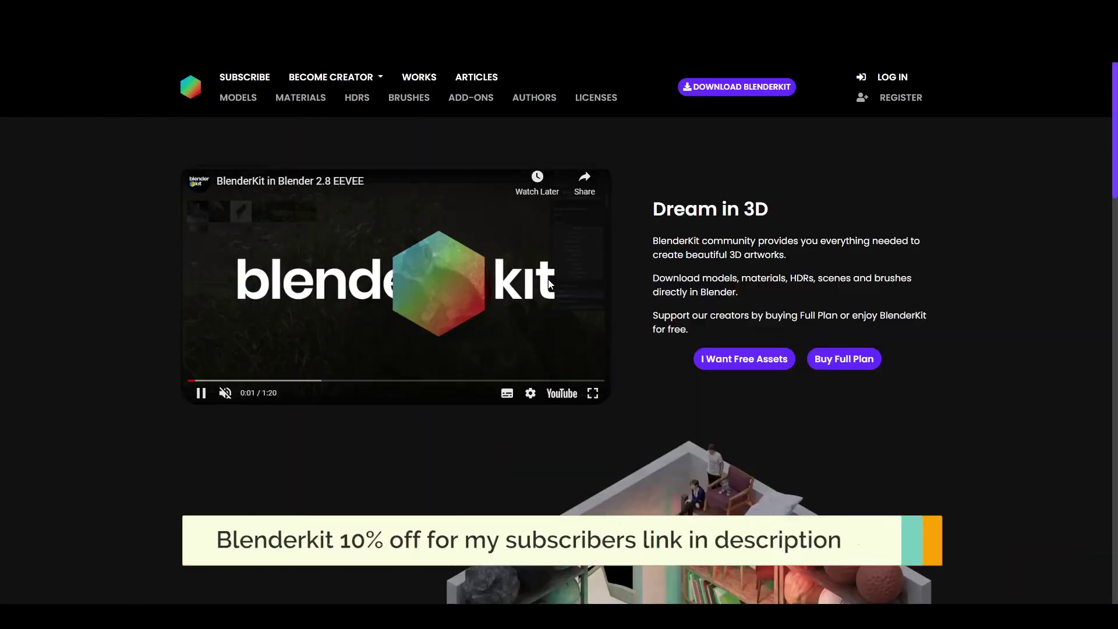
scroll(635, 442, "down", 15)
scroll(592, 454, "up", 10)
scroll(591, 453, "down", 5)
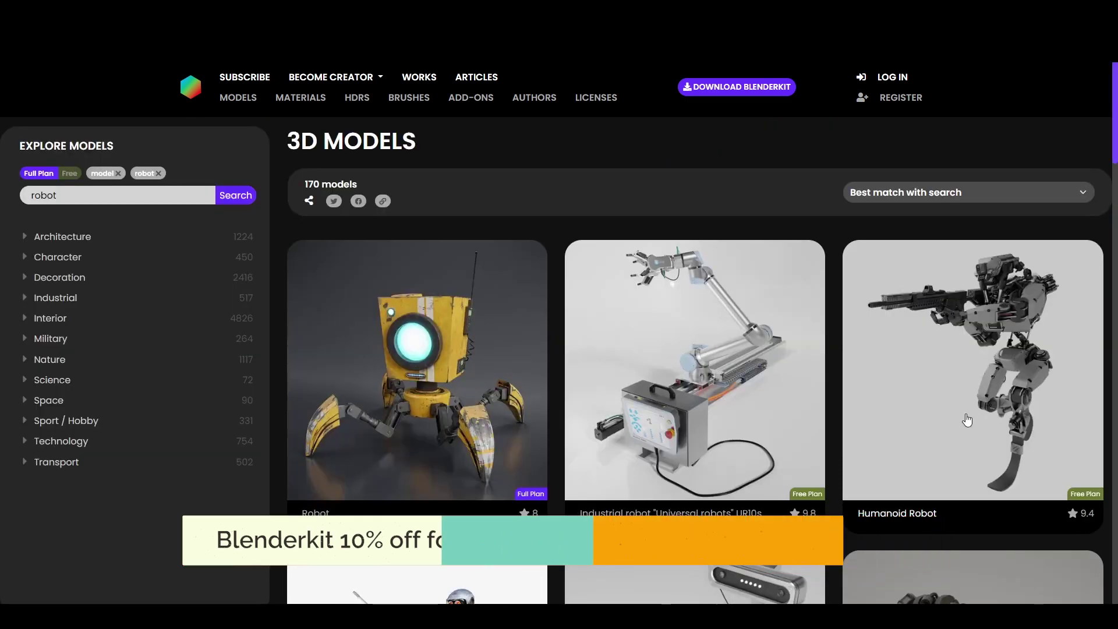
scroll(999, 354, "down", 2)
scroll(1000, 354, "down", 10)
scroll(686, 456, "down", 10)
scroll(988, 357, "up", 15)
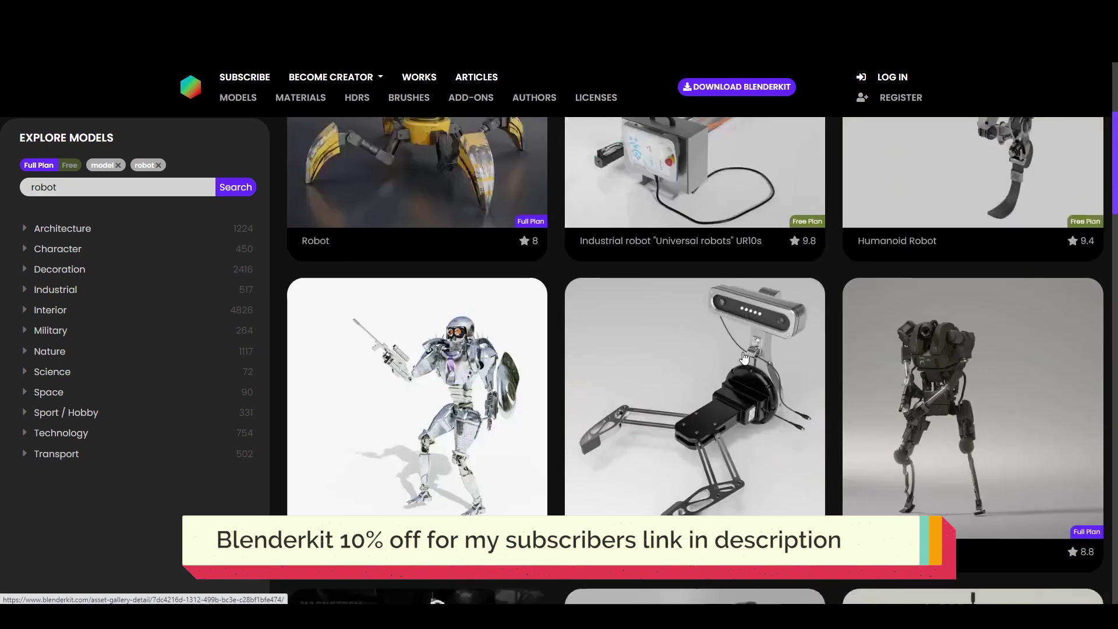
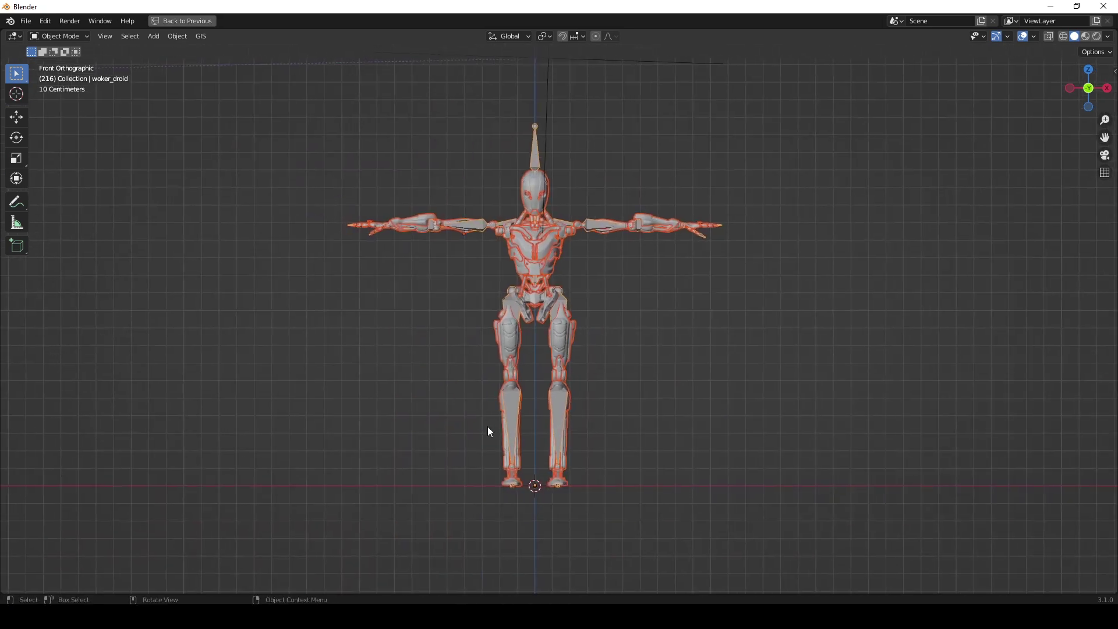
Turn on X-ray for the droid in Blender's front view and hide the droid's armature.
left_click(1048, 36)
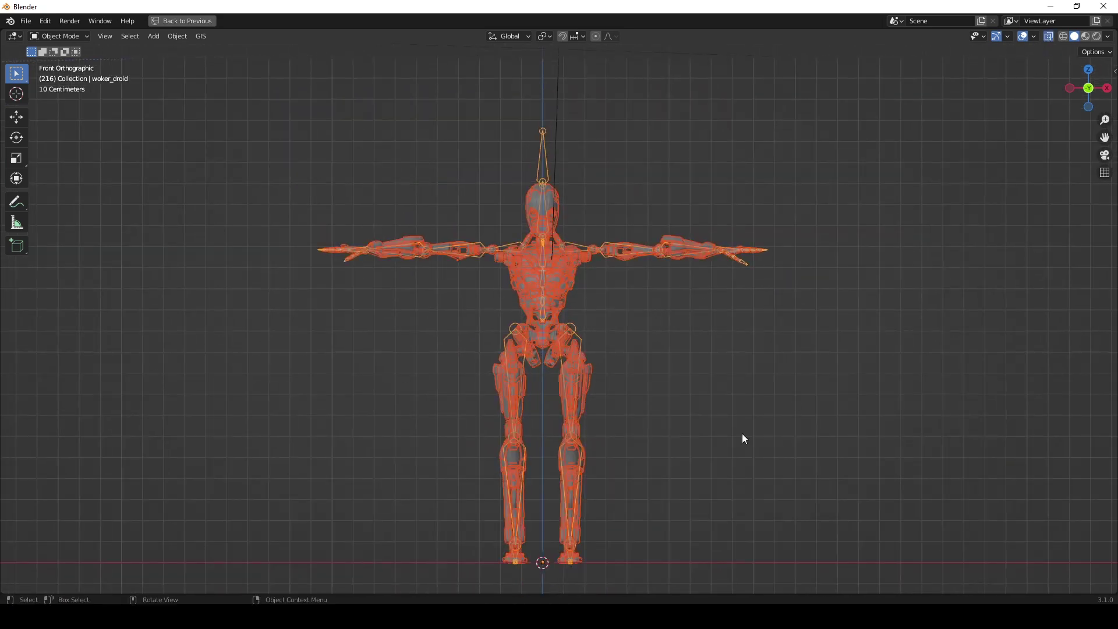
left_click(694, 481)
middle_click_drag(693, 477, 695, 437, "shift")
left_click_drag(676, 571, 340, 376)
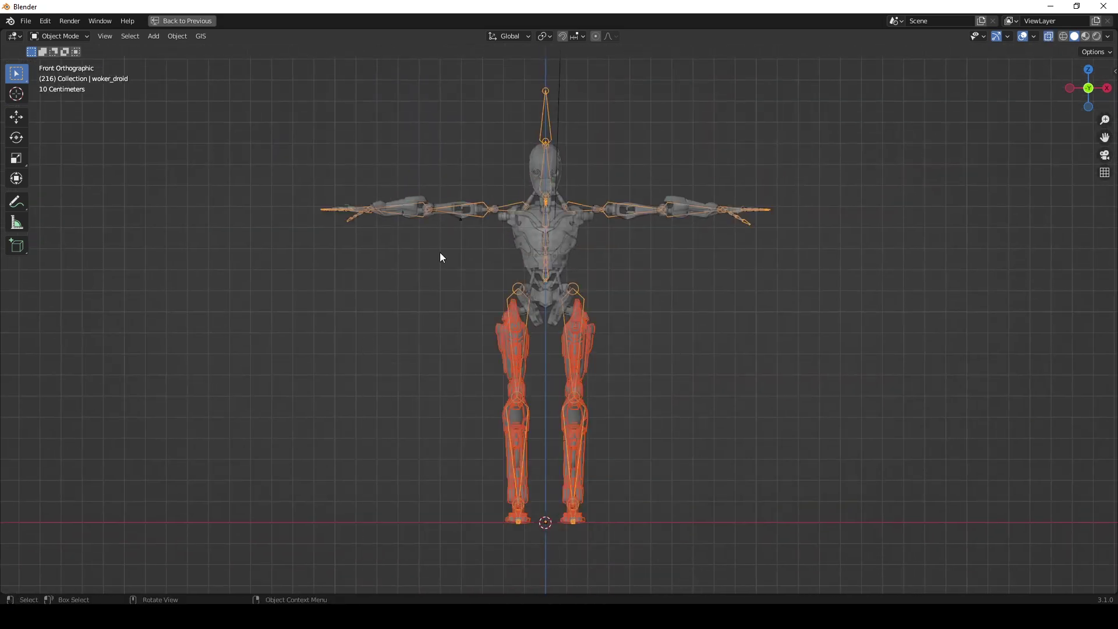
left_click(524, 113)
key("h")
Hide the Track empty that overlaps the droid's head and chest.
left_click(557, 146)
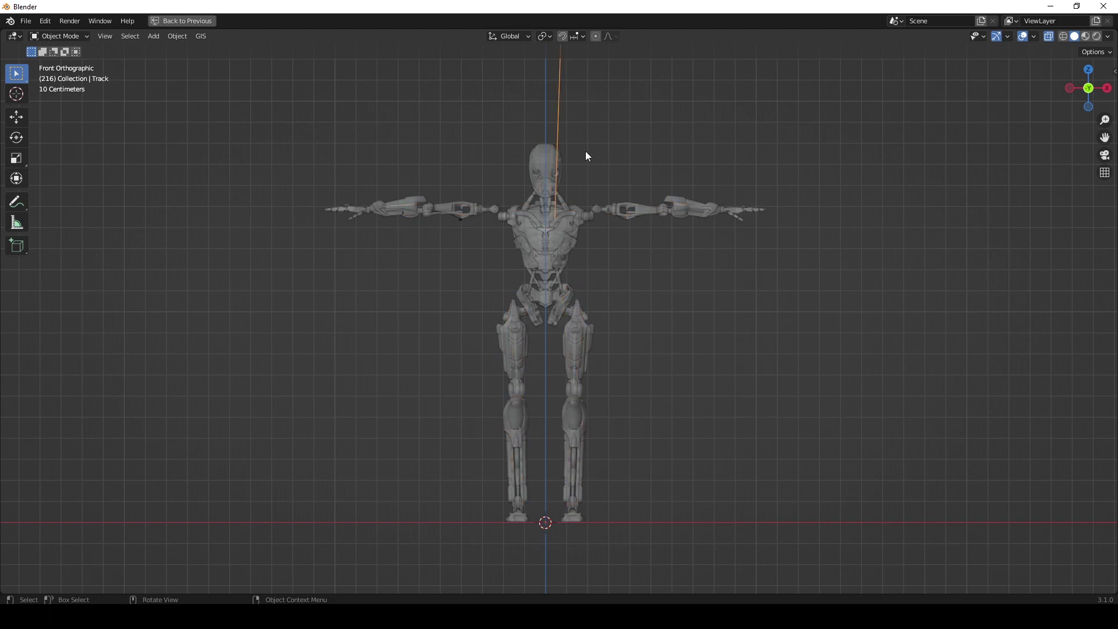
scroll(585, 153, "down", 4)
middle_click_drag(614, 213, 603, 309, "shift")
key("h")
Delete both of the droid's legs and feet in the front view.
scroll(608, 407, "up", 3)
middle_click_drag(615, 483, 629, 296, "shift")
scroll(629, 296, "up", 1)
left_click_drag(672, 548, 420, 325)
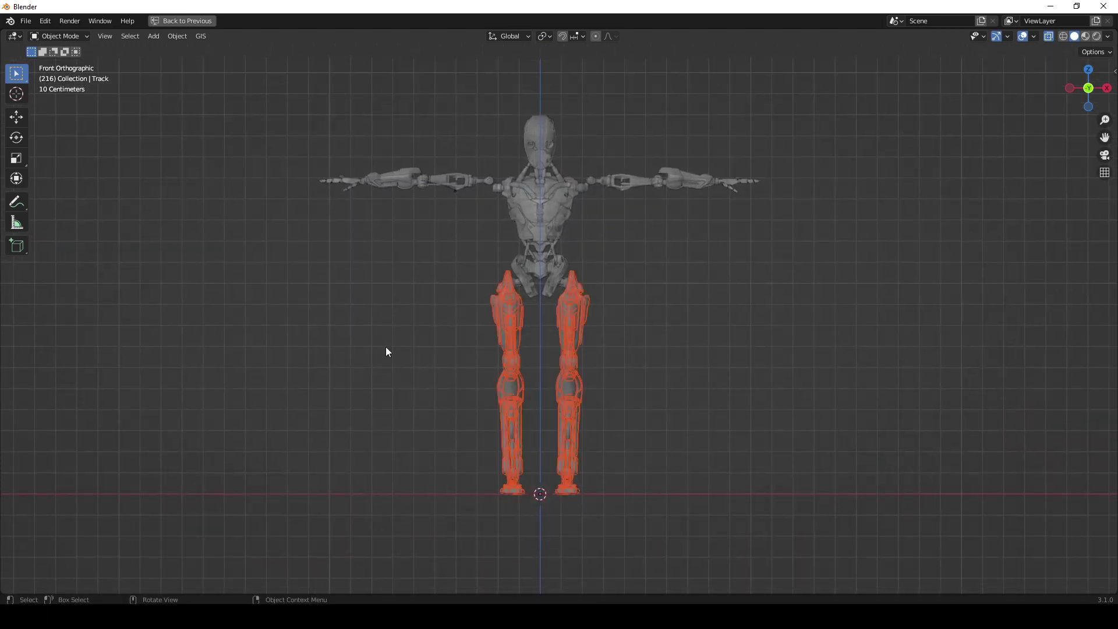
key("h")
Delete the droid's pelvis and the leftover waist pieces beneath the chest.
scroll(548, 333, "up", 3)
middle_click_drag(549, 331, 553, 510, "shift")
left_click_drag(675, 550, 471, 332)
left_click_drag(654, 528, 418, 393)
key("x")
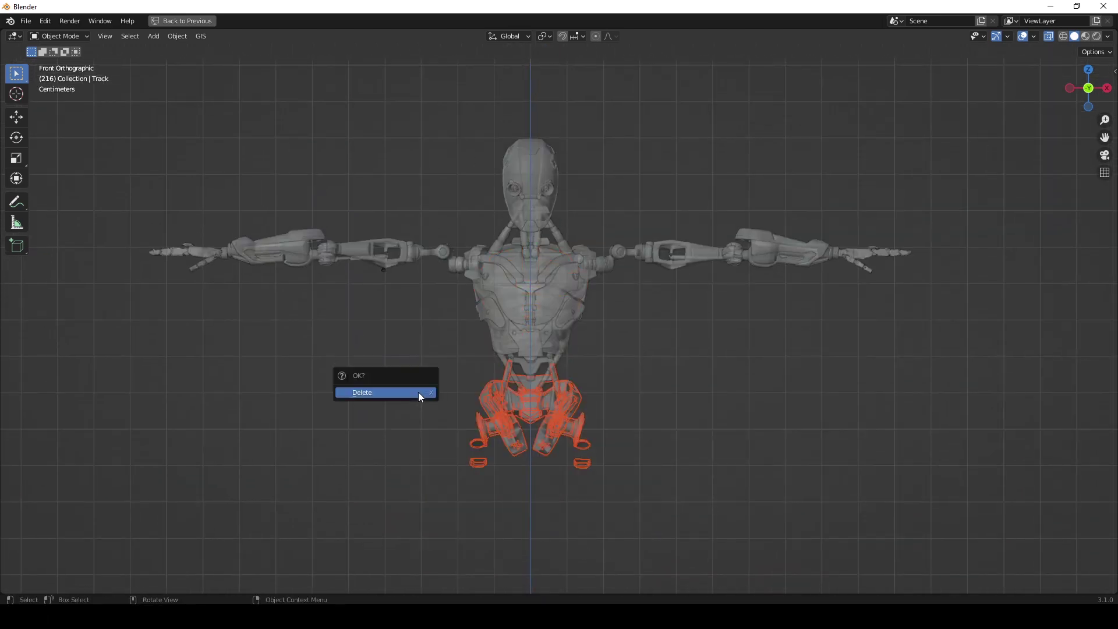
left_click(418, 393)
scroll(582, 437, "up", 2)
left_click_drag(606, 444, 420, 397)
key("x")
key("Return")
Delete the droid's right arm, keeping the left arm and the torso.
middle_click_drag(684, 340, 784, 413, "shift")
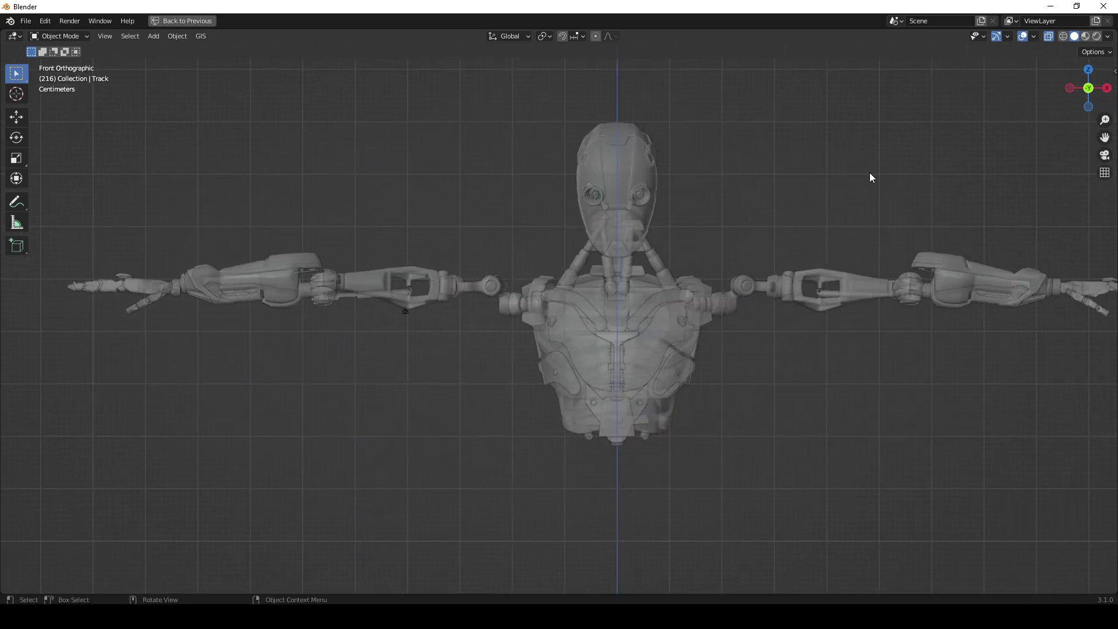
left_click_drag(46, 227, 441, 401)
key("x")
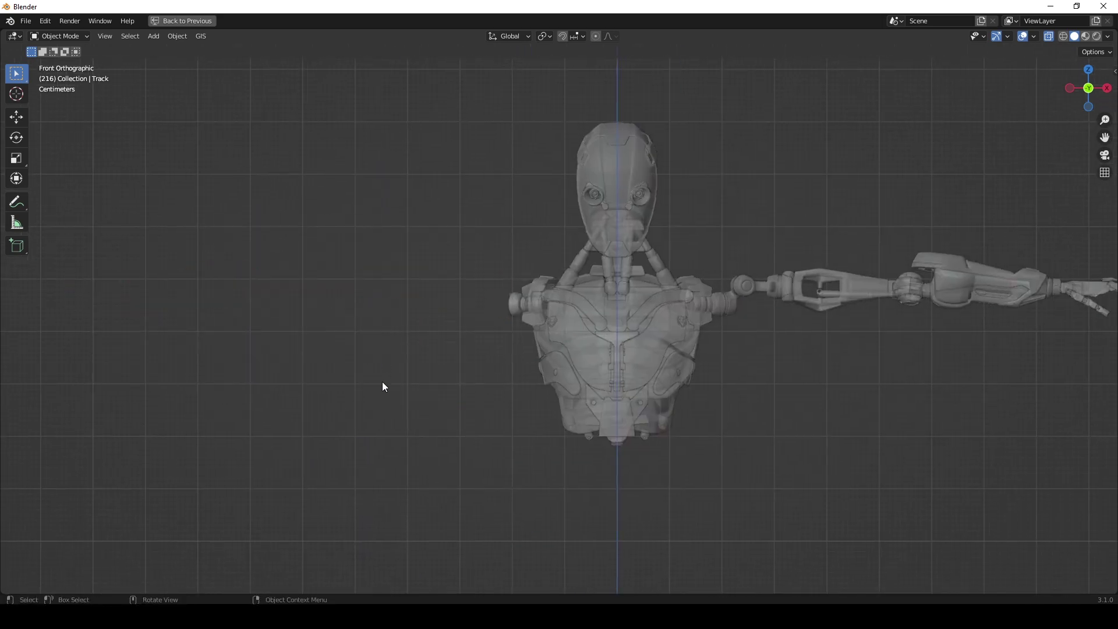
Delete the droid's head and all the neck parts above the chest.
scroll(491, 386, "down", 1)
scroll(490, 387, "up", 2)
middle_click_drag(490, 386, 385, 442, "shift")
left_click_drag(397, 131, 657, 236)
key("x")
left_click(657, 236)
left_click_drag(444, 209, 568, 272)
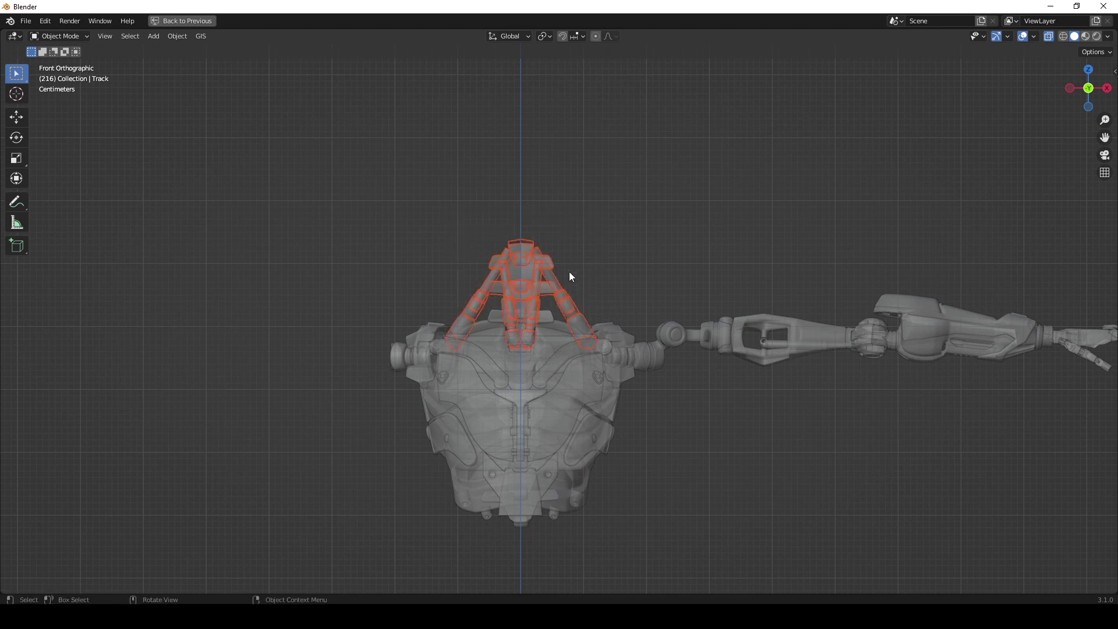
middle_click_drag(504, 281, 563, 444)
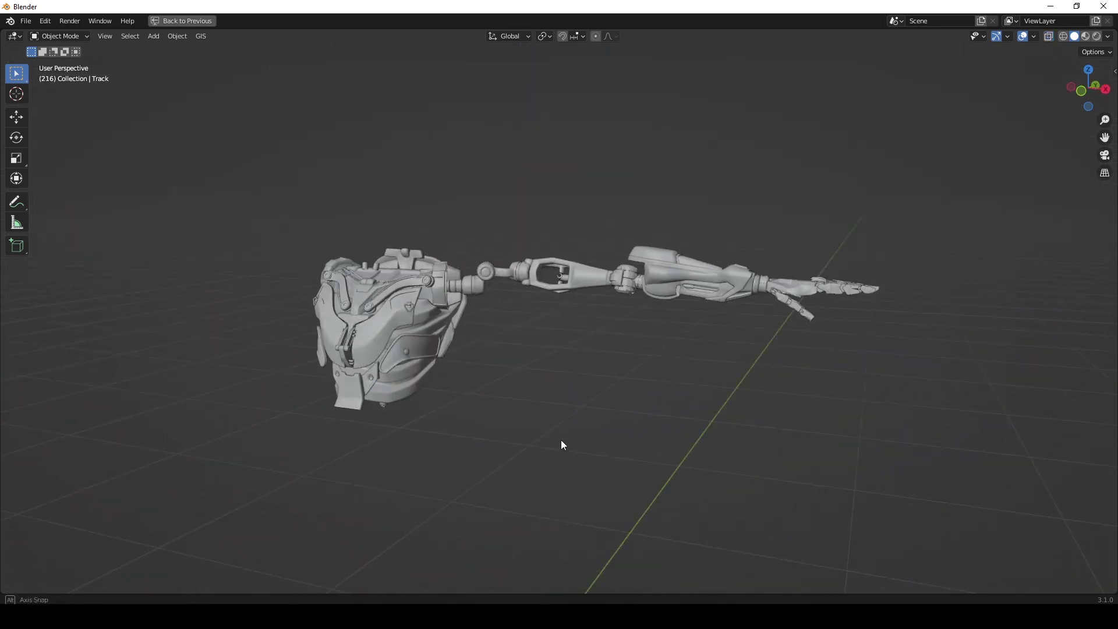
Unhide the hidden objects and select the droid's armature.
key("alt+h")
scroll(561, 439, "down", 7)
key("alt+a")
scroll(524, 431, "up", 1)
middle_click_drag(479, 415, 526, 403, "shift")
left_click(526, 403)
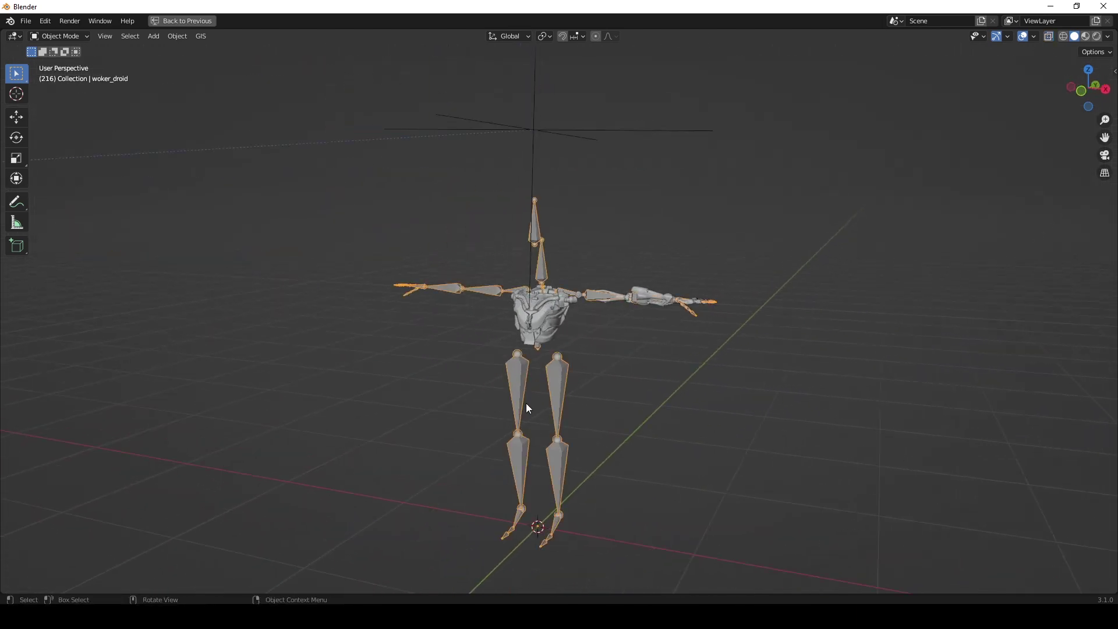
Restore the split layout with a close camera view of the man in X-ray beside a perspective view of the droid.
key("ctrl+alt+space")
key("KP_0")
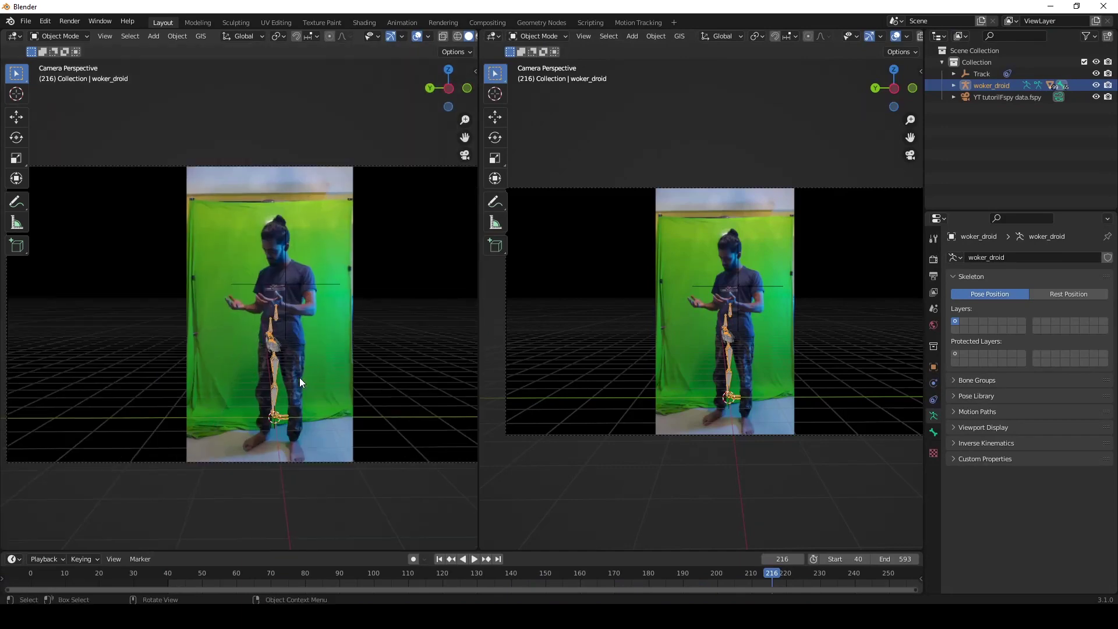
middle_click_drag(640, 386, 666, 423)
scroll(695, 426, "up", 7)
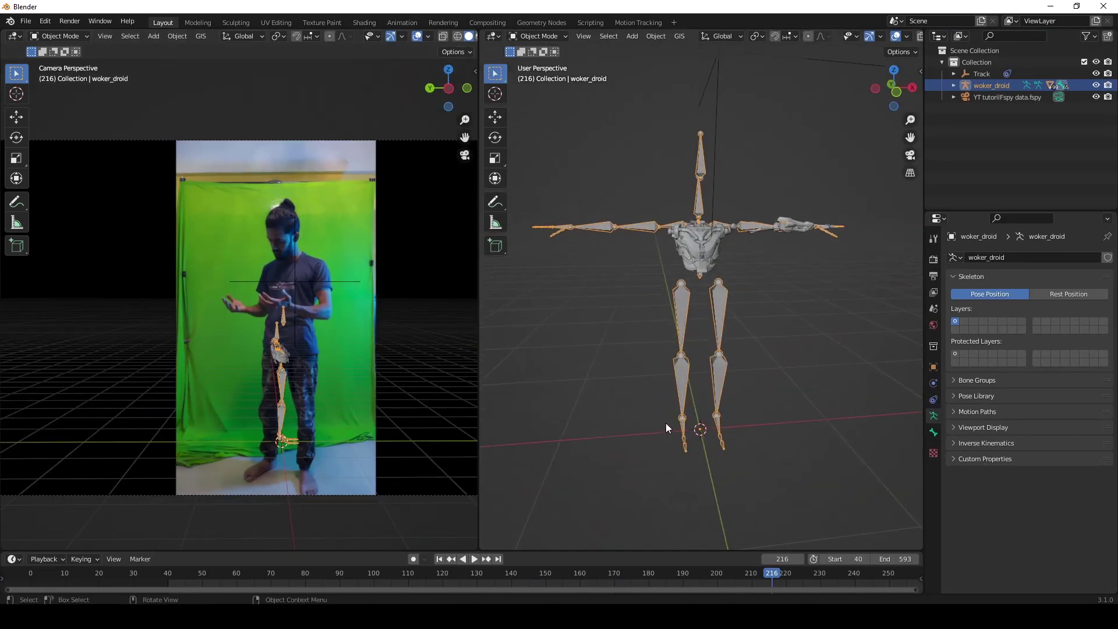
scroll(660, 404, "down", 1)
scroll(326, 387, "up", 2)
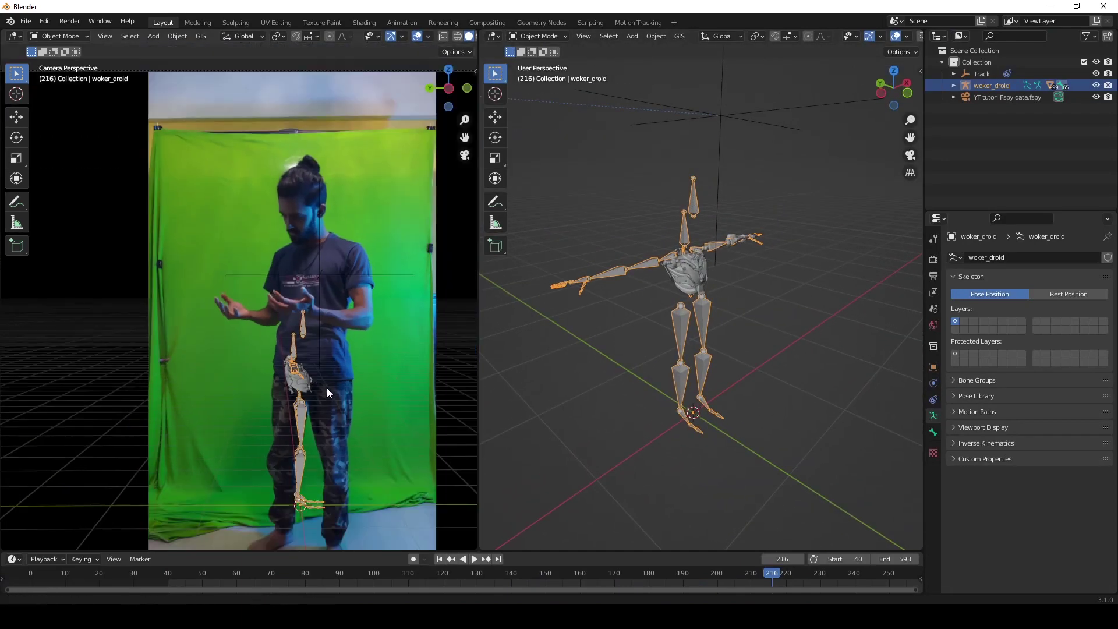
middle_click_drag(326, 388, 277, 363, "shift")
scroll(699, 396, "down", 1)
scroll(698, 396, "up", 1)
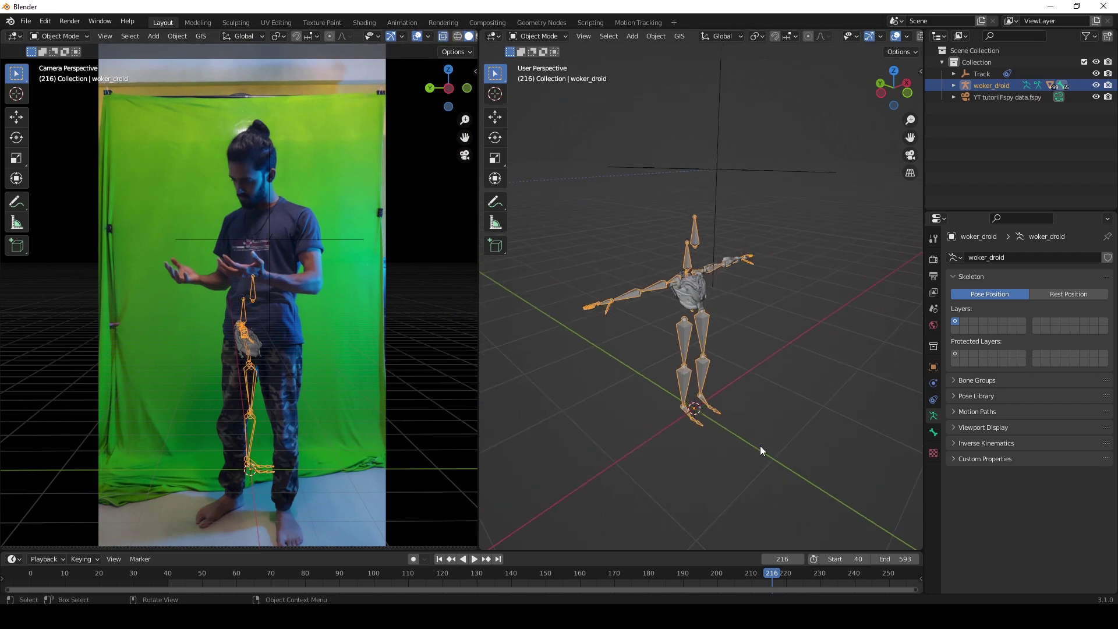
Rotate the droid armature about the Z axis to face the camera and scale it up towards the man's size.
left_click_drag(699, 445, 634, 433)
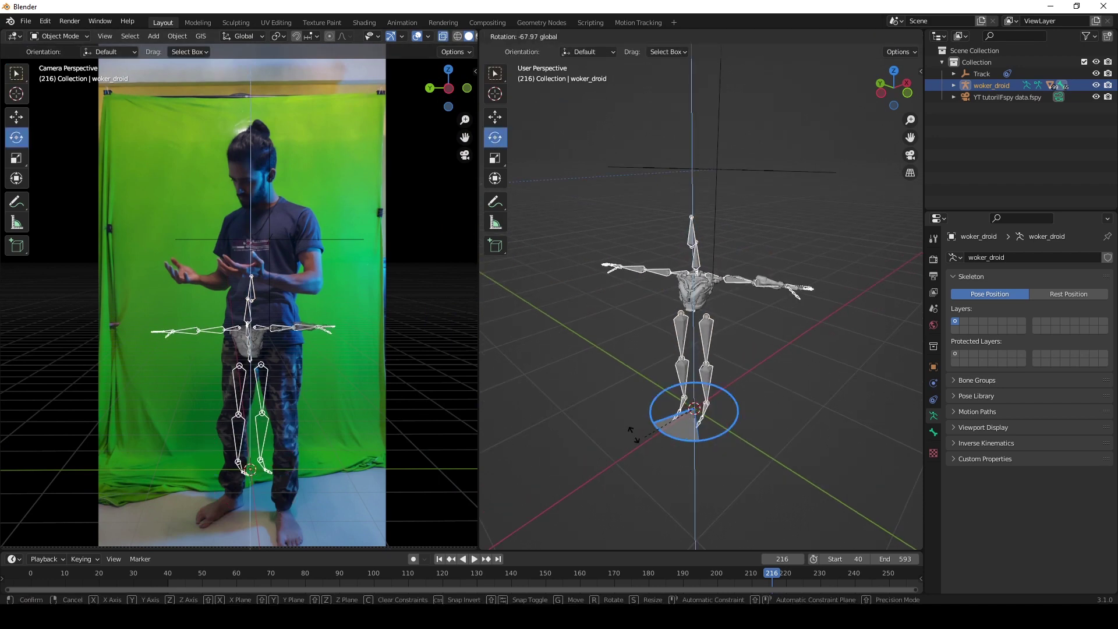
key("s")
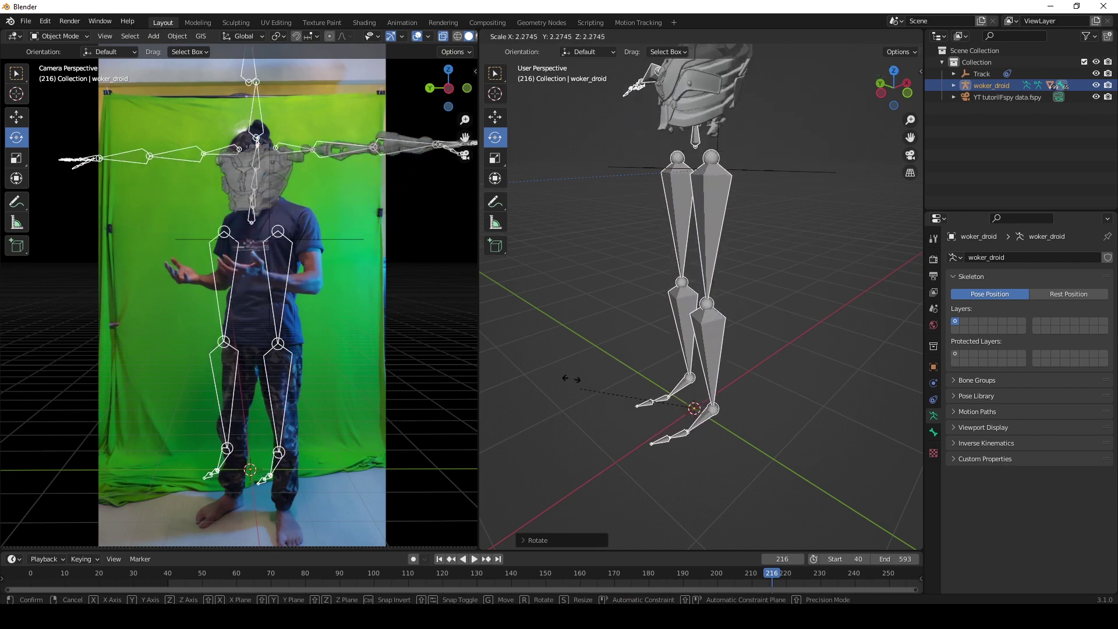
left_click(669, 225)
Lower the droid armature until its chest overlaps the man's torso and nudge it along the X axis.
scroll(733, 302, "down", 4)
left_click_drag(672, 359, 674, 421)
scroll(295, 236, "up", 4)
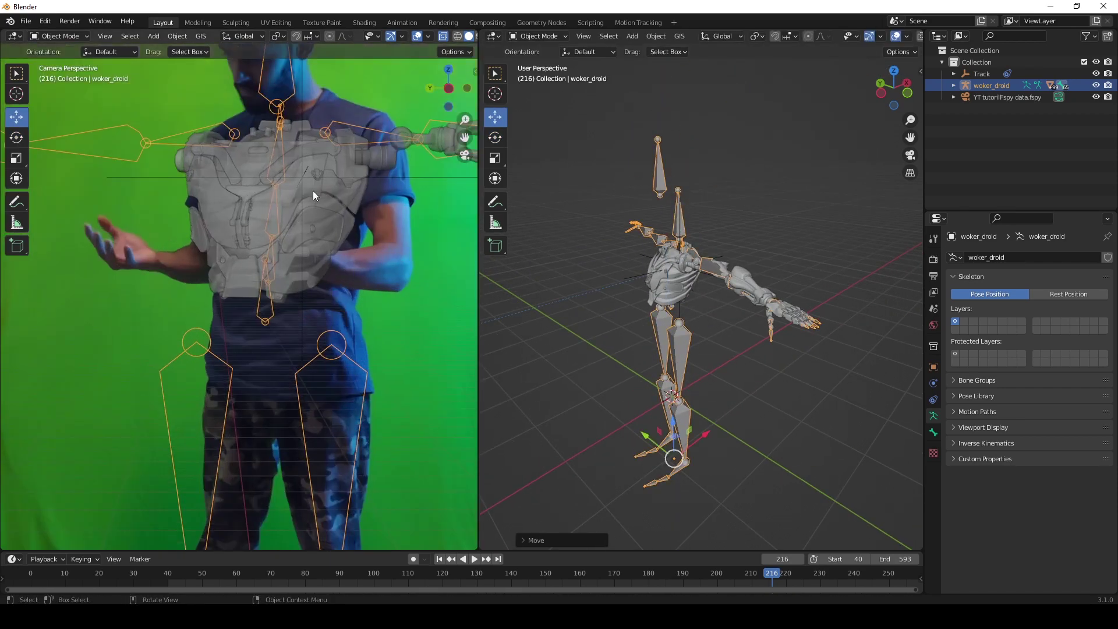
scroll(672, 340, "up", 3)
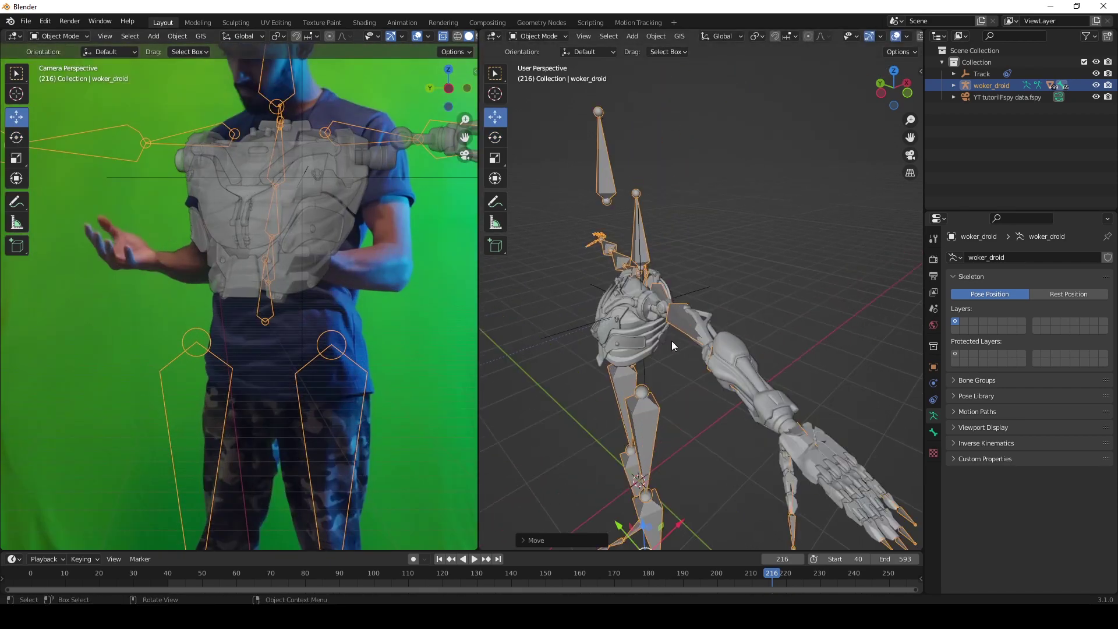
left_click(634, 23)
left_click(169, 23)
scroll(630, 358, "up", 2)
scroll(630, 358, "down", 5)
scroll(630, 358, "up", 4)
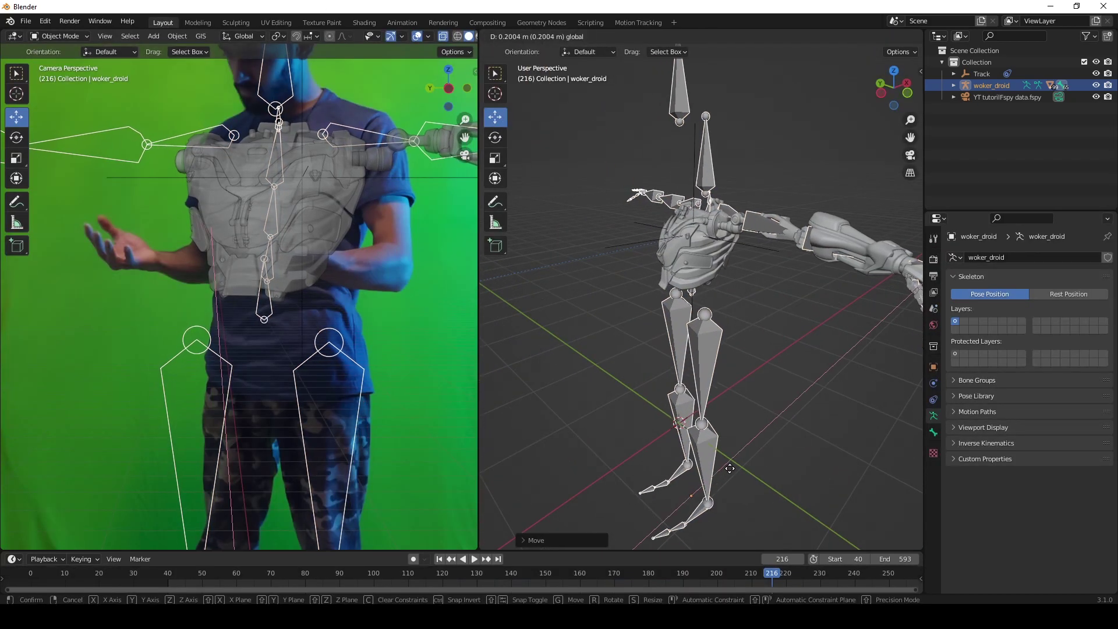
scroll(687, 180, "up", 5)
scroll(681, 266, "down", 5)
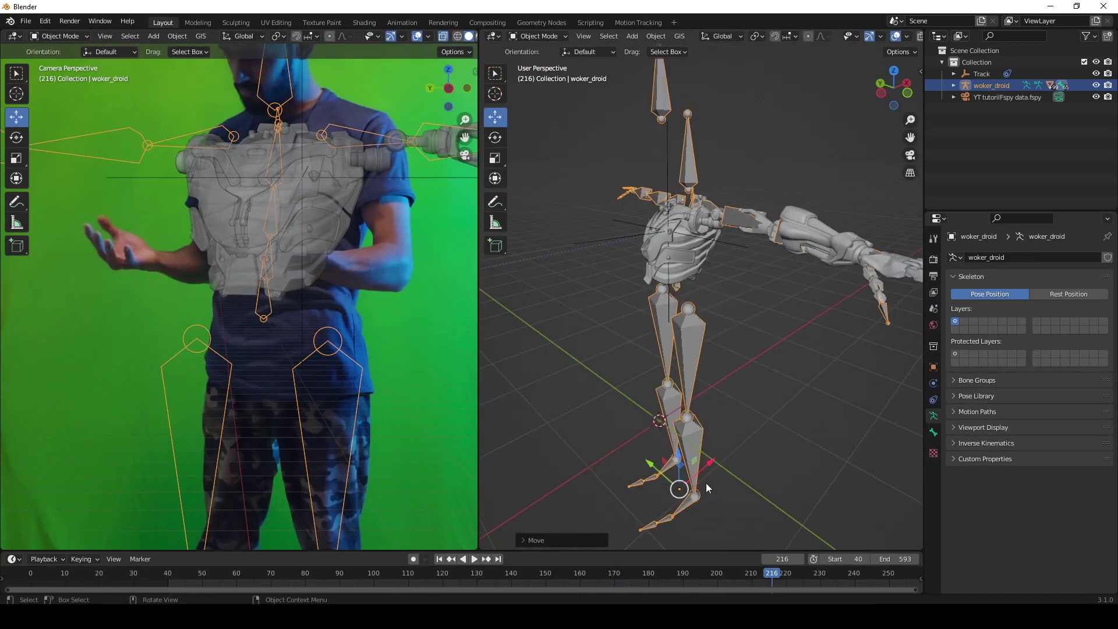
Enlarge the droid armature and lower it so the chest plate covers the man's torso.
key("g")
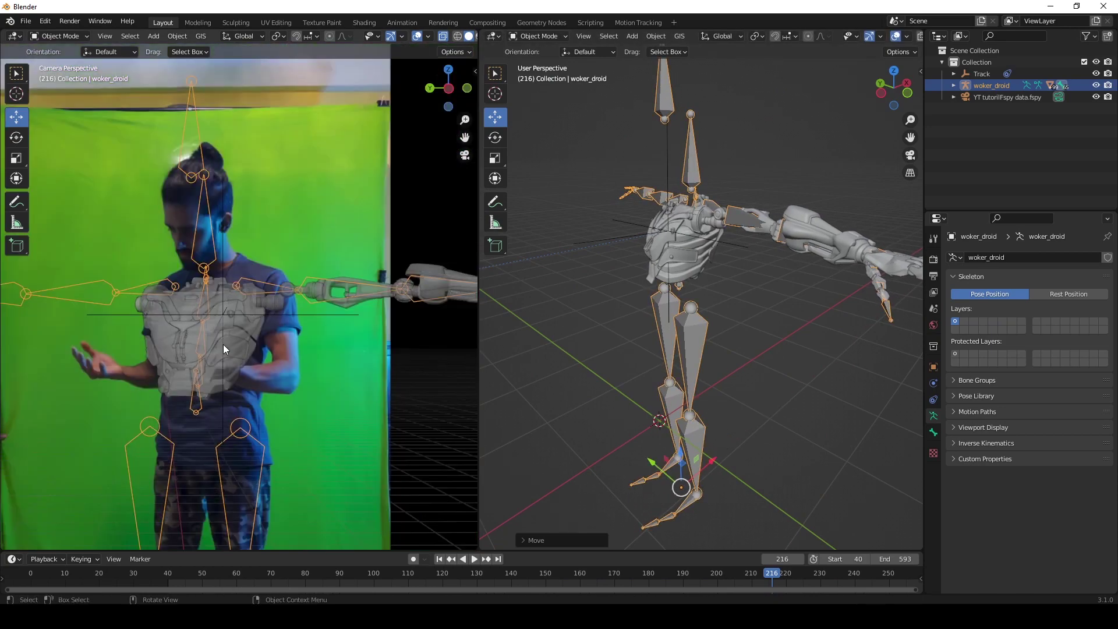
key("s")
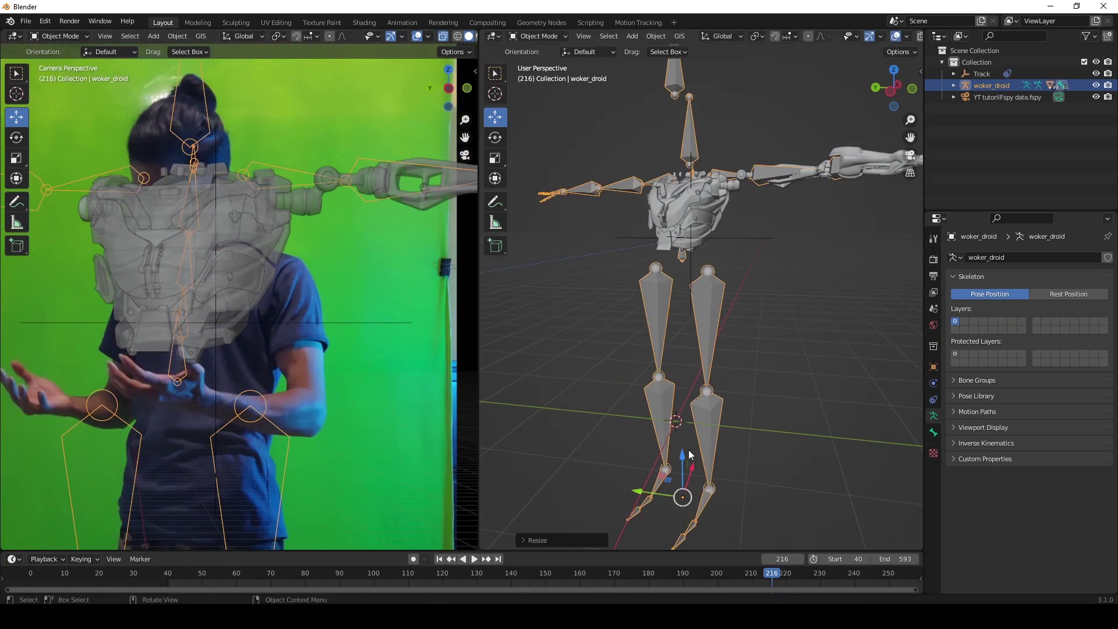
left_click_drag(683, 454, 683, 480)
Turn the droid armature slightly to match the man's stance and shift it sideways along the Y axis.
left_click(494, 137)
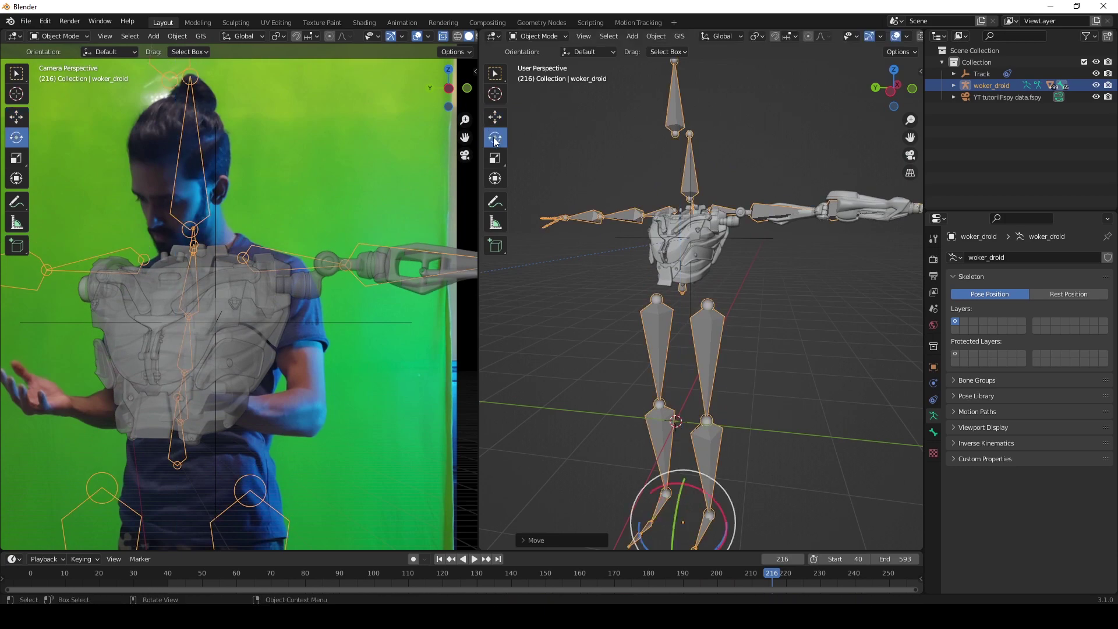
scroll(675, 350, "down", 1)
middle_click_drag(669, 407, 665, 364, "shift")
left_click_drag(660, 471, 675, 473)
left_click(495, 117)
left_click_drag(632, 443, 638, 444)
Fine-tune the armature's scale, height and sideways position so the chest plate fits the man's shoulders and torso.
key("s")
left_click(634, 443)
left_click_drag(683, 407, 682, 425)
left_click_drag(636, 460, 639, 461)
left_click_drag(683, 426, 681, 430)
key("s")
left_click(745, 382)
left_click_drag(640, 463, 638, 463)
Check the torso fit against the footage by toggling X-ray in the camera view with the armature deselected.
scroll(210, 390, "down", 4)
key("alt+z")
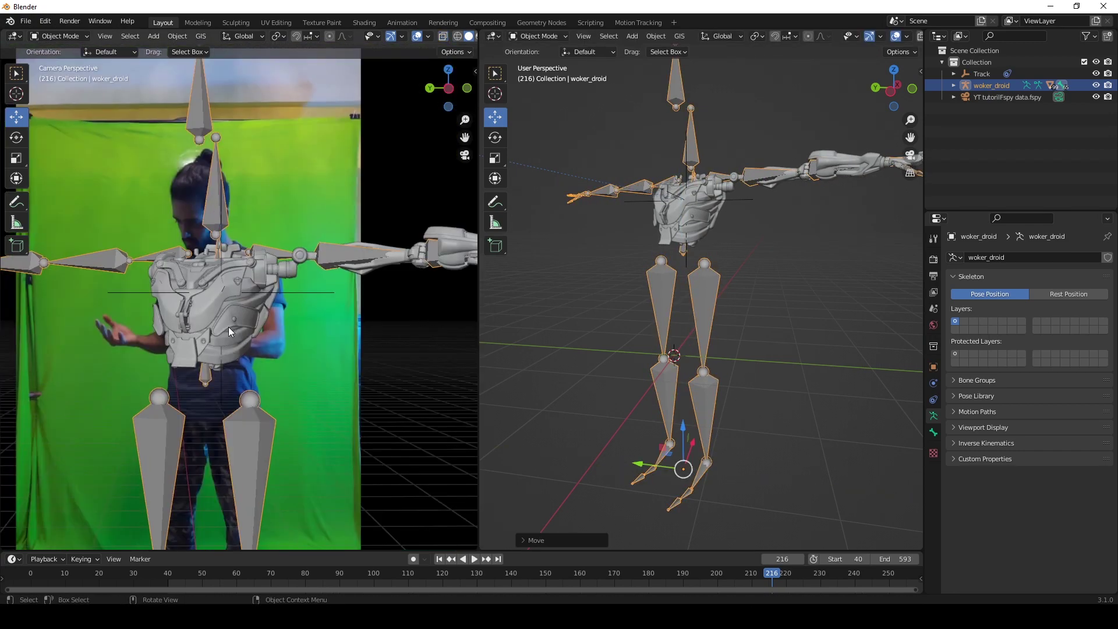
key("alt+a")
scroll(228, 323, "up", 3)
key("alt+z")
middle_click_drag(228, 323, 276, 359, "shift")
middle_click_drag(670, 262, 778, 347)
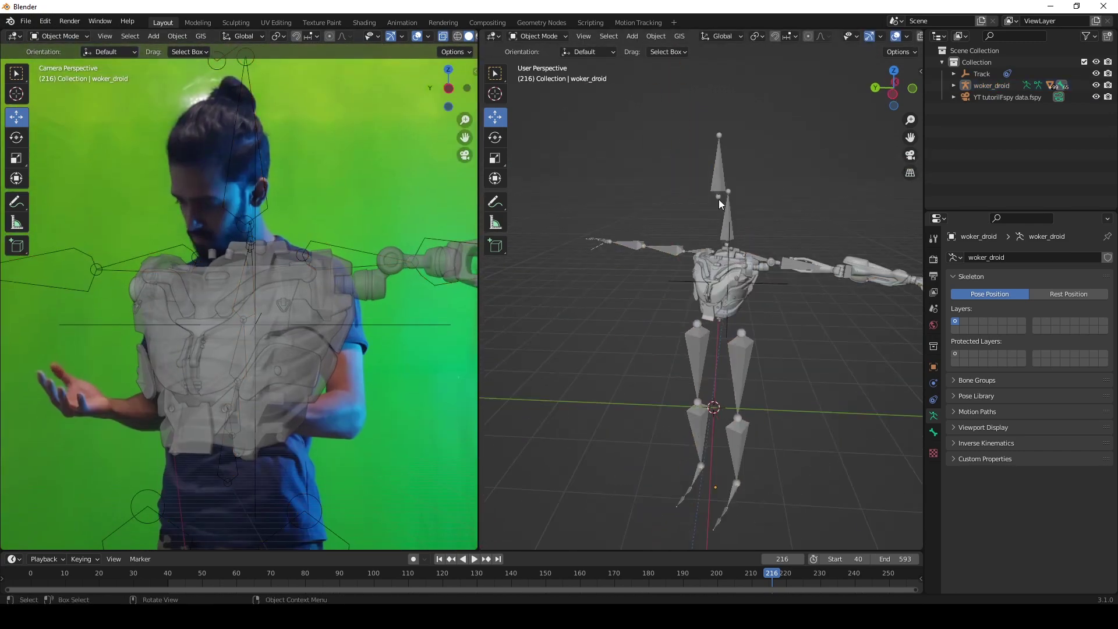
Put the droid armature in Pose Mode and rotate the left upper arm down beside the body.
left_click(718, 199)
scroll(778, 347, "down", 2)
scroll(582, 340, "up", 2)
middle_click_drag(581, 340, 671, 248)
key("ctrl+Tab")
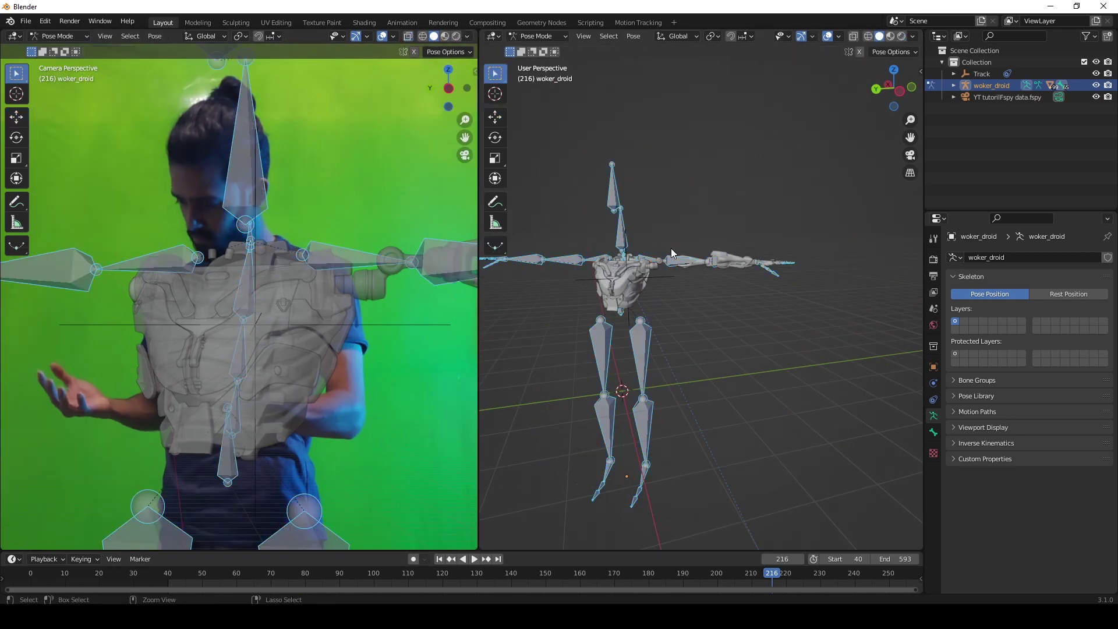
scroll(671, 248, "up", 2)
left_click(671, 246)
left_click(495, 138)
left_click_drag(669, 205, 669, 279)
Bend the left forearm bone at the elbow so it extends forward from the body.
middle_click_drag(676, 314, 626, 329)
left_click(624, 329)
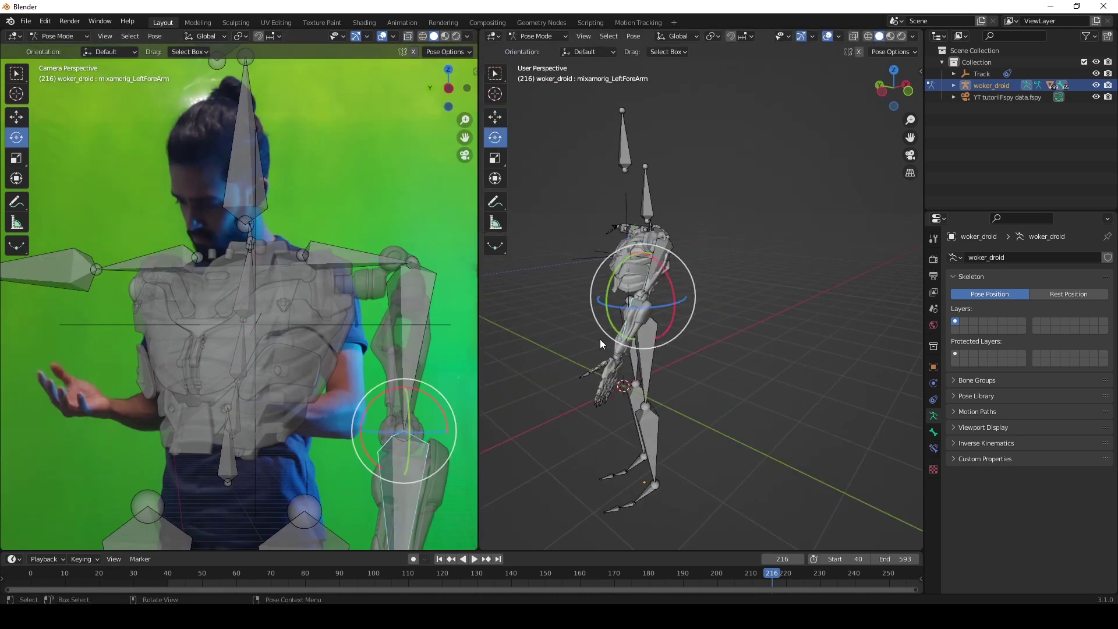
middle_click_drag(661, 391, 755, 391)
left_click_drag(654, 316, 597, 283)
left_click_drag(708, 306, 709, 309)
middle_click_drag(713, 315, 738, 331)
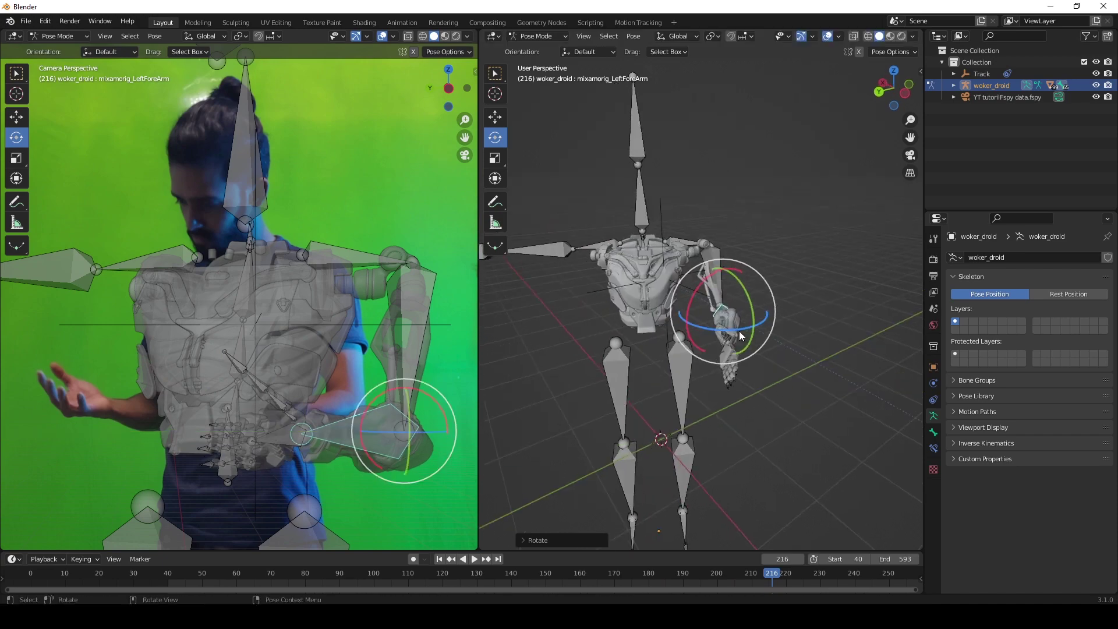
Refine the left forearm's rotation so the arm reaches across the man's waist like his own.
left_click_drag(740, 333, 713, 337)
scroll(728, 341, "up", 2)
mouse_move(733, 344)
middle_mouse_down()
mouse_move(755, 364)
mouse_move(738, 351)
middle_mouse_up()
scroll(683, 273, "up", 1)
left_click_drag(718, 349, 728, 350)
left_click_drag(757, 331, 749, 352)
middle_click_drag(667, 361, 713, 366)
left_click_drag(714, 367, 643, 230)
scroll(679, 353, "down", 1)
Return to Object Mode and hide the droid's torso parts, leaving the left arm visible.
key("ctrl+Tab")
left_click_drag(575, 173, 717, 312)
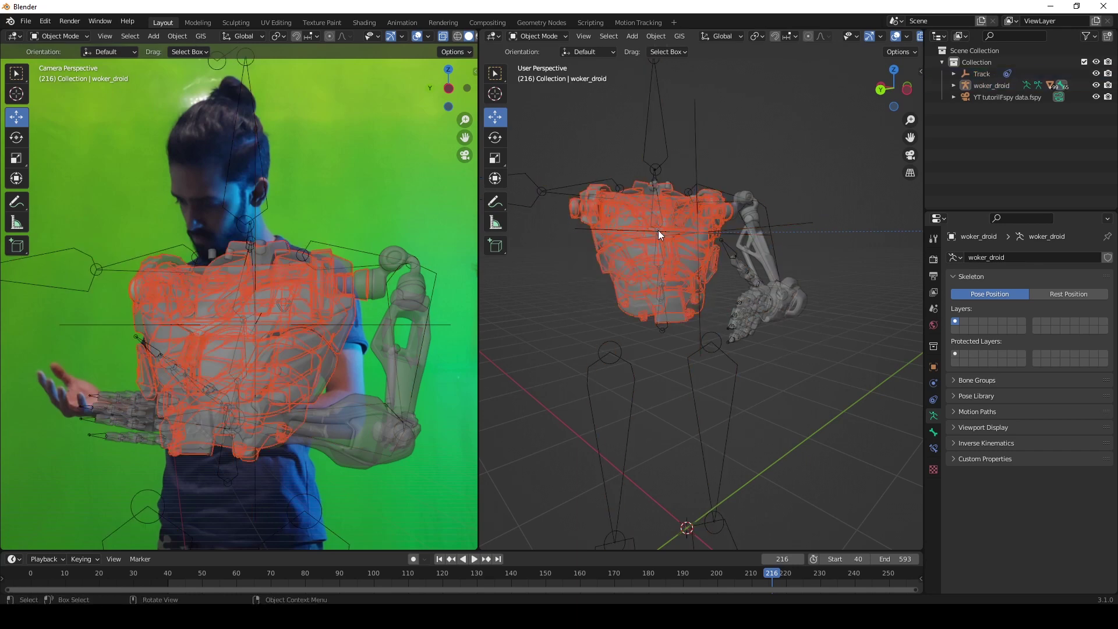
key("h")
scroll(660, 249, "down", 2)
scroll(659, 250, "up", 1)
left_click_drag(617, 174, 699, 235)
Put the droid armature back in Pose Mode and select the left shoulder bone.
left_click(679, 425)
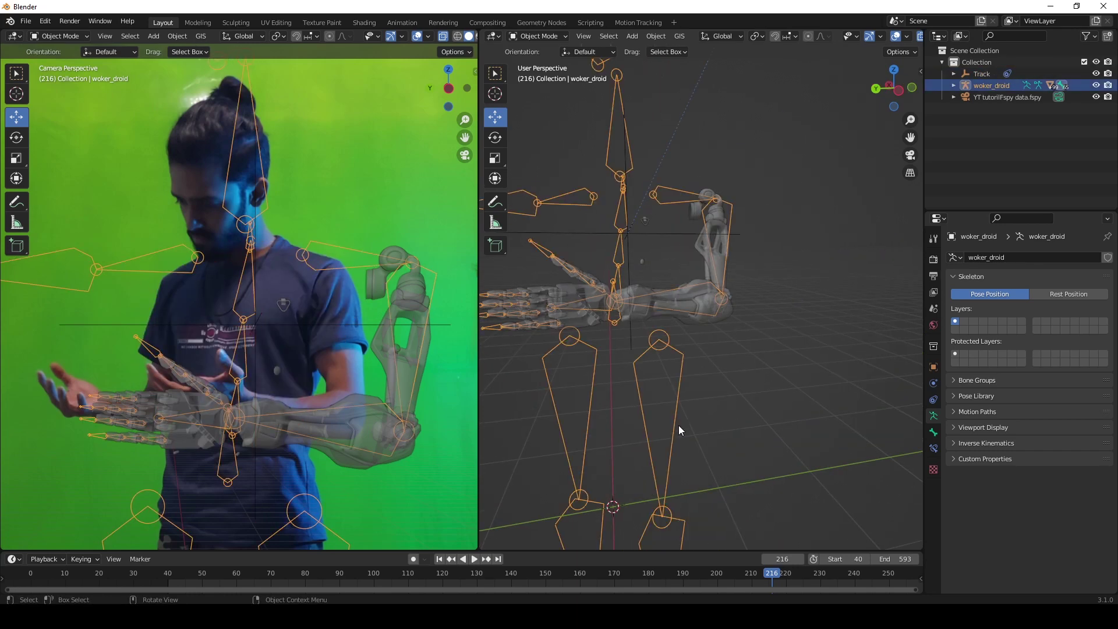
key("ctrl+Tab")
left_click(722, 336)
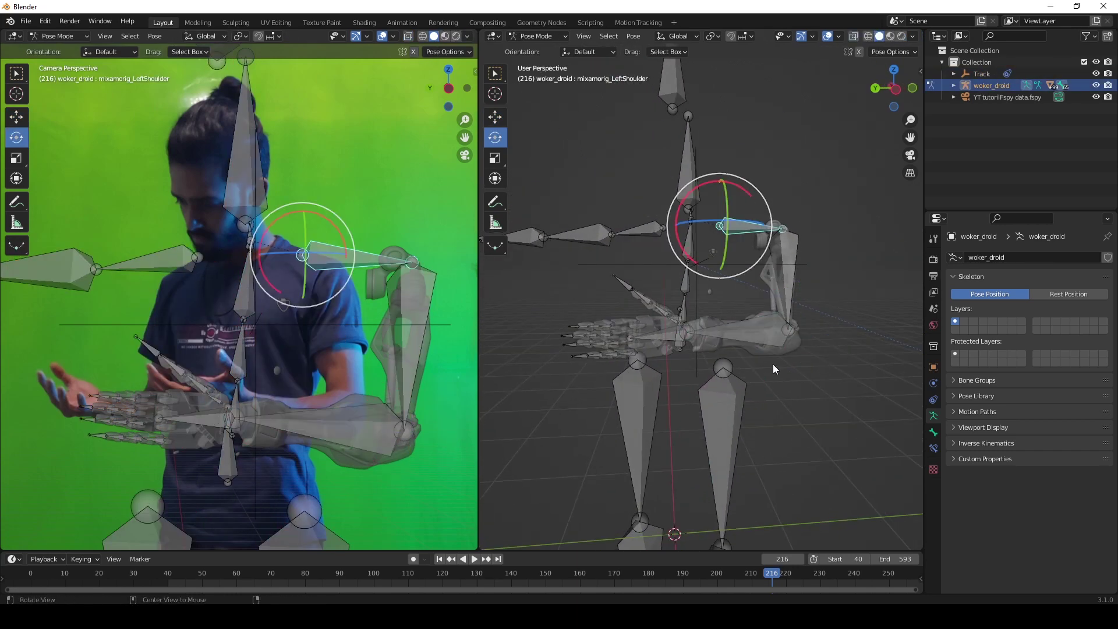
scroll(723, 400, "down", 5)
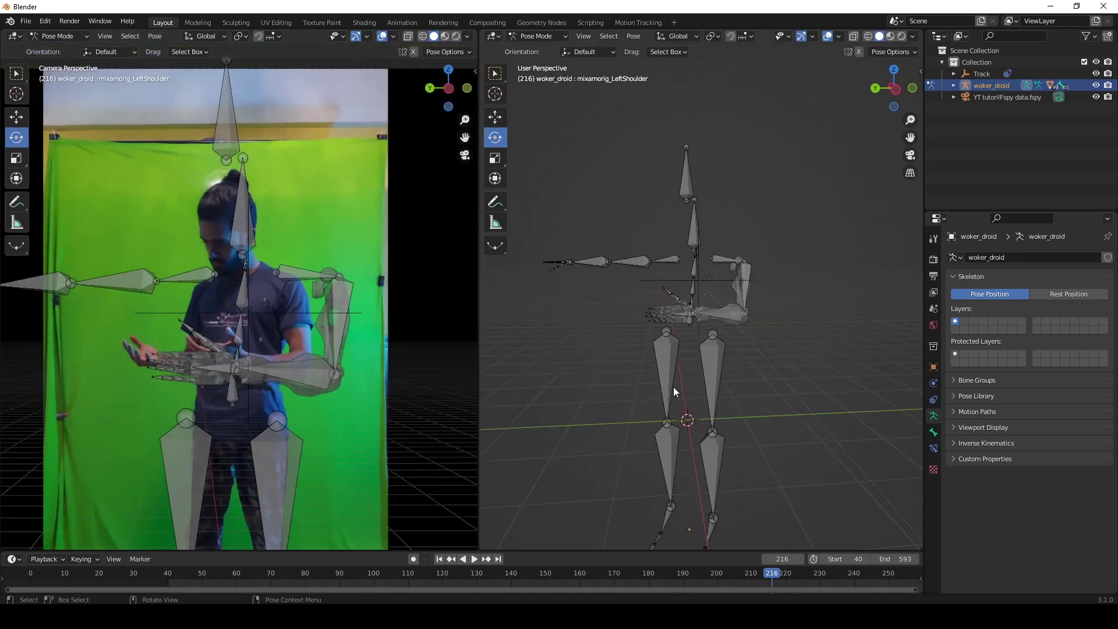
middle_click_drag(673, 386, 704, 375)
In Object Mode, rescale the droid armature and move it along the Z axis to align the arm with the man's.
key("ctrl+Tab")
key("s")
left_click(744, 449)
scroll(743, 449, "down", 1)
key("g")
key("z")
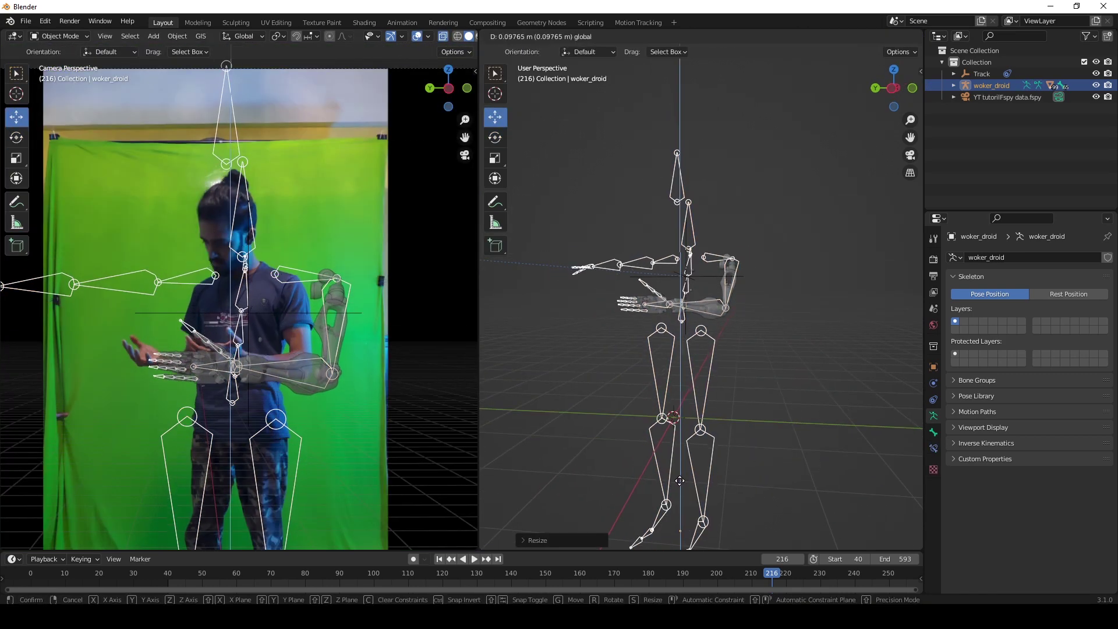
left_click(680, 478)
Insert a keyframe for all the armature's bones in Pose Mode at frame 217, with auto keying on.
key("alt+a")
key("space")
key("ctrl+Tab")
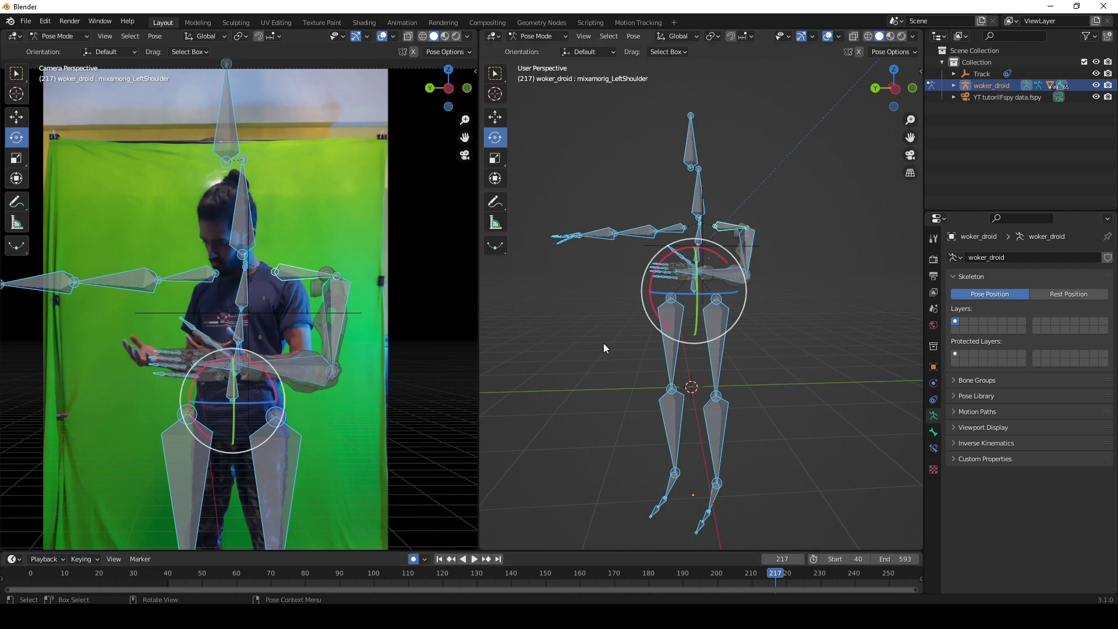
key("i")
left_click(553, 316)
At frame 41, rotate the left forearm and left hand bones to follow the man's arm.
scroll(708, 363, "up", 3)
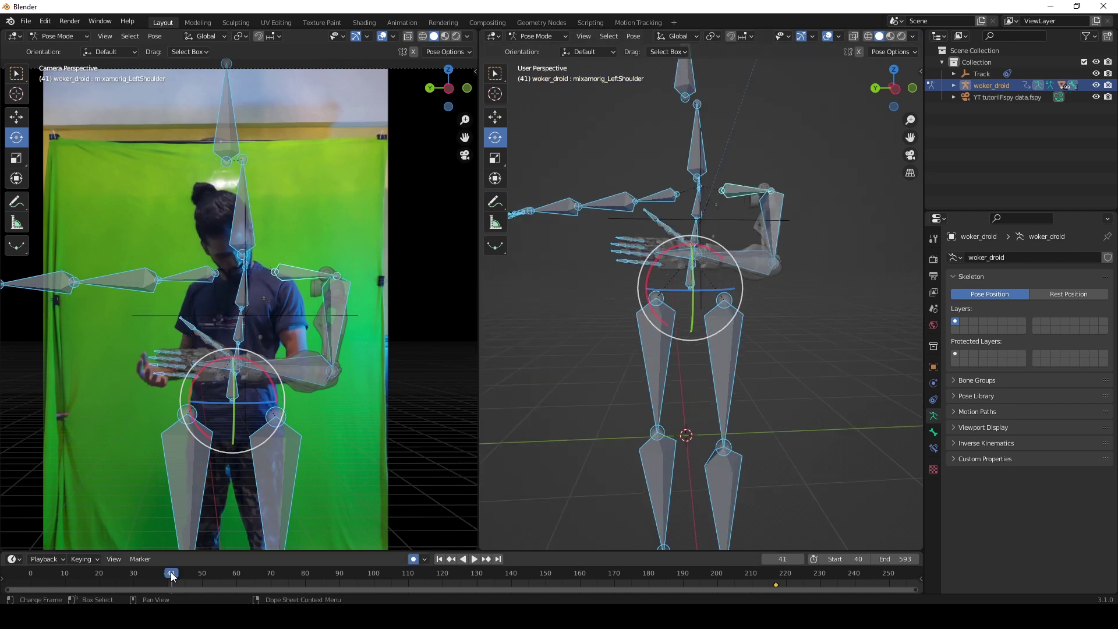
scroll(315, 422, "up", 2)
left_click(316, 422)
key("r")
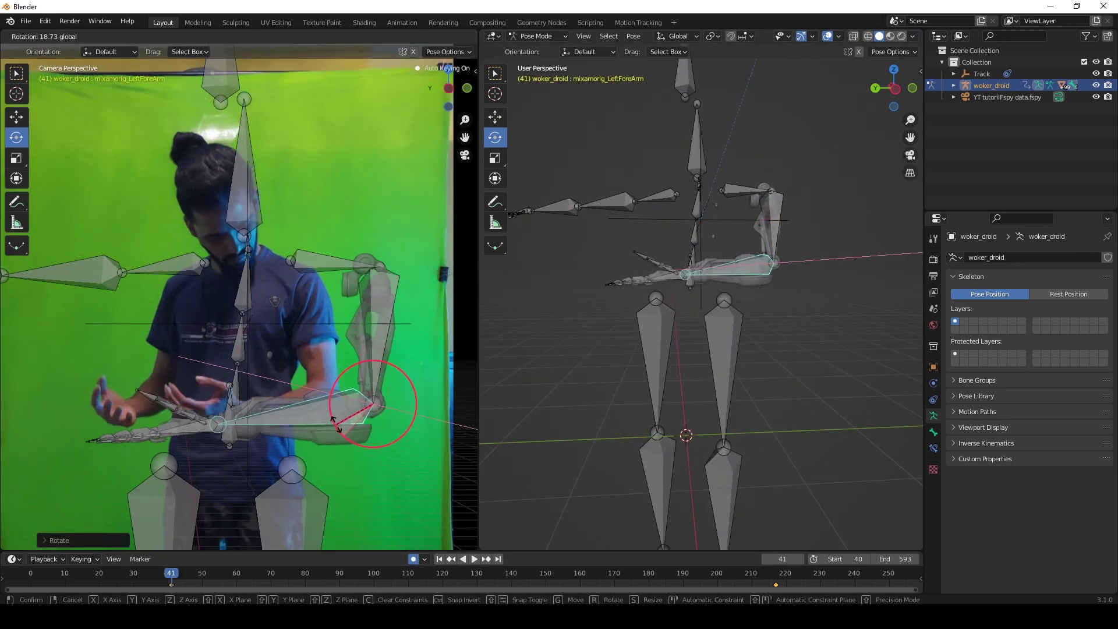
left_click(385, 407)
left_click(770, 227)
key("r")
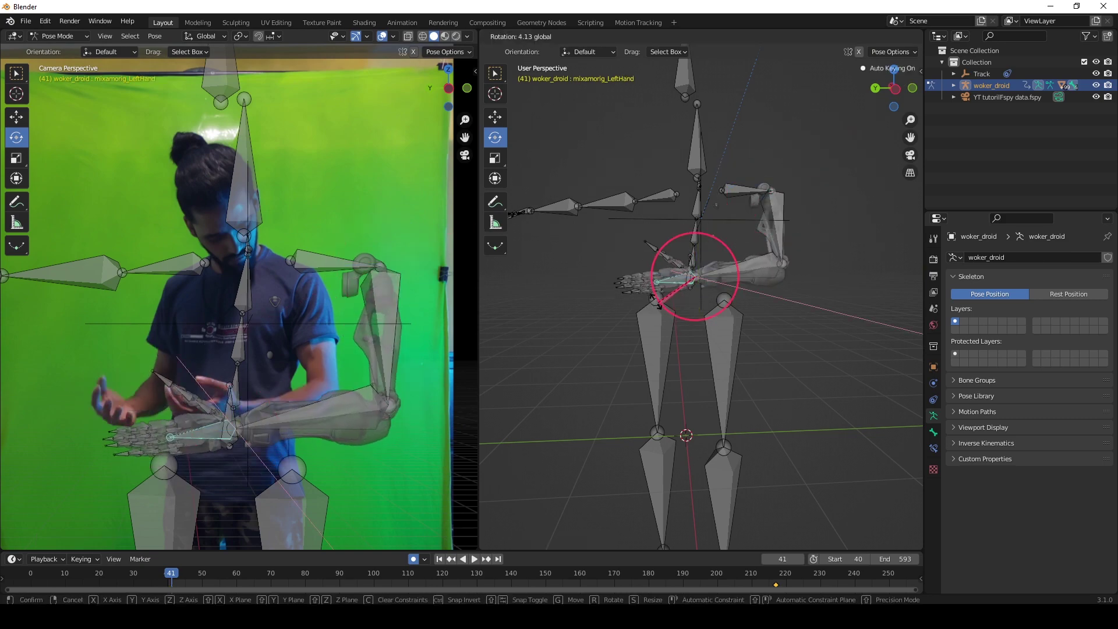
Switch the armature to Object Mode and maximize the perspective view around the posed arm.
key("ctrl+Tab")
middle_click_drag(651, 334, 726, 314)
key("ctrl+space")
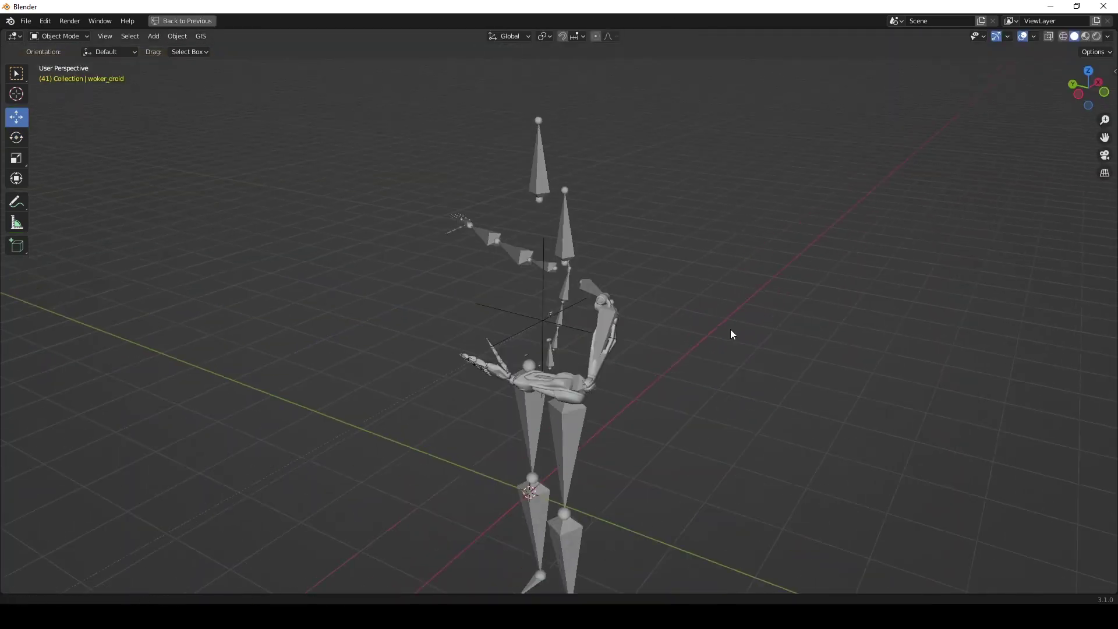
Parent the droid armature to the Track empty with the Object option and restore the split-view layout.
scroll(730, 330, "up", 5)
left_click(612, 127)
scroll(575, 228, "down", 3)
scroll(565, 257, "up", 1)
middle_click_drag(540, 338, 493, 247)
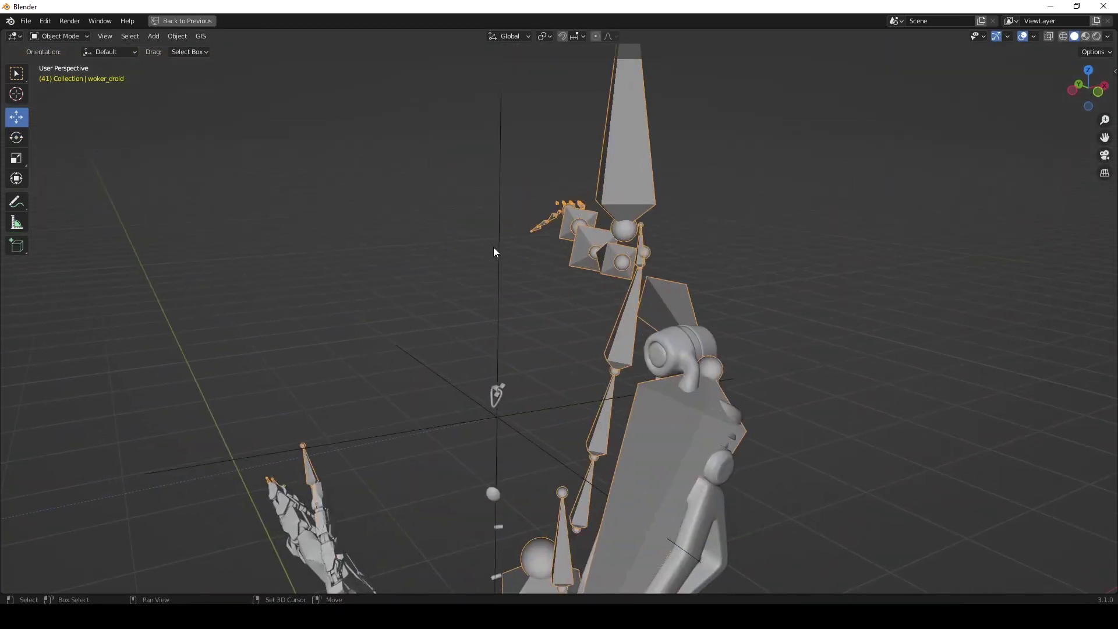
key("ctrl+p")
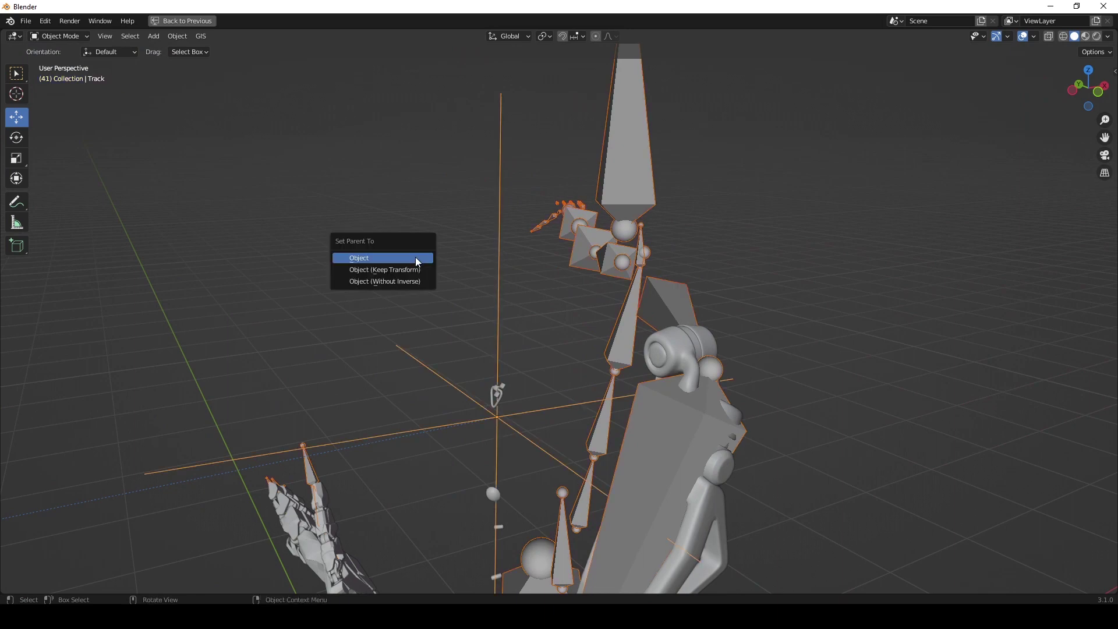
left_click(347, 257)
middle_click_drag(348, 258, 347, 361, "ctrl")
left_click(347, 361)
key("ctrl+space")
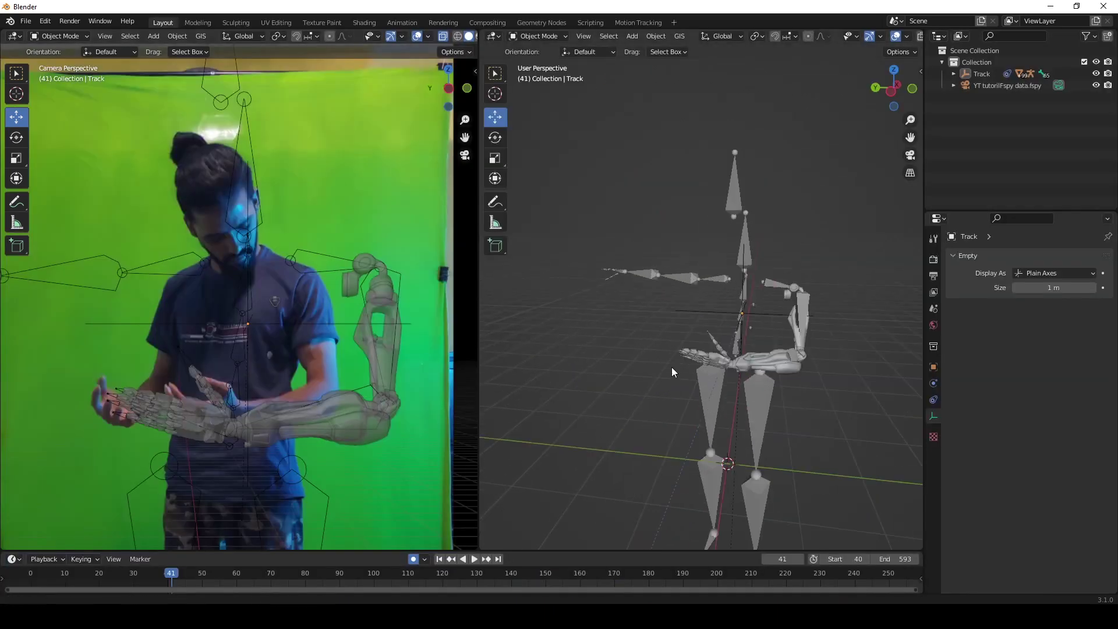
Select the droid armature, then move it in depth and rescale it to roughly match the man's body in the camera view.
scroll(672, 372, "up", 2)
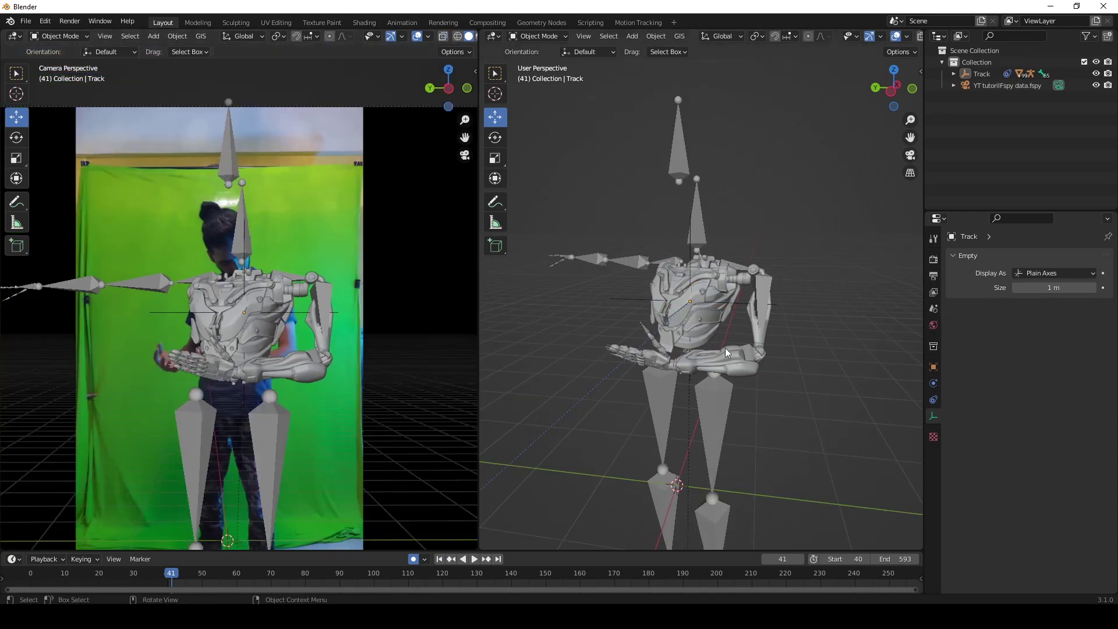
middle_click_drag(725, 347, 646, 361)
left_click(662, 478)
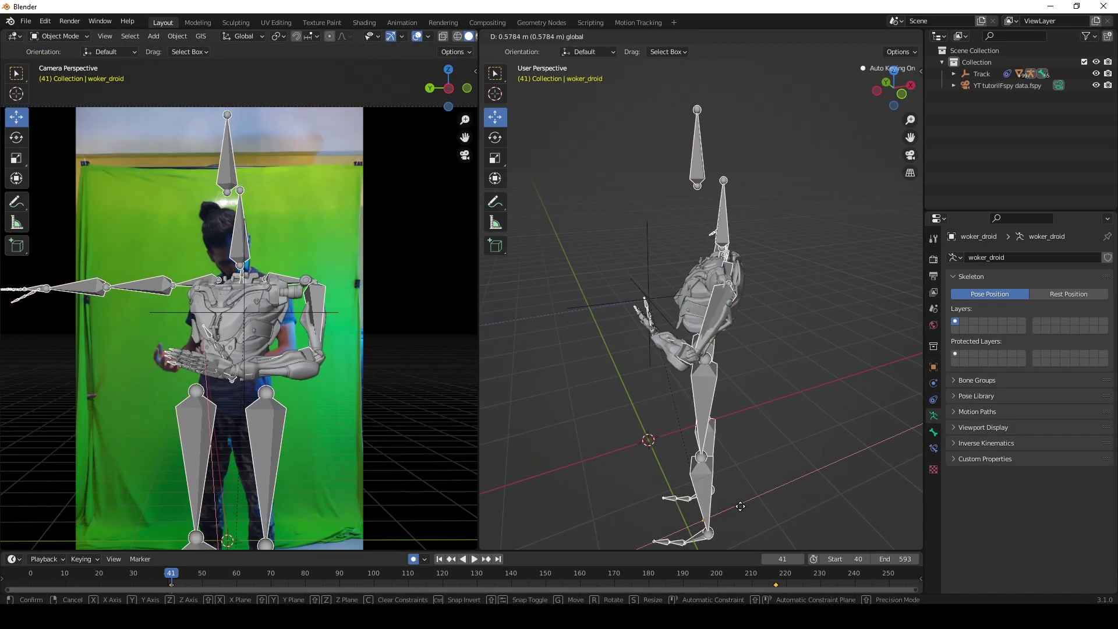
middle_click_drag(712, 513, 678, 382)
scroll(679, 529, "up", 2)
key("s")
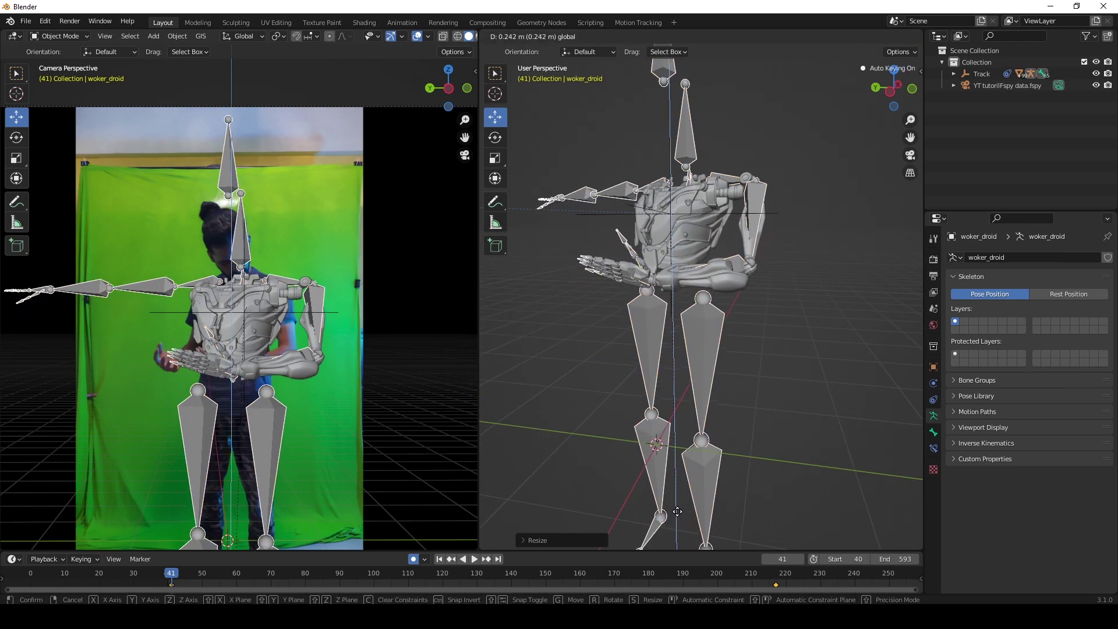
left_click(681, 512)
scroll(682, 513, "down", 1)
key("s")
left_click(690, 475)
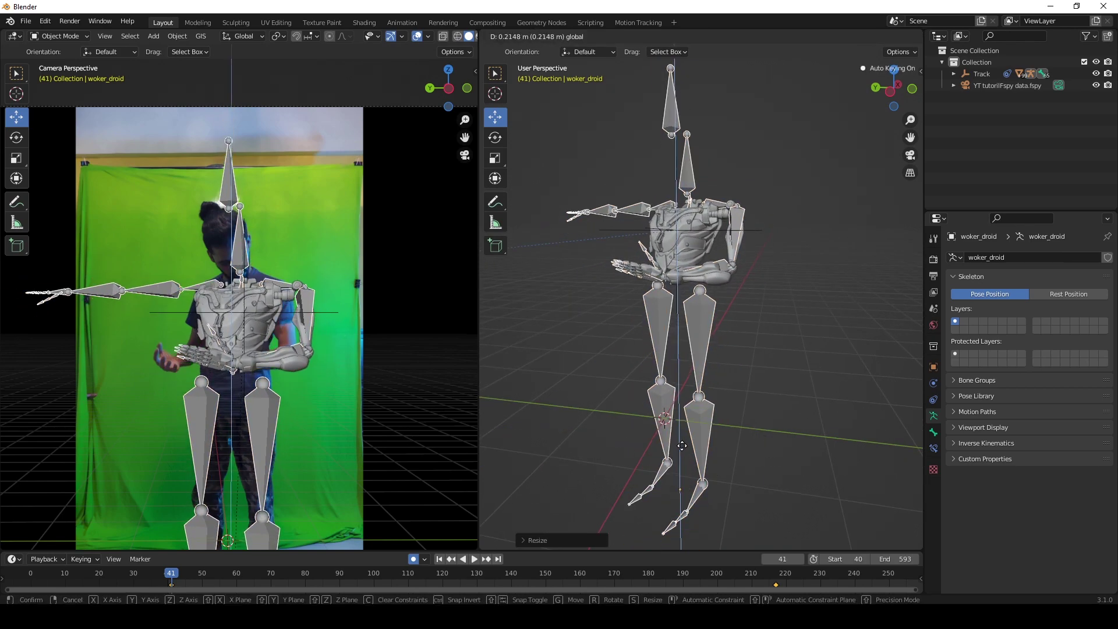
Move the droid armature along the Z axis and fine-tune its scale so its shoulders and left arm align with the man's.
key("g")
key("z")
left_click_drag(678, 450, 678, 452)
key("s")
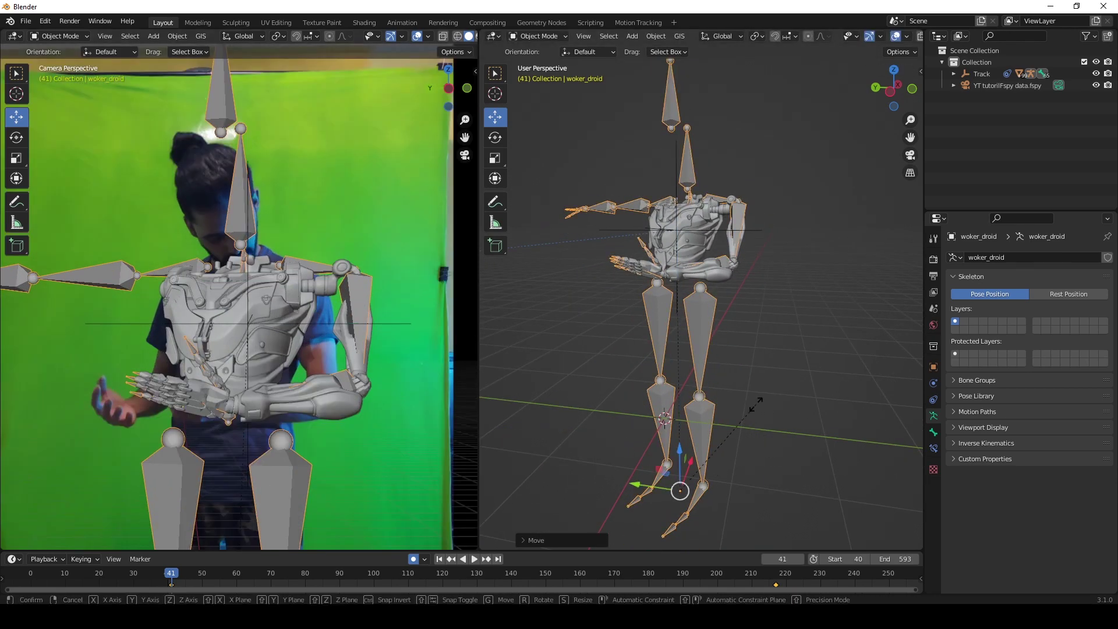
left_click(739, 419)
middle_click_drag(737, 442, 707, 454)
mouse_move(677, 446)
left_mouse_down()
mouse_move(634, 488)
mouse_move(674, 466)
left_mouse_up()
key("s")
middle_click_drag(543, 201, 620, 219)
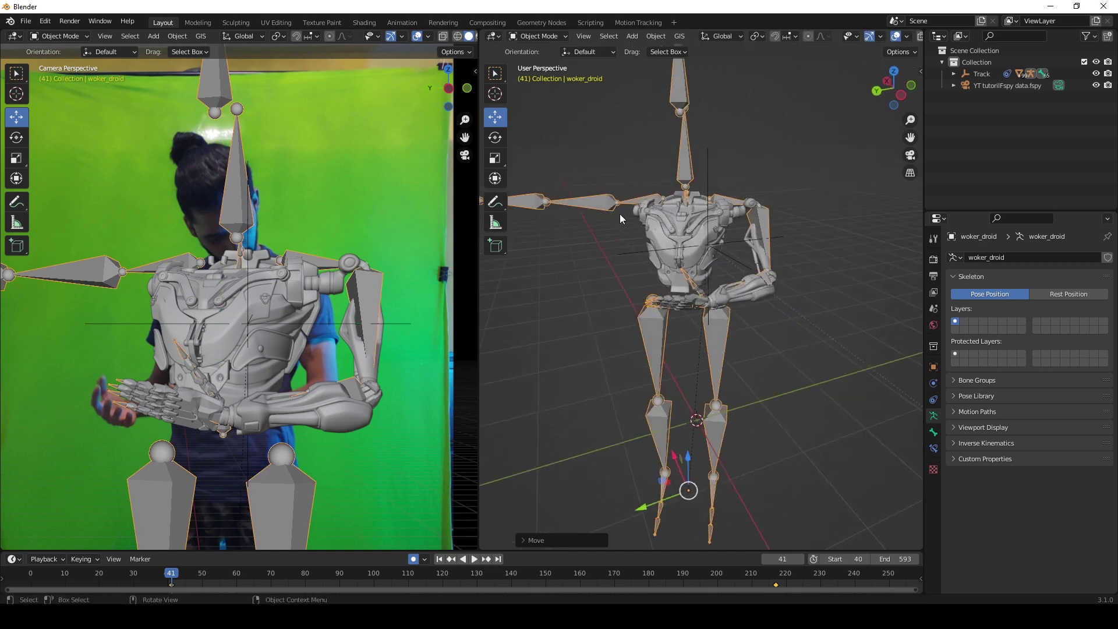
Hide the droid's torso and neck meshes along with the Track empty, keeping the armature and left arm in view.
left_click_drag(663, 392, 675, 401, "ctrl")
key("h")
scroll(742, 348, "up", 3)
middle_click_drag(742, 347, 713, 348)
left_click_drag(608, 149, 700, 235)
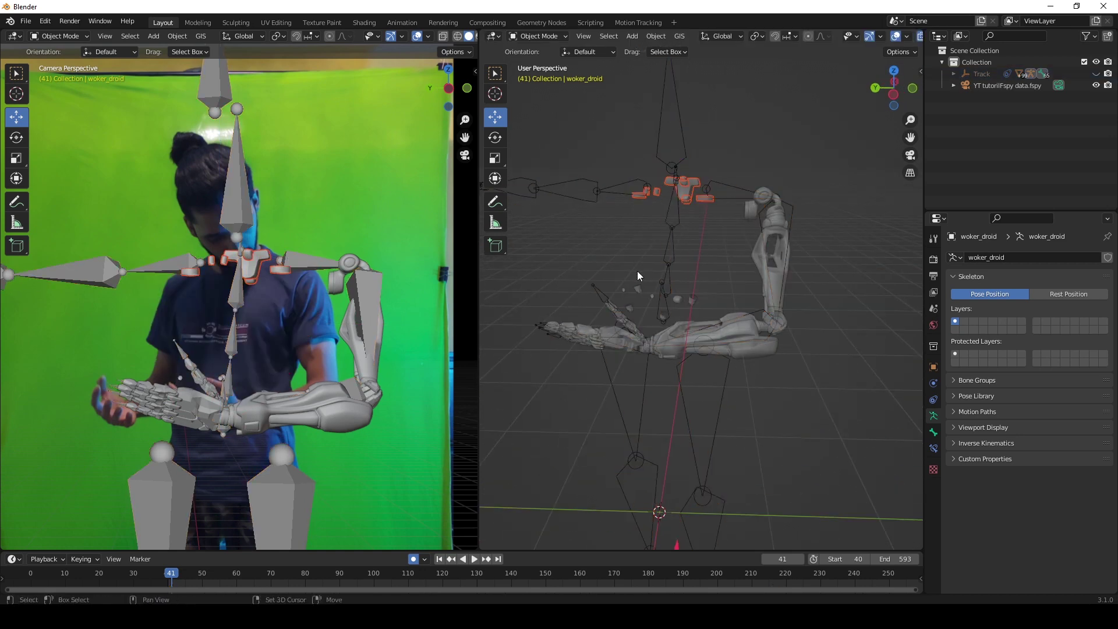
In Pose Mode, insert a Location & Rotation keyframe for the left forearm bone at frame 41.
key("ctrl+Tab")
scroll(720, 393, "up", 5)
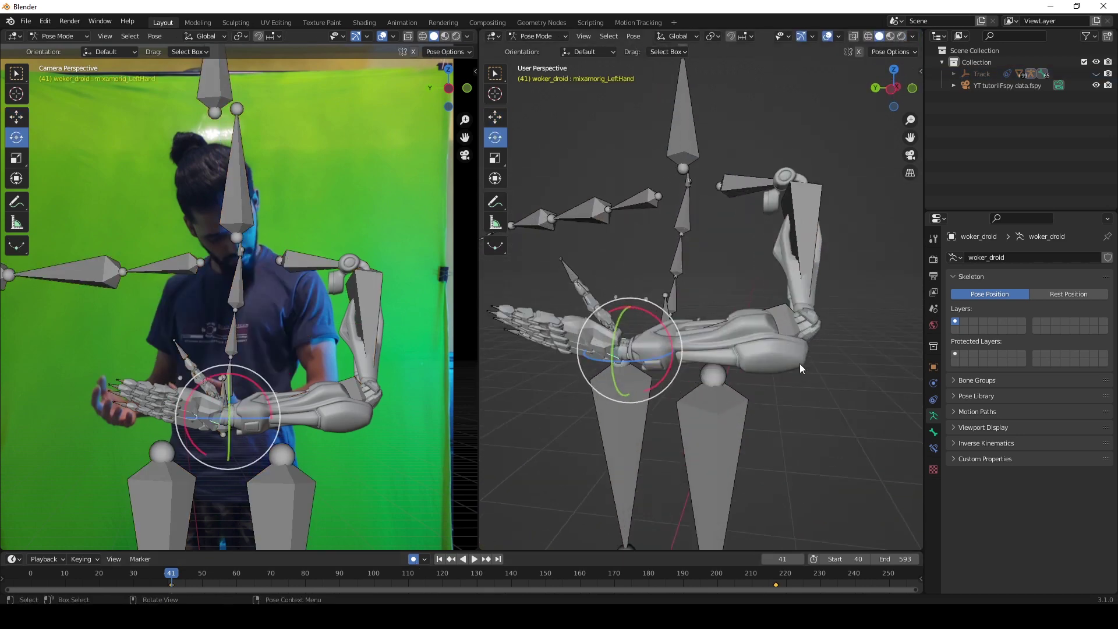
middle_click_drag(799, 364, 749, 320)
left_click(792, 326)
key("i")
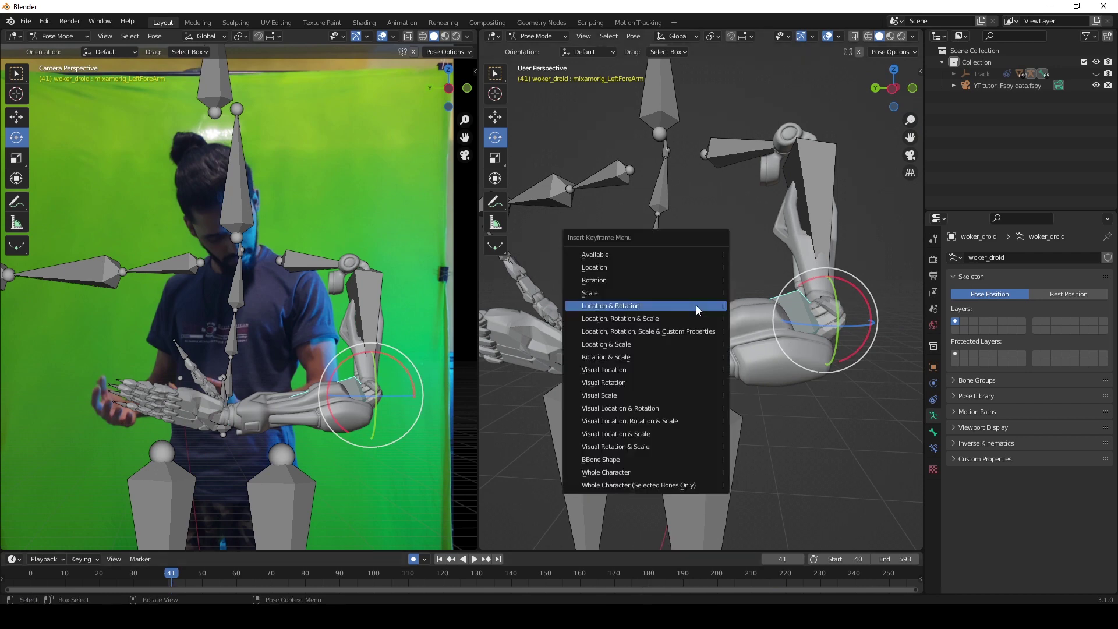
left_click(697, 306)
Rotate the left forearm bone at frames 61, 80 and 98 to follow the man's turning arm.
left_click(239, 573)
left_click_drag(853, 360, 826, 335)
left_click(306, 574)
left_click_drag(856, 343, 850, 351)
left_click(367, 573)
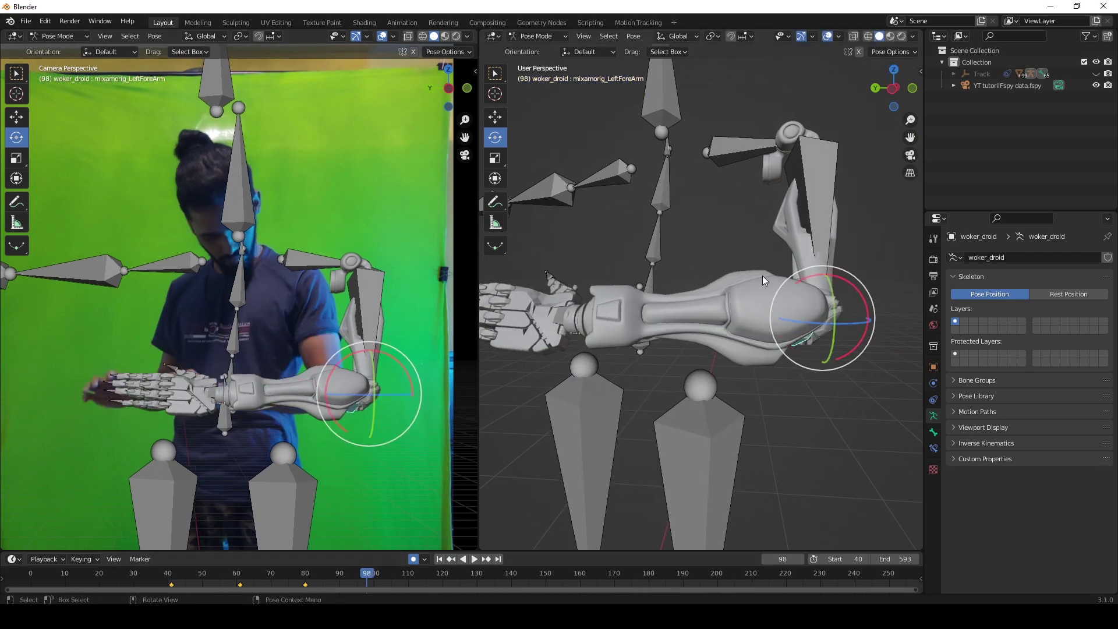
left_click_drag(794, 322, 809, 324)
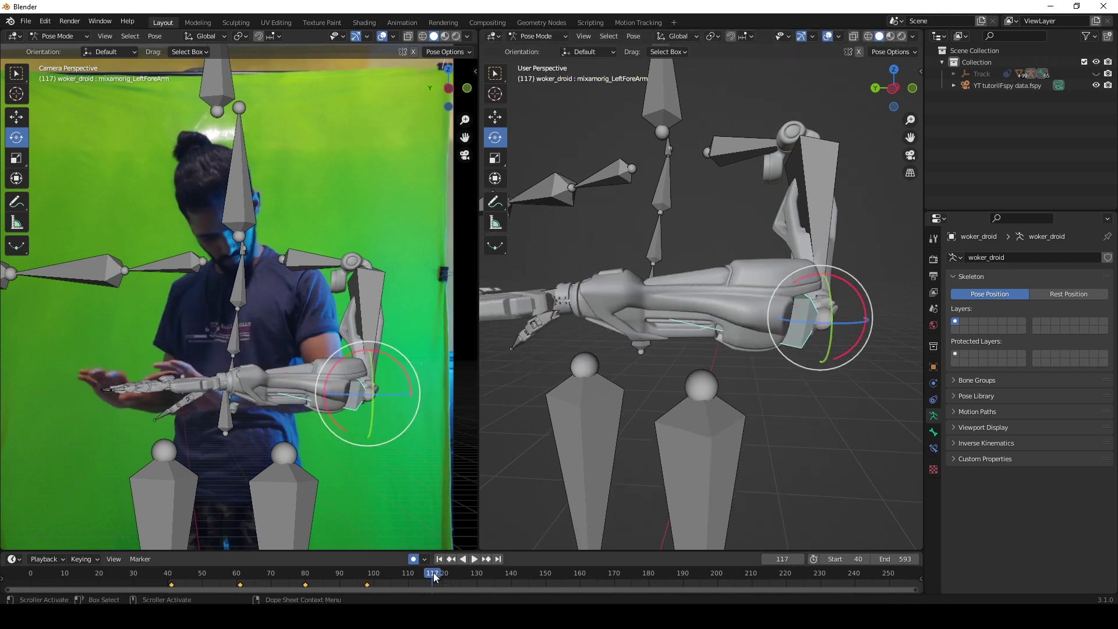
At frame 117, rotate the left forearm and left hand bones to match the man's arm.
middle_click_drag(593, 366, 652, 373)
left_click_drag(751, 370, 690, 411)
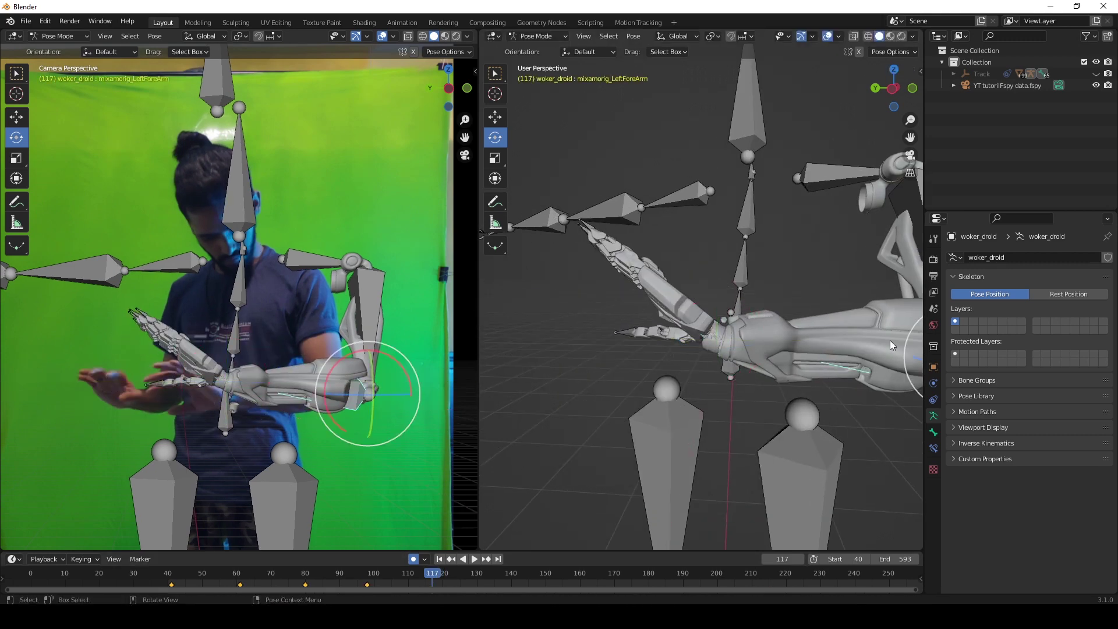
middle_click_drag(890, 340, 763, 336, "shift")
left_click_drag(772, 316, 759, 325)
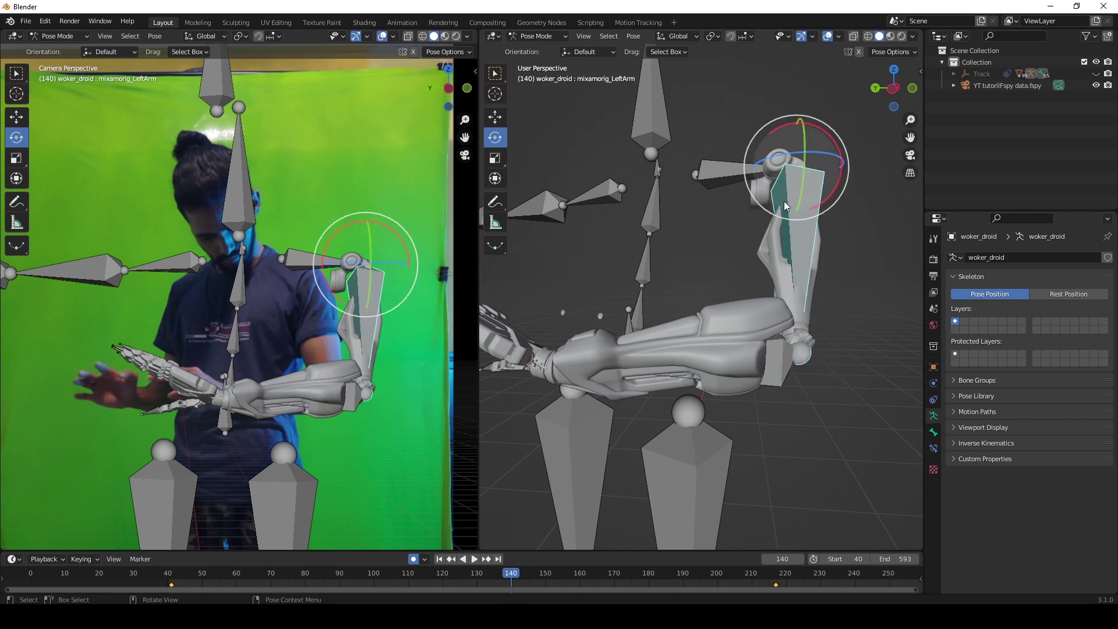
At frame 140, rotate the left upper arm, forearm and hand bones to match the man's pose.
left_click_drag(814, 206, 834, 205)
left_click_drag(607, 362, 621, 366)
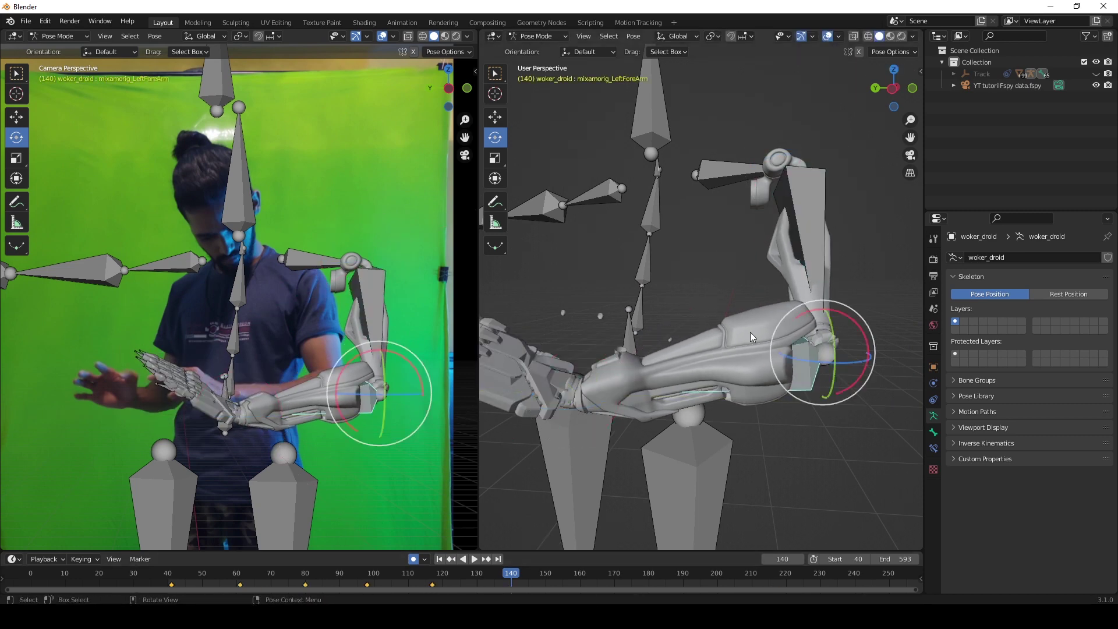
left_click_drag(796, 317, 801, 314)
middle_click_drag(757, 335, 851, 317, "shift")
left_click(623, 297)
left_click(696, 326)
left_click_drag(749, 310, 743, 304)
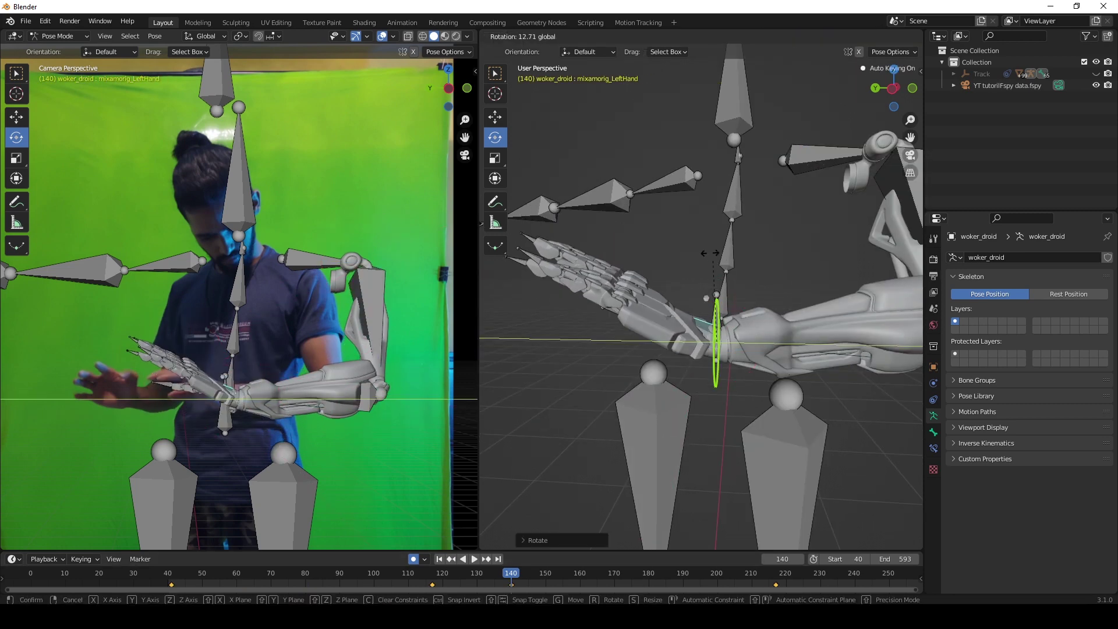
Rotate the left forearm bone at frames 161 and 181 to follow the man's arm.
left_click(583, 579)
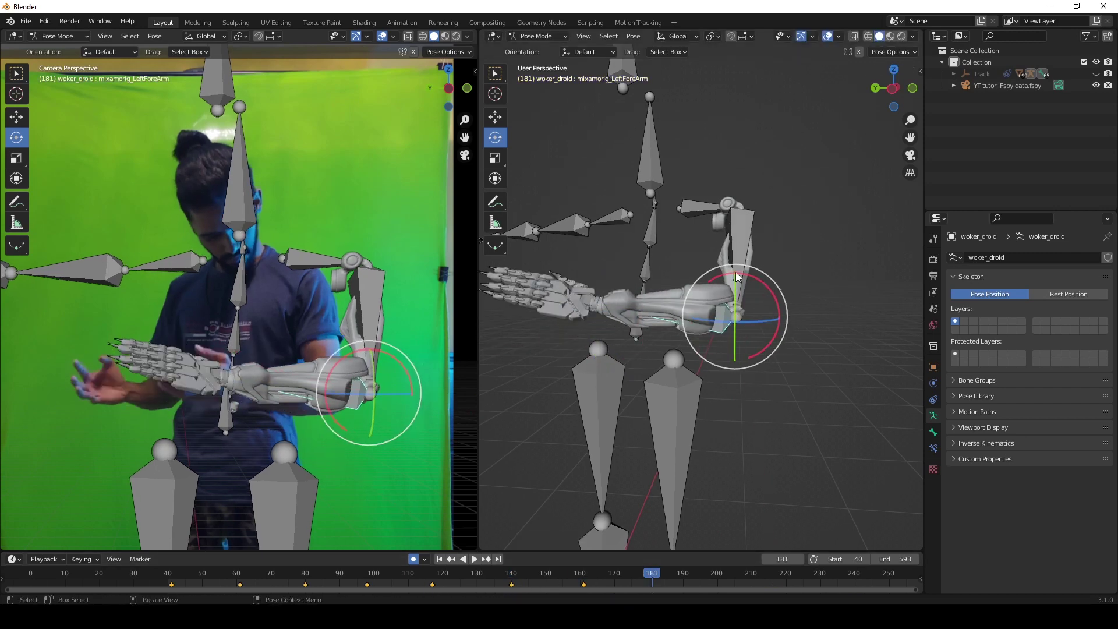
left_click_drag(757, 353, 751, 356)
left_click_drag(735, 343, 731, 233)
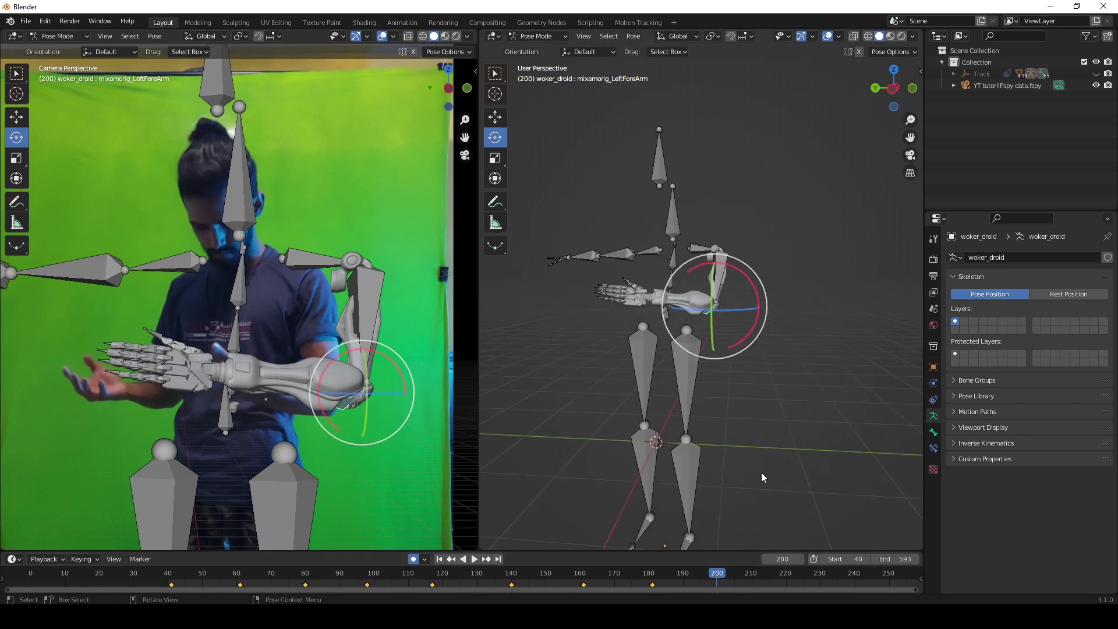
At frame 200, rotate the left forearm and left hand bones to match the man's raised palm.
scroll(760, 473, "up", 2)
left_click_drag(750, 275, 718, 277)
left_click(566, 290)
left_click_drag(567, 267, 561, 270)
key("ctrl+z")
key("KP_Decimal")
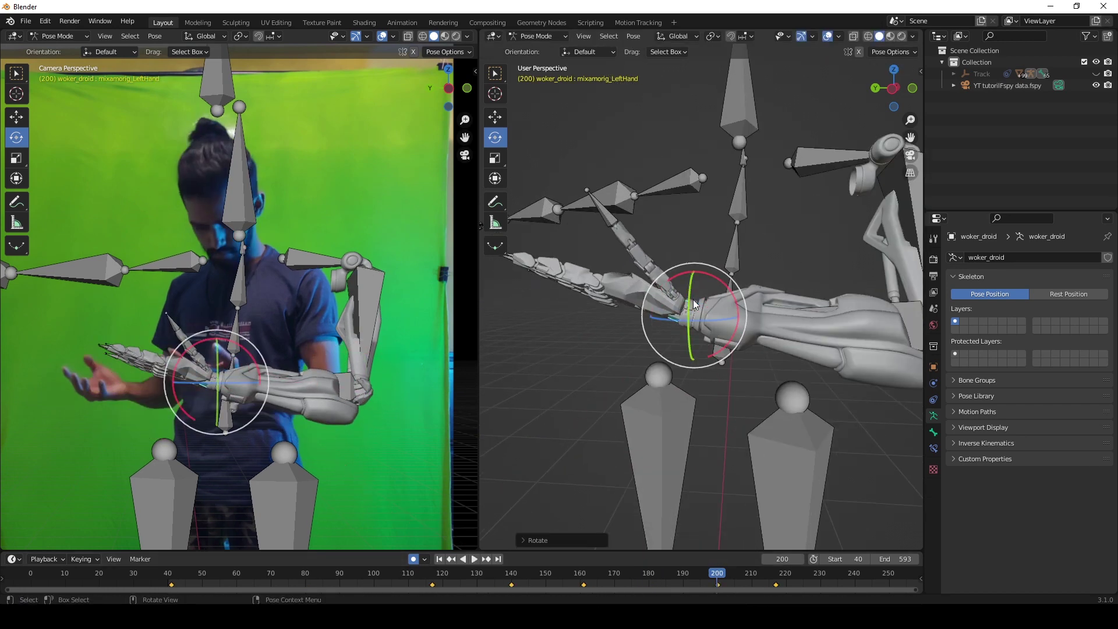
middle_click_drag(693, 304, 680, 338)
Check the end of the arm movement around frame 218 and set the scene's end frame to 218.
left_click(780, 577)
left_click(906, 563)
type("218")
key("Return")
Scrub through the arm animation and correct the left forearm's rotation at frame 179.
left_click(204, 577)
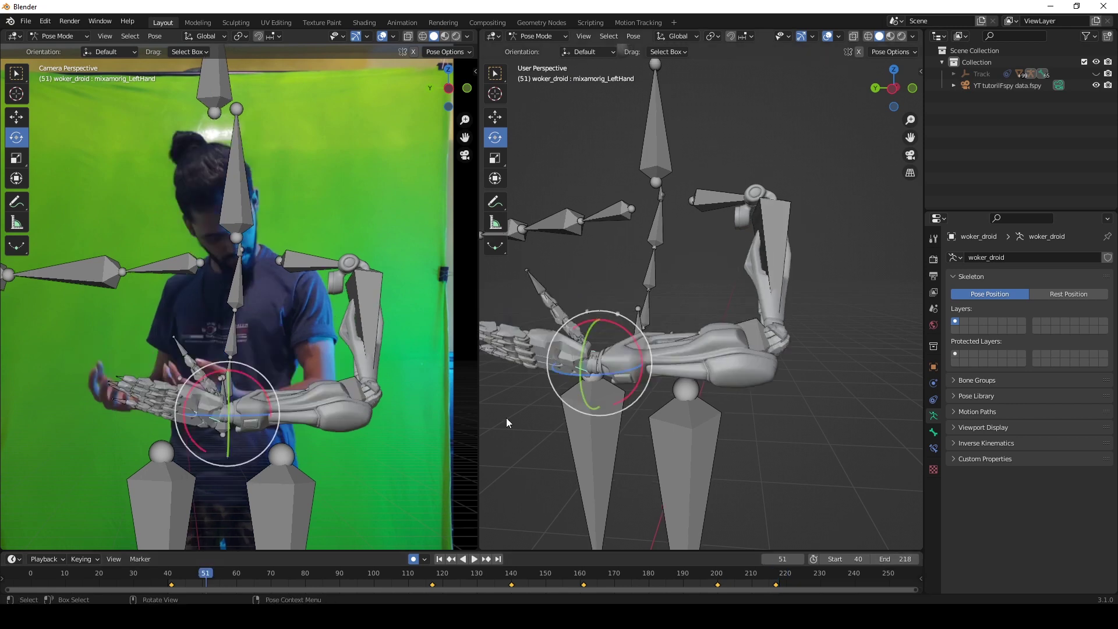
middle_click_drag(506, 418, 553, 371, "shift")
left_click(315, 576)
left_click_drag(383, 575, 644, 575)
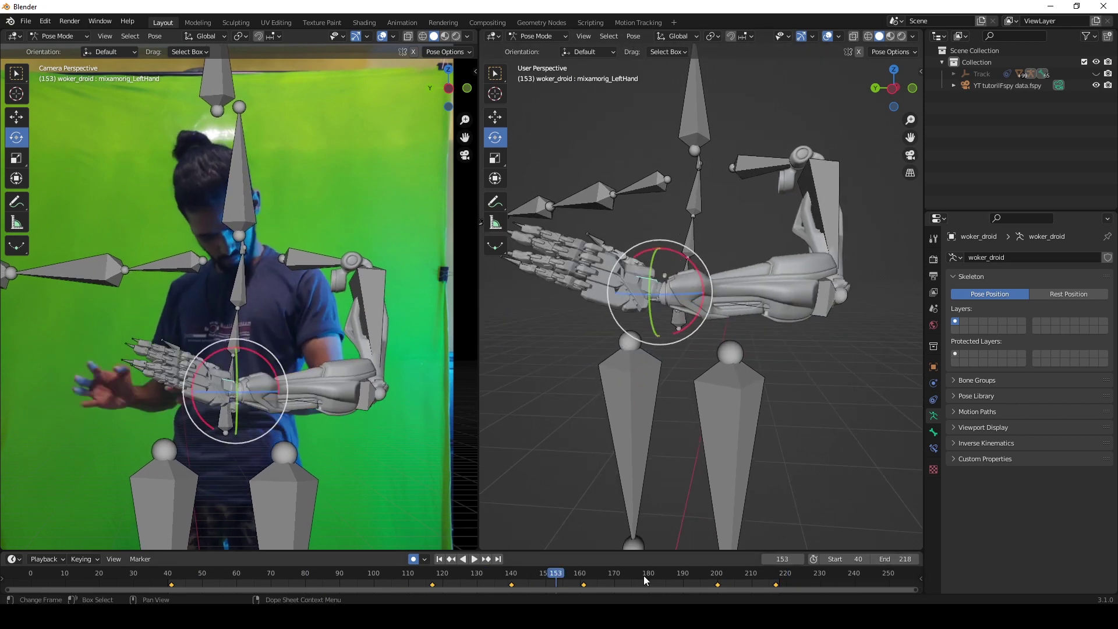
left_click_drag(807, 258, 803, 261)
left_click_drag(836, 271, 835, 315)
left_click_drag(807, 257, 819, 252)
left_click(624, 300)
At frame 189, adjust the left forearm bone's rotation and check the following frames up to 196.
left_click_drag(650, 575, 679, 575)
left_click(705, 268)
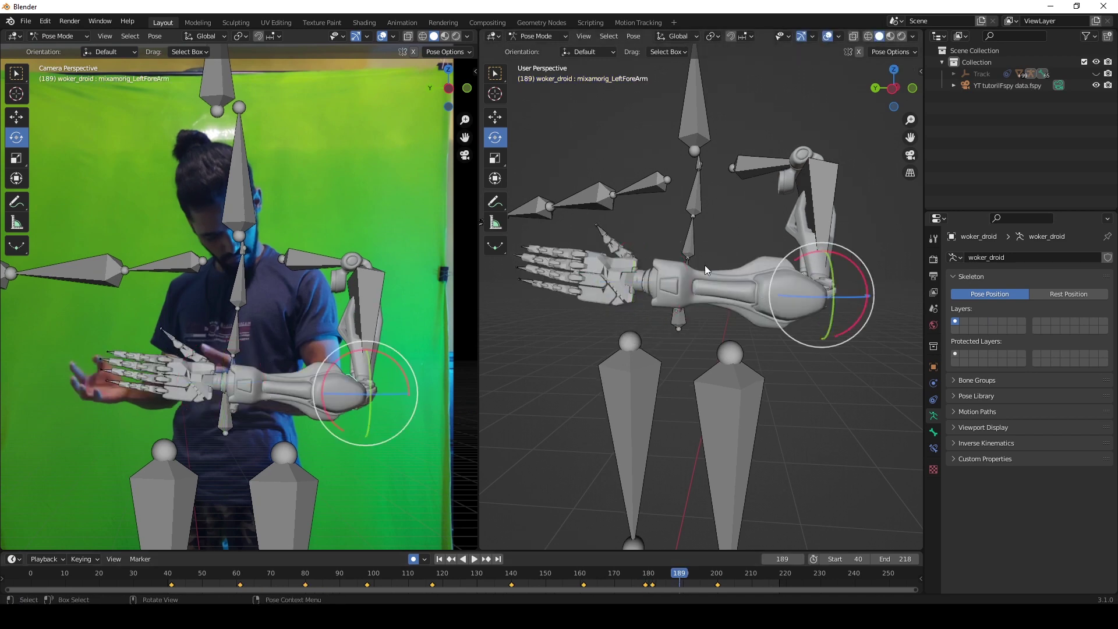
left_click_drag(807, 256, 794, 262)
left_click_drag(832, 268, 832, 308)
left_click_drag(814, 347, 786, 415)
left_click_drag(680, 575, 707, 574)
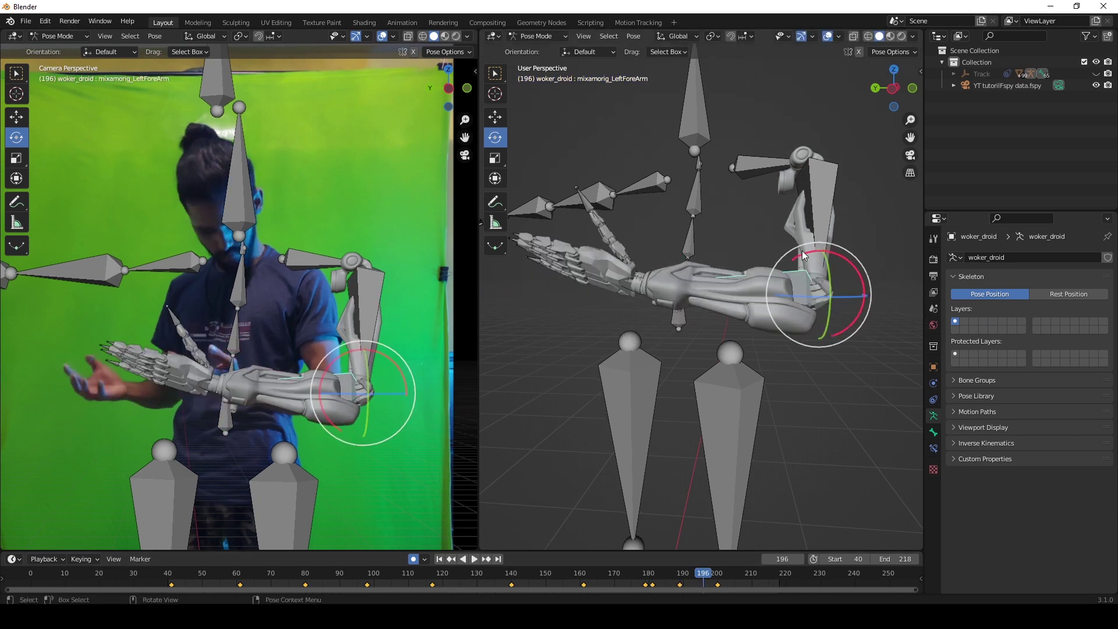
At frame 213, switch the armature back to Object Mode and reveal all hidden objects.
left_click(761, 575)
key("alt+a")
scroll(232, 351, "down", 4)
key("ctrl+Tab")
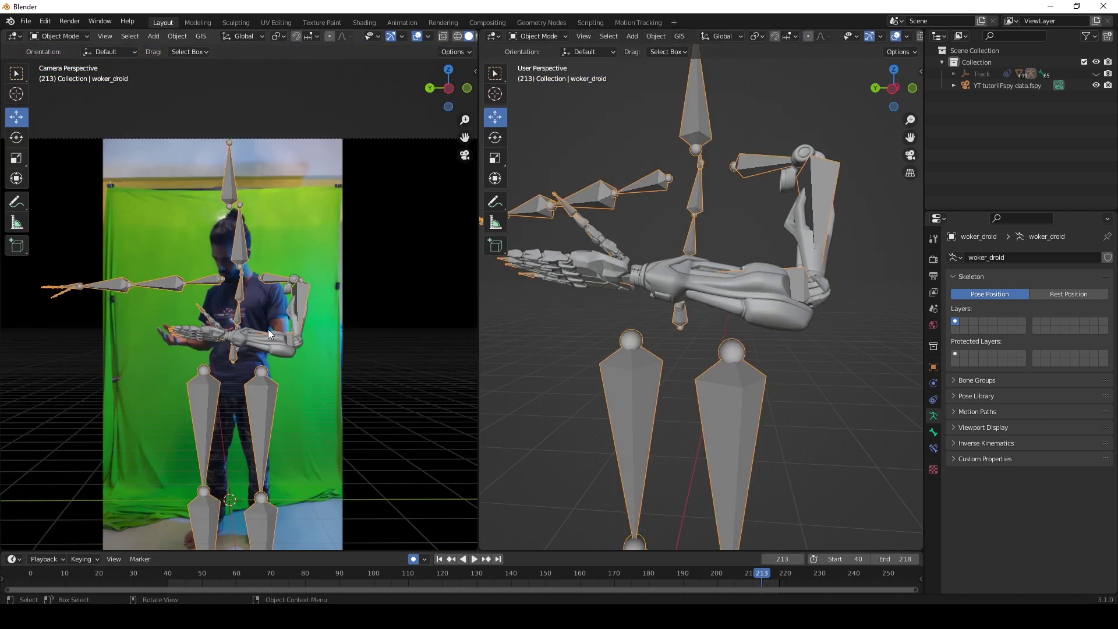
key("alt+h")
scroll(268, 355, "down", 2)
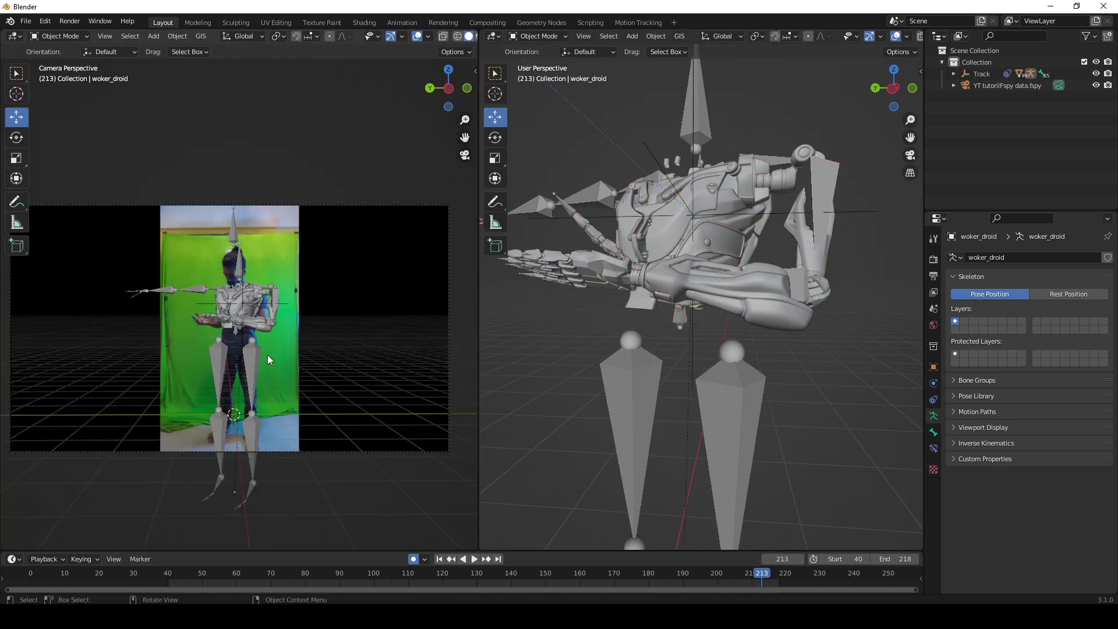
Add a spot light and raise it along the Z axis above the droid's head.
scroll(267, 355, "up", 1)
scroll(683, 359, "down", 7)
key("shift+a")
left_click(720, 525)
key("g")
key("z")
left_click(582, 213)
scroll(285, 299, "up", 3)
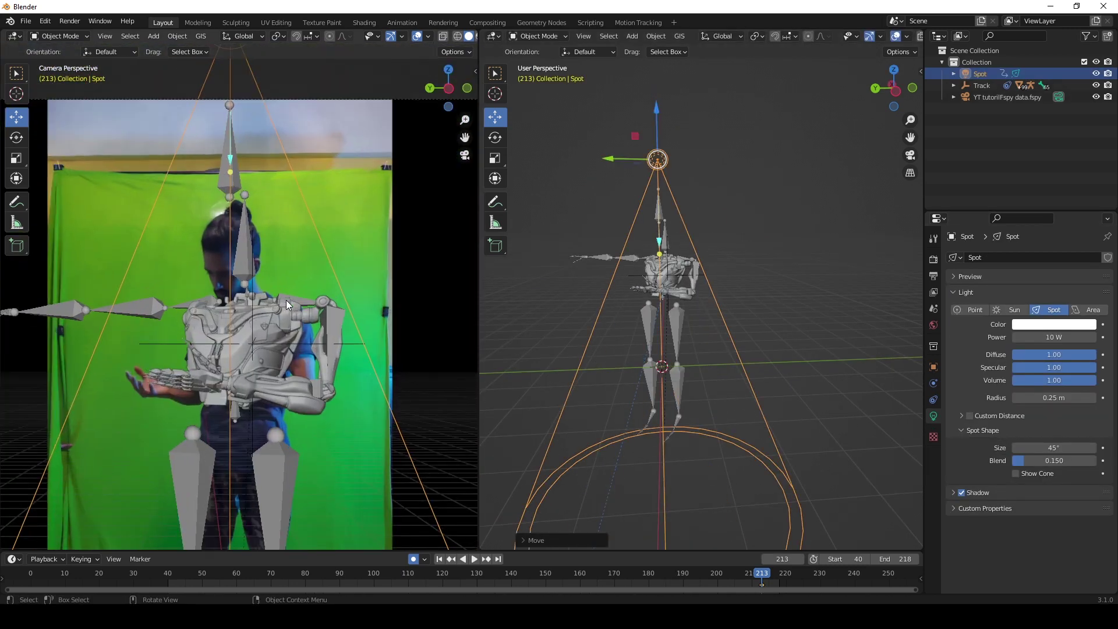
Preview the lighting on the droid in the camera view and give the spot light a blue colour and 500 W power.
scroll(286, 299, "down", 2)
scroll(288, 375, "down", 1)
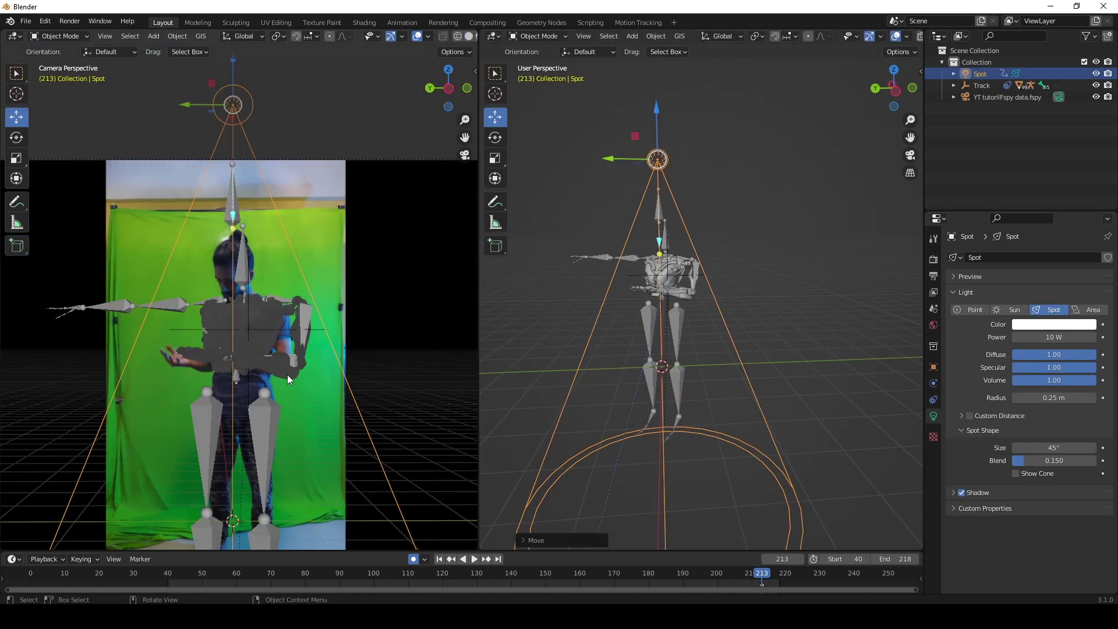
scroll(288, 375, "up", 5)
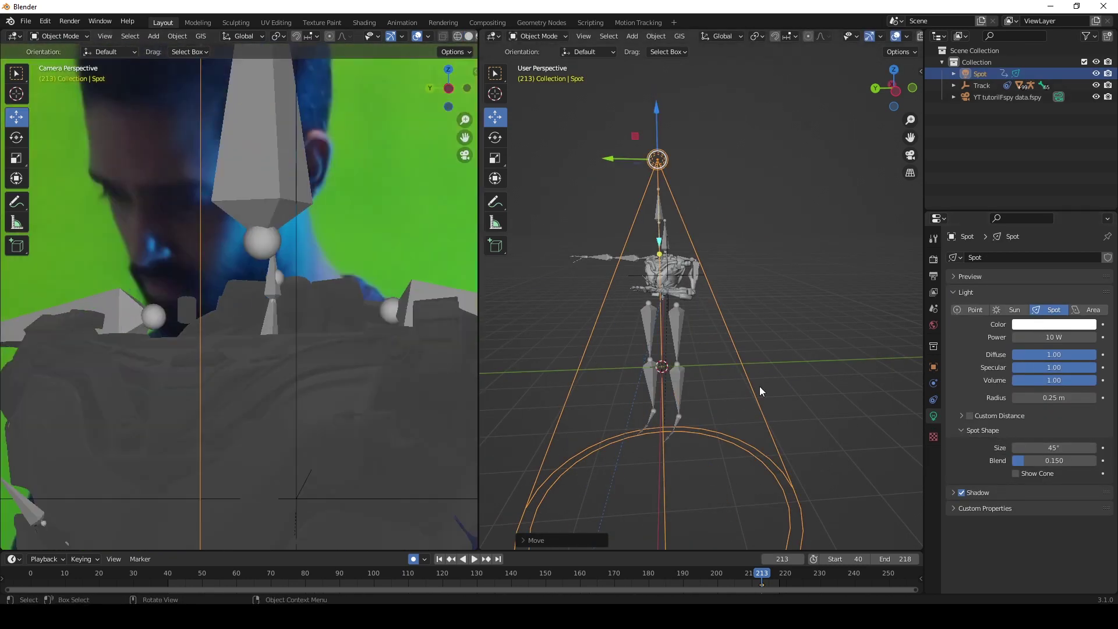
left_click(292, 231)
left_click(417, 37)
left_click(417, 36)
left_click(1053, 337)
type("500")
key("Return")
scroll(704, 338, "down", 3)
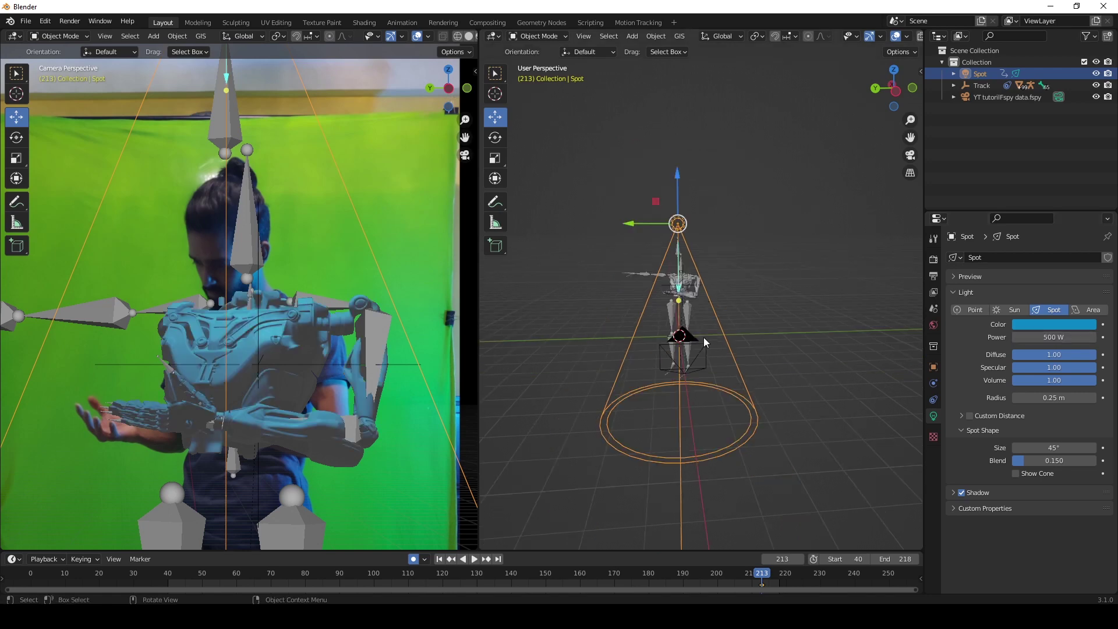
Move the spot light to the droid's side and rotate it to aim at the droid, using the right and top views.
key("KP_3")
middle_click_drag(745, 338, 620, 335, "shift")
key("g")
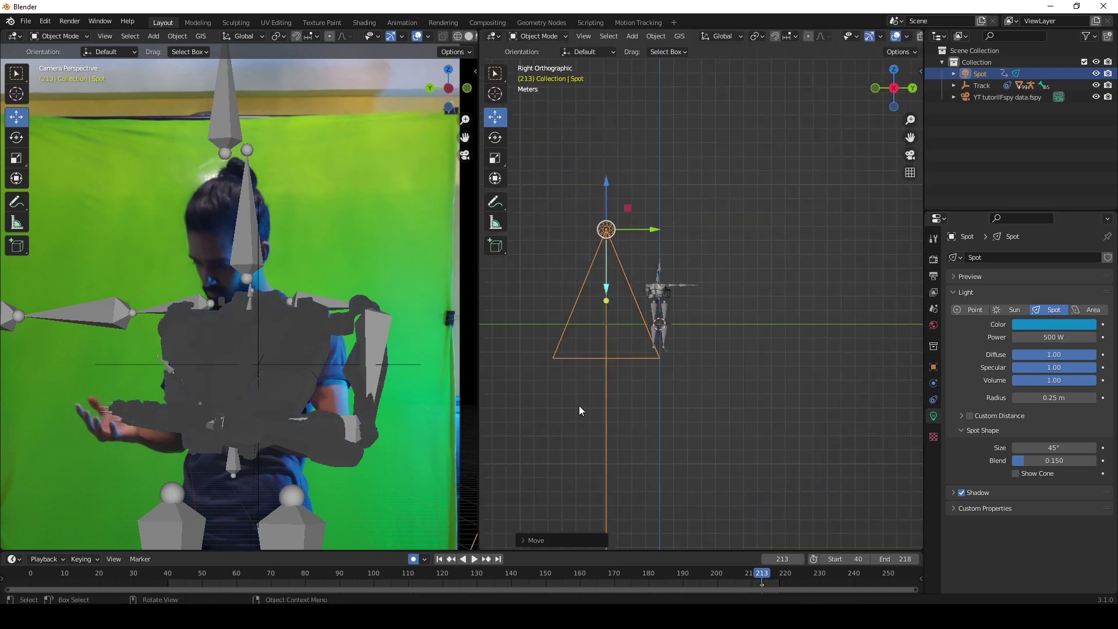
left_click(683, 335)
key("KP_7")
key("r")
left_click(773, 350)
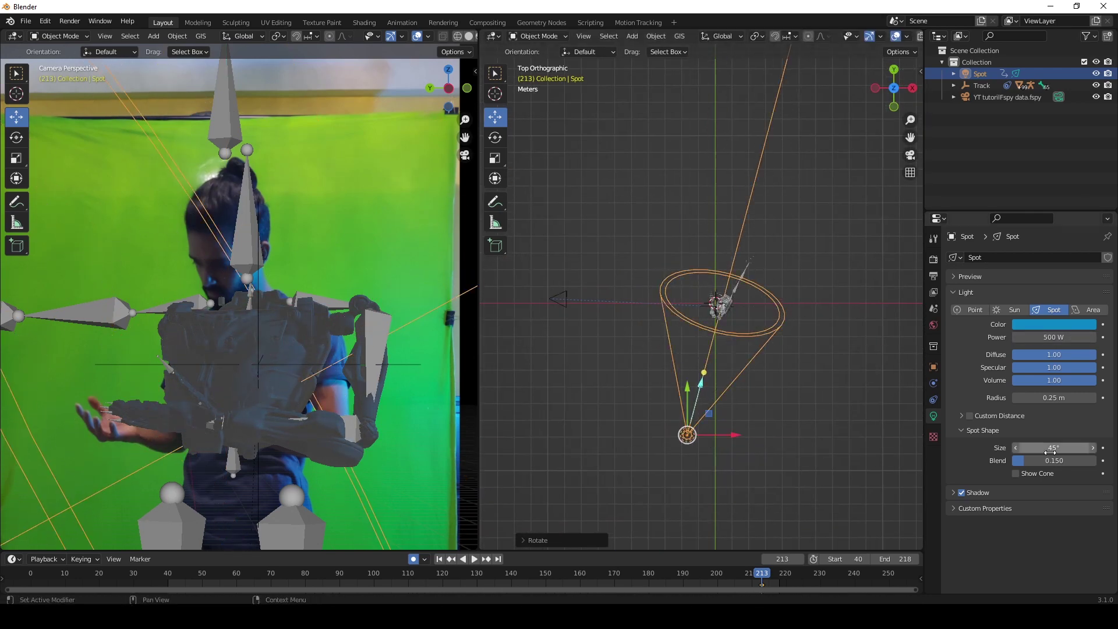
Set the world background strength to 0 and try moving the spot light closer to the droid in the top view.
left_click(933, 325)
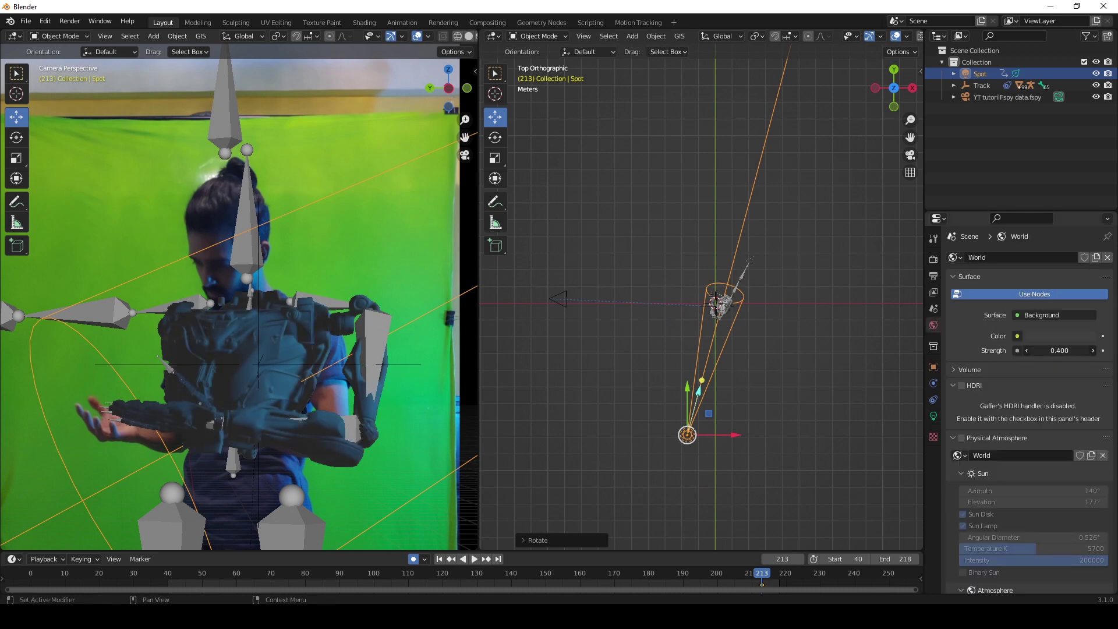
key("g")
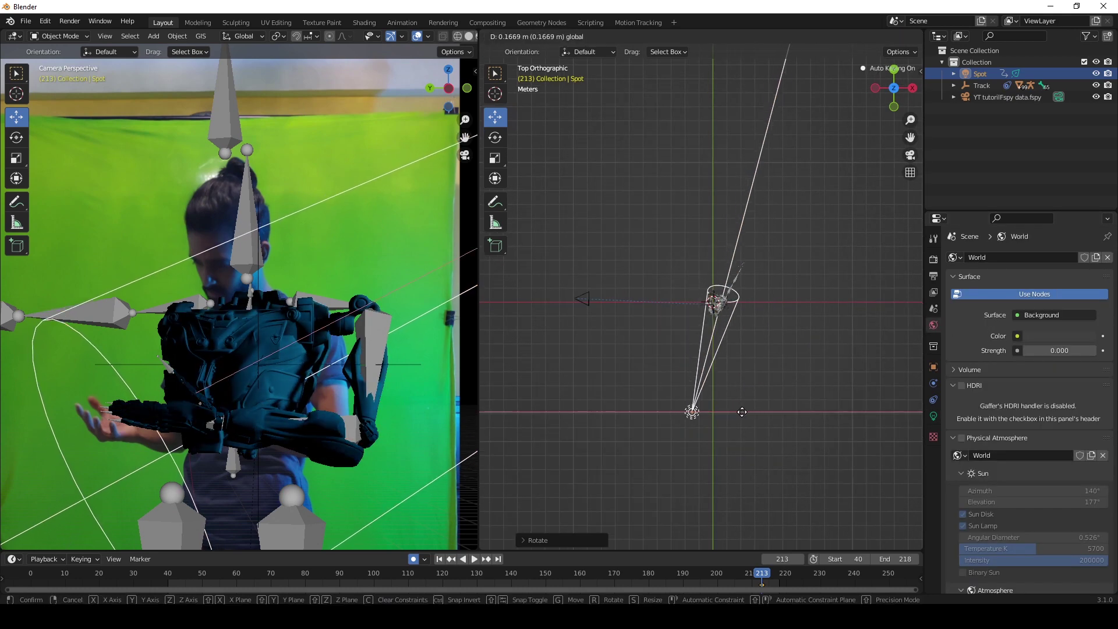
right_click(742, 412)
scroll(740, 339, "up", 4)
left_click(718, 382)
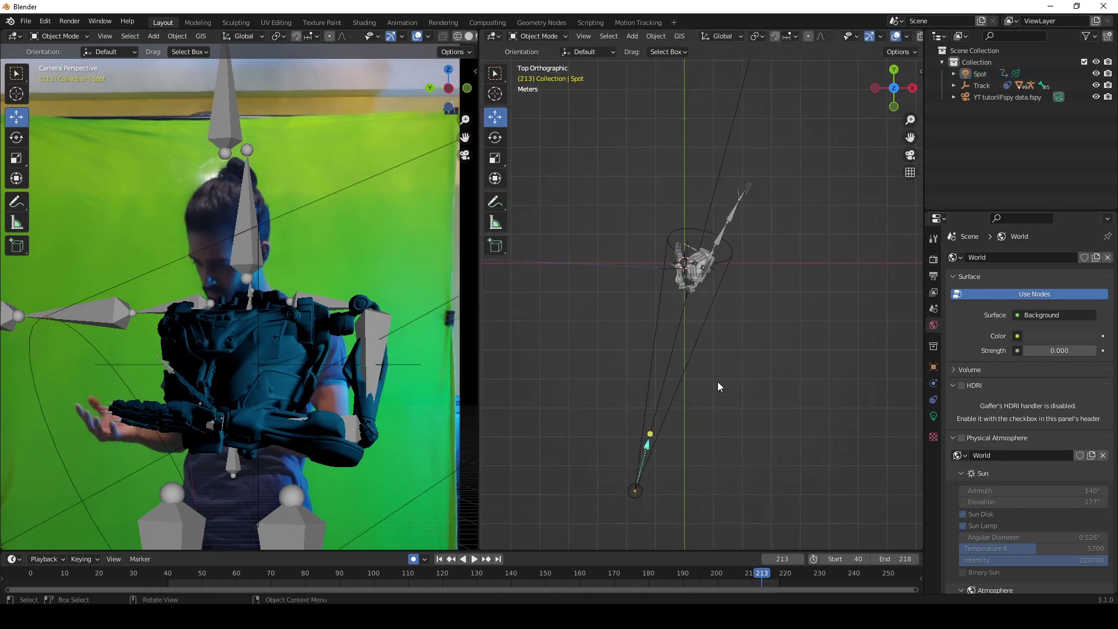
Light the world with the Abandoned Factory Canteen 01 HDRI, setting strength to 0.029, brightness to -5.74 and warmth to 0.78.
left_click(961, 386)
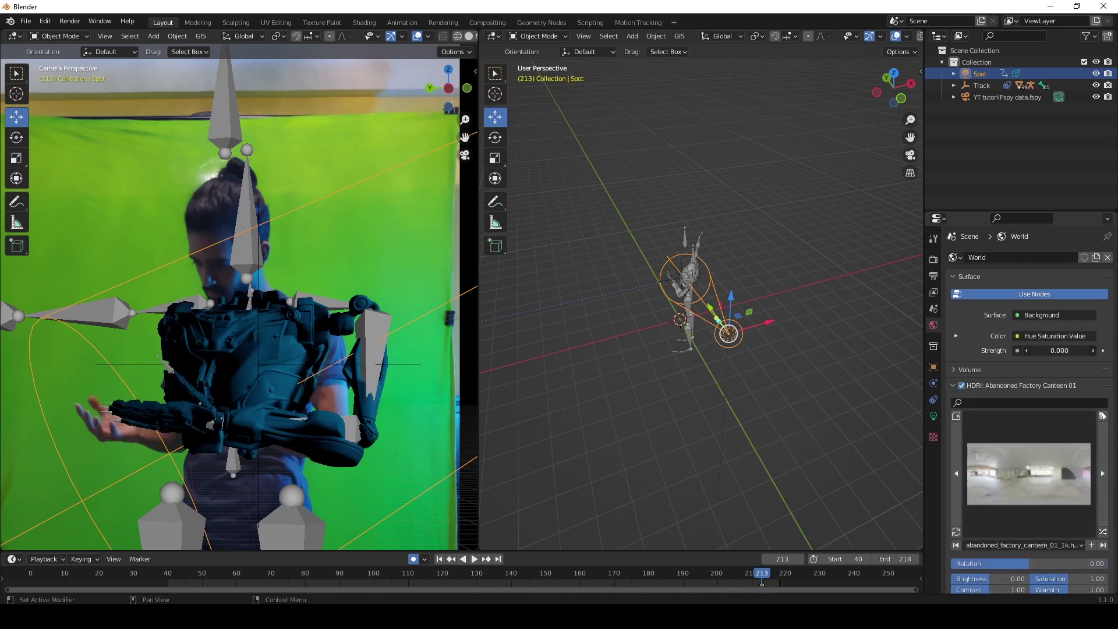
mouse_move(1059, 351)
left_mouse_down()
mouse_move(1101, 351)
mouse_move(1060, 350)
left_mouse_up()
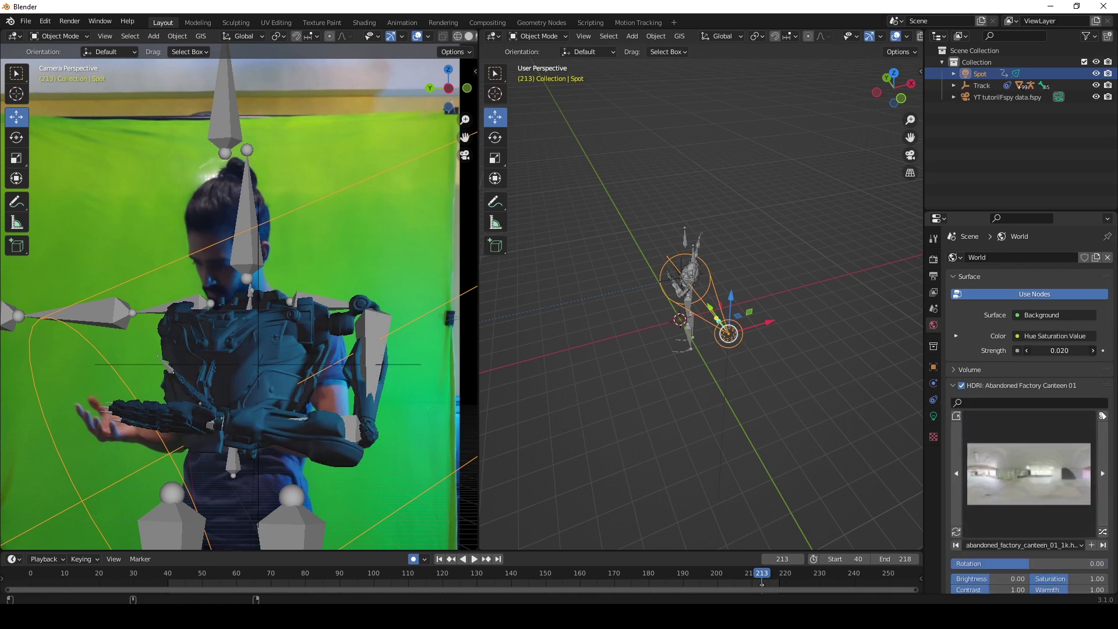
scroll(1027, 408, "down", 3)
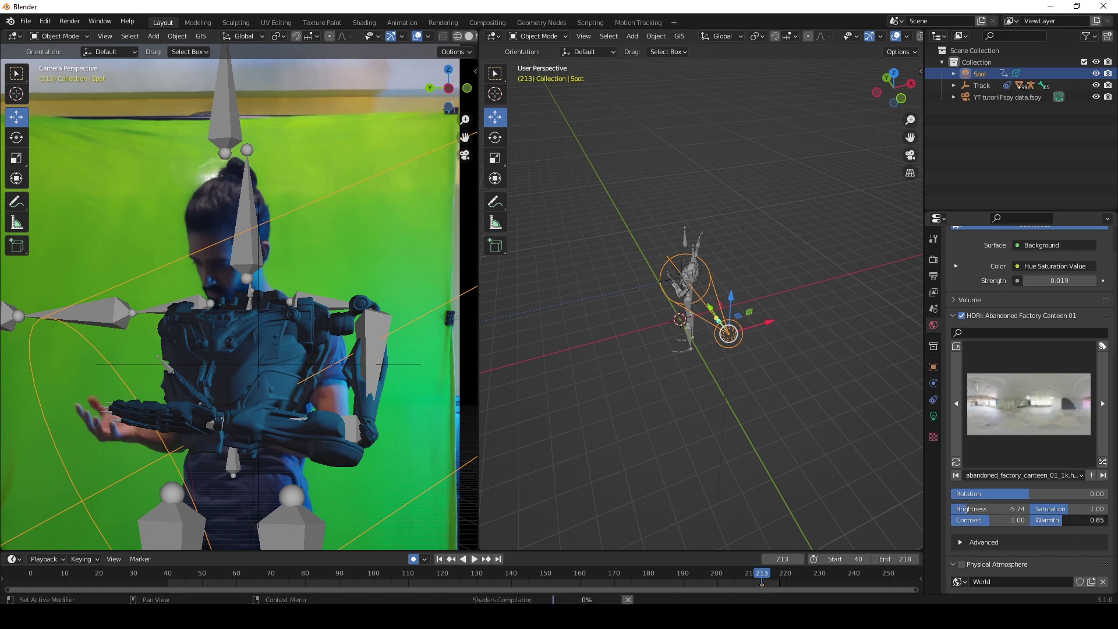
left_click_drag(1062, 520, 1059, 520)
scroll(1054, 408, "up", 1)
left_click(1037, 303)
left_click_drag(1038, 303, 1019, 297)
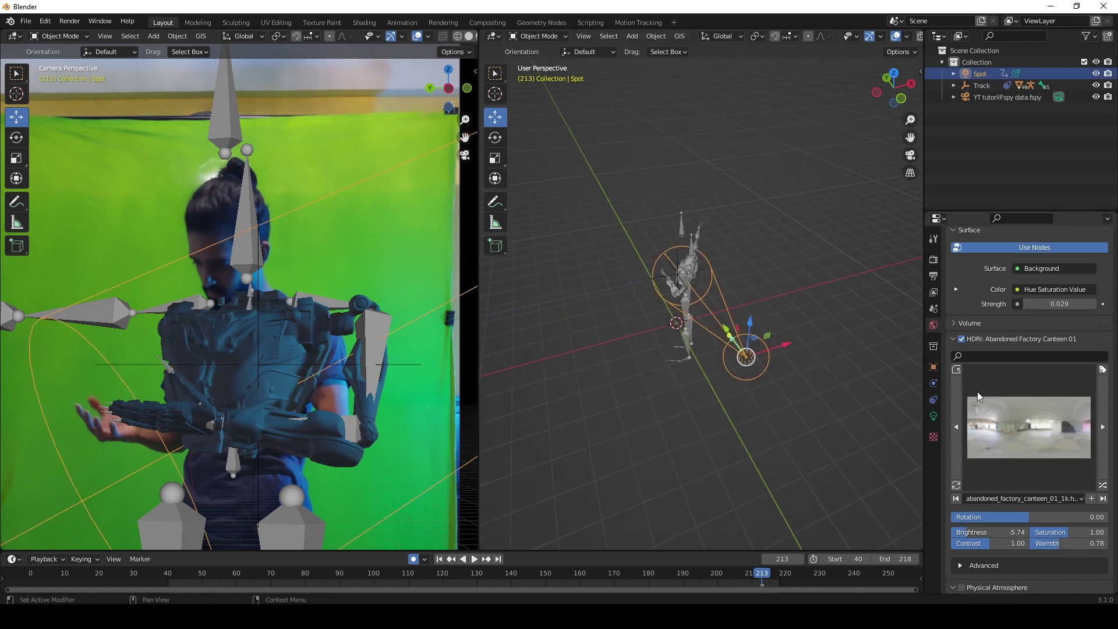
Readjust the spot light's blue colour to match the light on the man.
left_click(933, 415)
left_click(1054, 324)
left_click(1053, 324)
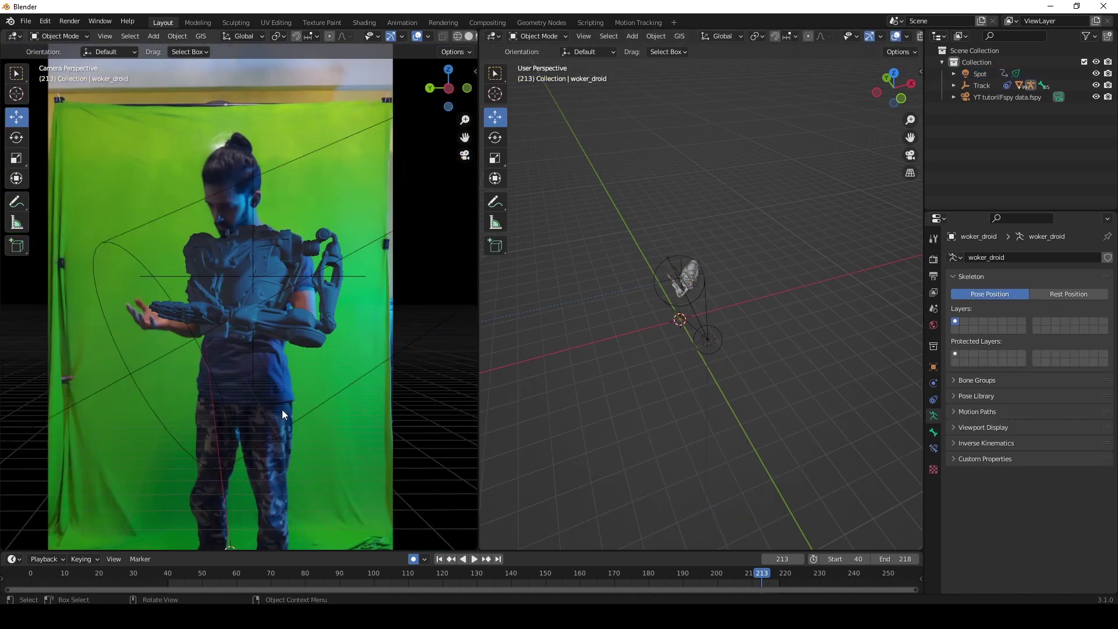
Turn off automatic keying, play back the shot to check the arm animation, and open the camera view's overlay settings.
left_click(355, 578)
left_click(413, 559)
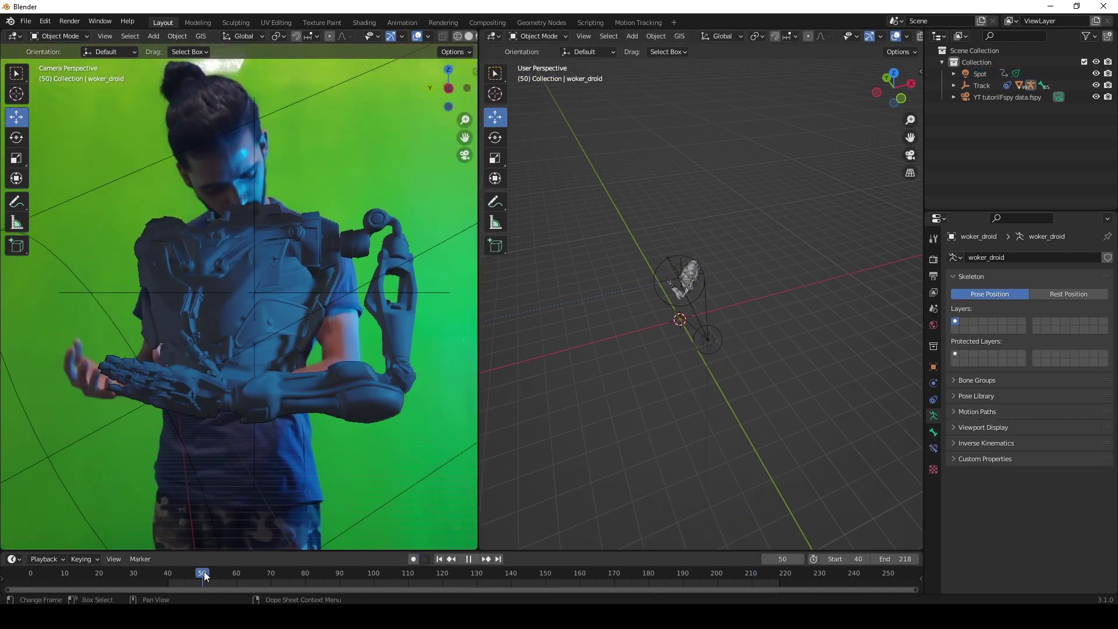
key("space")
left_click(468, 577)
key("space")
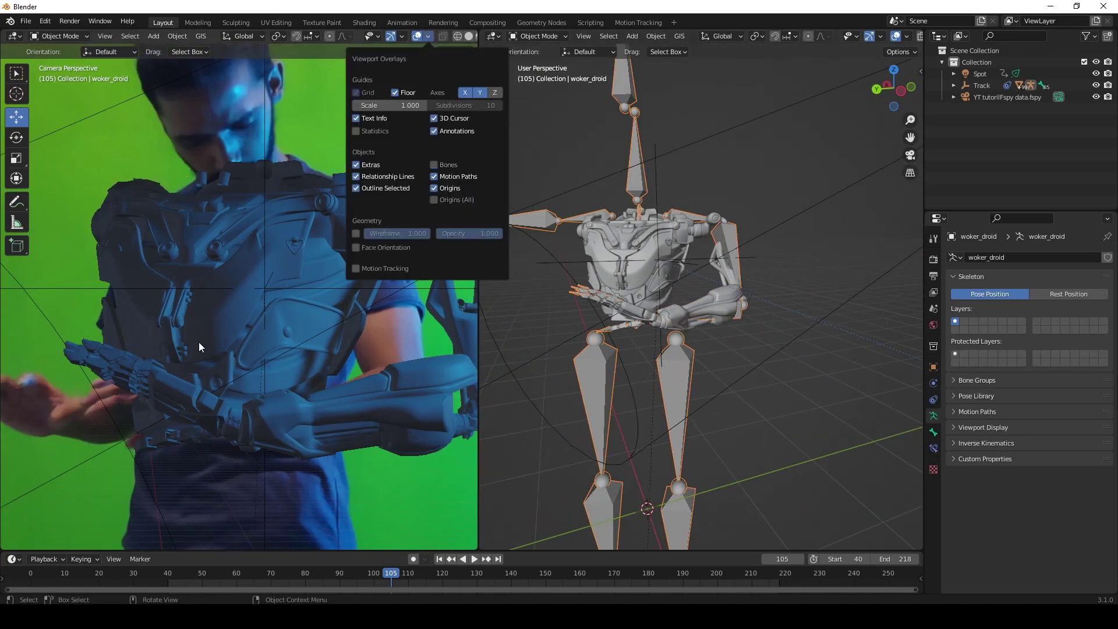
middle_click_drag(735, 371, 708, 372)
left_click(428, 37)
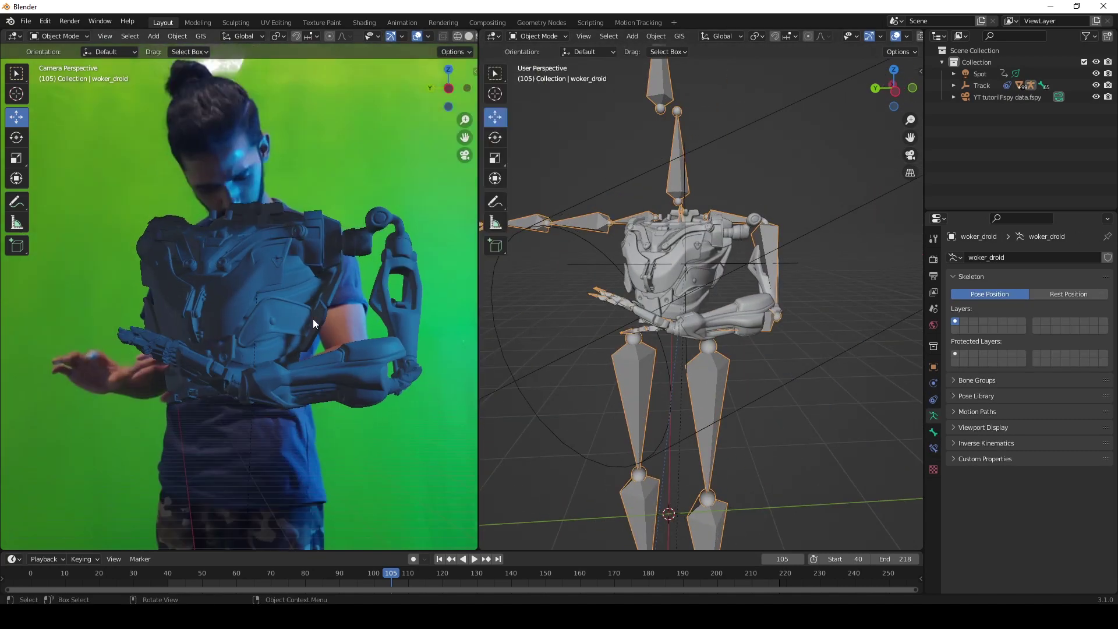
Put the armature in Pose Mode and use the Rotate tool on the left forearm and hand bones, up to frame 149.
scroll(633, 364, "up", 8)
key("shift+space")
key("r")
left_click_drag(687, 333, 722, 348)
right_click(722, 349)
scroll(722, 348, "down", 3)
left_click(807, 314)
mouse_move(816, 279)
left_mouse_down()
mouse_move(803, 303)
mouse_move(815, 285)
left_mouse_up()
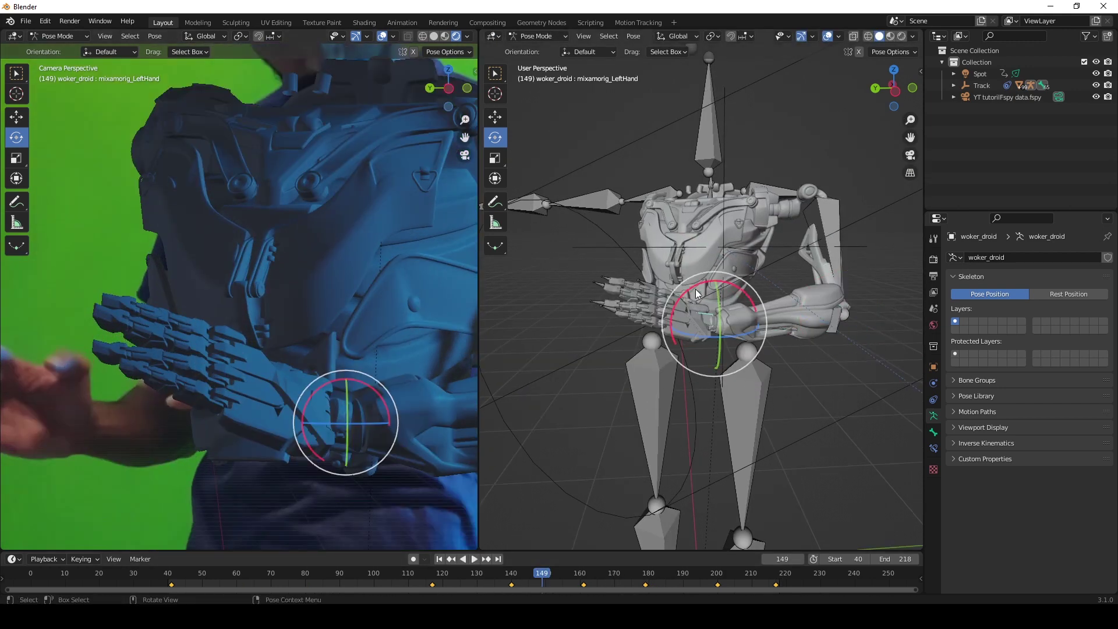
left_click_drag(697, 294, 705, 308)
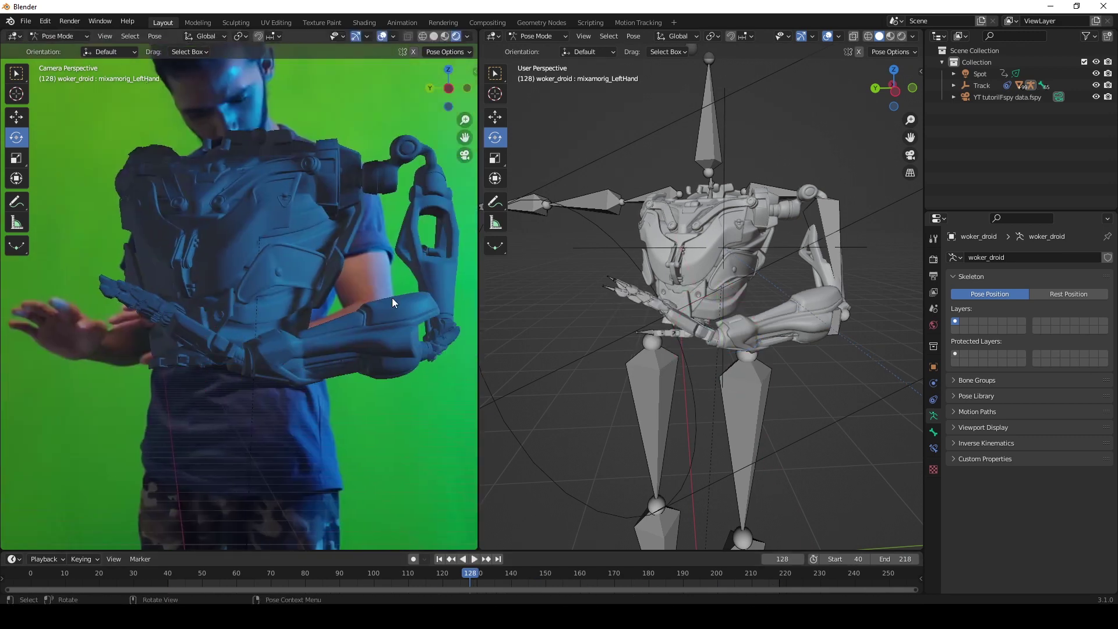
At frame 128, rotate the droid's left upper arm and forearm bones over the man's arm.
left_click_drag(801, 294, 831, 246)
left_click_drag(740, 264, 745, 267)
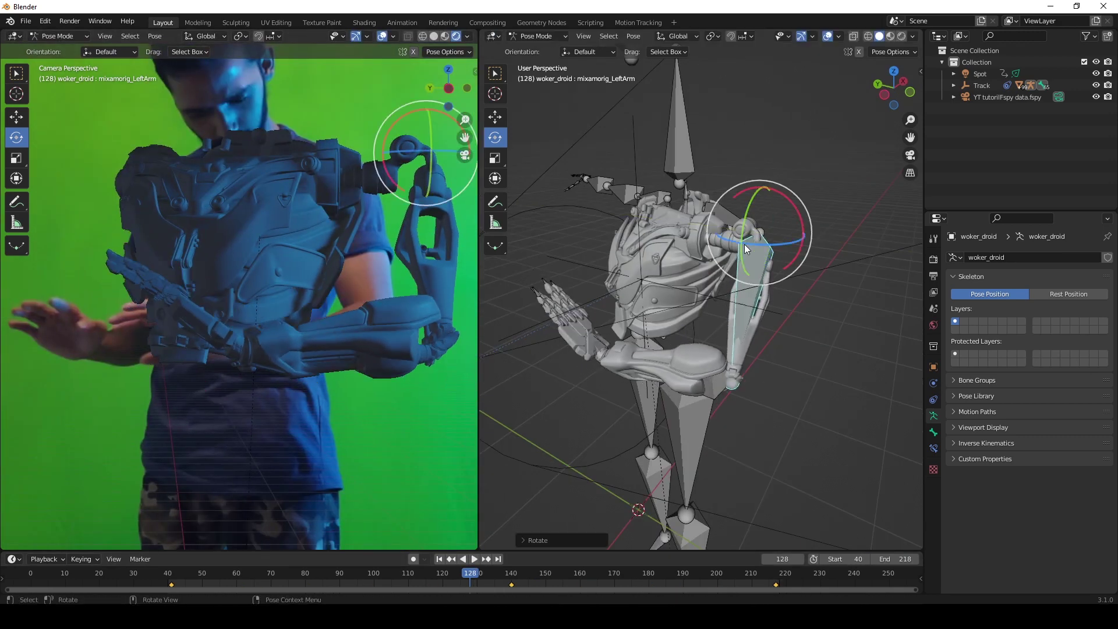
left_click(700, 379)
left_click_drag(721, 376, 751, 355)
middle_click_drag(704, 332, 732, 330)
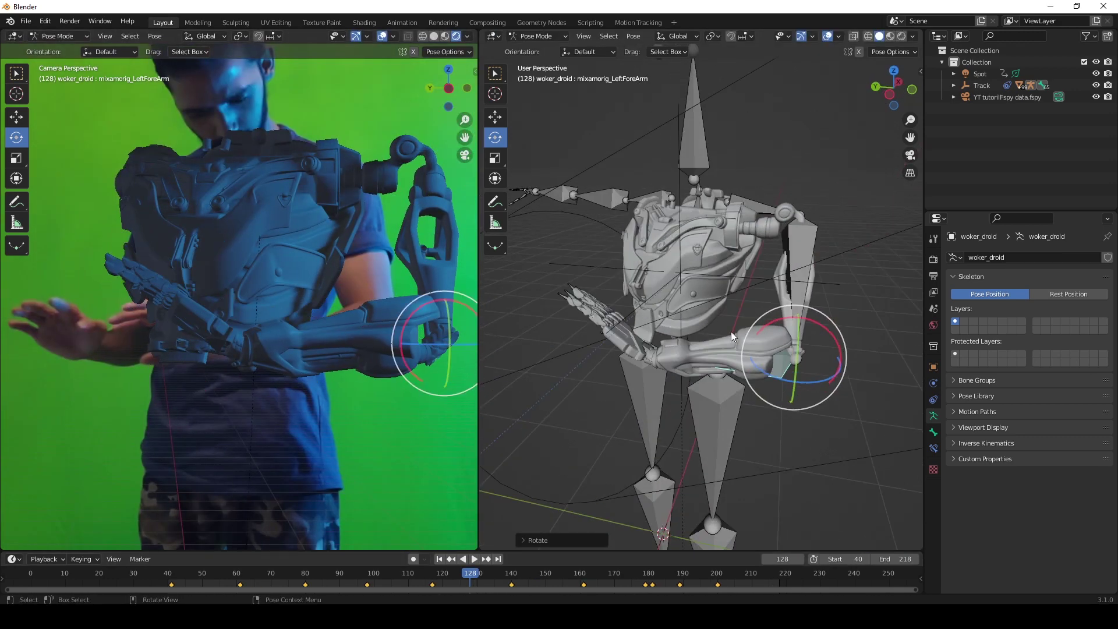
Refine the rotations of the left upper arm, forearm and hand bones at frame 128, checking the result in the camera view.
left_click(795, 269)
left_click_drag(845, 210, 847, 218)
left_click(766, 358)
left_click_drag(756, 325, 762, 320)
left_click(608, 337)
left_click_drag(606, 332, 617, 379)
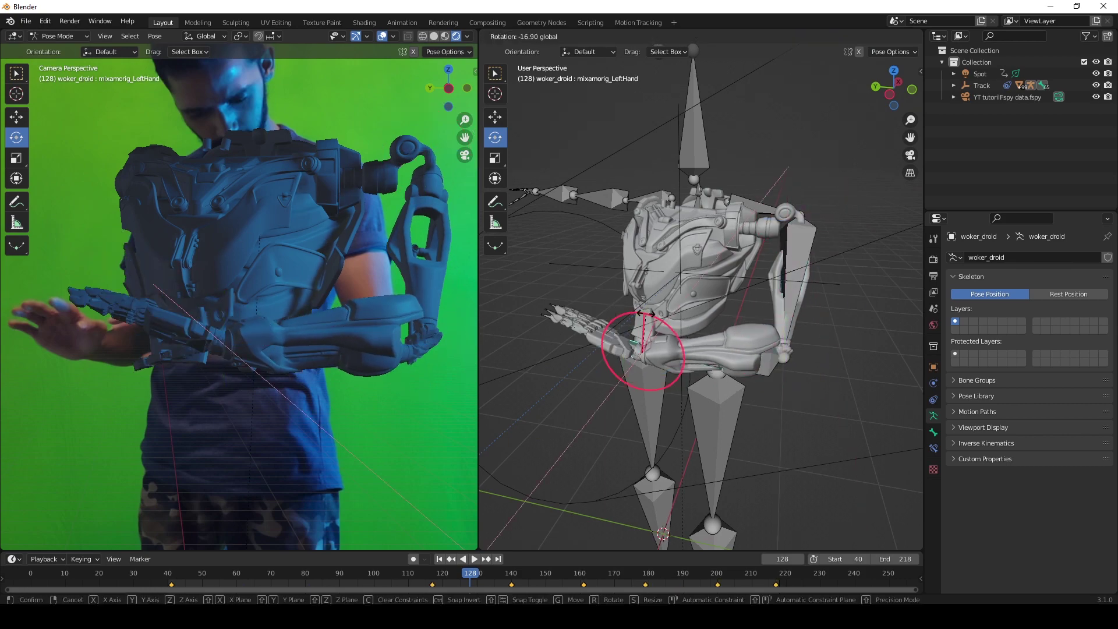
scroll(646, 367, "down", 6)
middle_click_drag(641, 368, 669, 371)
scroll(668, 371, "up", 4)
left_click_drag(469, 575, 336, 576)
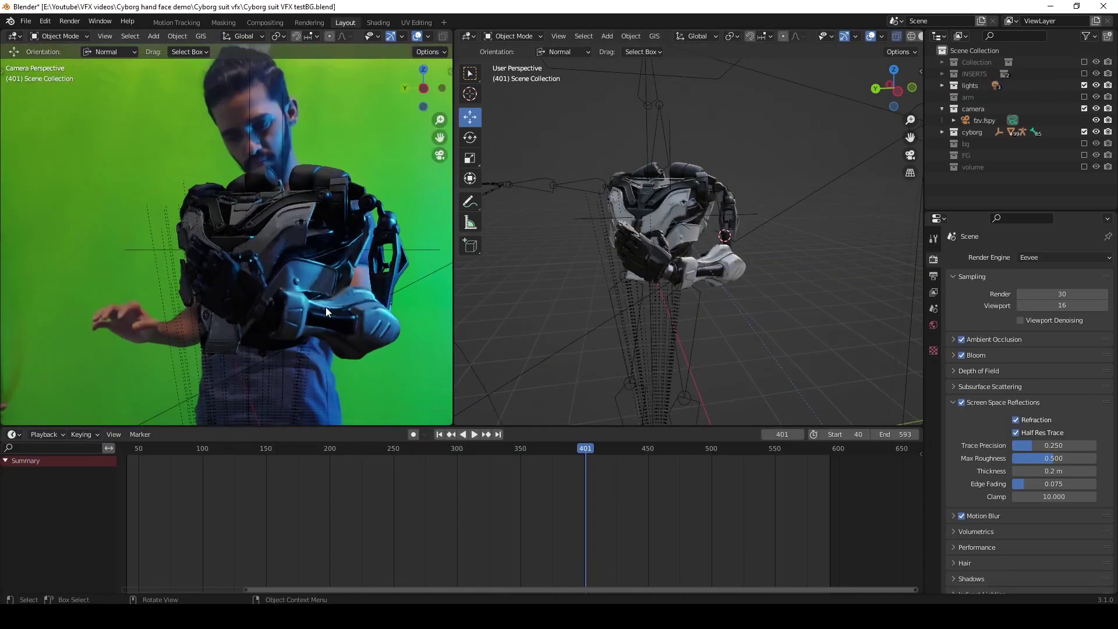
In the Cyborg suit VFX testBG file, inspect the textured cyborg's torso up close and show the overlays in the camera view.
left_click(682, 270)
key("KP_Decimal")
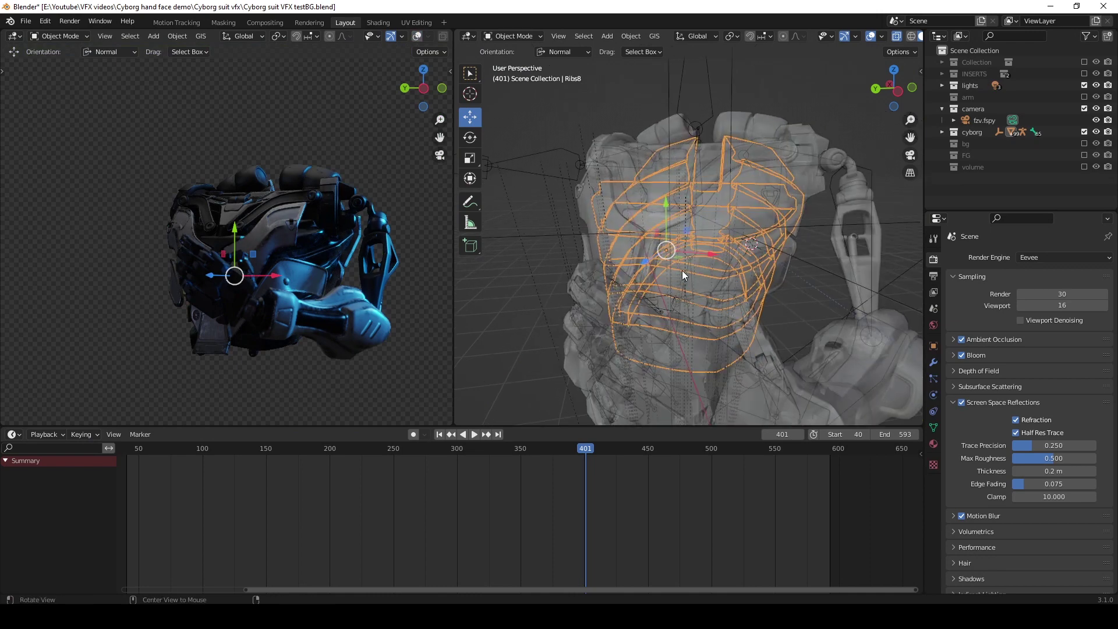
scroll(682, 270, "down", 4)
left_click(613, 258)
left_click(417, 36)
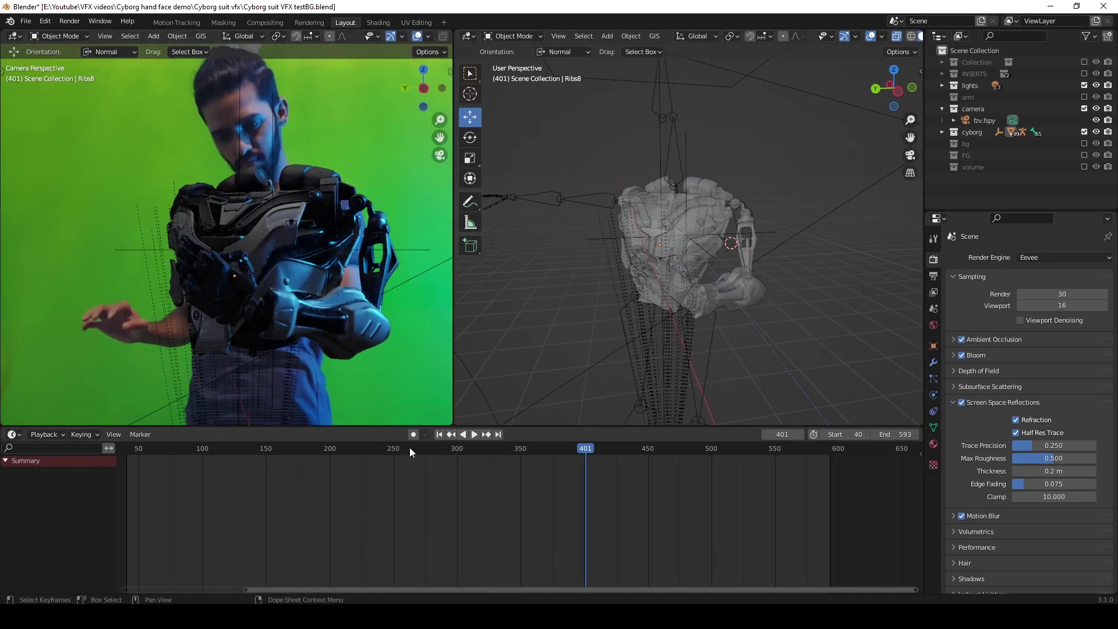
Scrub the cyborg's animation to frame 141 and examine the light setup around the rig.
left_click_drag(409, 447, 149, 448)
left_click_drag(293, 449, 254, 448)
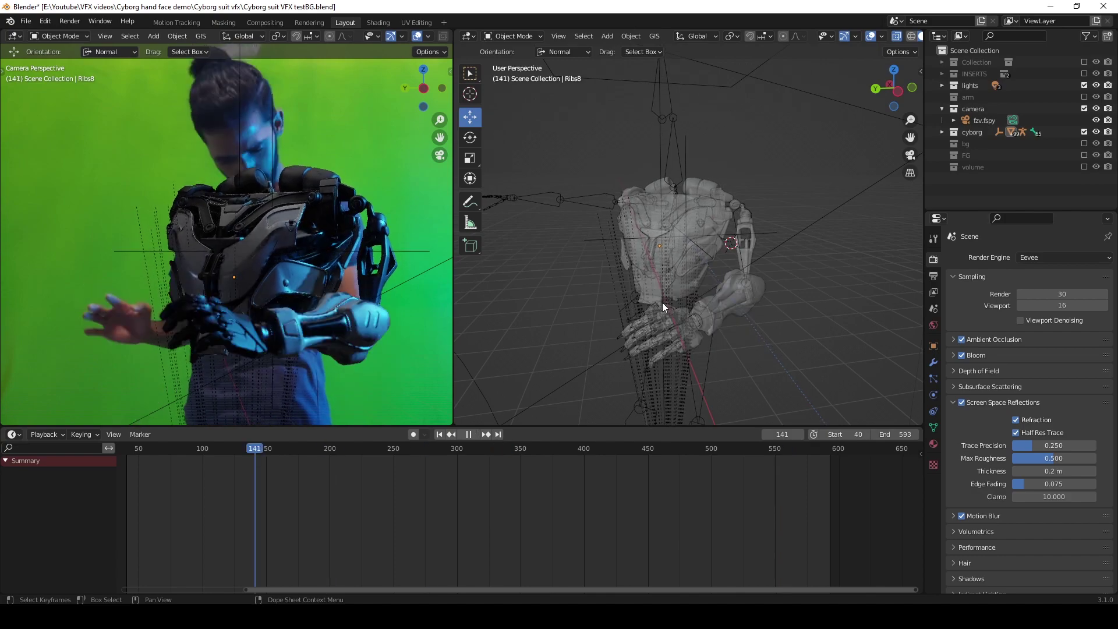
scroll(664, 306, "down", 6)
middle_click_drag(666, 313, 659, 340)
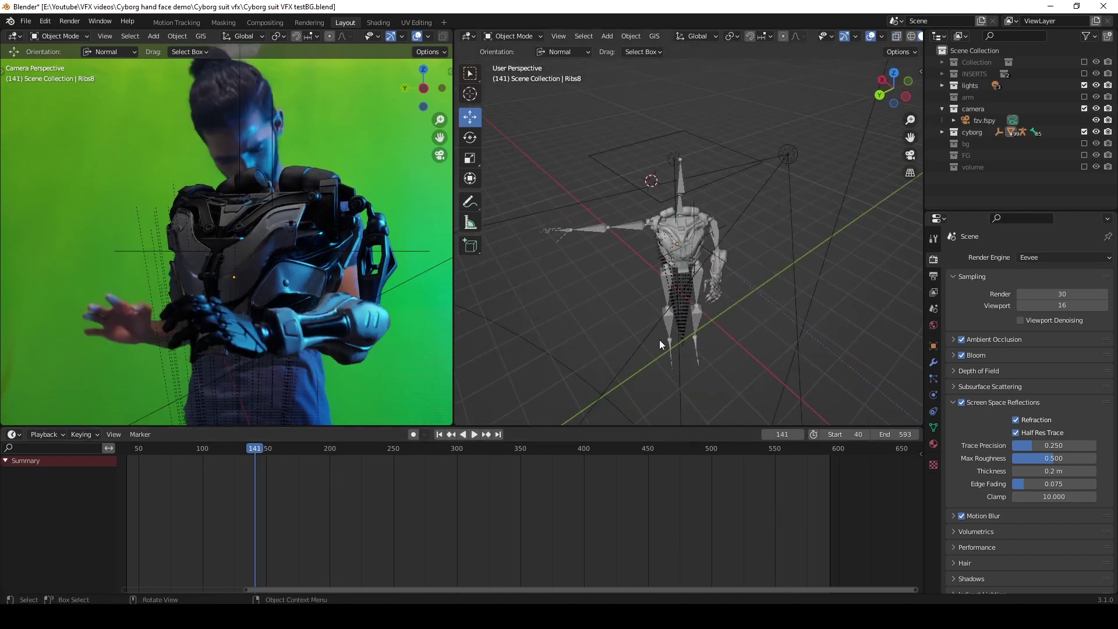
scroll(660, 334, "down", 4)
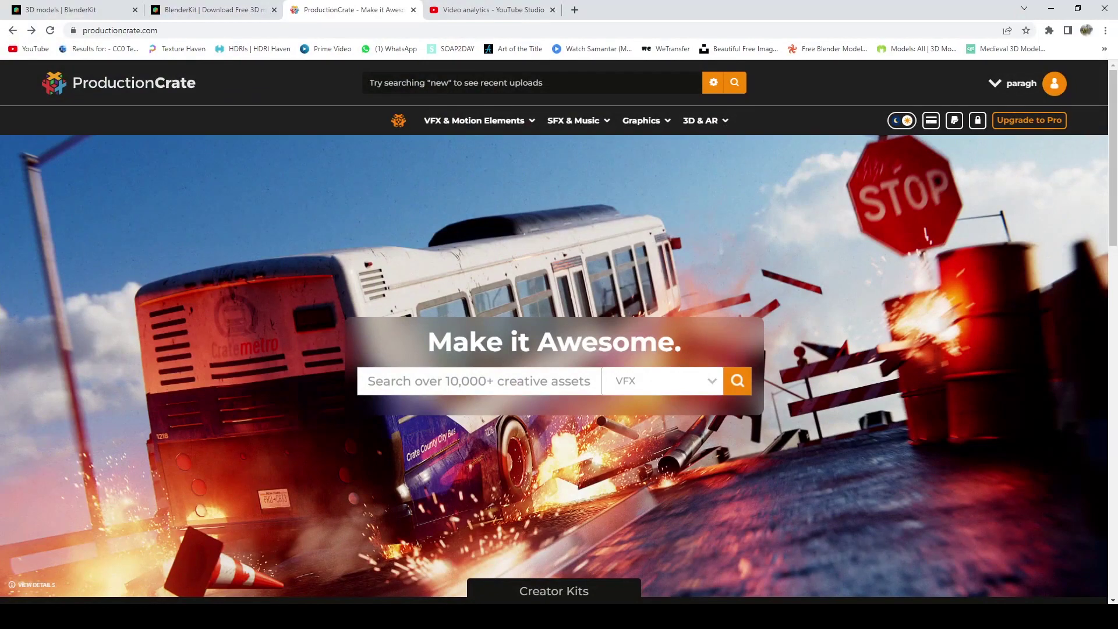
In the browser, search for "sci fi" assets and open Modular Space Corridors from ProductionCrate's Space 3D models.
type("sci fi")
key("Return")
left_click(708, 123)
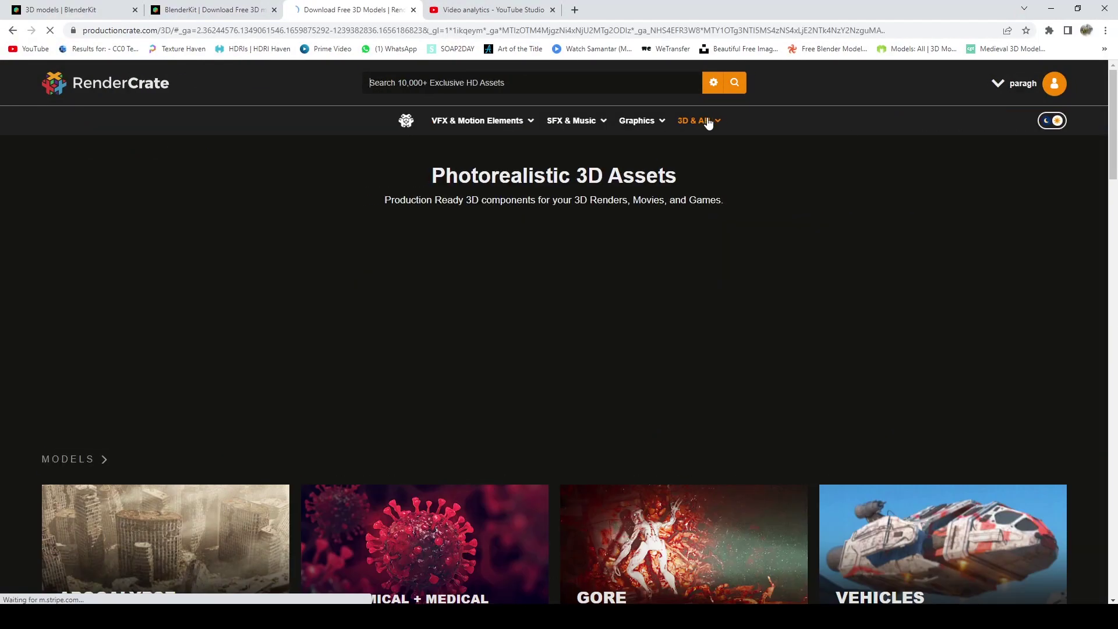
mouse_move(708, 121)
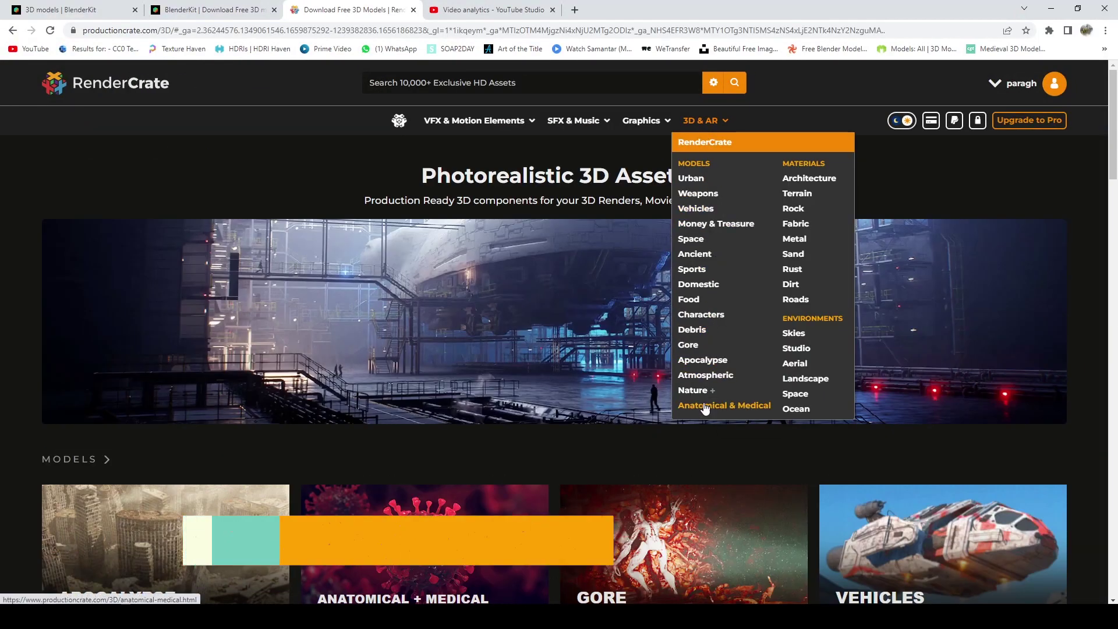
left_click(691, 240)
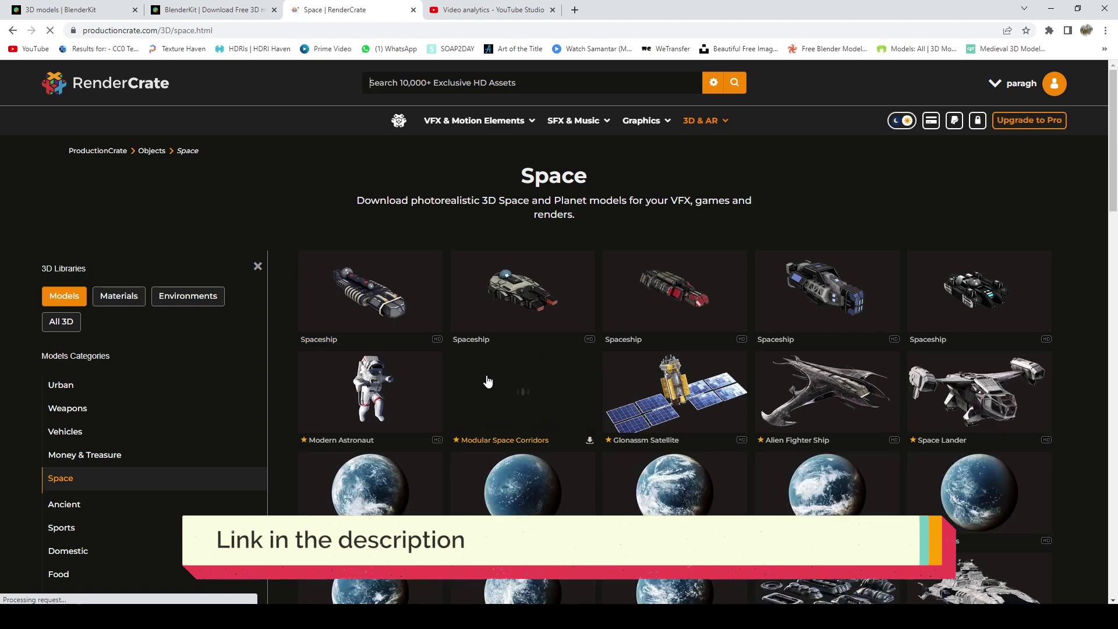
left_click(510, 391)
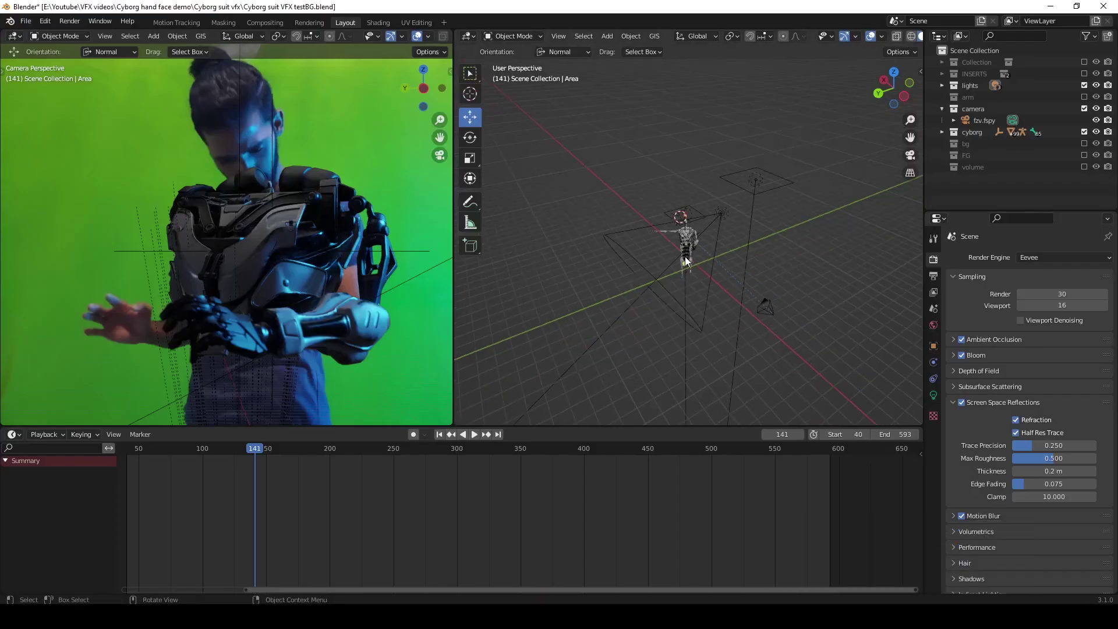
Back in Blender, enable the bg collection with the sci-fi set and maximize the camera view to see the whole scene.
scroll(686, 261, "down", 1)
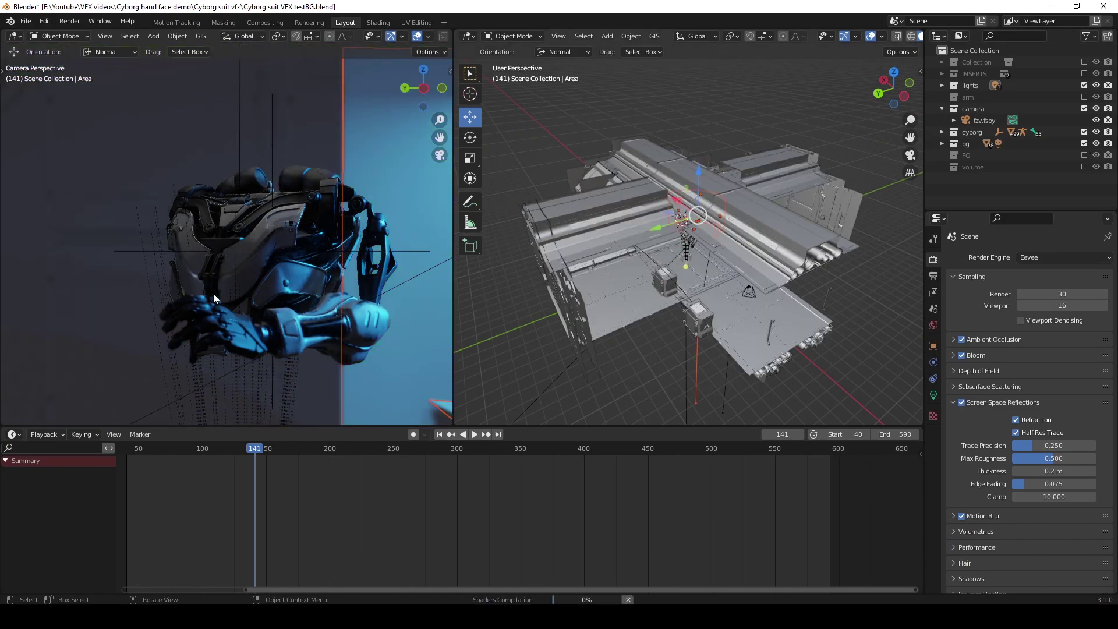
key("ctrl+space")
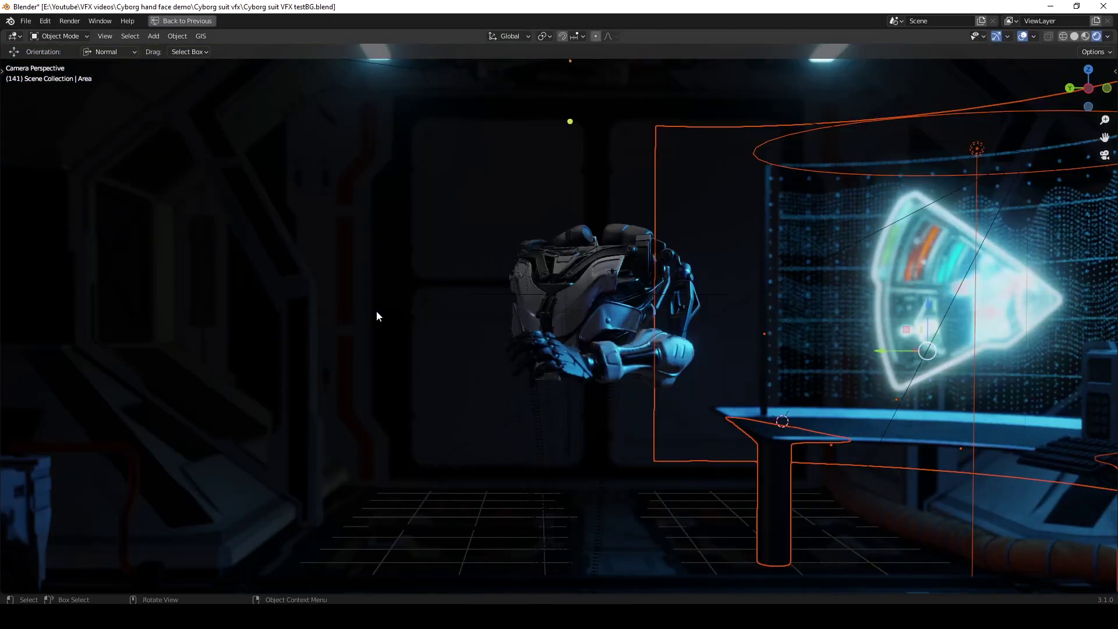
middle_click_drag(772, 311, 664, 248, "shift")
scroll(665, 248, "up", 1)
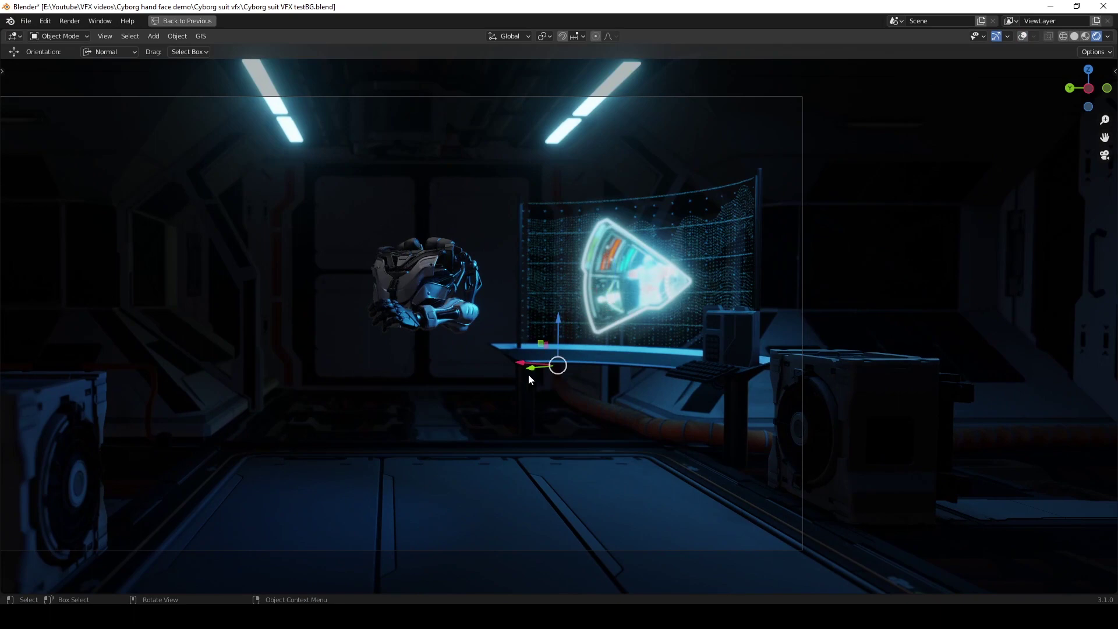
Try hiding the glowing hologram on the curved screen, then restore all hidden objects and deselect everything.
left_click(1023, 36)
key("h")
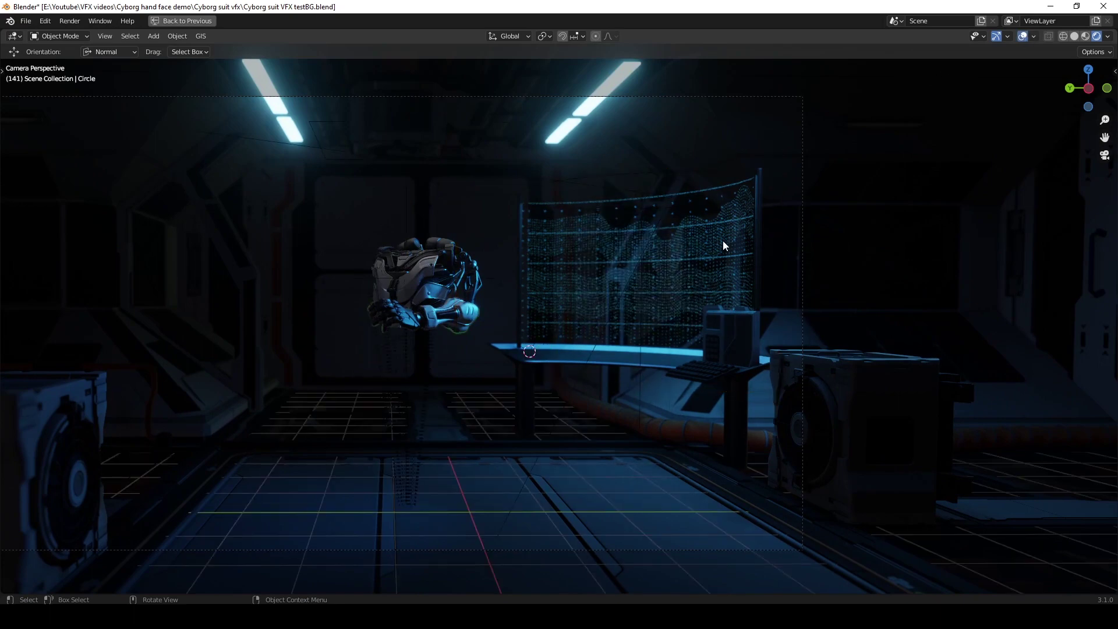
key("ctrl+z")
left_click(734, 221)
key("h")
key("ctrl+shift+z")
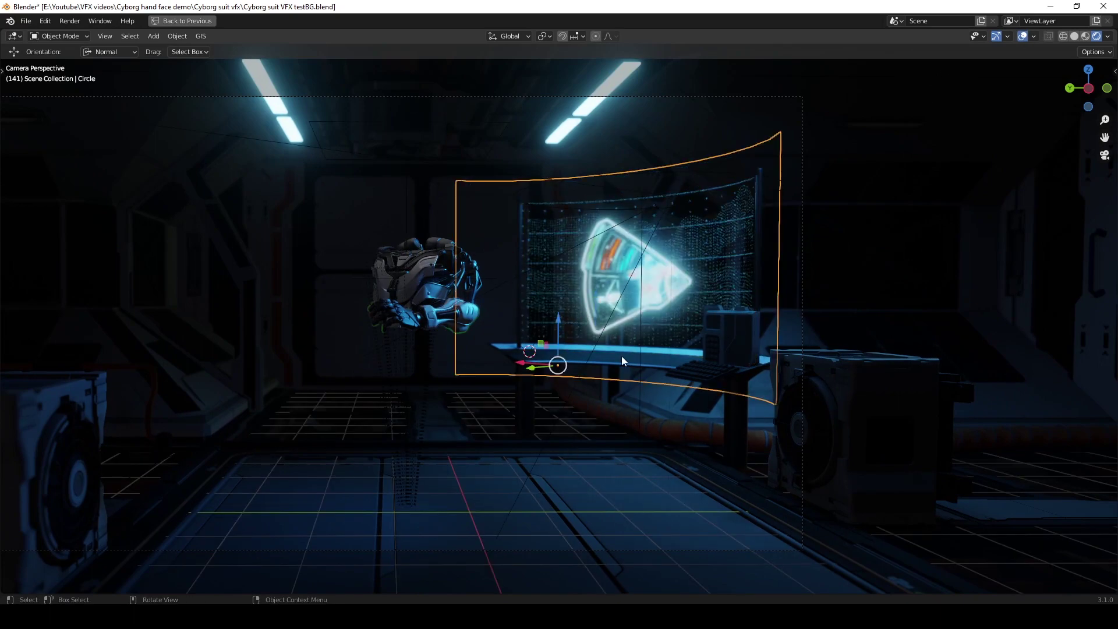
key("alt+h")
key("alt+a")
Examine the sci-fi set around the cyborg with the viewport overlays turned off, and restore the split layout.
scroll(438, 403, "down", 1)
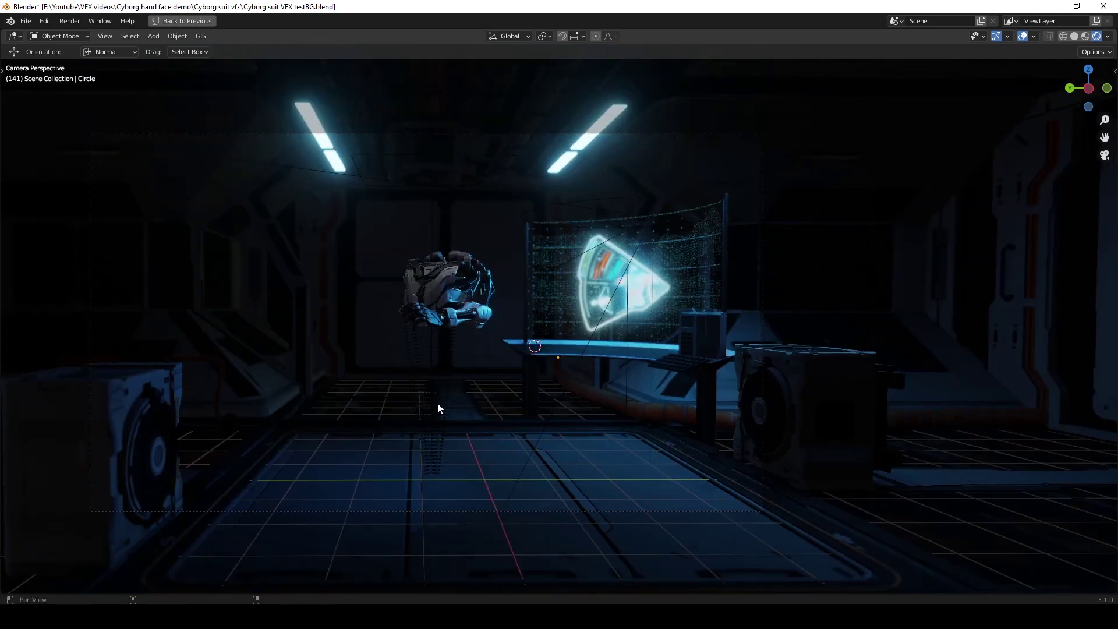
middle_click_drag(438, 403, 476, 396, "shift")
left_click(1021, 37)
scroll(544, 332, "up", 1)
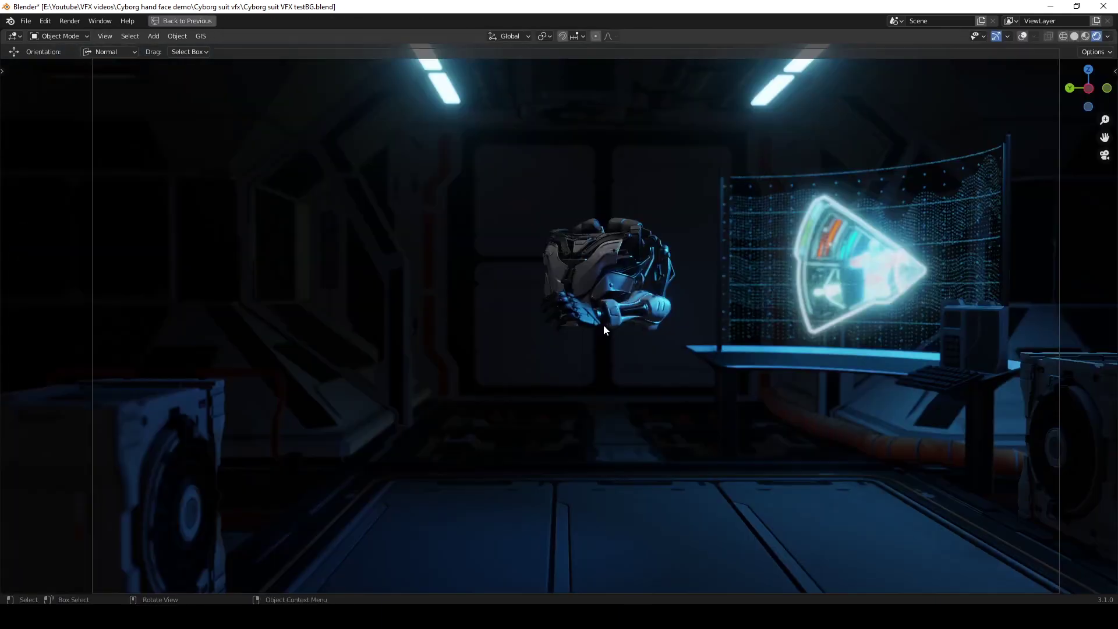
scroll(604, 323, "down", 2)
middle_click_drag(603, 347, 561, 347, "shift")
scroll(562, 347, "up", 1)
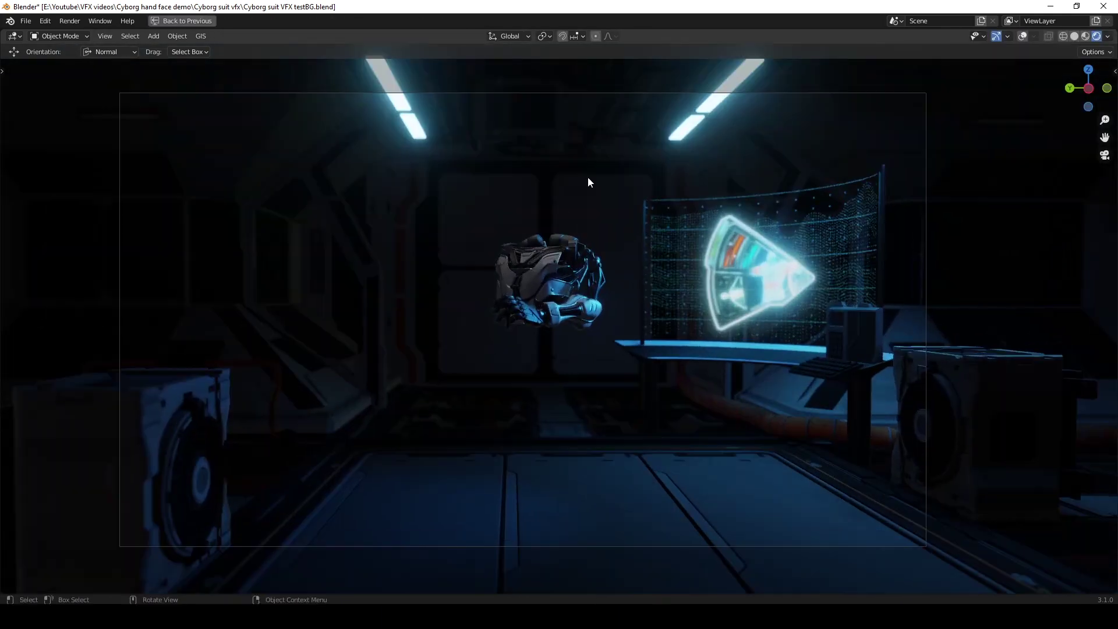
key("ctrl+space")
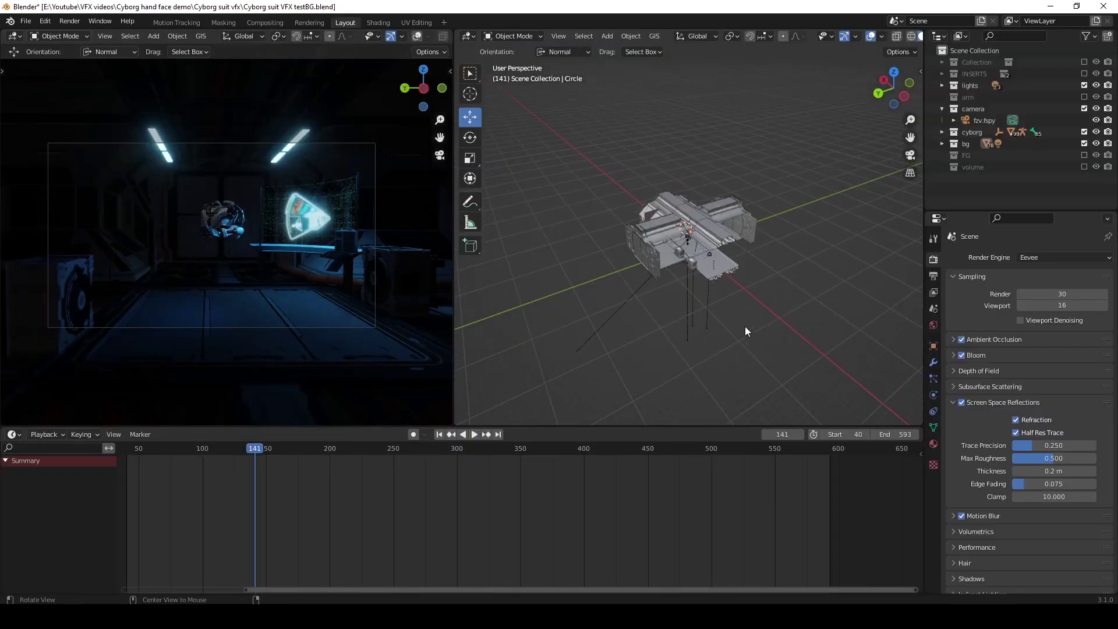
Exclude the bg collection from the view layer and bring up the View Layer pass settings for the cyborg render.
left_click(1084, 143)
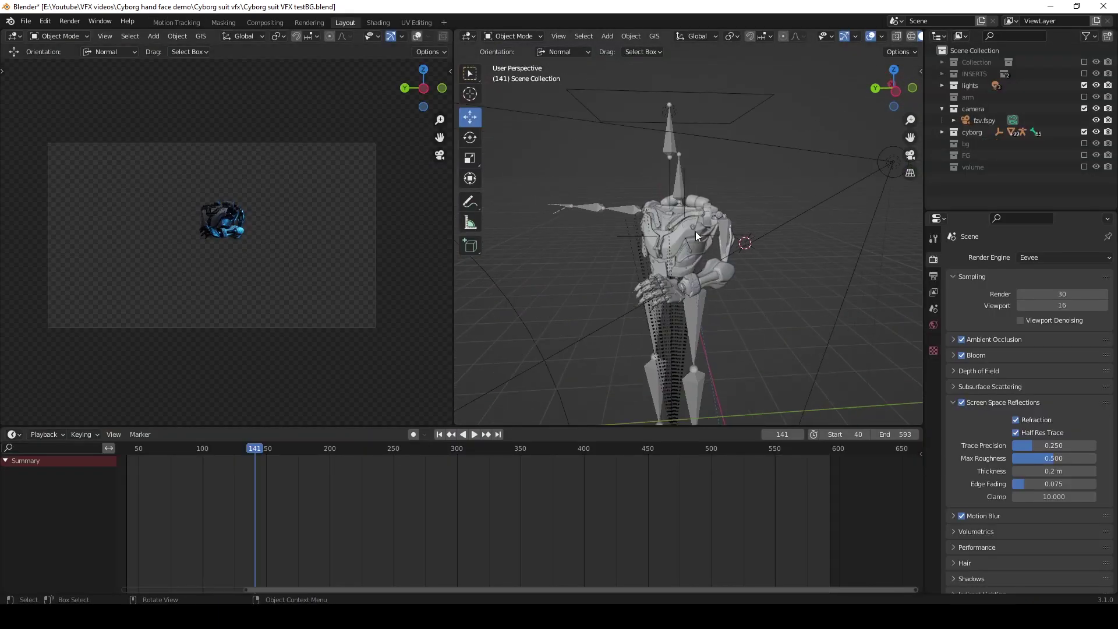
left_click(934, 293)
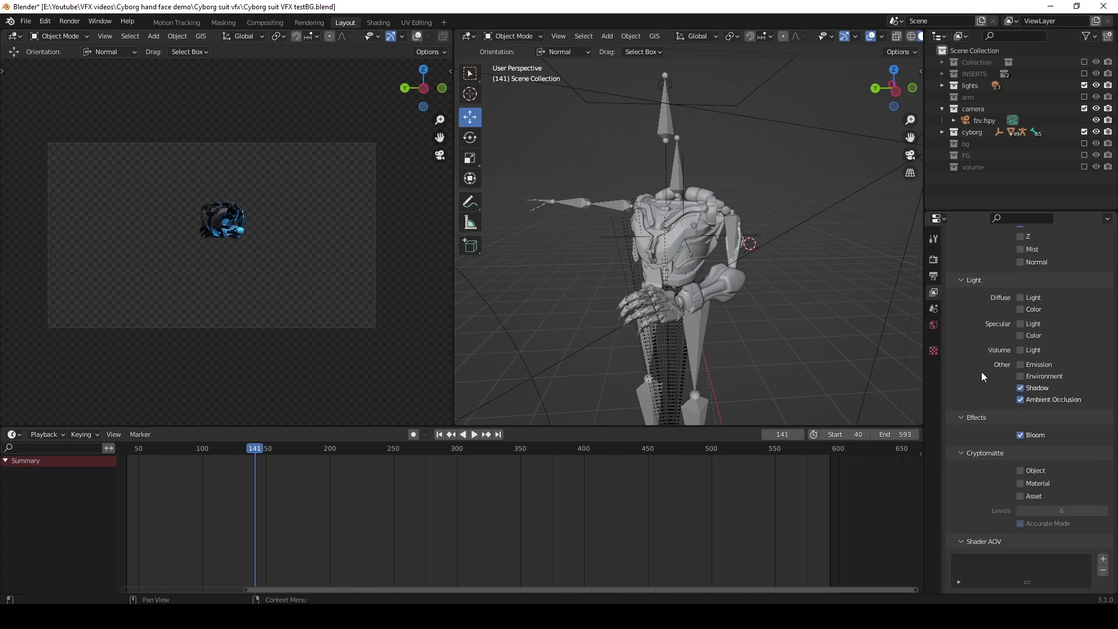
scroll(658, 352, "up", 2)
left_click(673, 233)
scroll(244, 271, "up", 4)
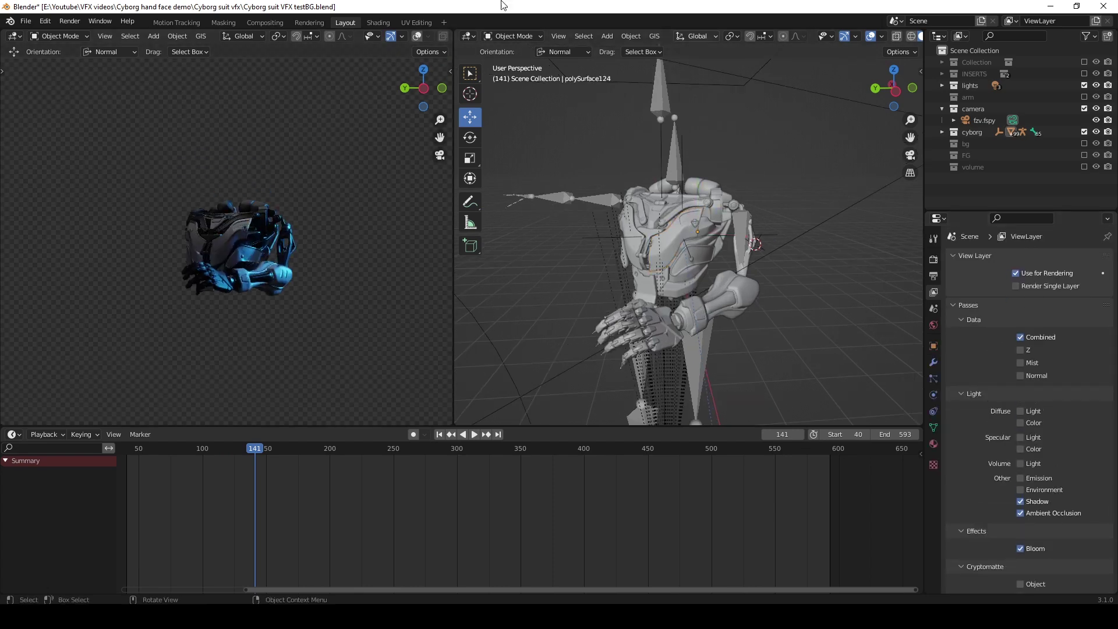
left_click(265, 23)
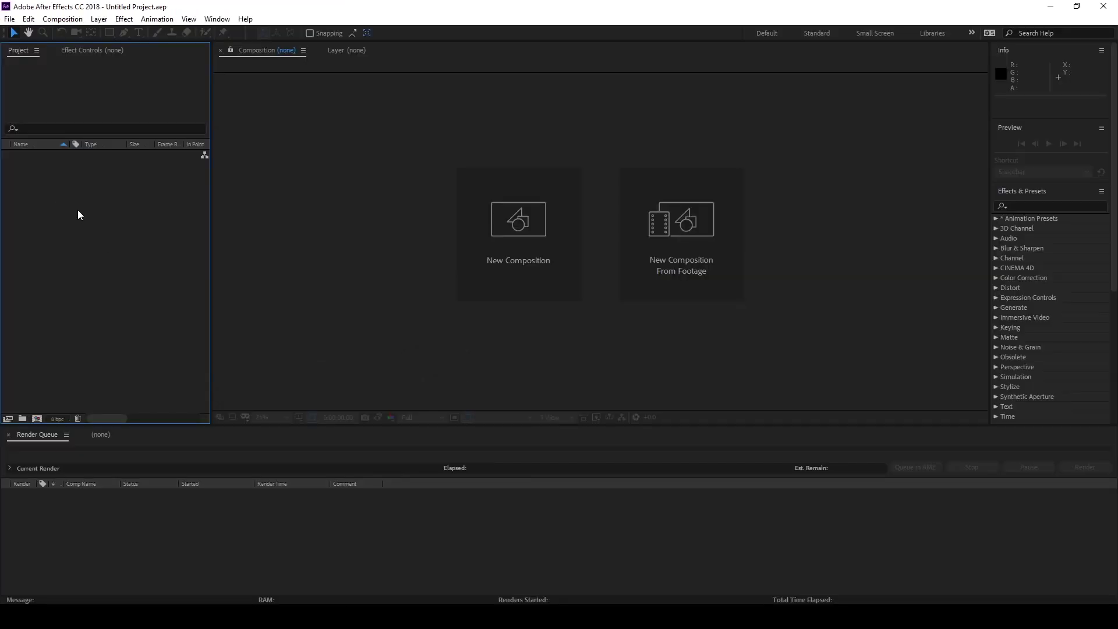
In After Effects, start a file import, and copy the path of the Comp 1 footage folder from File Explorer.
right_click(80, 215)
mouse_move(175, 267)
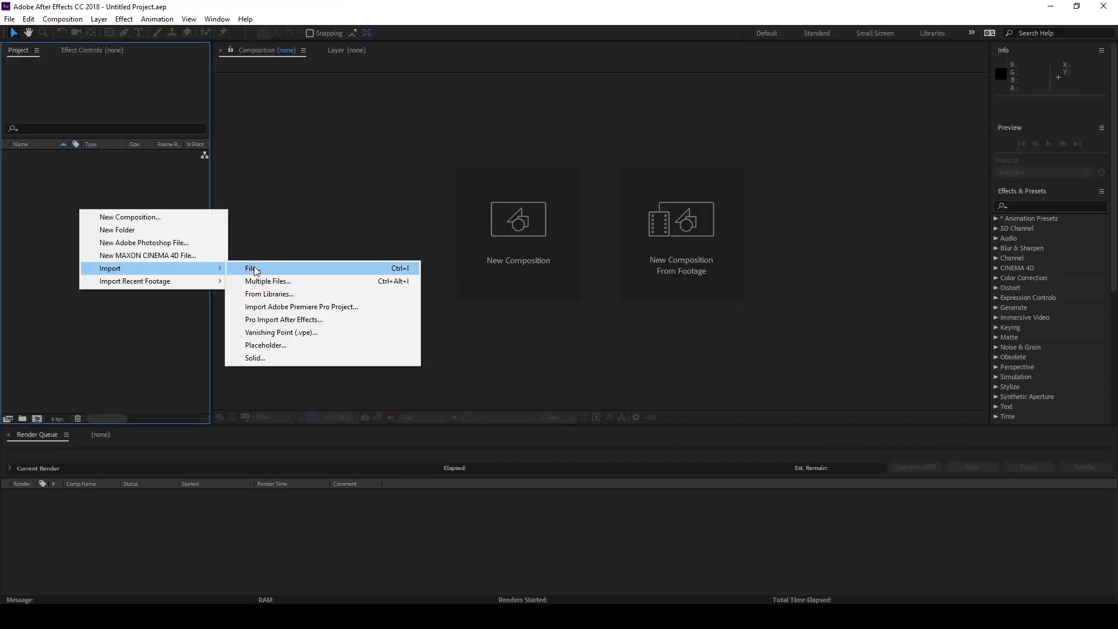
left_click(256, 268)
left_click(369, 311)
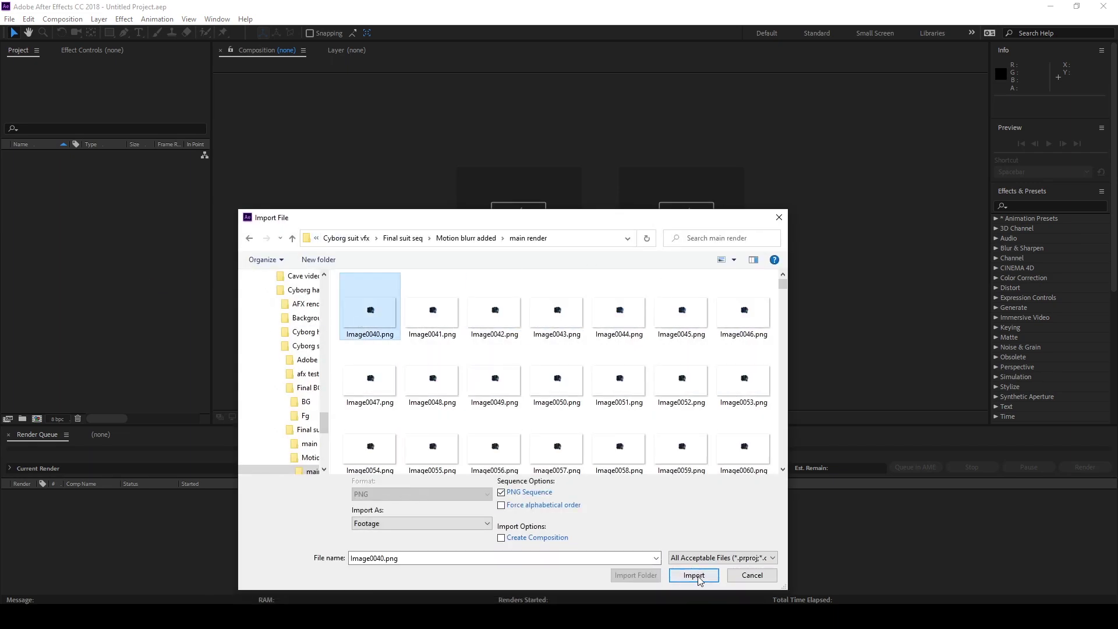
left_click(444, 616)
left_click(349, 578)
left_click(509, 38)
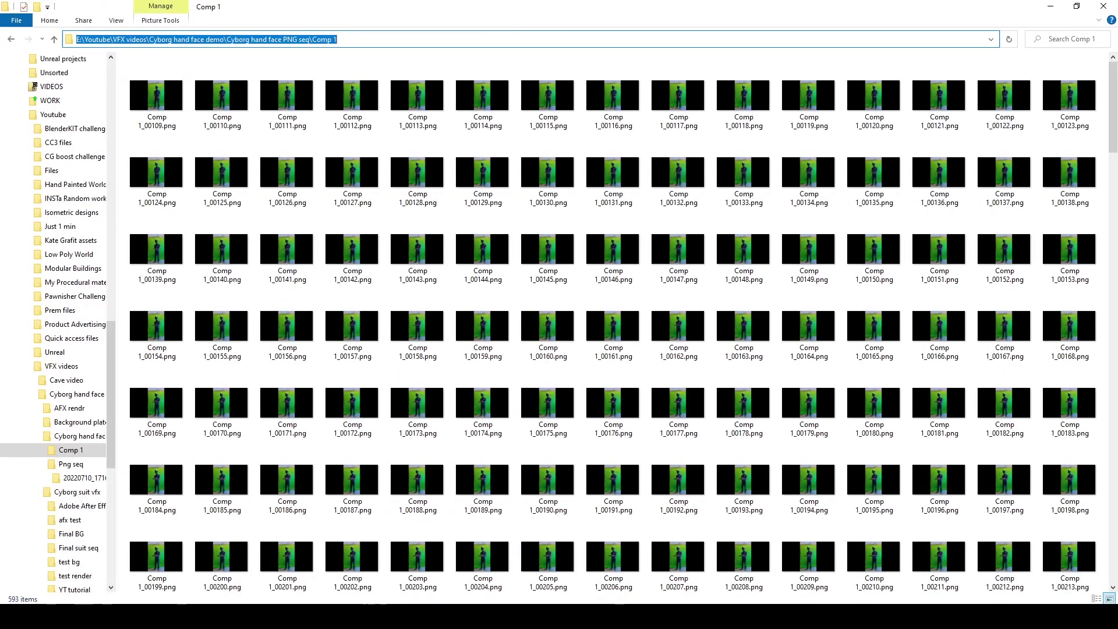
key("ctrl+c")
Go to the copied Comp 1 folder in the import dialog and import its green-screen frames as a PNG sequence.
key("alt+Tab")
left_click(570, 240)
key("ctrl+v")
key("Return")
left_click(367, 316)
left_click(693, 575)
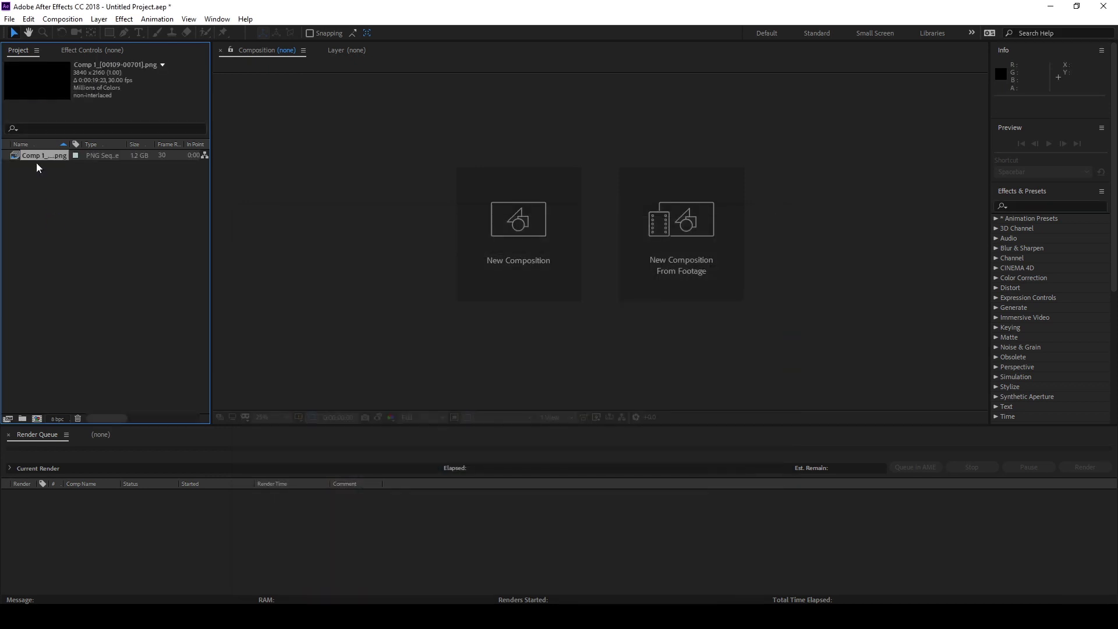
Create a composition from the imported footage and move the current time to 0:00:02:27.
left_click_drag(39, 421, 39, 421)
left_click(405, 458)
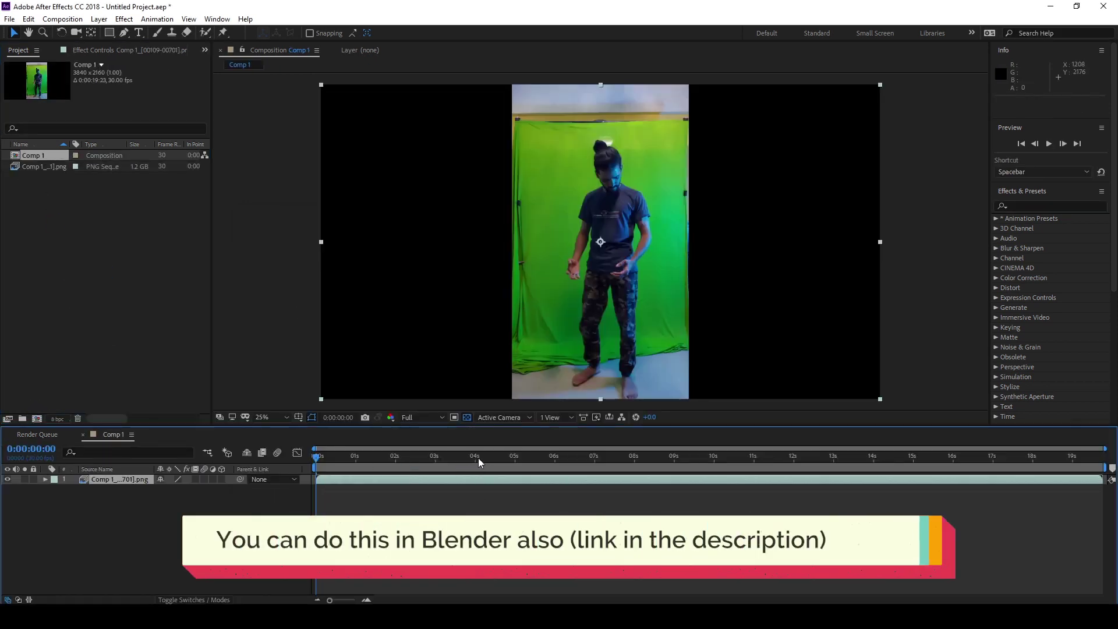
left_click_drag(458, 461, 432, 463)
right_click(67, 215)
left_click(394, 502)
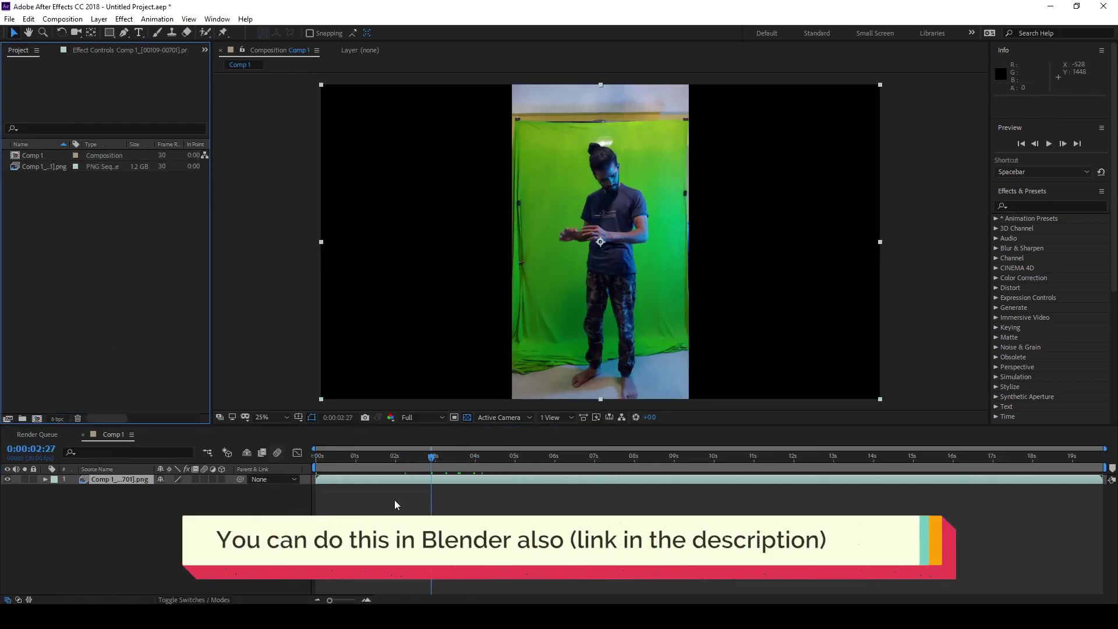
Draw a closed mask around the man on the footage layer with the Pen tool, cutting away the surroundings of the green screen.
left_click(119, 481)
left_click(124, 32)
left_click(542, 138)
left_click_drag(603, 131, 617, 131)
left_click_drag(660, 179, 675, 197)
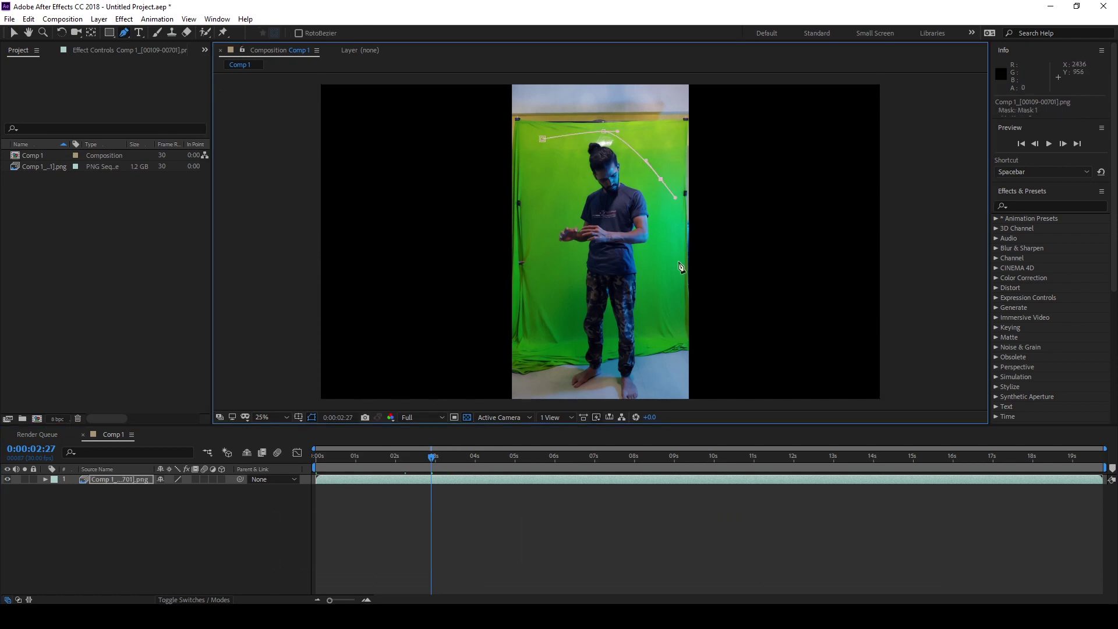
left_click(542, 139)
left_click(12, 32)
Duplicate the footage layer and name the upper copy "mask" and the lower one "main footage".
left_click(121, 481)
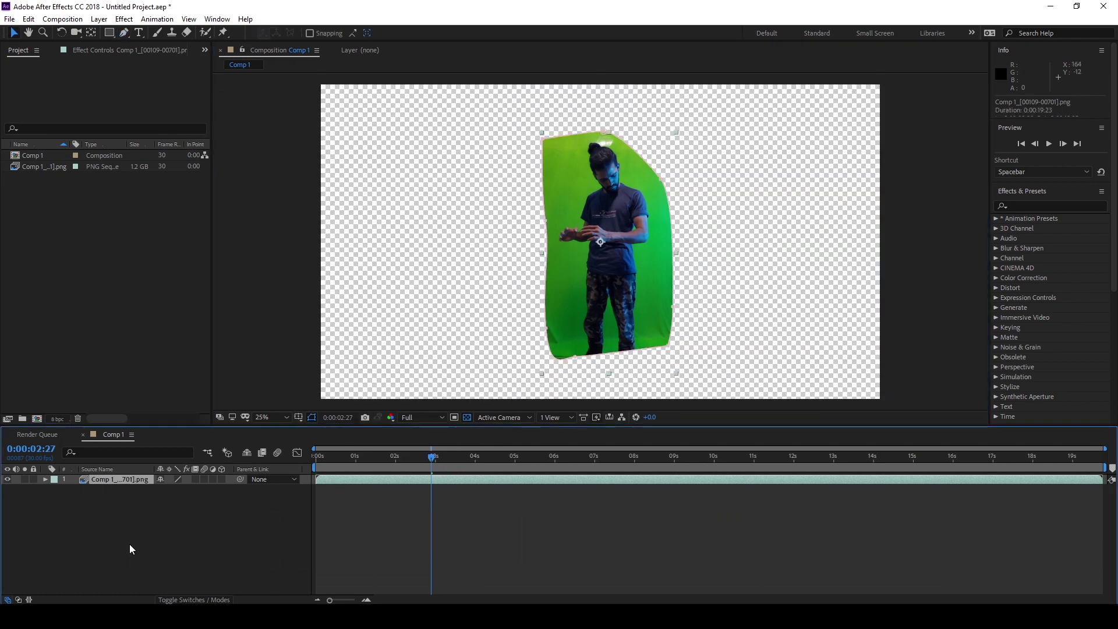
key("ctrl+d")
left_click(110, 490)
left_click(110, 481)
left_click(113, 489)
key("Return")
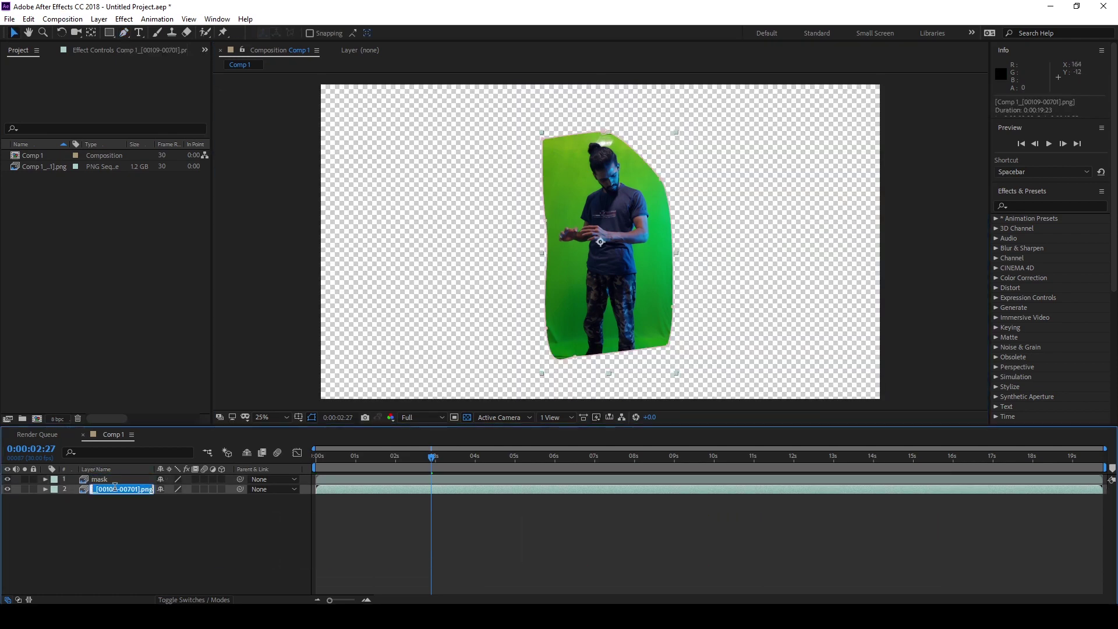
type("main footage")
left_click(114, 522)
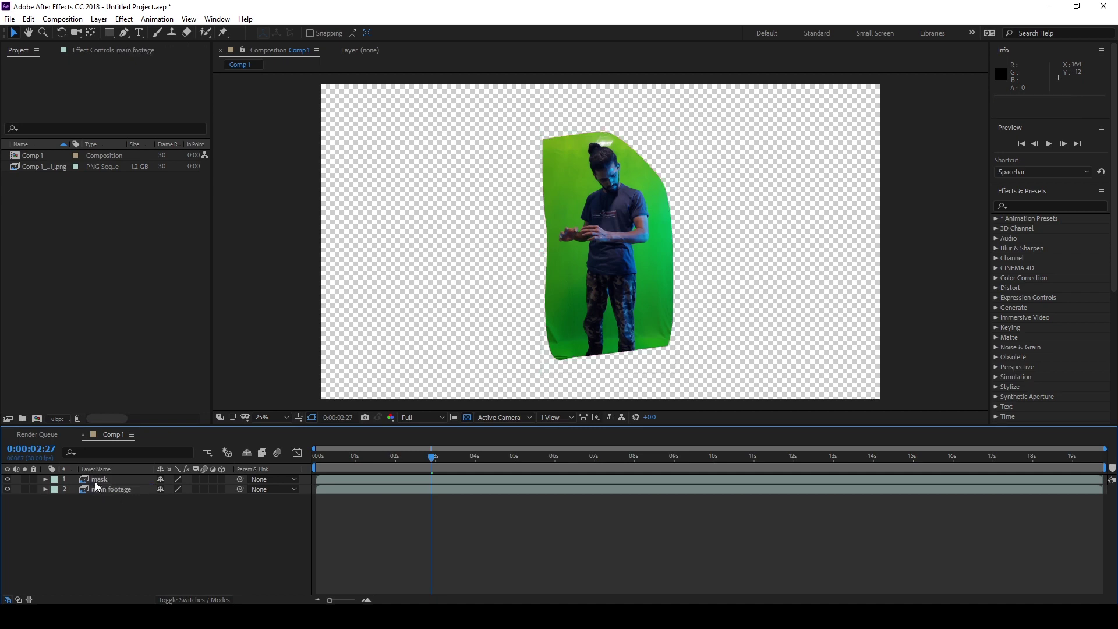
Hide the main footage layer, apply Keylight (1.2) to the mask layer, and sample the green backdrop as its screen colour.
left_click(7, 489)
left_click(99, 479)
left_click(113, 50)
right_click(102, 143)
mouse_move(160, 322)
left_click(309, 426)
key("period")
left_click(136, 148)
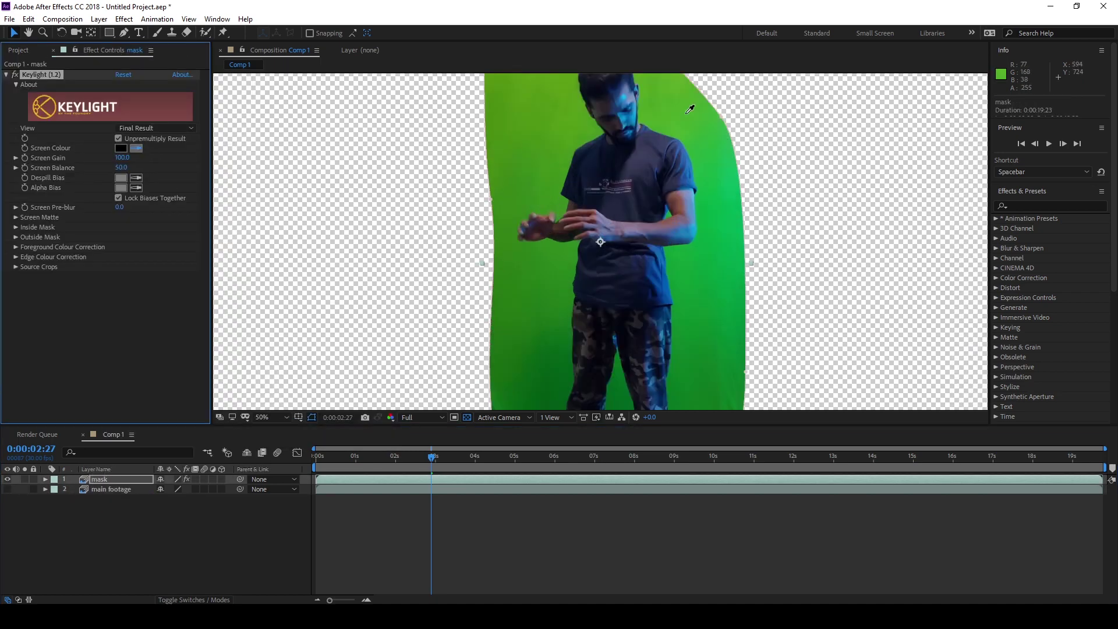
left_click(690, 109)
Switch Keylight's view to Screen Matte and set Clip Black to 38 and Clip White to 70.
left_click(156, 127)
left_click(180, 193)
left_click(16, 217)
left_click(26, 227)
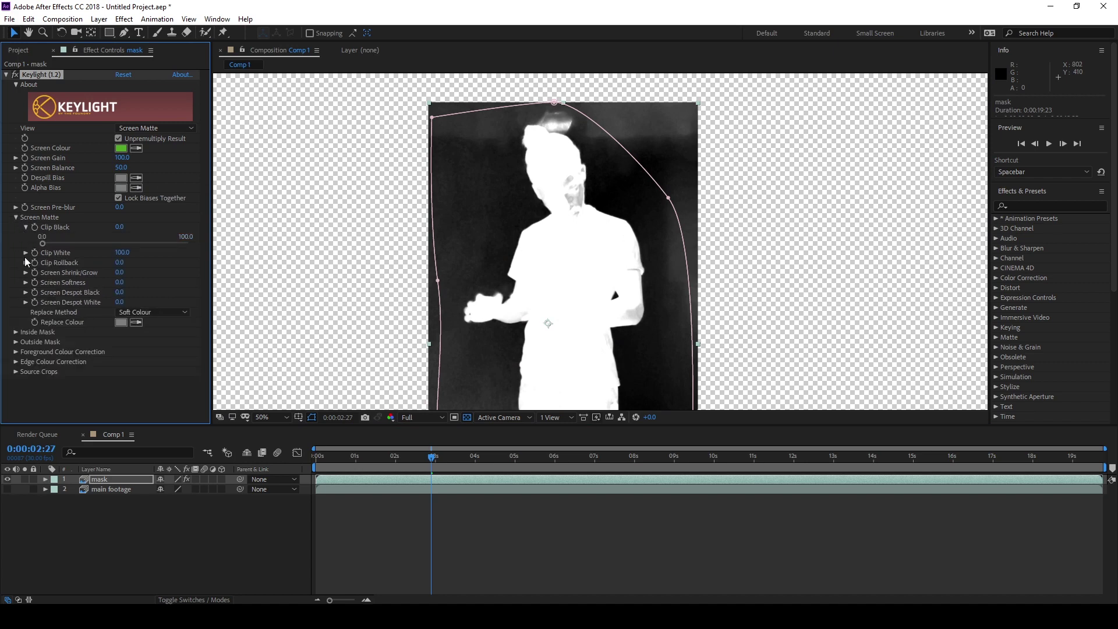
left_click(26, 252)
left_click_drag(43, 244, 98, 244)
left_click_drag(186, 269, 153, 269)
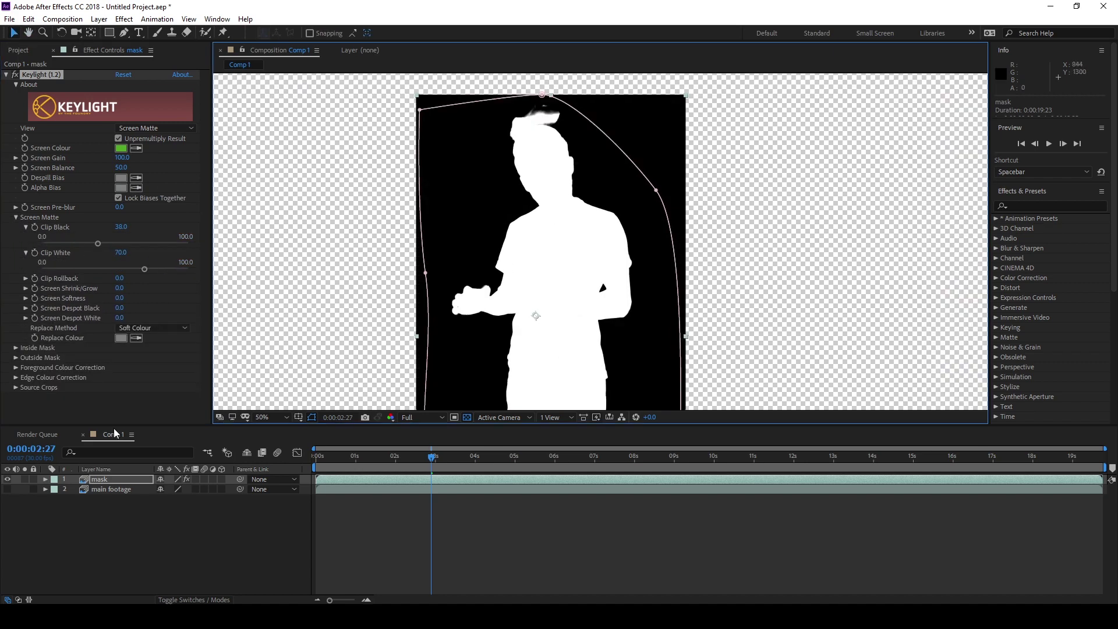
Hide the mask layer, show the main footage layer, and set its track matte to Luma.
left_click(7, 479)
left_click(7, 489)
left_click(108, 489)
key("F4")
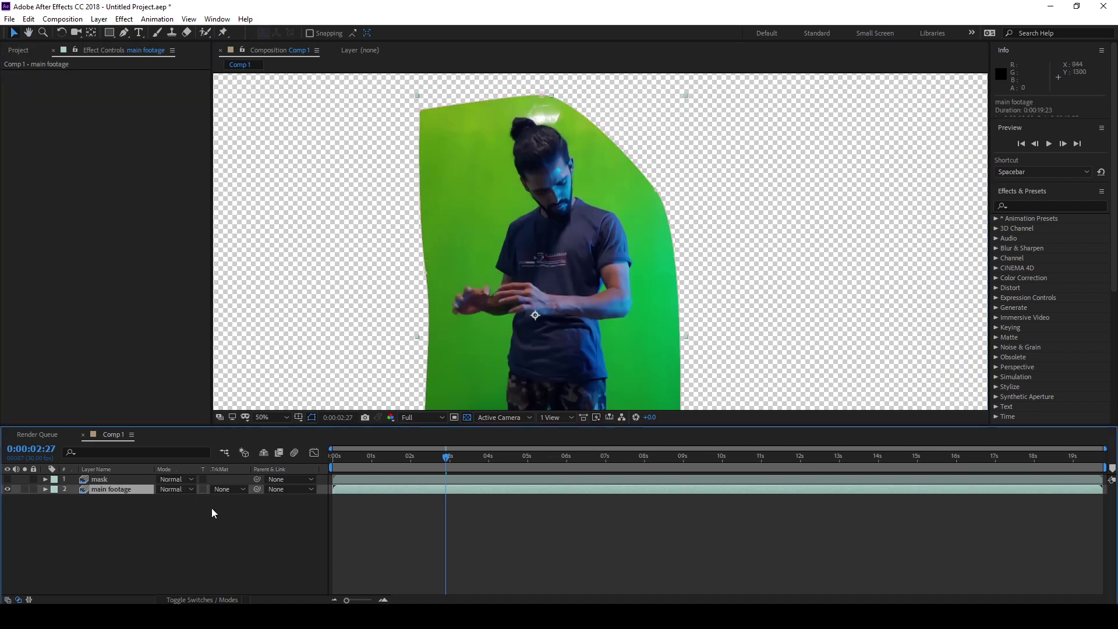
left_click(224, 490)
left_click(212, 535)
Add a full-size black solid and place it beneath the main footage layer.
key("ctrl+y")
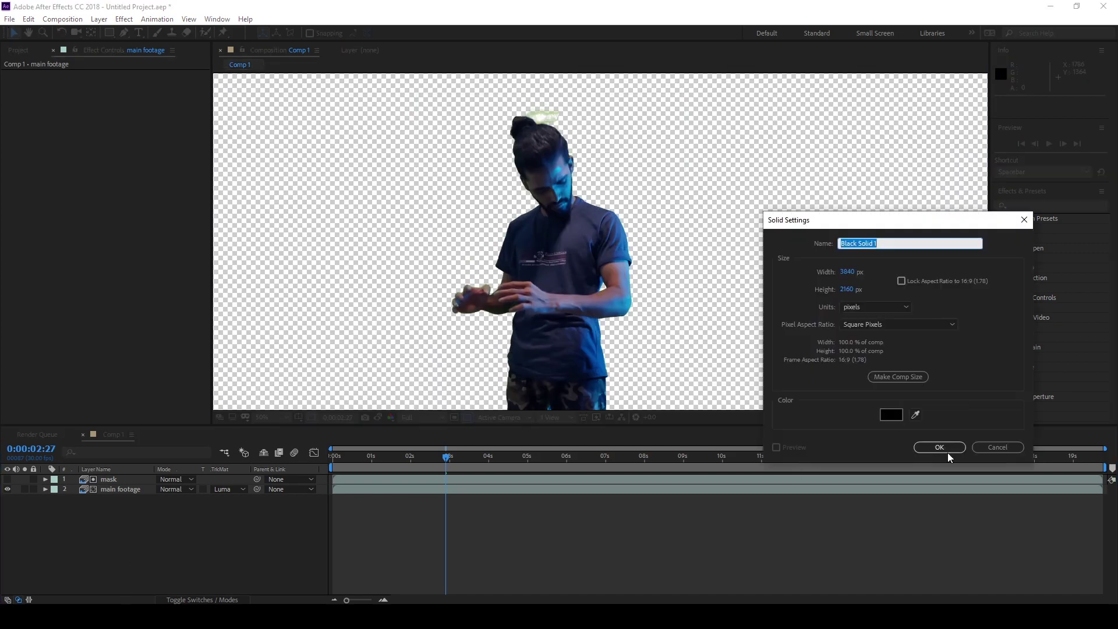
left_click(947, 450)
left_click_drag(101, 480, 105, 504)
In the mask layer's Keylight settings, set Screen Shrink/Grow to -0.6 and Screen Softness to 0.5.
scroll(481, 242, "up", 1)
scroll(481, 242, "up", 1)
middle_click_drag(582, 116, 647, 262)
left_click(105, 489)
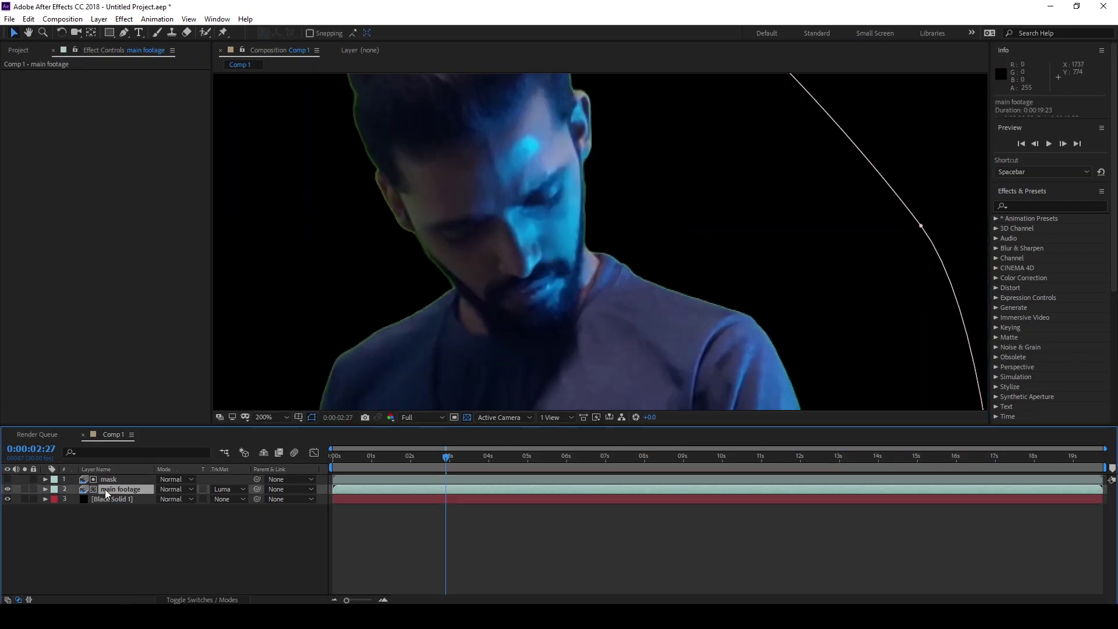
left_click(108, 479)
left_click(26, 288)
left_click_drag(115, 305, 113, 305)
left_click(25, 313)
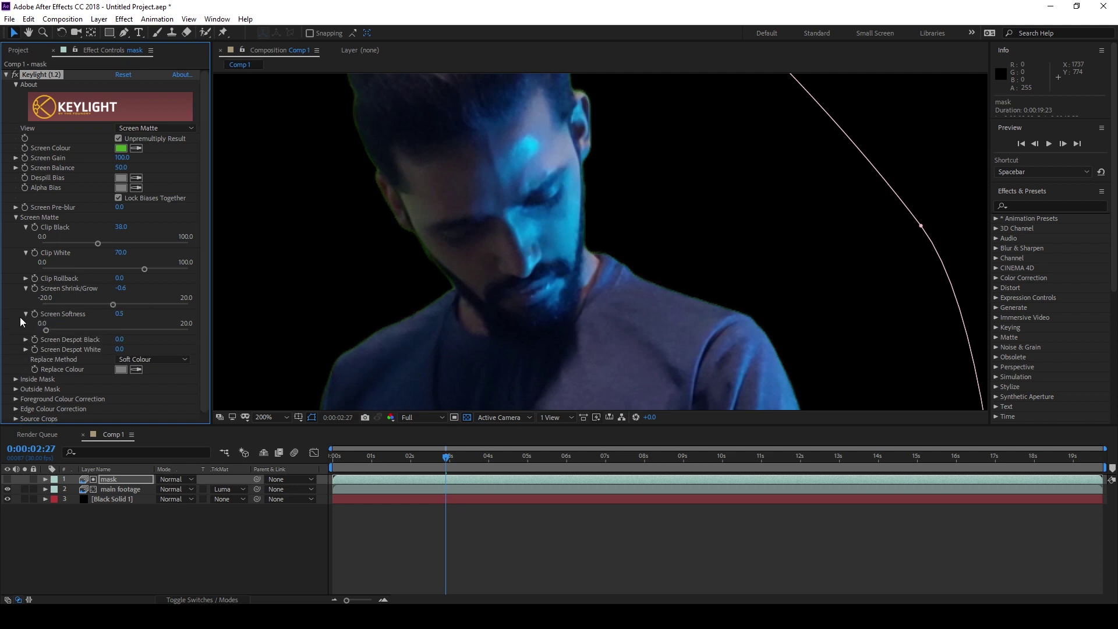
Pre-compose the mask and main footage layers together as Pre-comp 1.
left_click(117, 491, "shift")
right_click(112, 491)
left_click(152, 428)
left_click(585, 385)
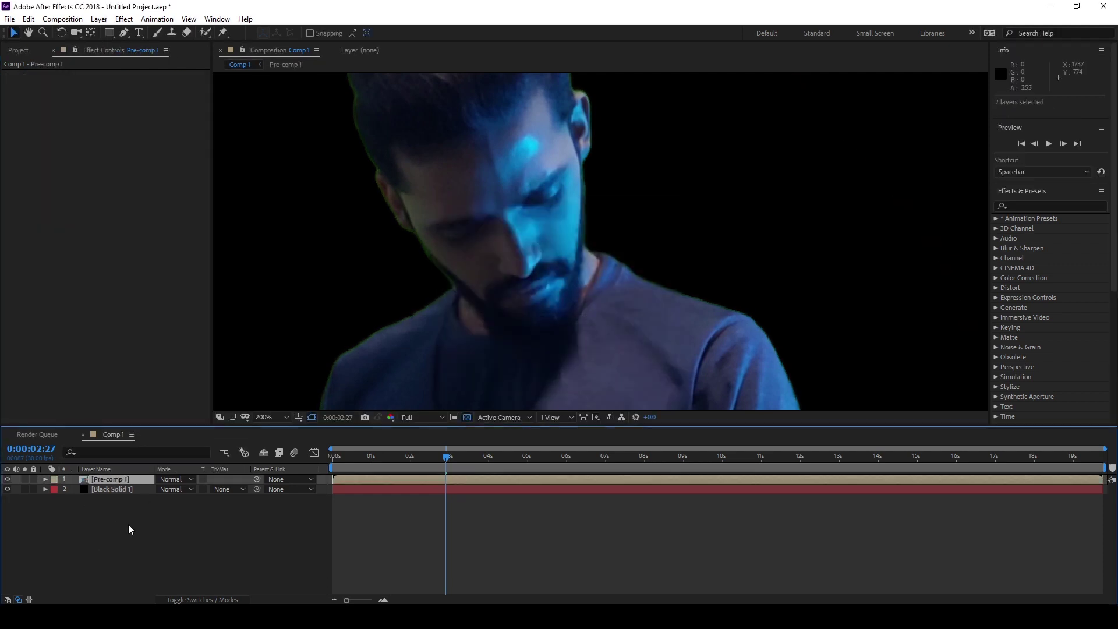
Apply the Advanced Spill Suppressor effect to Pre-comp 1 and check the keyed man in the full frame.
right_click(52, 129)
left_click(268, 327)
scroll(573, 308, "down", 2)
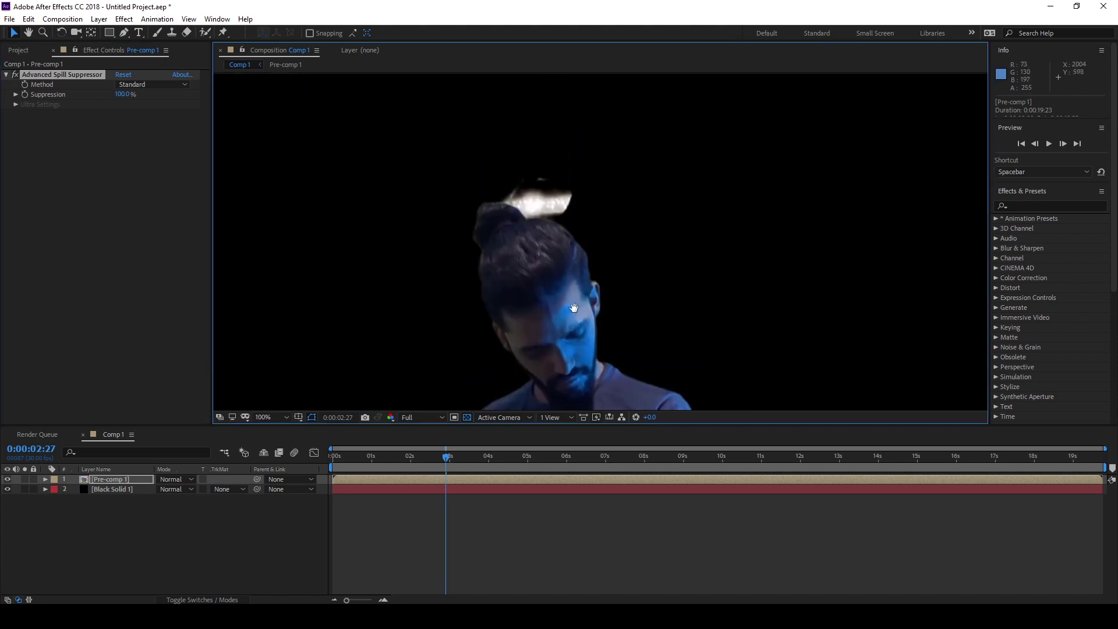
scroll(573, 307, "down", 5)
scroll(582, 290, "up", 2)
scroll(582, 290, "down", 1)
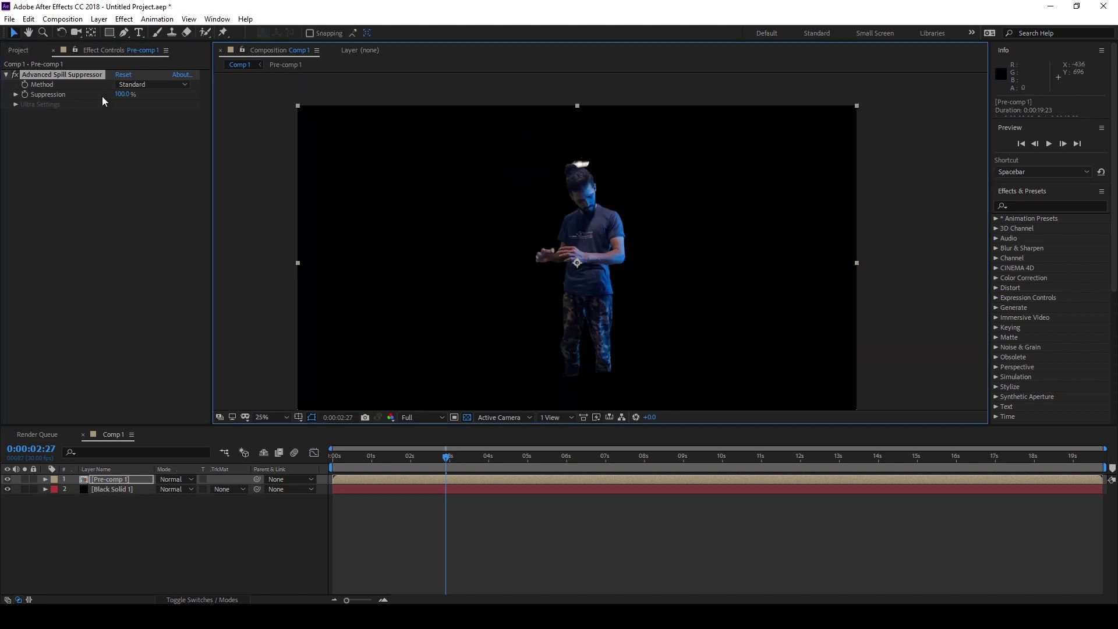
Copy the path of the main render folder from File Explorer and return to the After Effects project.
left_click(19, 50)
mouse_move(443, 616)
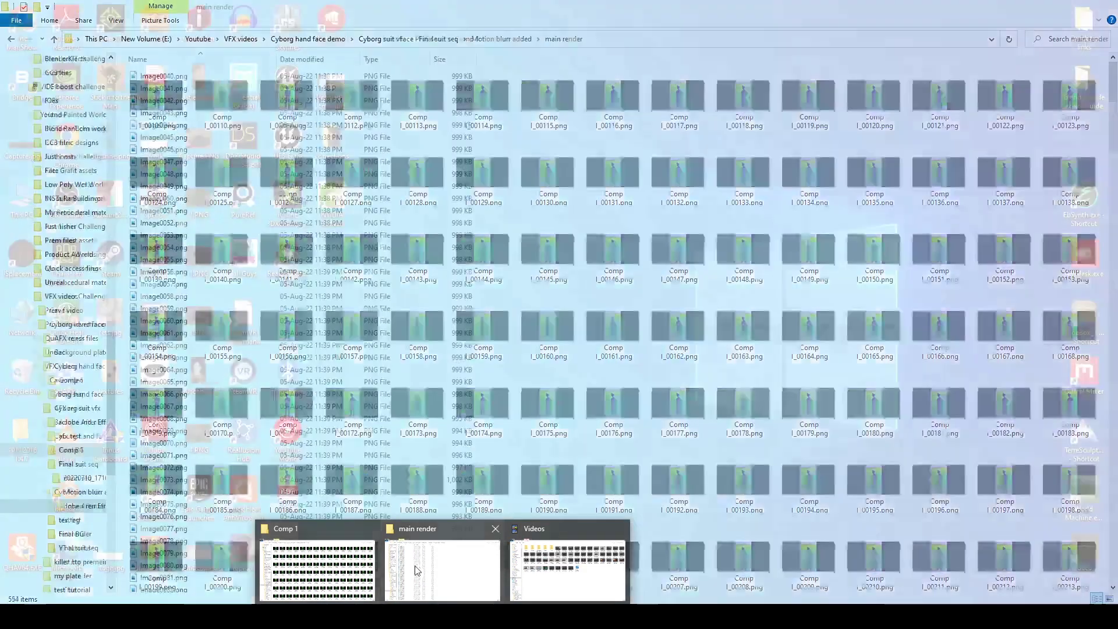
left_click(417, 570)
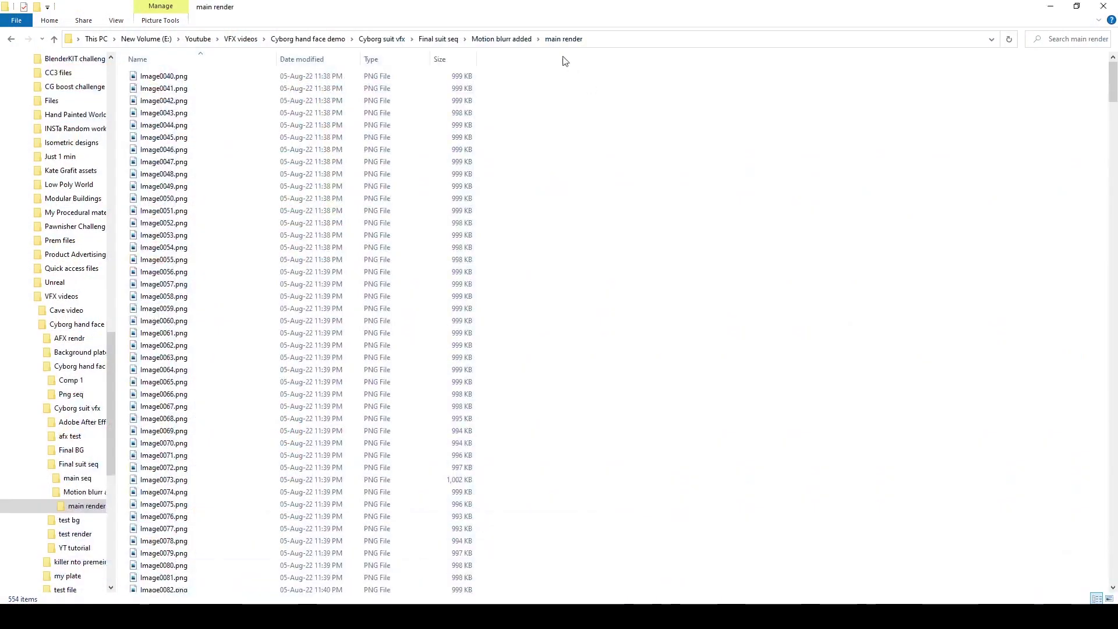
left_click(637, 39)
right_click(636, 36)
left_click(664, 74)
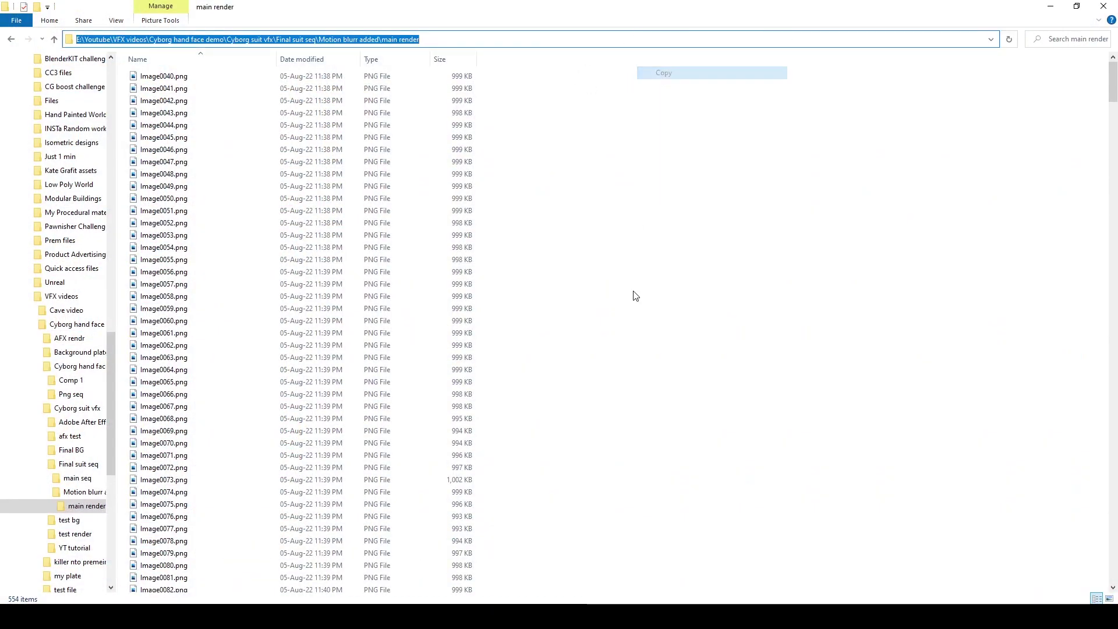
left_click(636, 297)
left_click(495, 616)
Import the rendered suit frames from the main render folder as a PNG sequence, starting at Image0040.png.
right_click(63, 243)
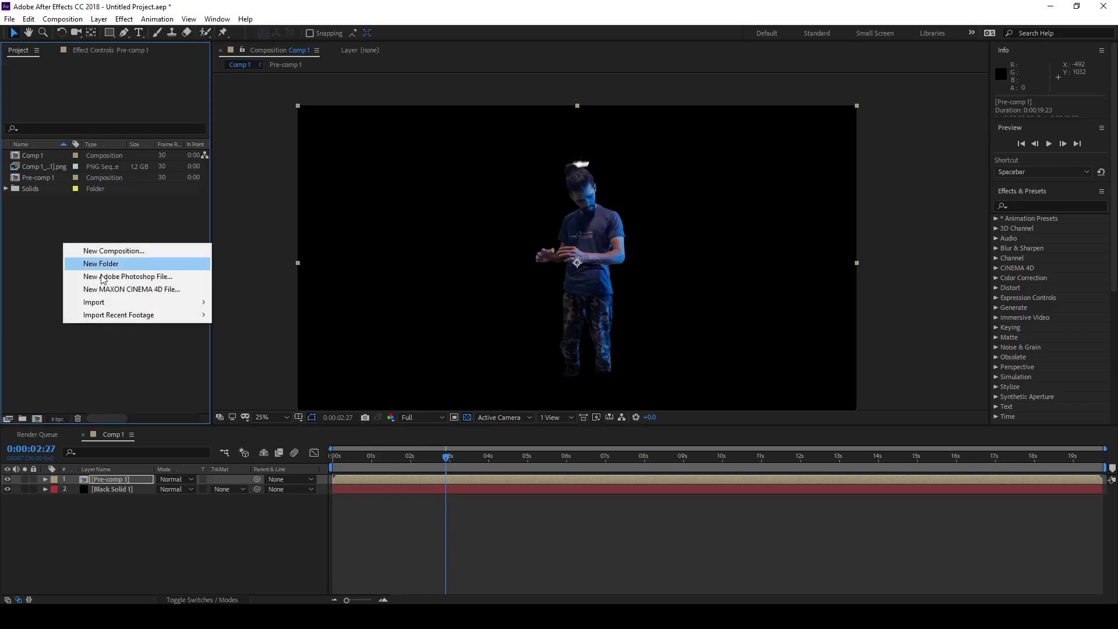
mouse_move(110, 304)
left_click(245, 303)
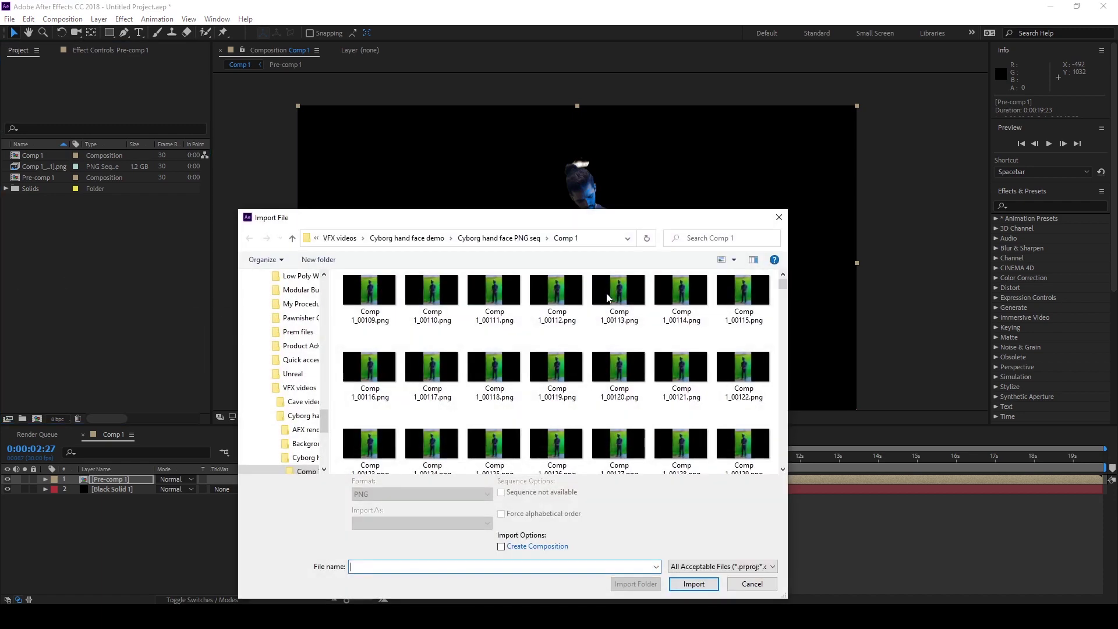
left_click(596, 238)
key("ctrl+v")
key("Return")
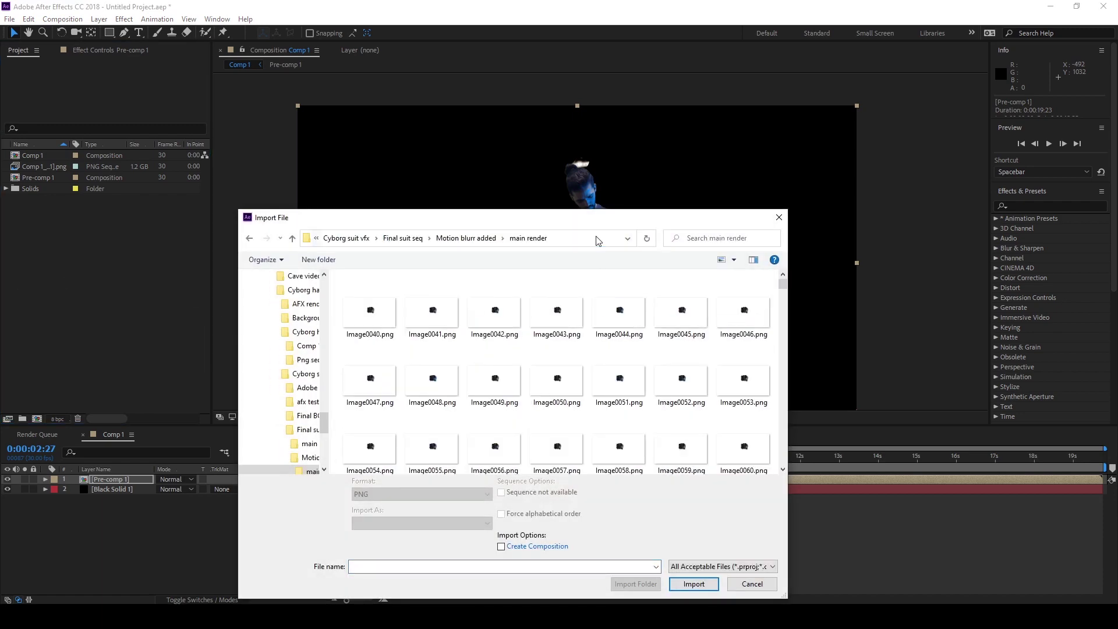
left_click(357, 316)
left_click(702, 582)
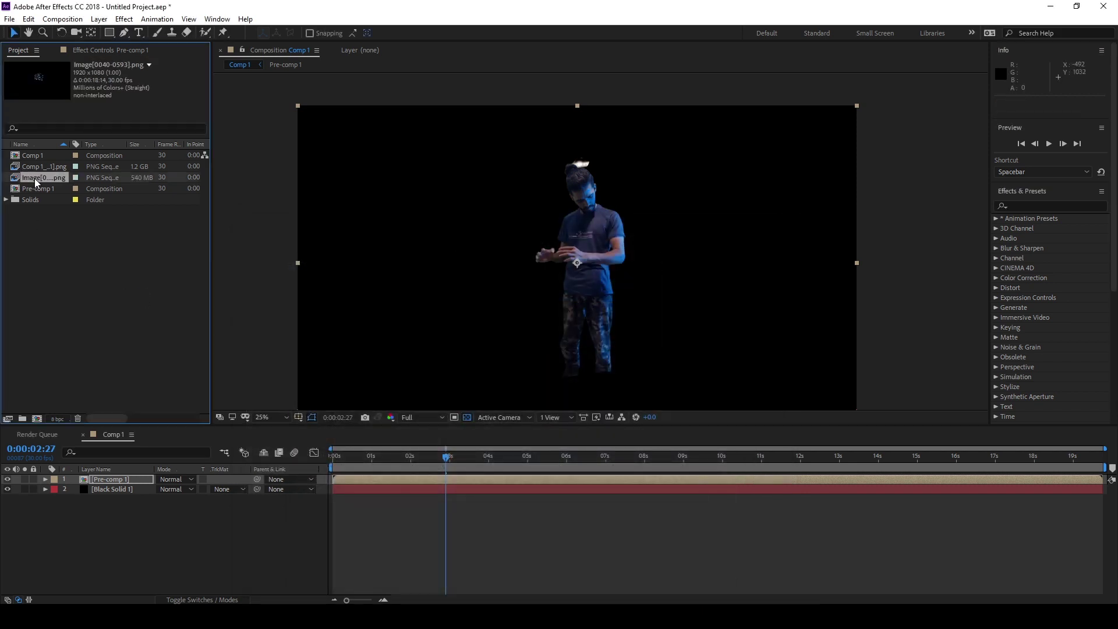
Place the suit render sequence above Pre-comp 1, aligned with the composition's end, and start the work area at 0:00:01:11.
left_click_drag(36, 183, 109, 299)
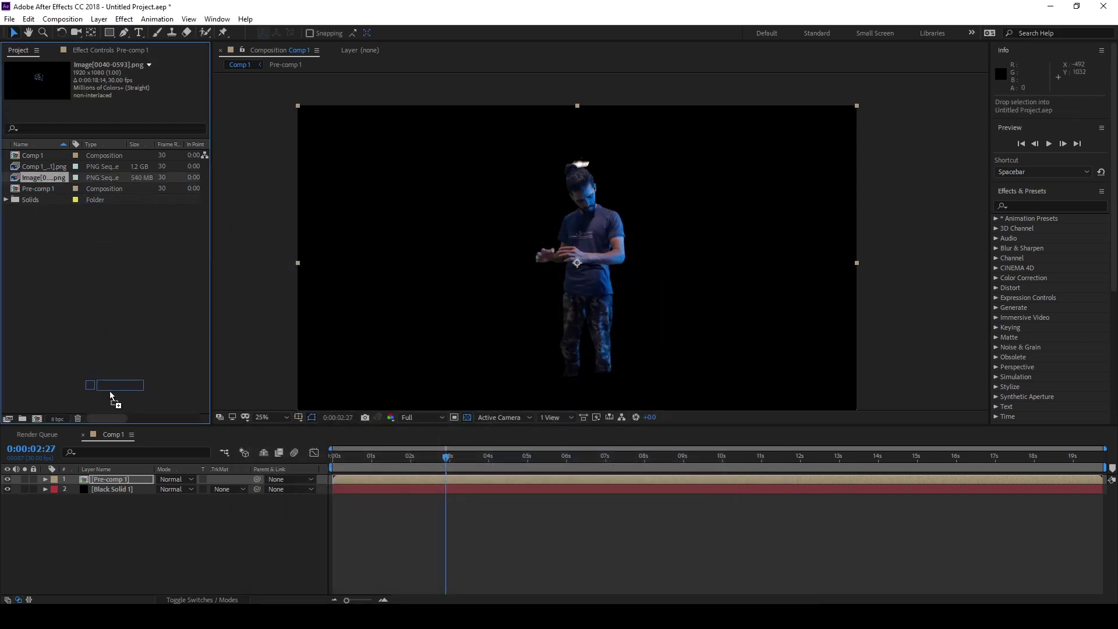
mouse_move(98, 467)
left_mouse_down()
mouse_move(111, 482)
mouse_move(87, 475)
left_mouse_up()
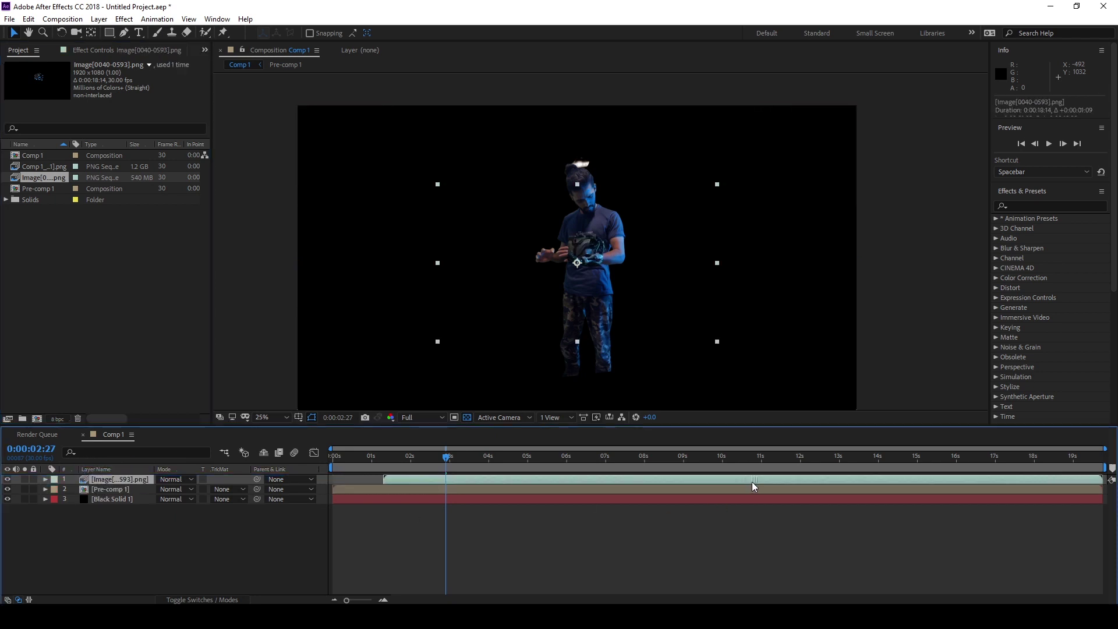
left_click(388, 458)
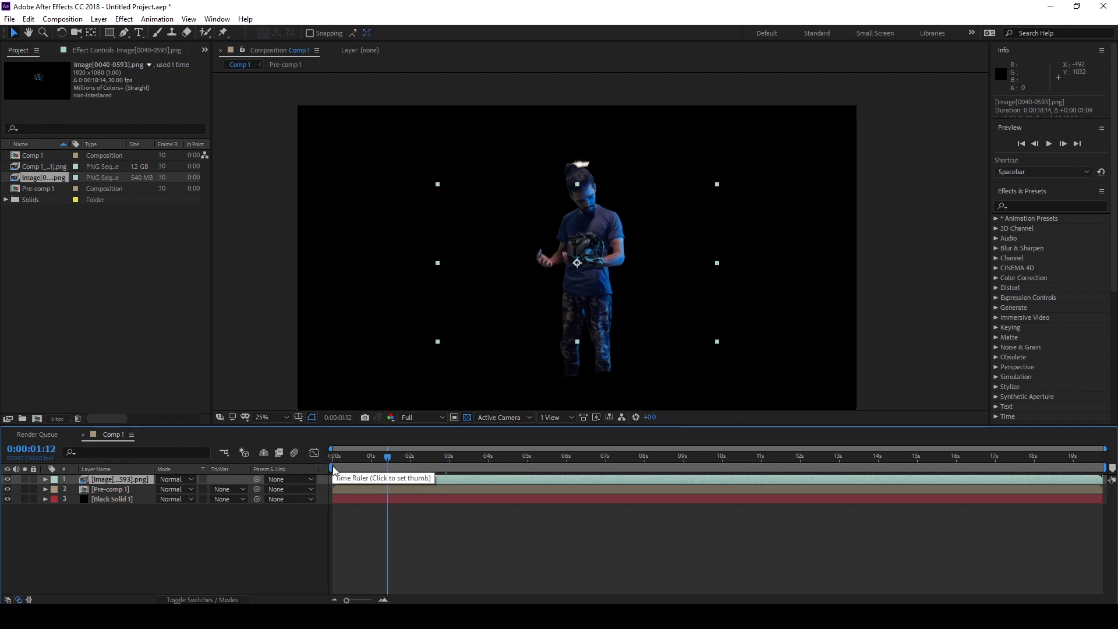
left_click_drag(328, 467, 378, 467)
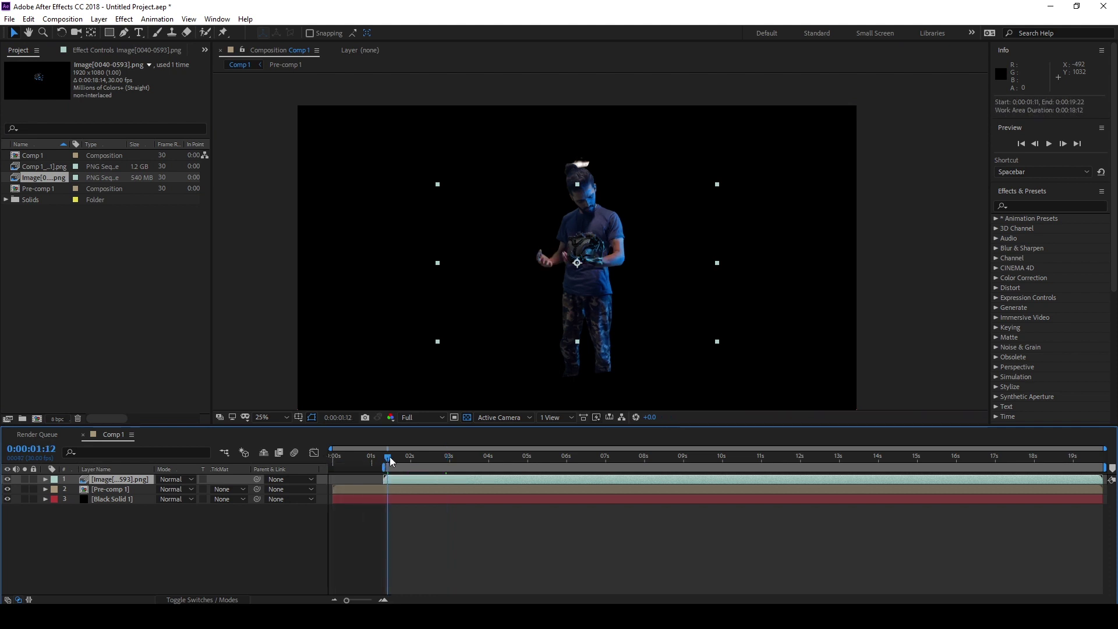
Fit the suit render layer Image[0040-0593].png to the composition size.
key("period")
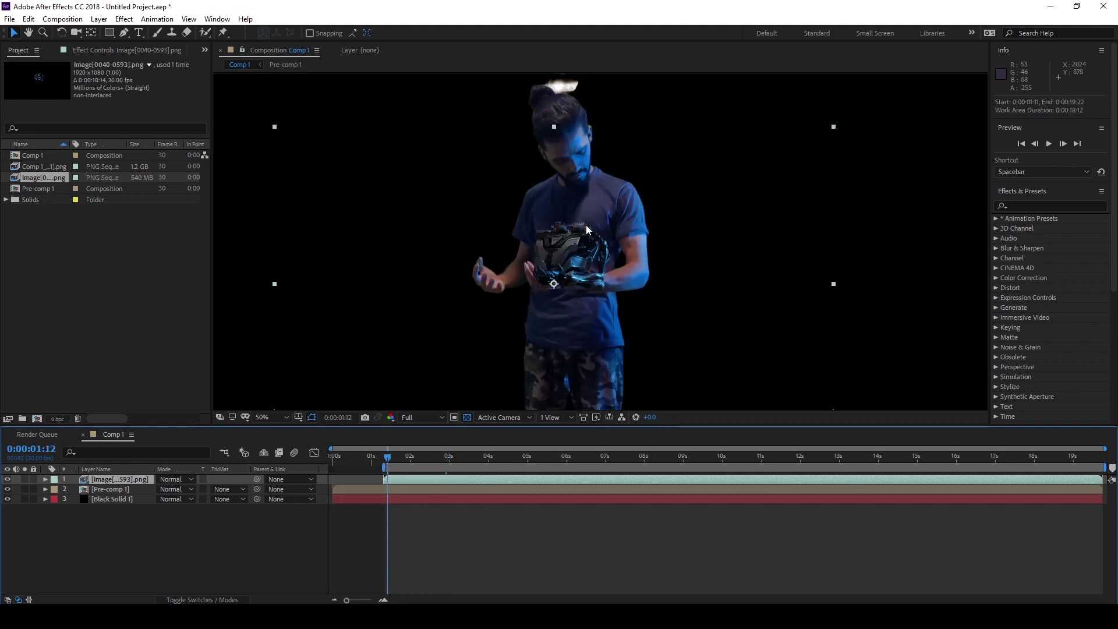
right_click(113, 484)
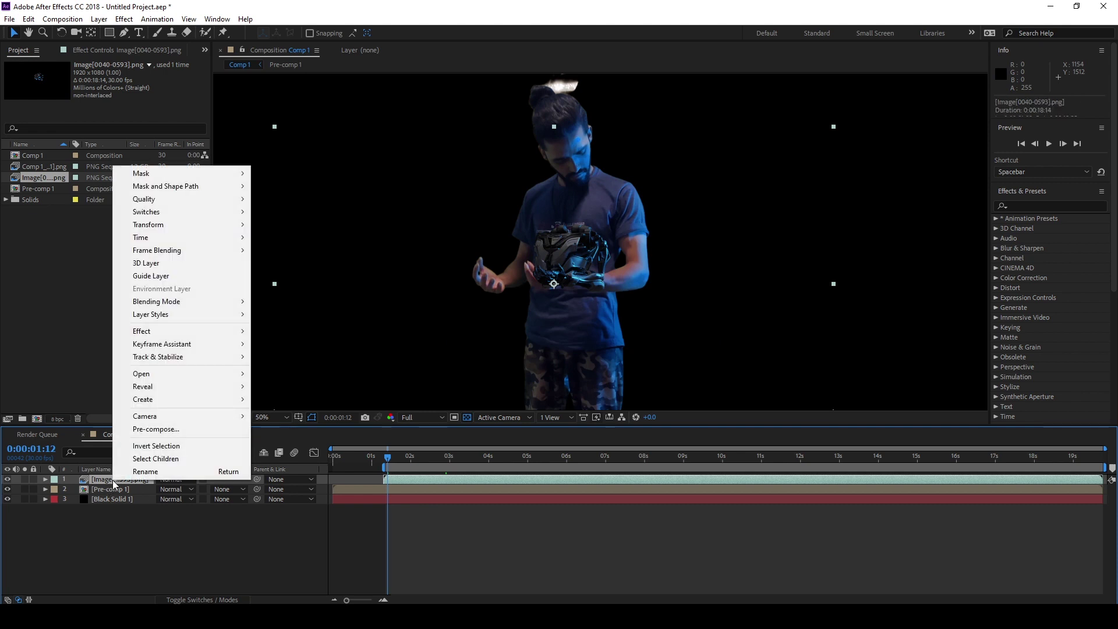
mouse_move(174, 226)
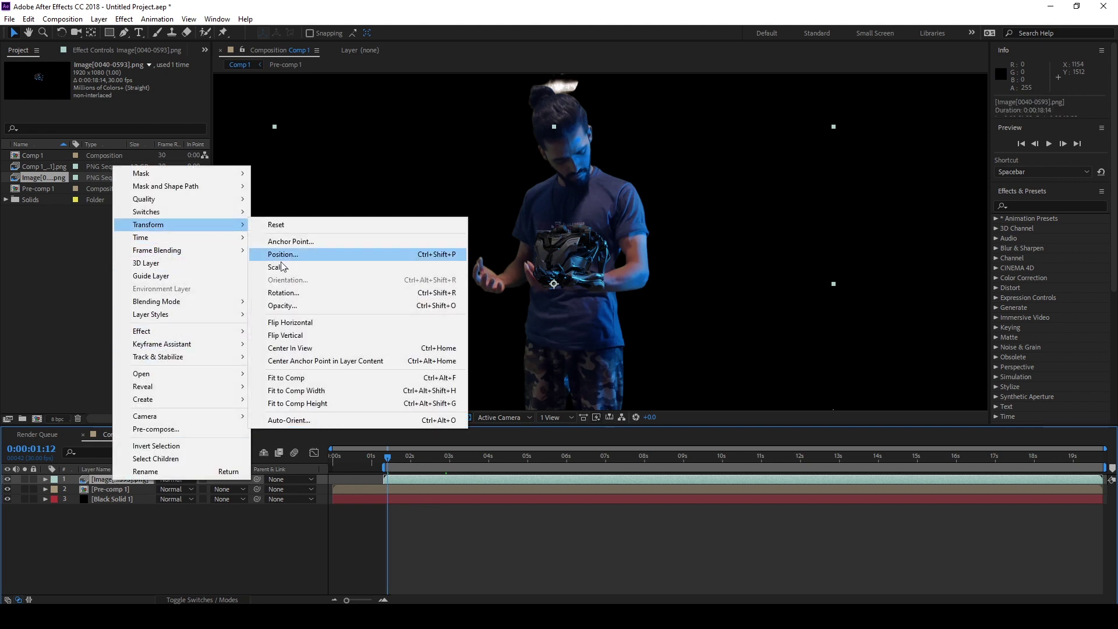
left_click(286, 378)
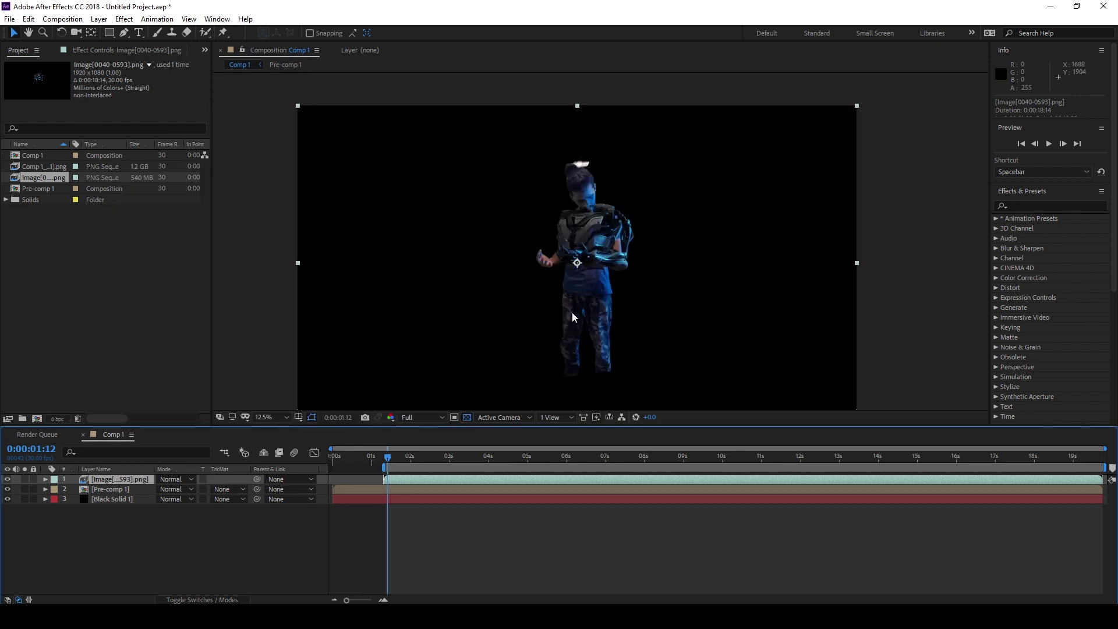
Check how the suit render lines up with the man's torso and arm at several times across the composition.
scroll(571, 318, "up", 3)
scroll(592, 290, "up", 3)
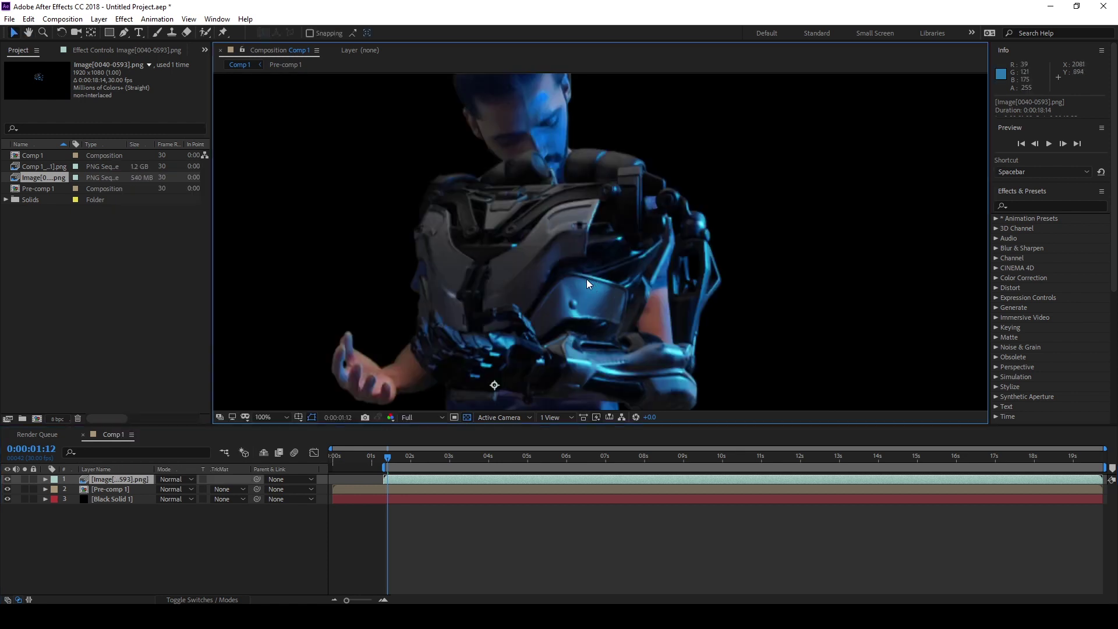
scroll(584, 282, "down", 2)
scroll(565, 312, "up", 2)
scroll(560, 319, "down", 2)
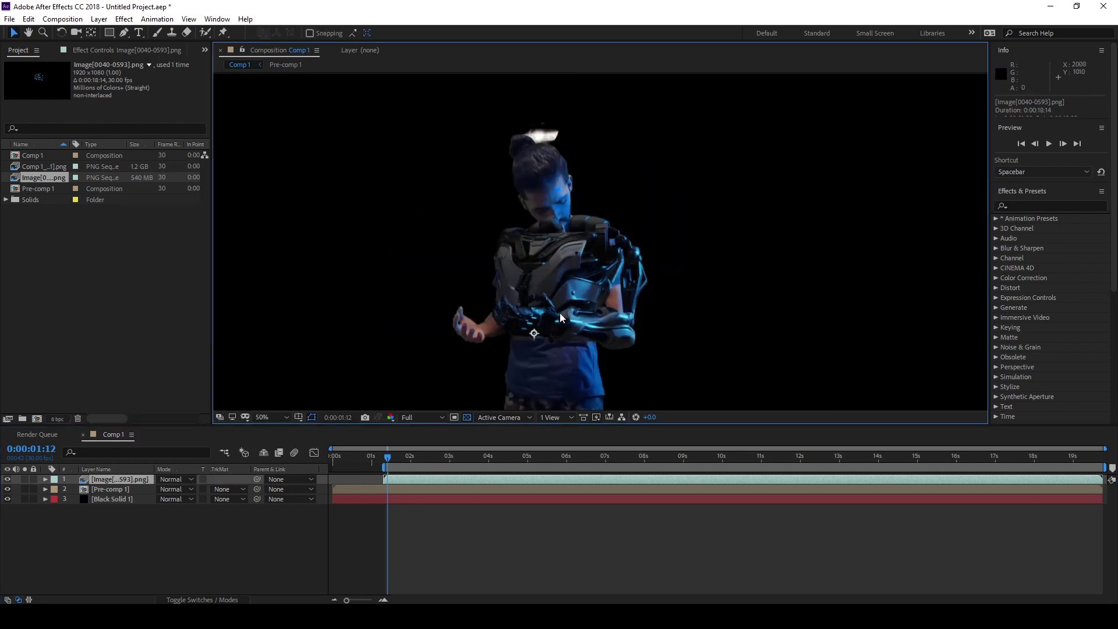
left_click_drag(560, 317, 560, 287)
left_click(443, 460)
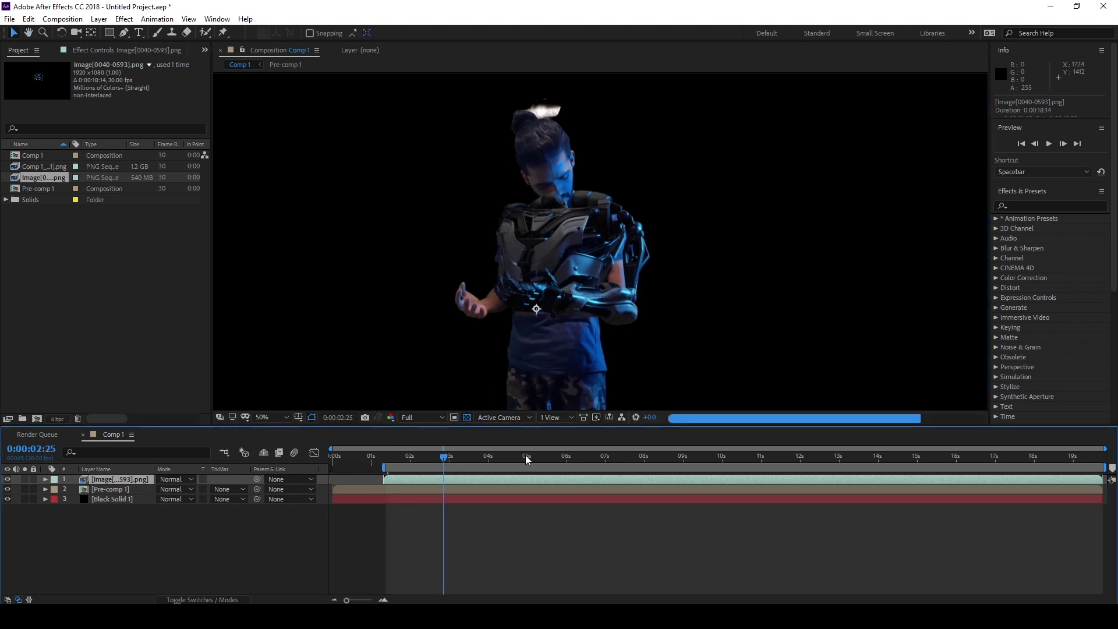
left_click(557, 459)
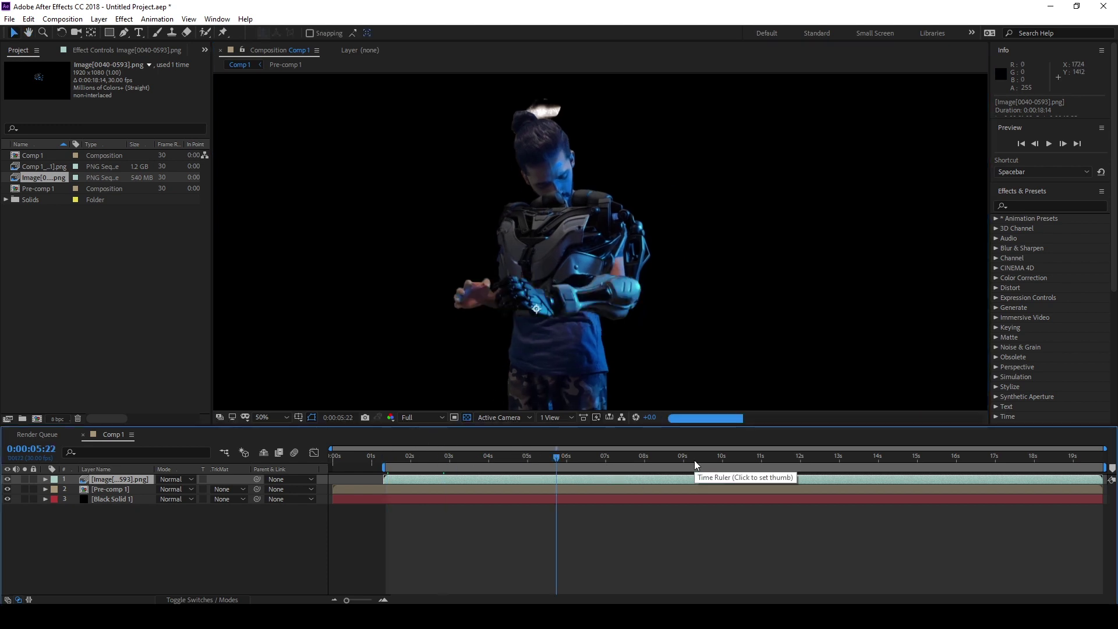
left_click(640, 460)
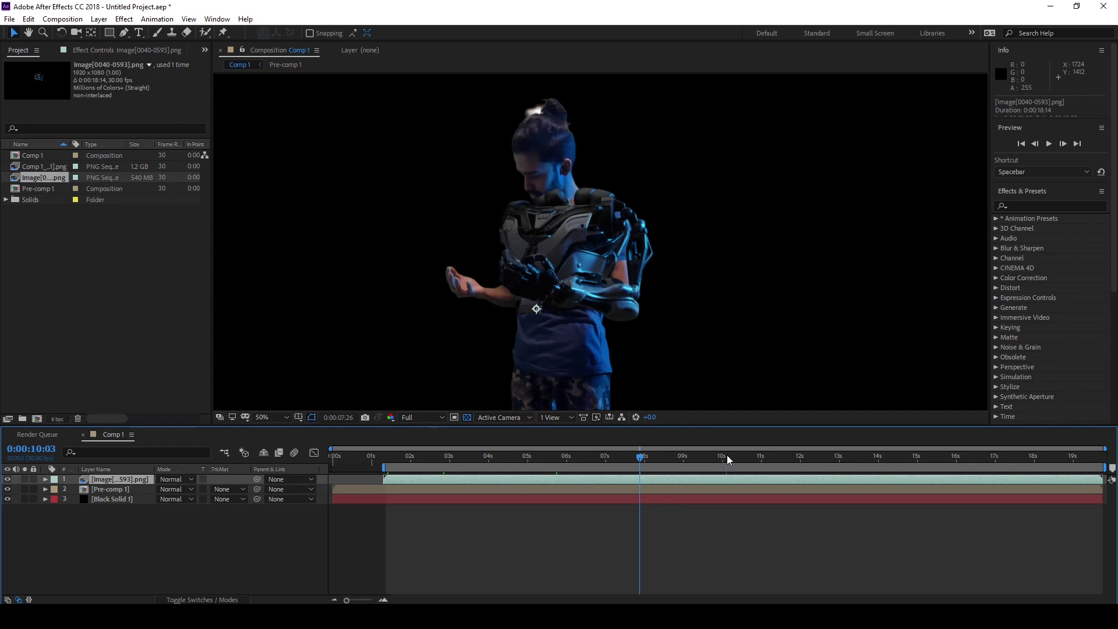
left_click(726, 460)
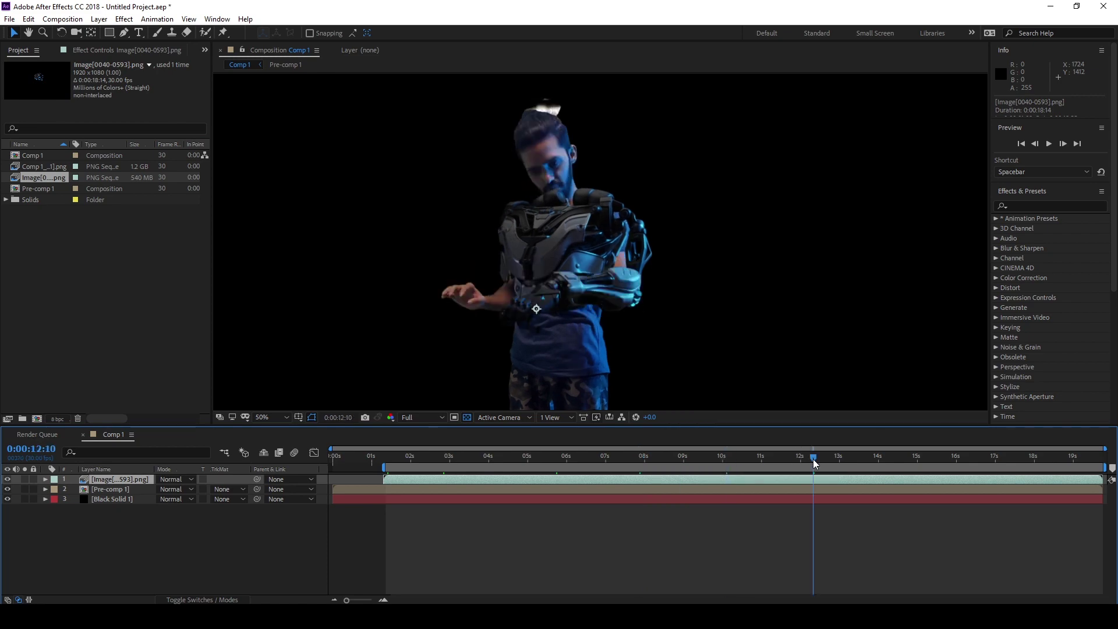
left_click(892, 460)
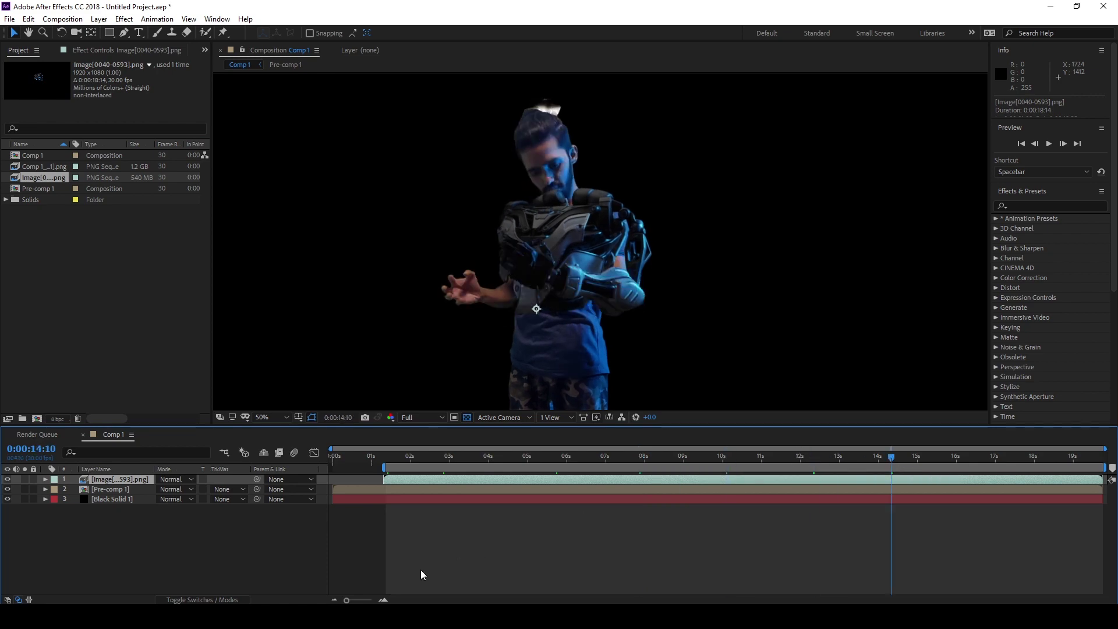
key("alt+Tab")
left_click(1042, 460)
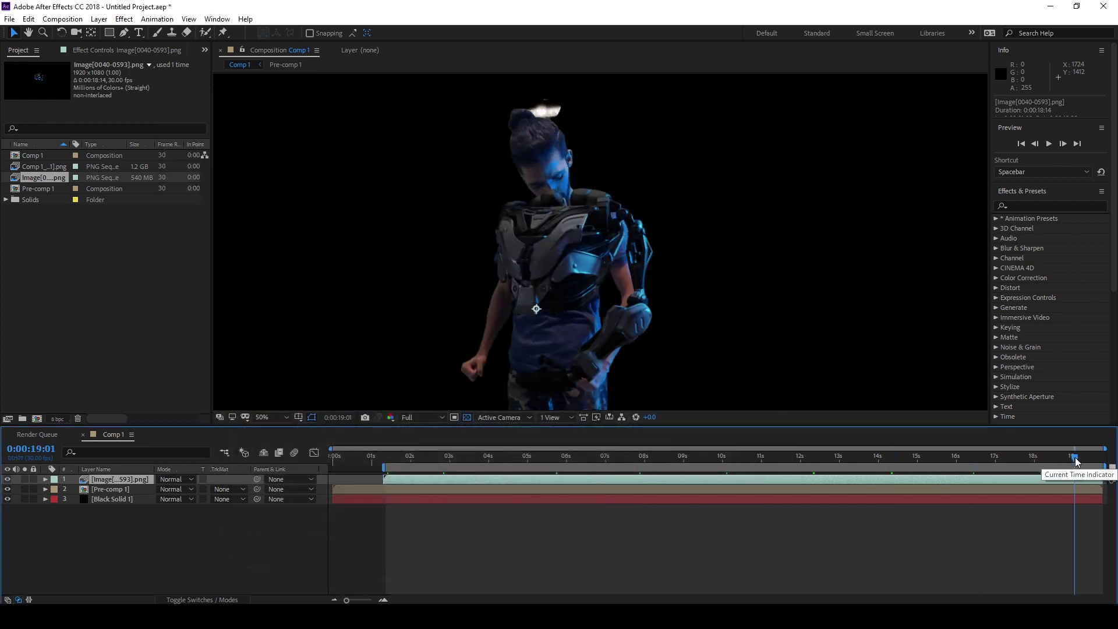
left_click(917, 458)
left_click(861, 458)
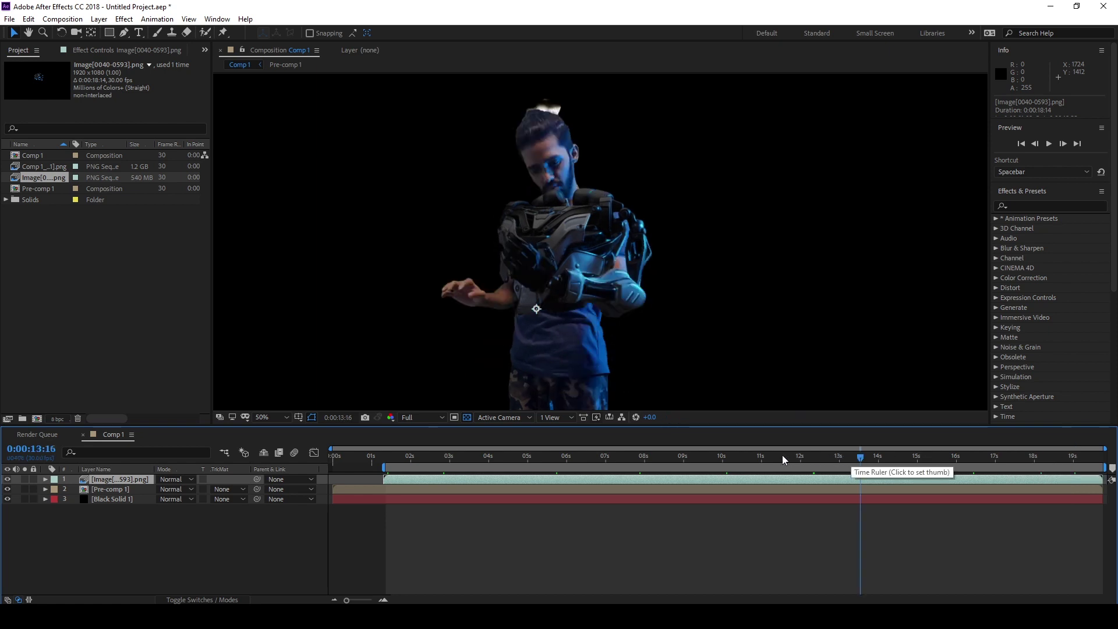
left_click(768, 459)
left_click(699, 459)
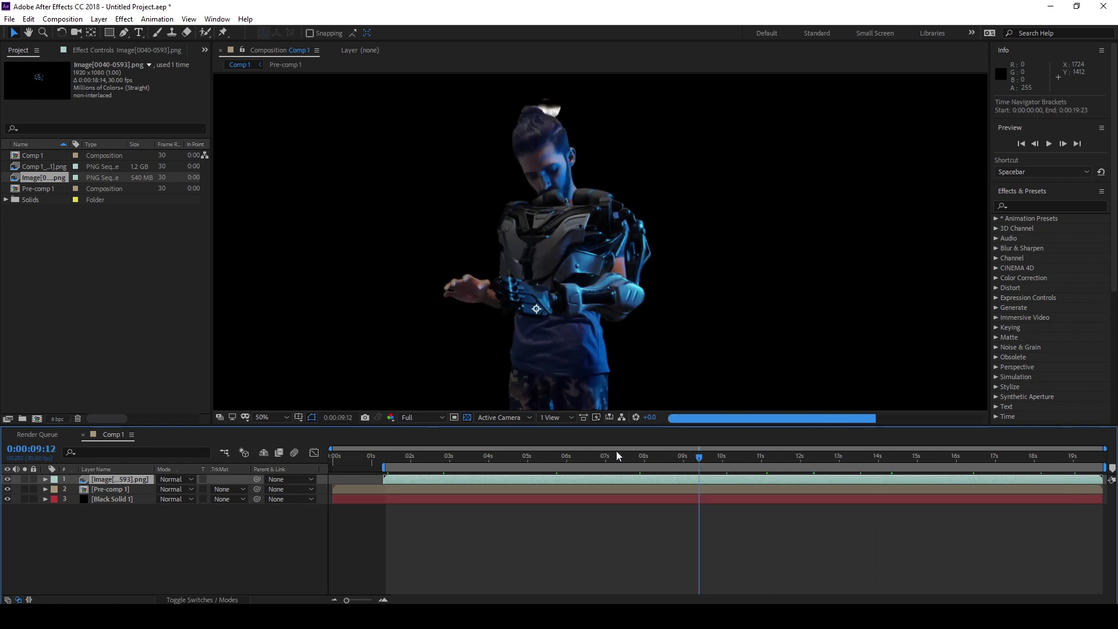
left_click(533, 457)
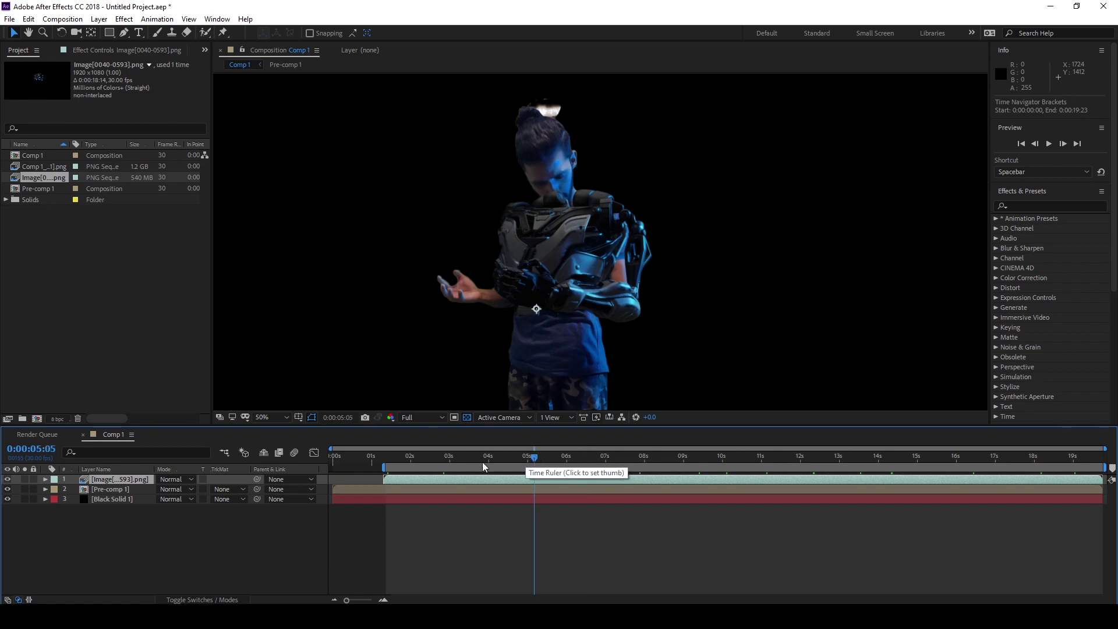
left_click(472, 458)
left_click(428, 461)
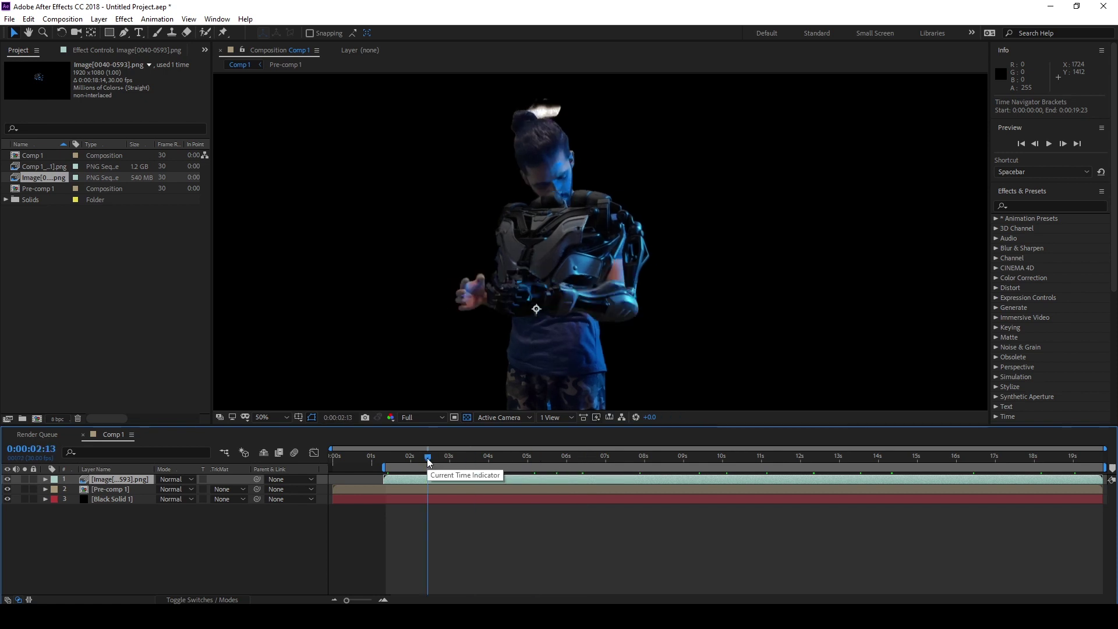
left_click(402, 460)
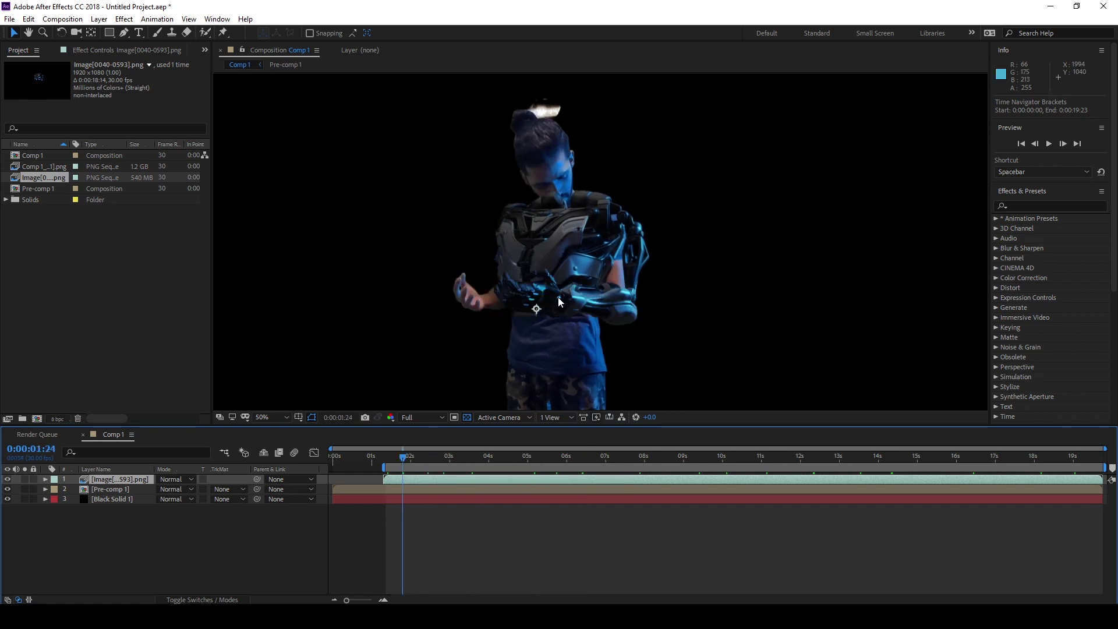
Examine the suit's chest and robotic arm over the man up close at 0:00:01:24.
scroll(559, 302, "up", 2)
scroll(569, 317, "down", 2)
scroll(576, 291, "up", 2)
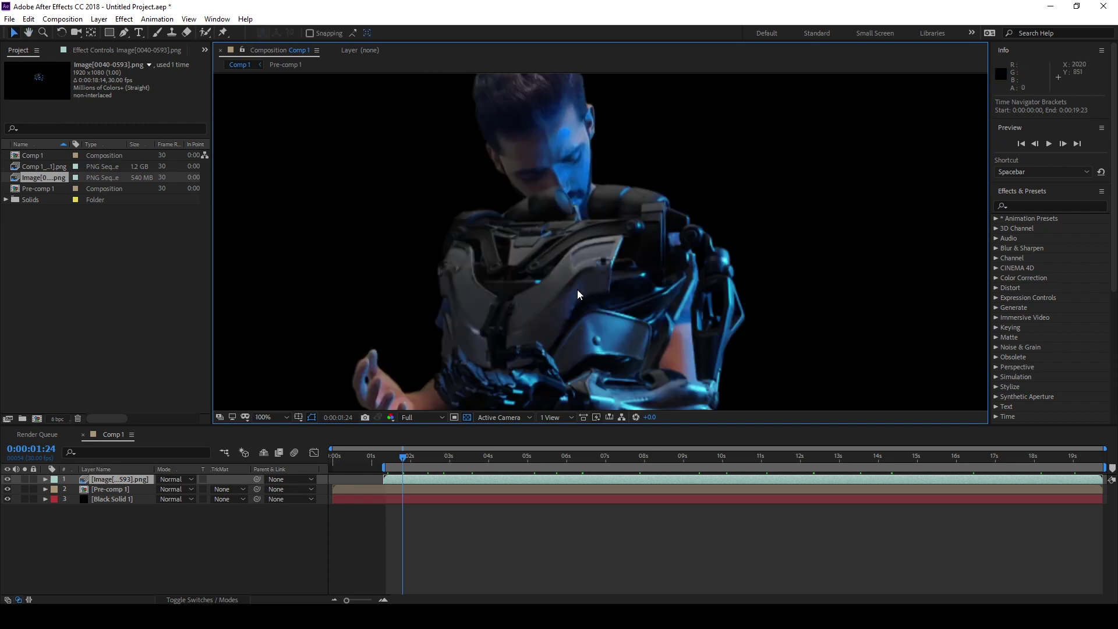
scroll(578, 289, "down", 2)
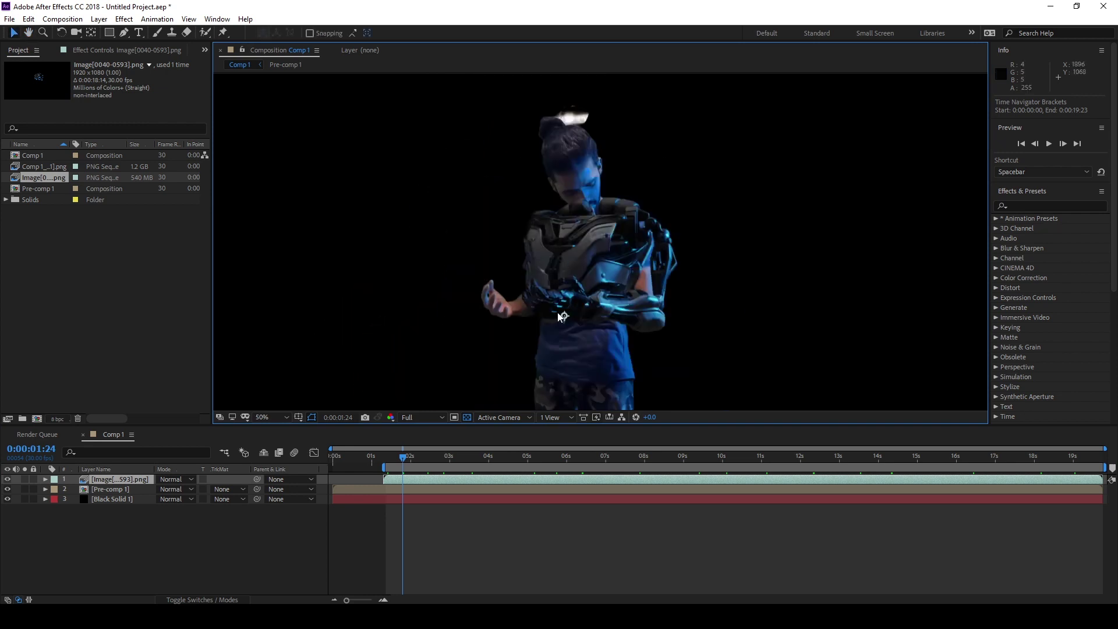
left_click(214, 588)
scroll(669, 280, "down", 1)
scroll(669, 279, "up", 2)
scroll(669, 280, "down", 1)
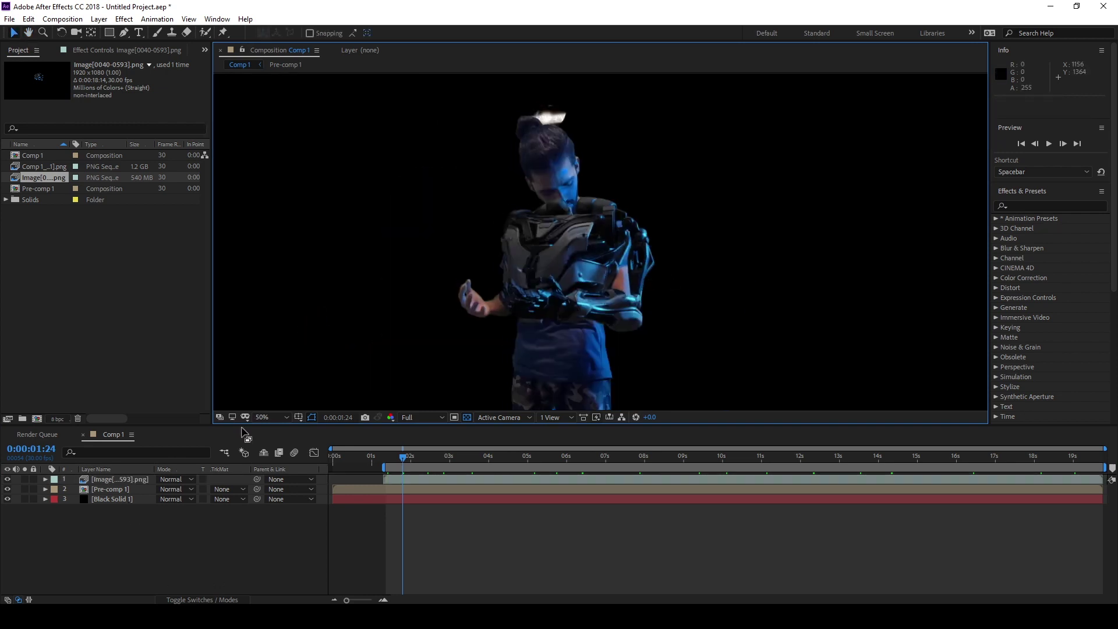
Draw a closed Pen tool mask on Pre-comp 1 around the man's head, body and bare arm, excluding the arm under the robotic arm.
left_click(128, 482)
left_click(123, 491)
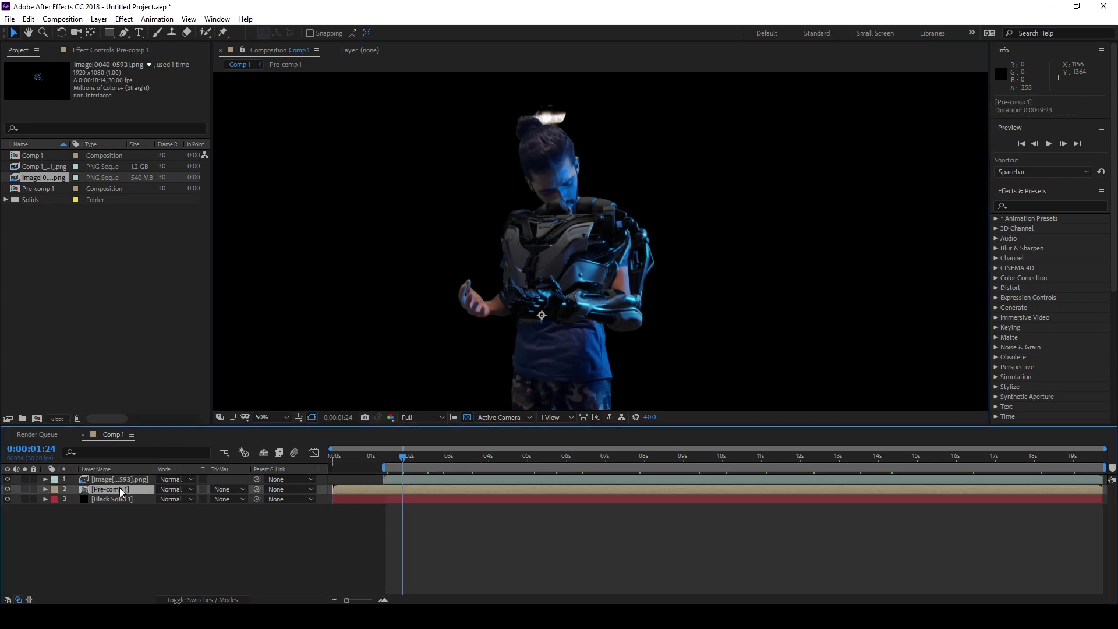
left_click(124, 34)
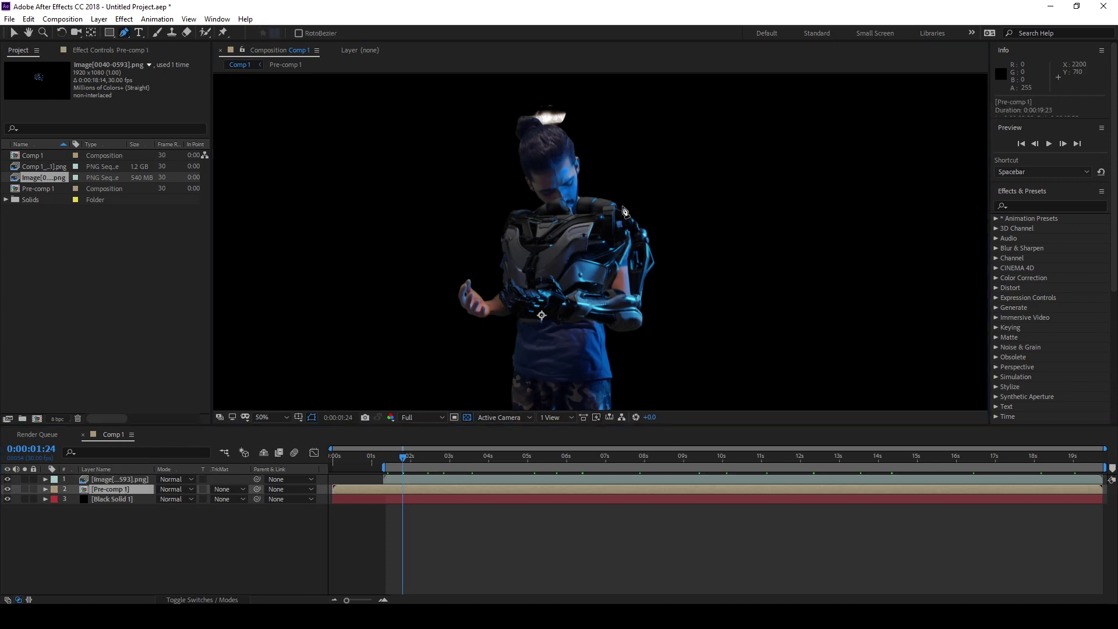
left_click(614, 188)
left_click(593, 243)
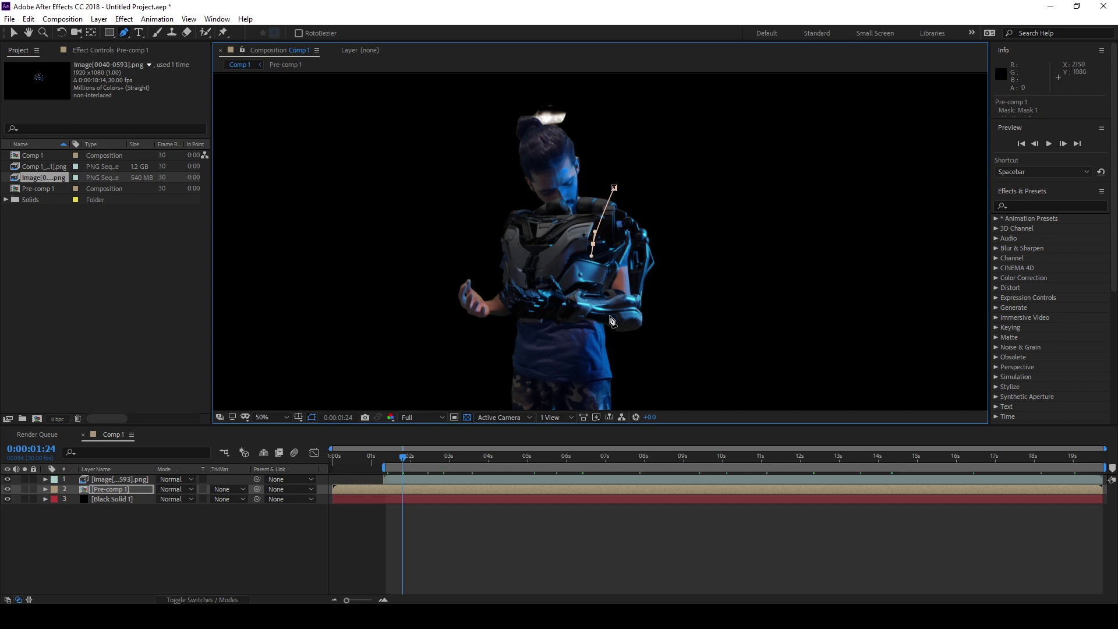
scroll(636, 364, "down", 2)
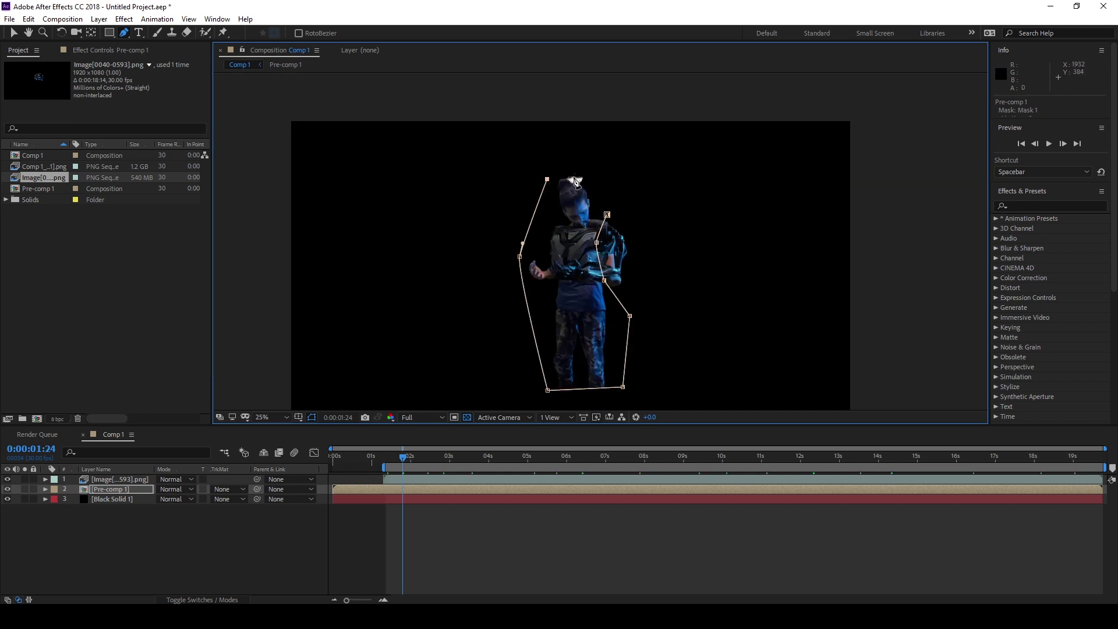
scroll(607, 216, "up", 4)
scroll(655, 348, "down", 2)
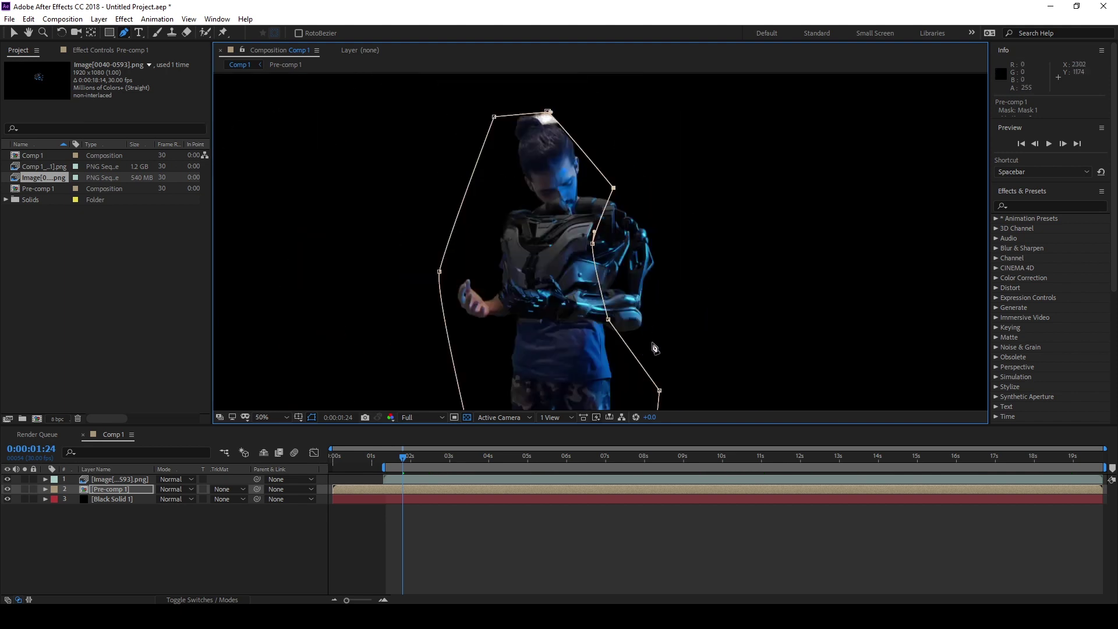
Move the mask's upper and outer points away from the man's head and hand, and adjust the point near the robotic elbow.
key("v")
left_click(547, 112)
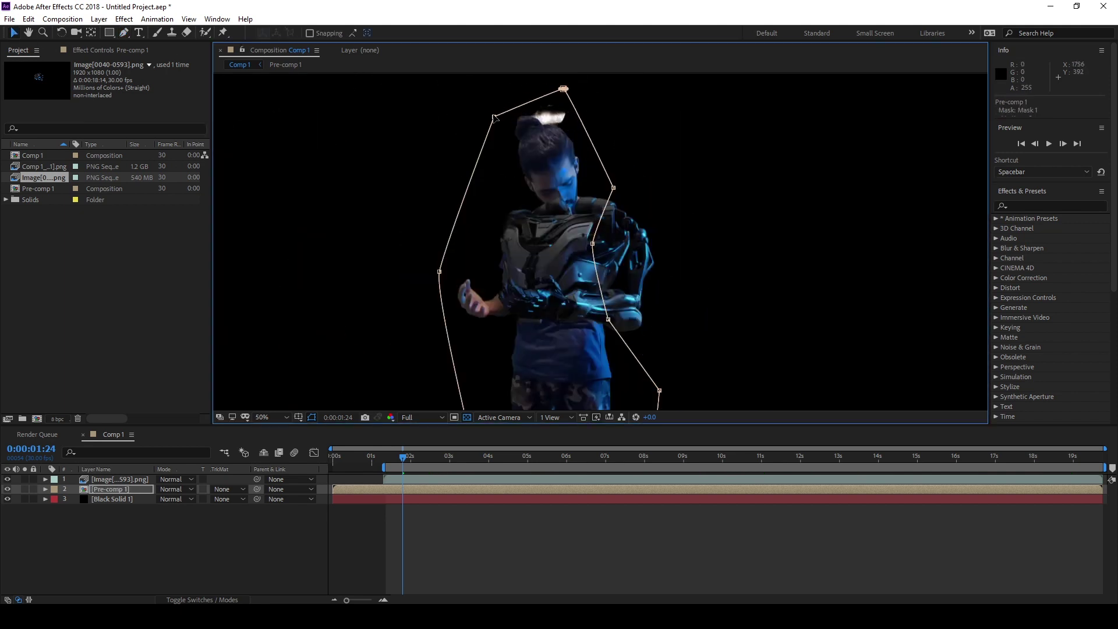
left_click_drag(494, 117, 472, 93)
left_click_drag(439, 271, 412, 269)
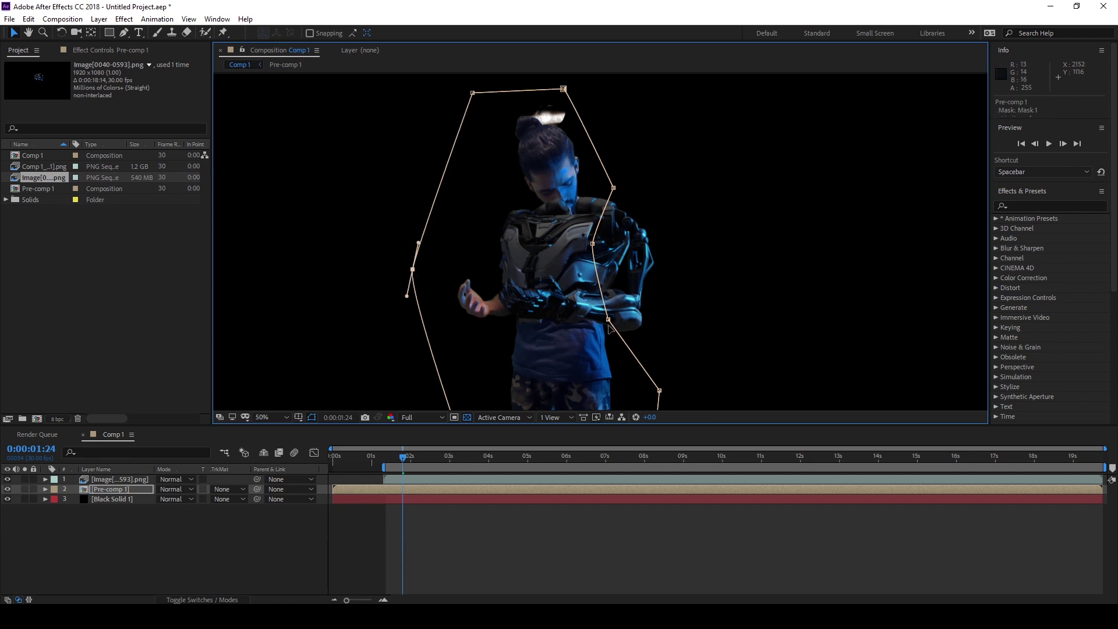
left_click_drag(608, 319, 600, 322)
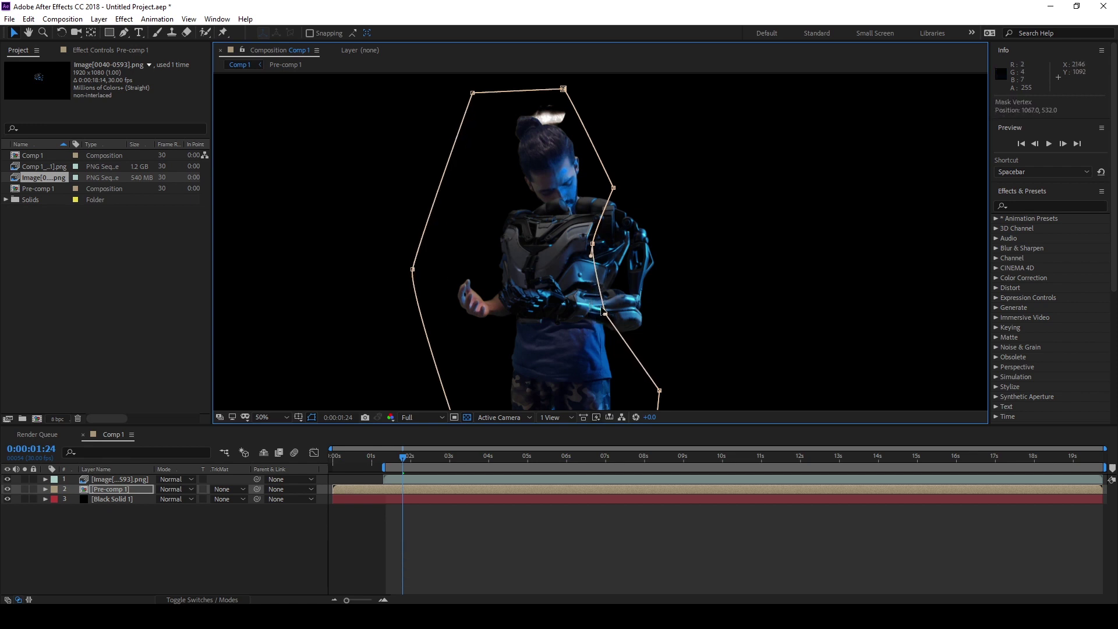
Check the mask across the timeline and shift its point near the robotic elbow outward at 0:00:12:20.
left_click(454, 465)
scroll(702, 291, "down", 2)
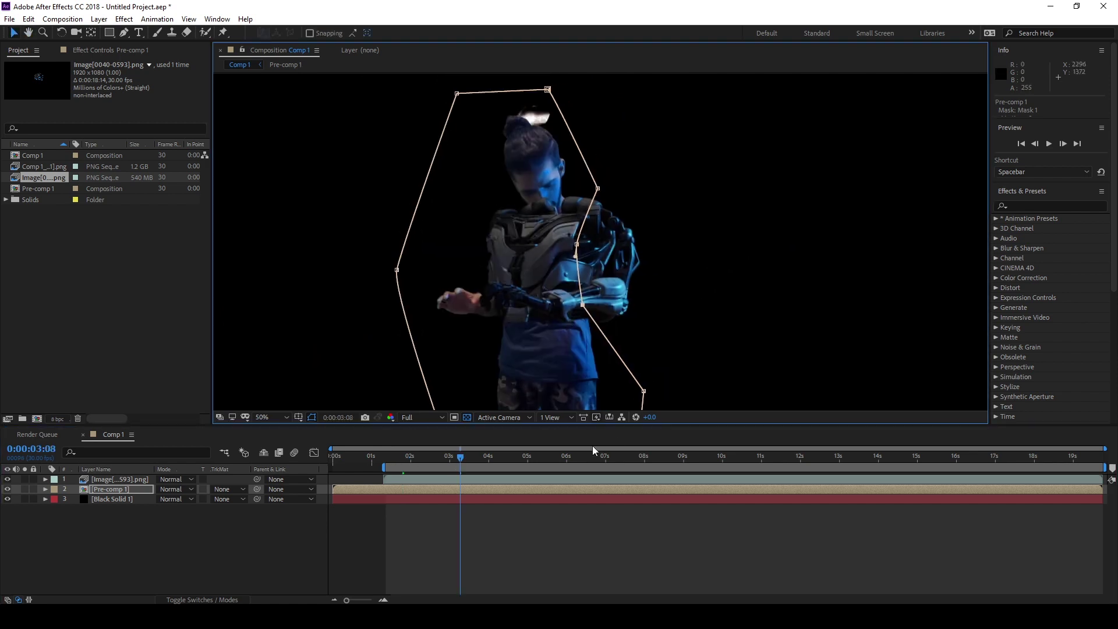
left_click(512, 458)
left_click(565, 458)
left_click(650, 458)
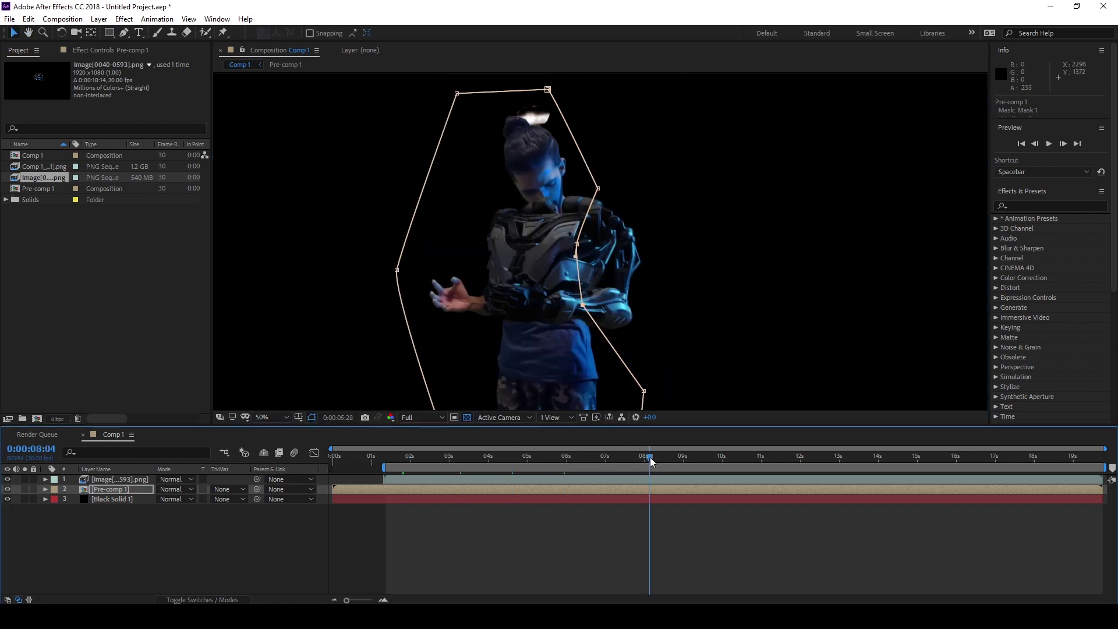
left_click(708, 457)
left_click(776, 457)
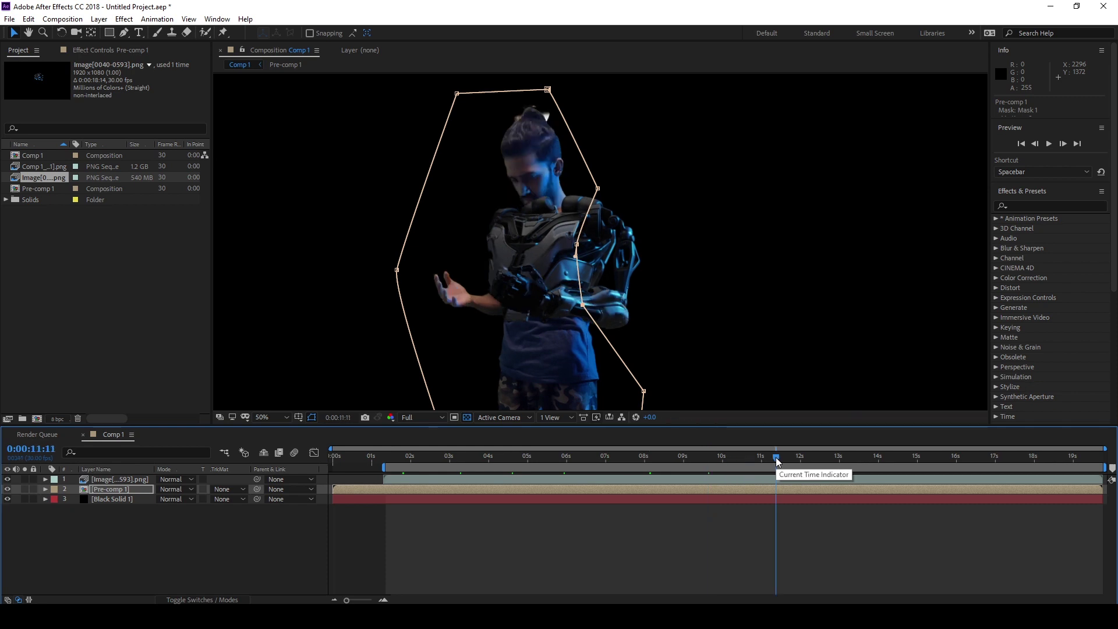
left_click(827, 457)
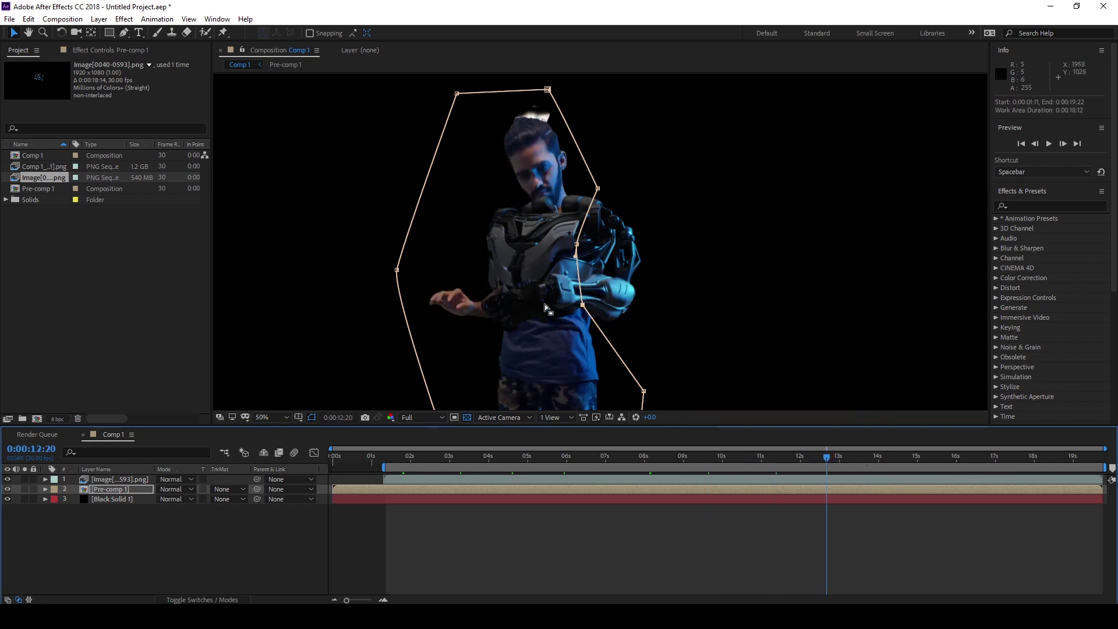
left_click_drag(582, 305, 592, 307)
left_click(918, 457)
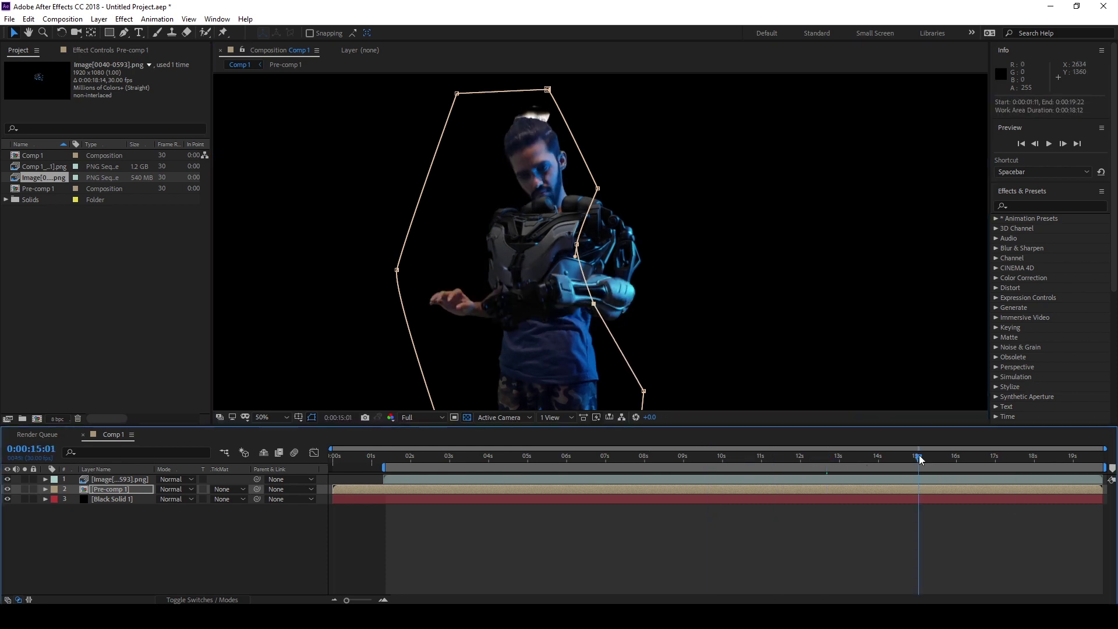
Rename the Blender-rendered suit sequence layer as "suit".
scroll(539, 262, "up", 2)
middle_click_drag(482, 201, 543, 218)
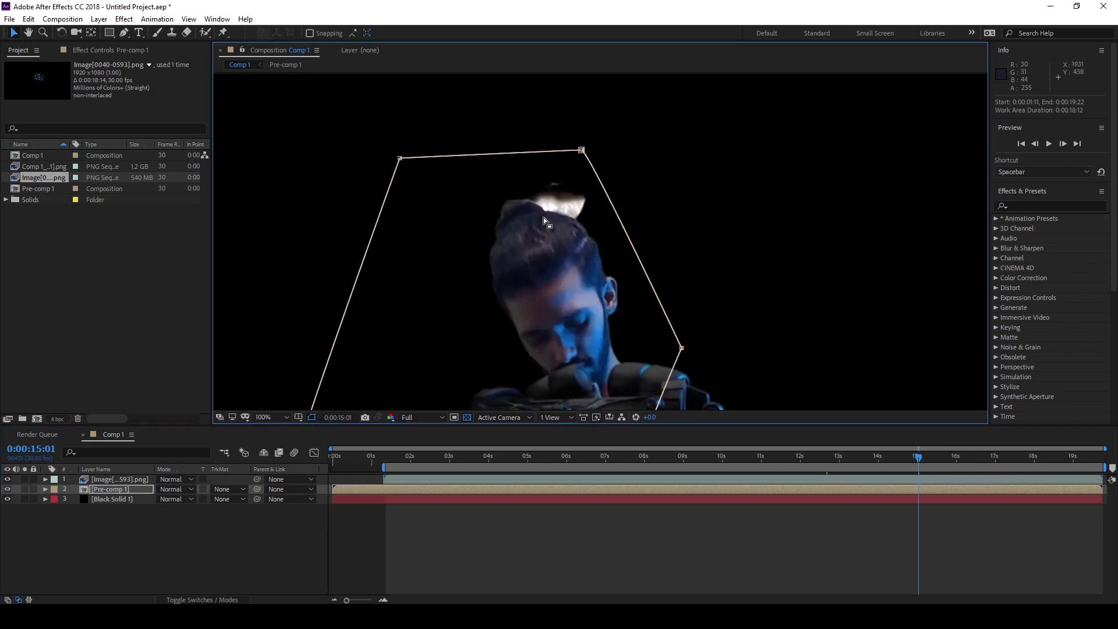
left_click(125, 490)
scroll(589, 388, "down", 1)
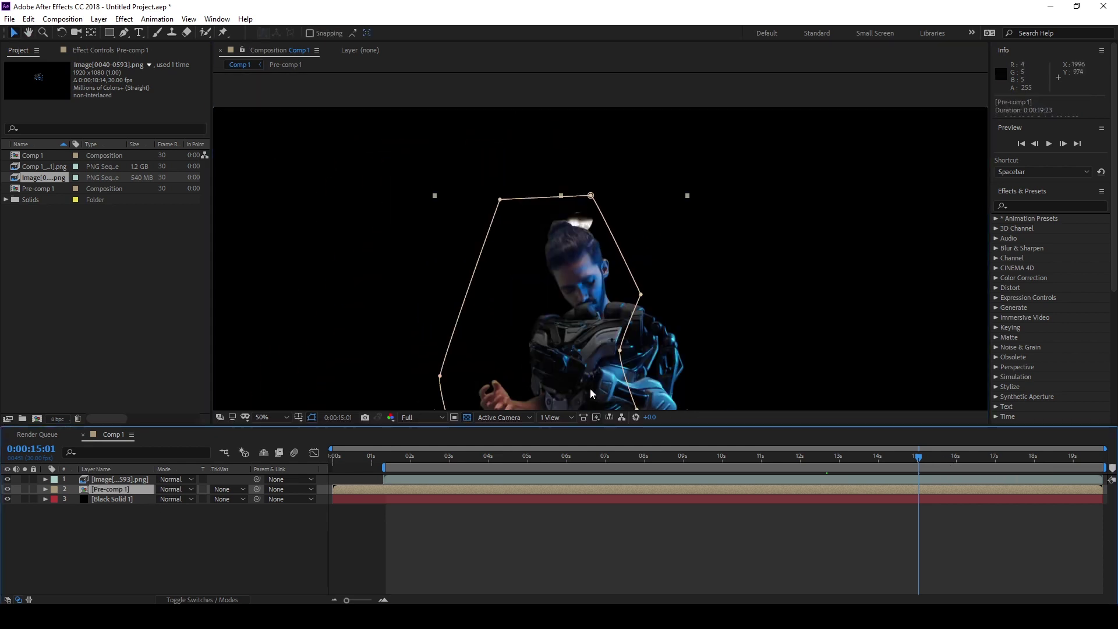
middle_click_drag(589, 388, 587, 289)
scroll(586, 268, "up", 1)
middle_click_drag(468, 244, 438, 302)
left_click(107, 478)
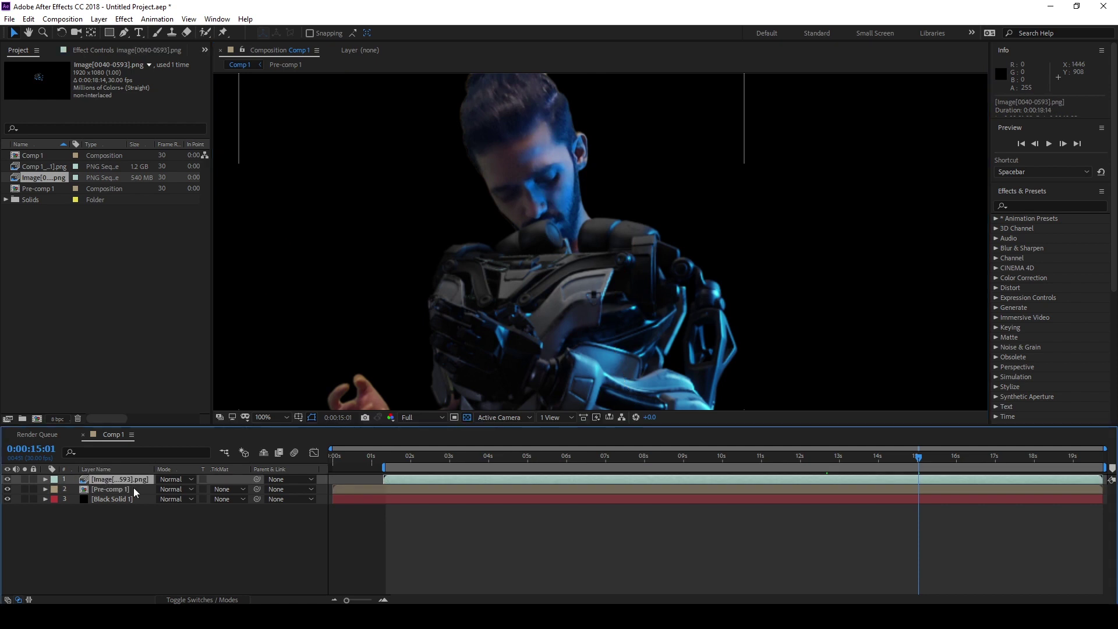
key("Return")
type("suit")
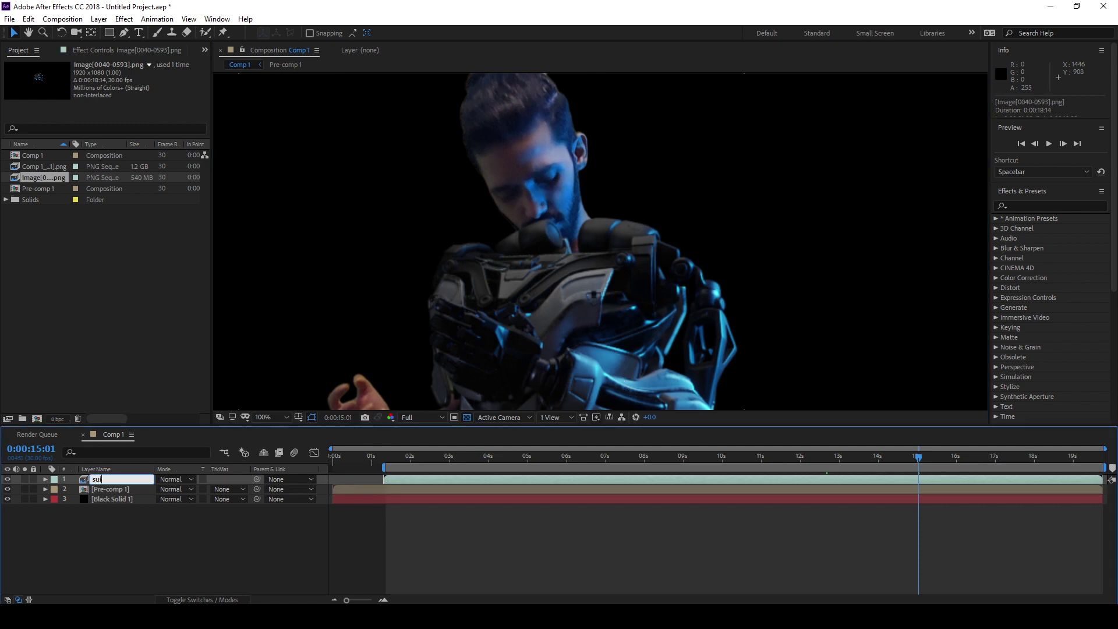
key("Return")
Draw a closed Pen tool mask on the suit layer around the man's beard and chin, and set it to Subtract.
left_click(124, 33)
scroll(585, 249, "up", 1)
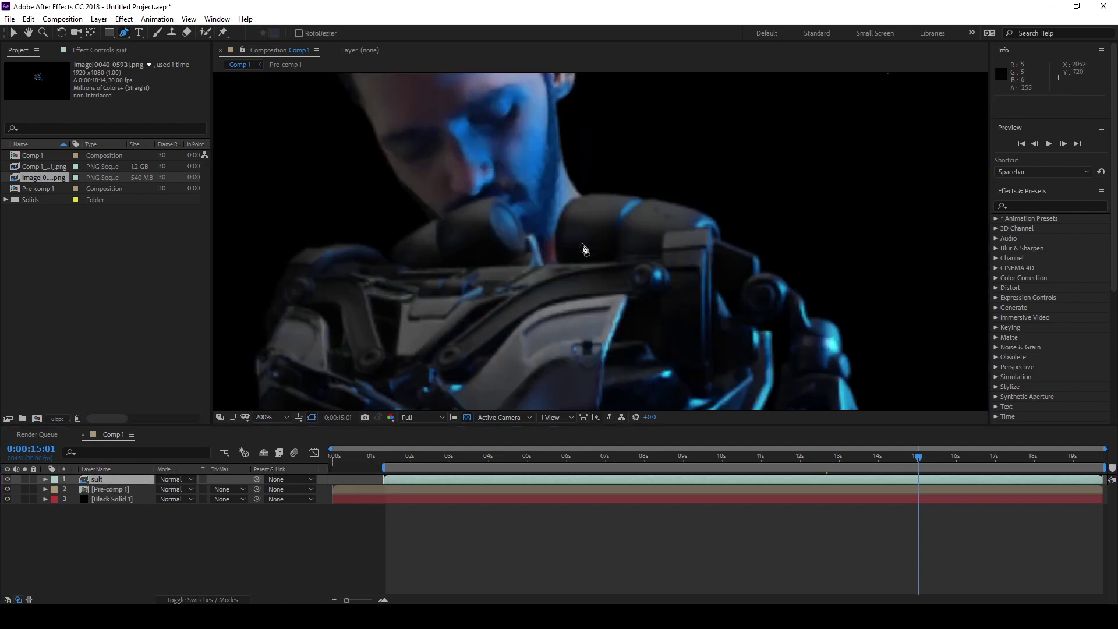
left_click(415, 203)
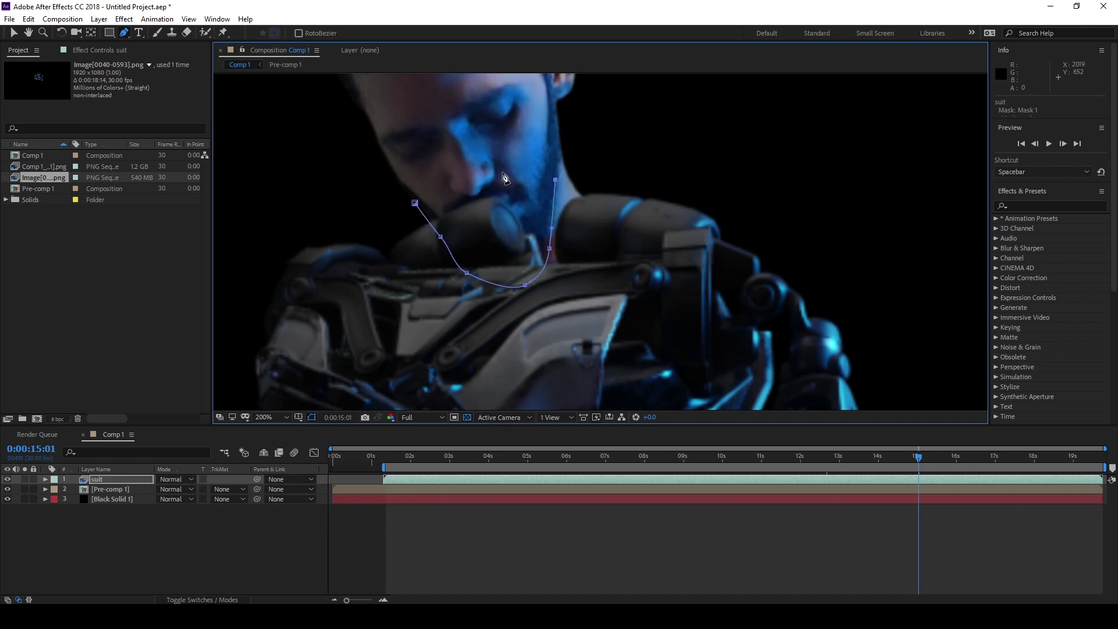
left_click(416, 203)
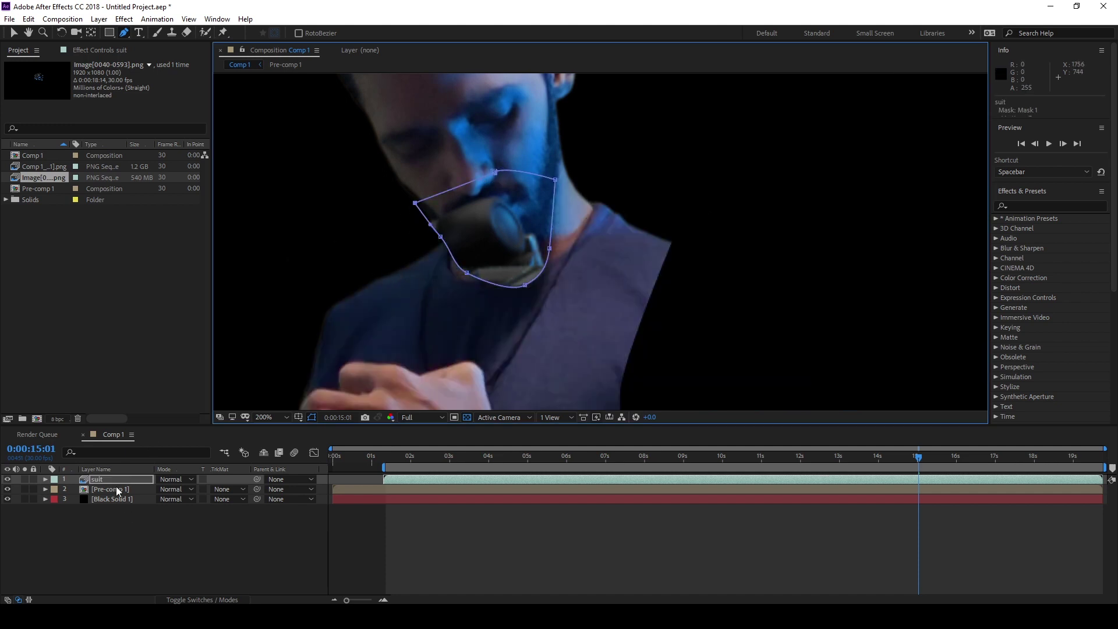
key("m")
left_click(175, 489)
left_click(192, 530)
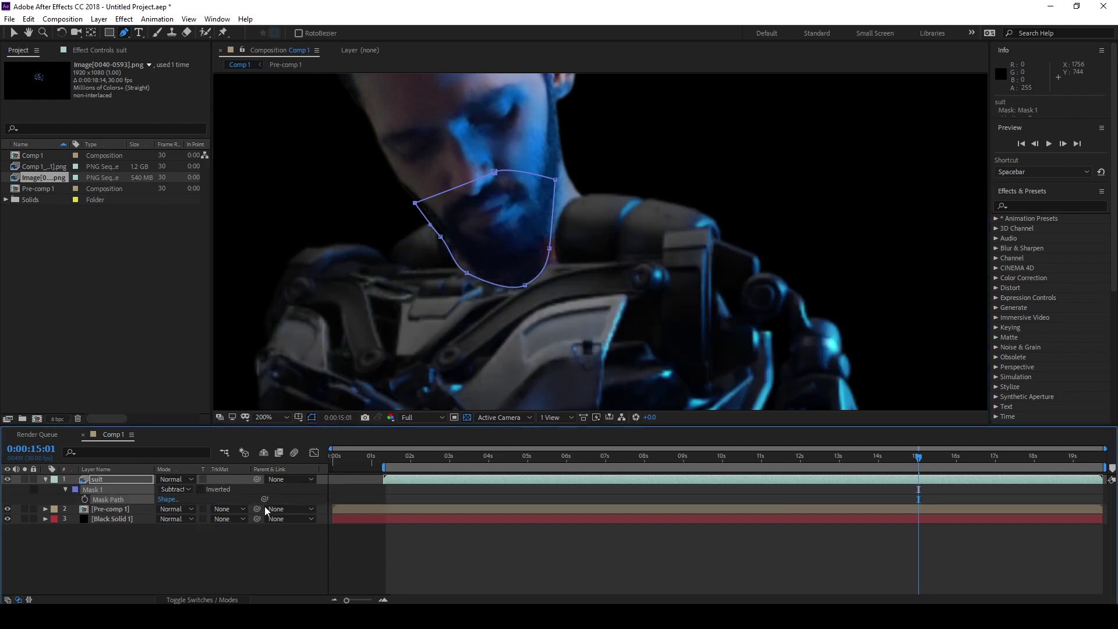
Adjust the suit mask's points to follow the chin and extend its upper corner up the jaw toward the ear.
left_click(470, 274)
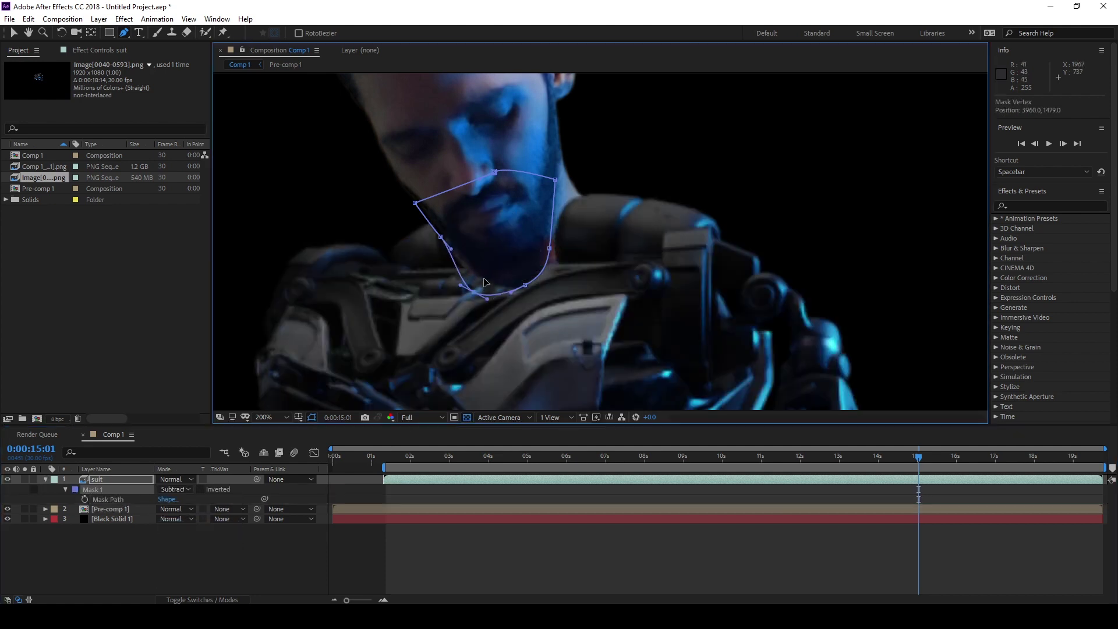
left_click_drag(524, 285, 515, 275)
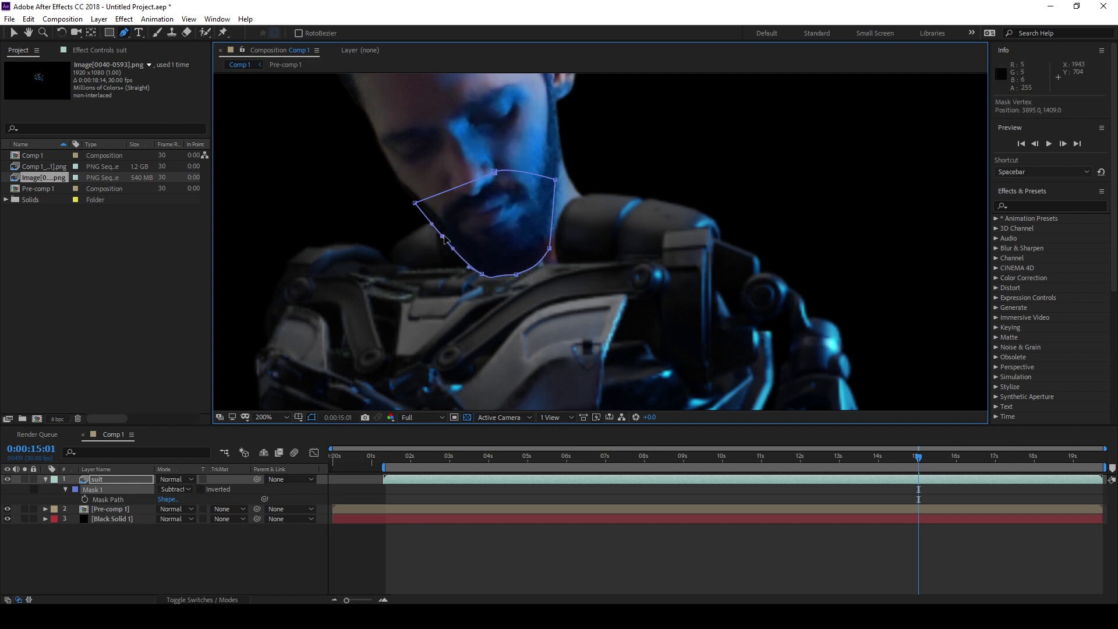
left_click_drag(555, 179, 564, 153)
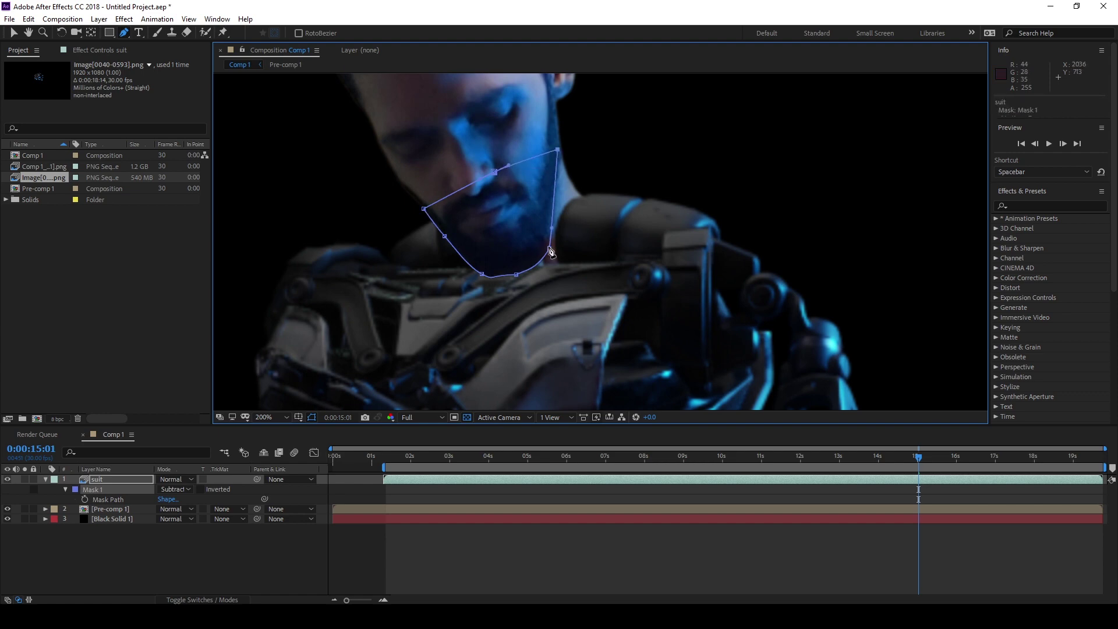
Draw a second closed mask on Pre-comp 1 around the bright leftover above the hair and set it to Subtract.
scroll(550, 256, "down", 2)
scroll(549, 285, "up", 1)
scroll(548, 285, "down", 1)
middle_click_drag(543, 251, 552, 331)
scroll(563, 281, "up", 2)
scroll(562, 280, "down", 2)
middle_click_drag(562, 283, 573, 222)
scroll(573, 222, "up", 1)
left_click(107, 509)
scroll(554, 256, "up", 2)
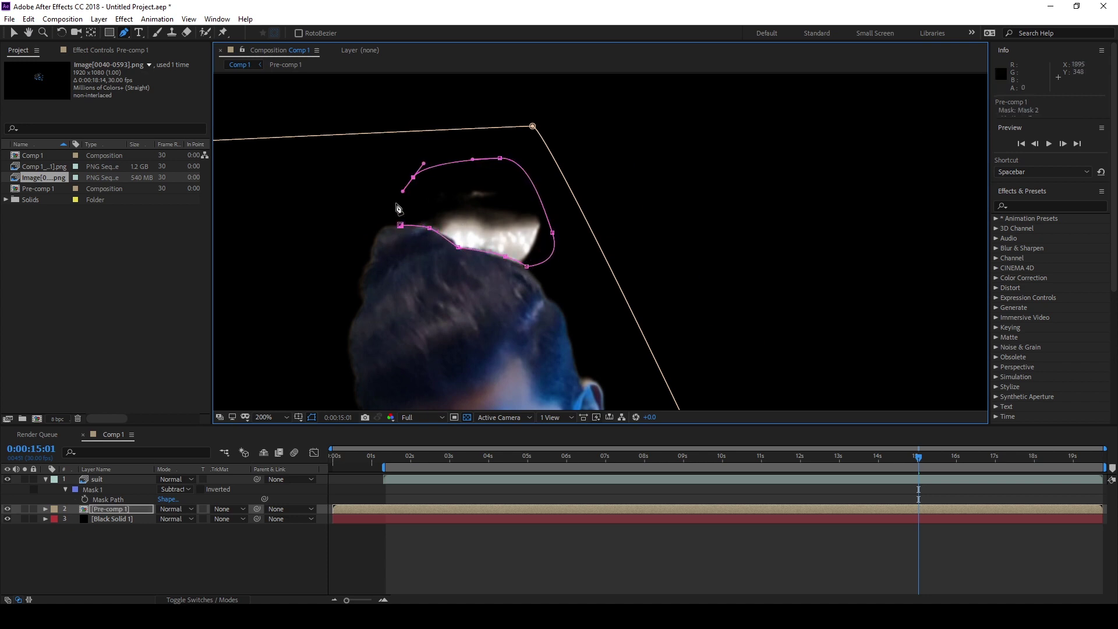
left_click(108, 510)
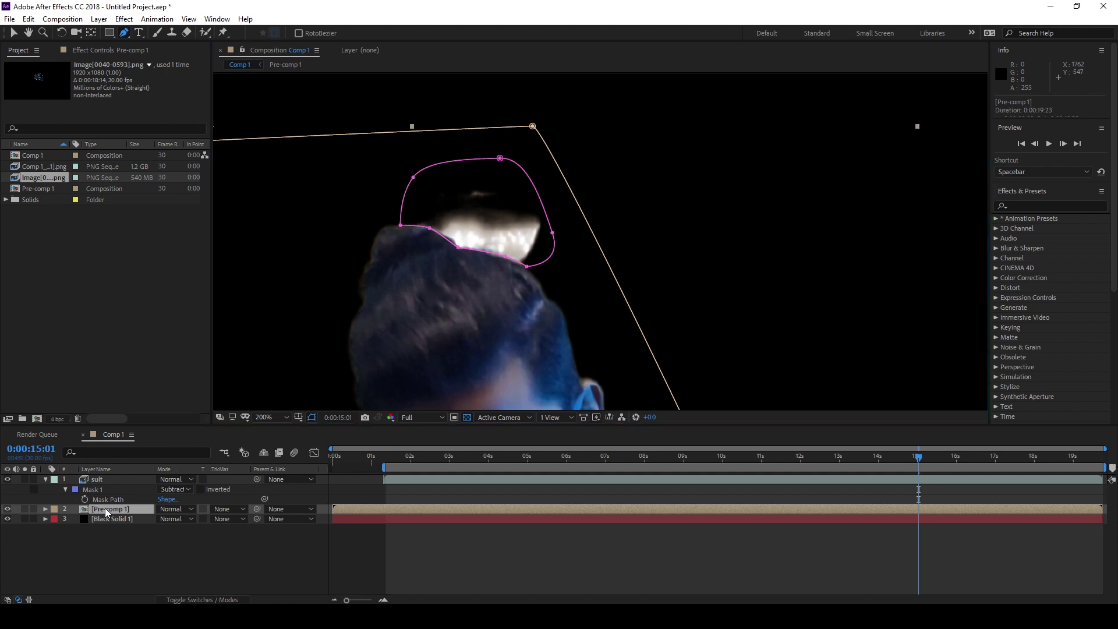
key("m")
left_click(175, 538)
left_click(189, 475)
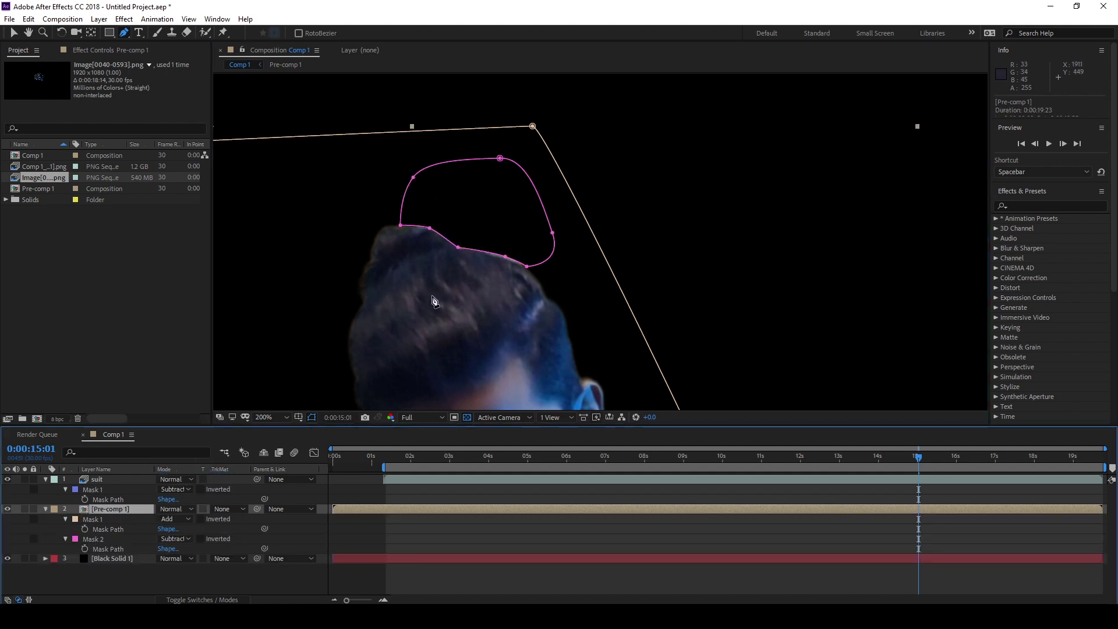
Deselect the layer and examine the masked man and suit in the full frame.
scroll(431, 300, "down", 3)
left_click(13, 33)
scroll(297, 262, "down", 1)
left_click(311, 330)
scroll(567, 275, "up", 2)
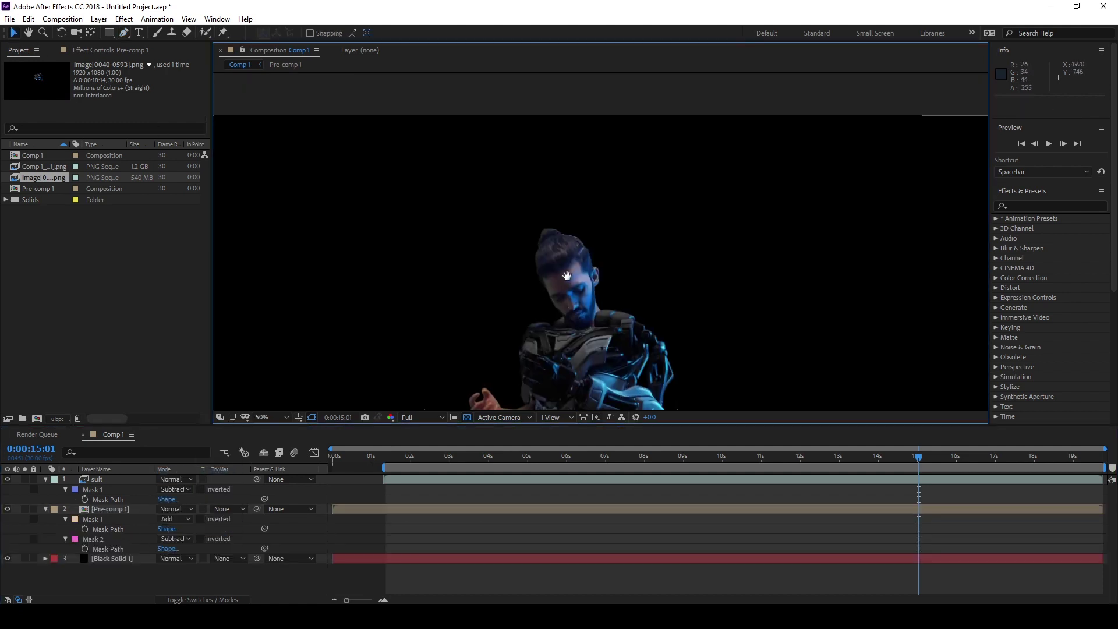
middle_click_drag(582, 378, 575, 246)
scroll(575, 247, "down", 1)
middle_click_drag(573, 294, 567, 270)
Import the background PNG sequence from the BG folder inside Final BG.
right_click(56, 237)
mouse_move(86, 296)
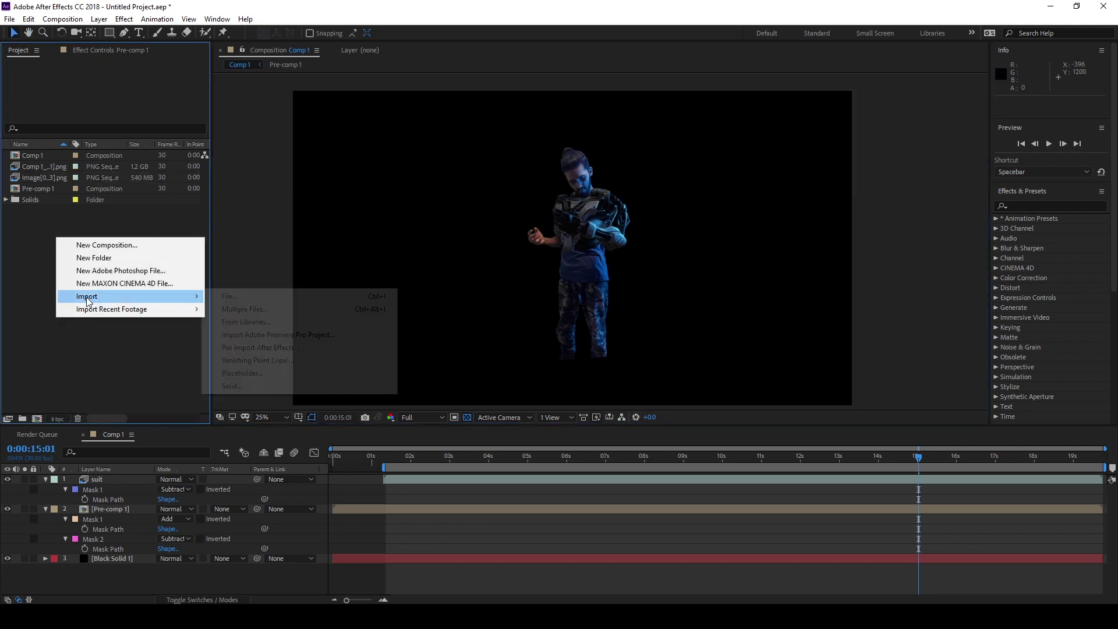
left_click(227, 295)
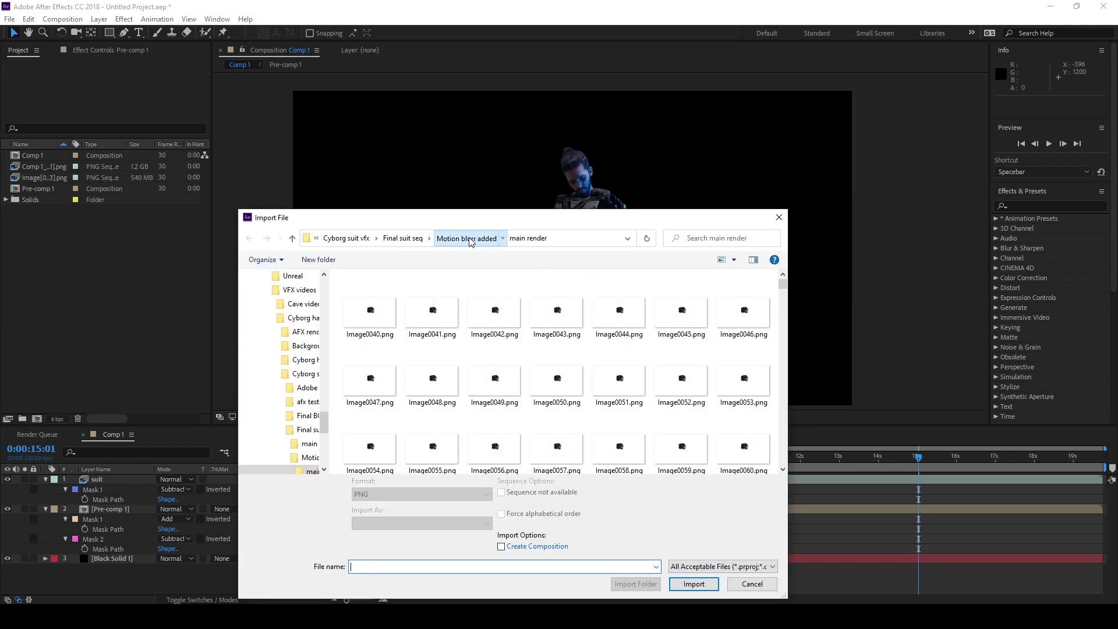
left_click(472, 240)
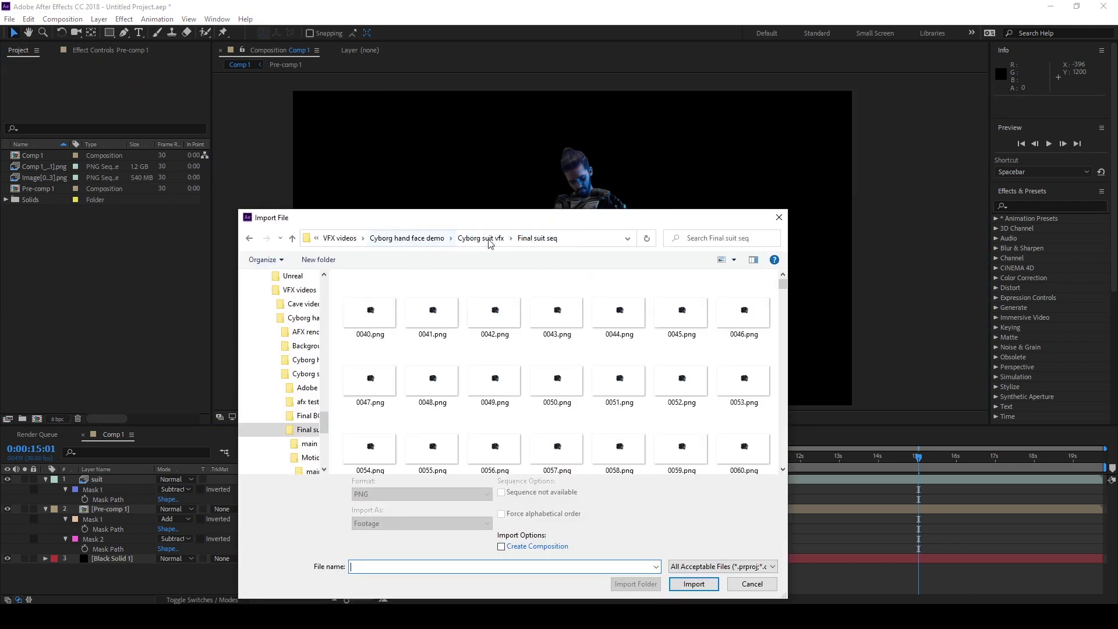
left_click(489, 244)
double_click(373, 291)
double_click(384, 311)
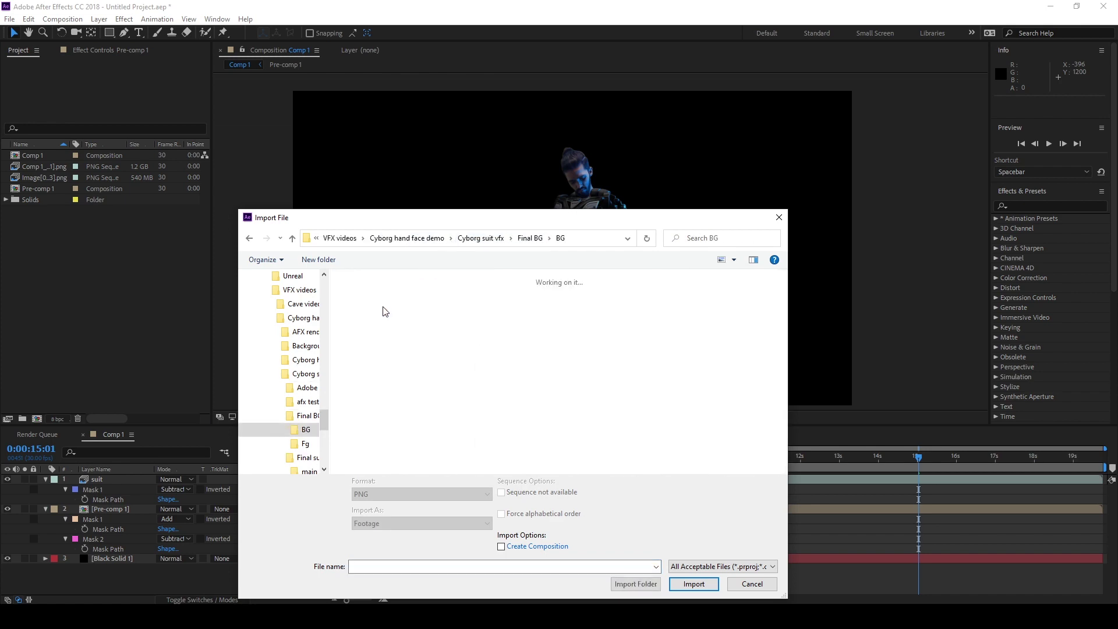
left_click(377, 308)
left_click(694, 584)
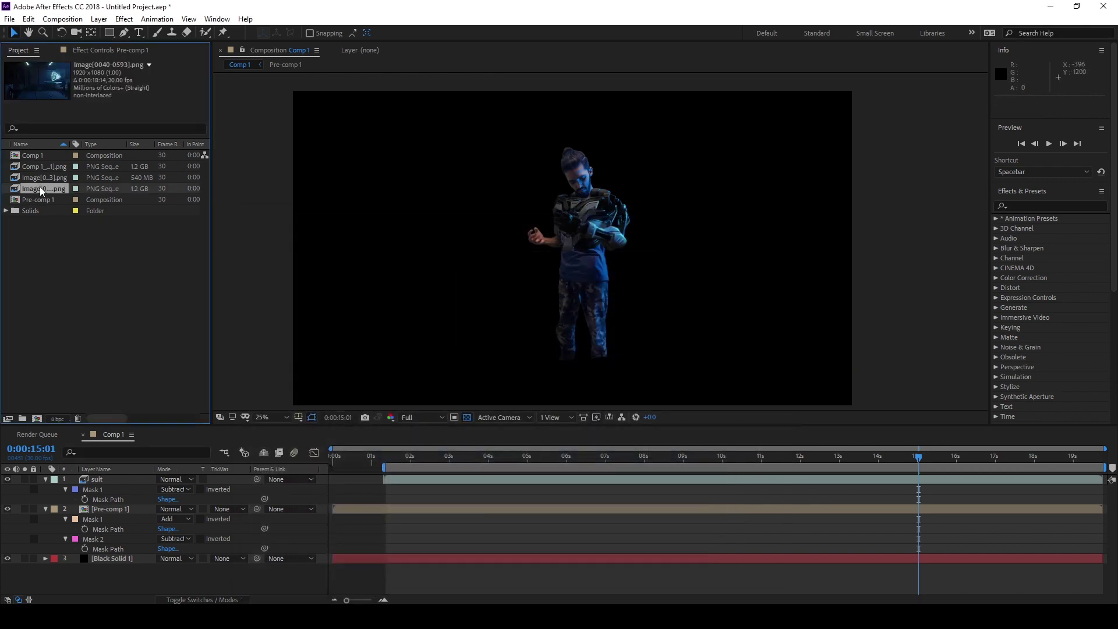
Place the background sequence between Pre-comp 1 and the black solid, and scale it to 138%.
left_click_drag(92, 417, 99, 553)
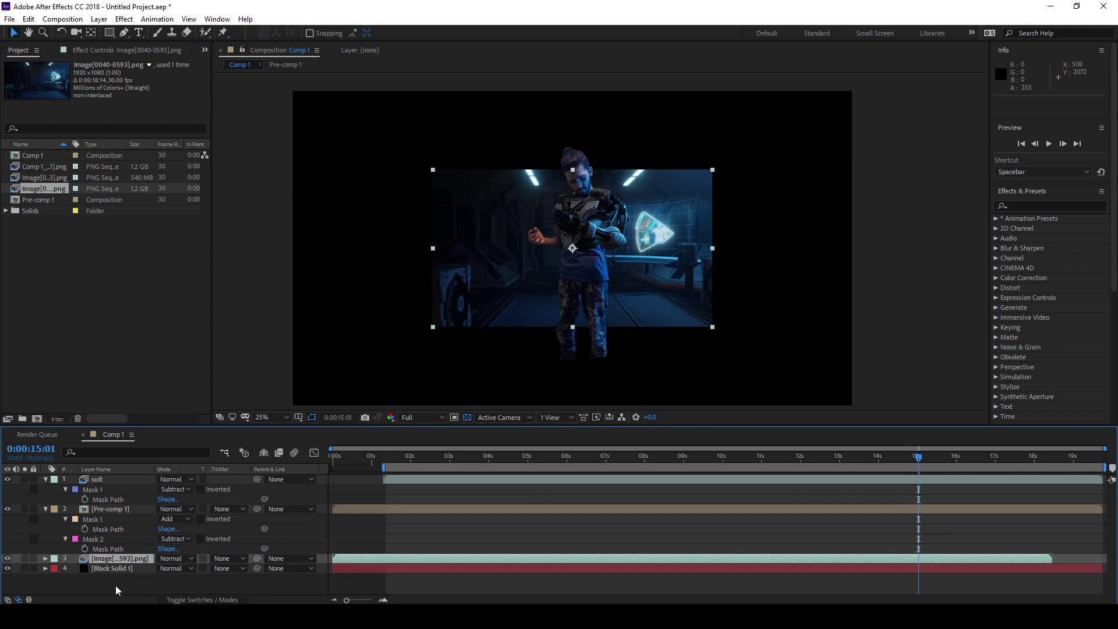
key("s")
left_click_drag(174, 568, 195, 568)
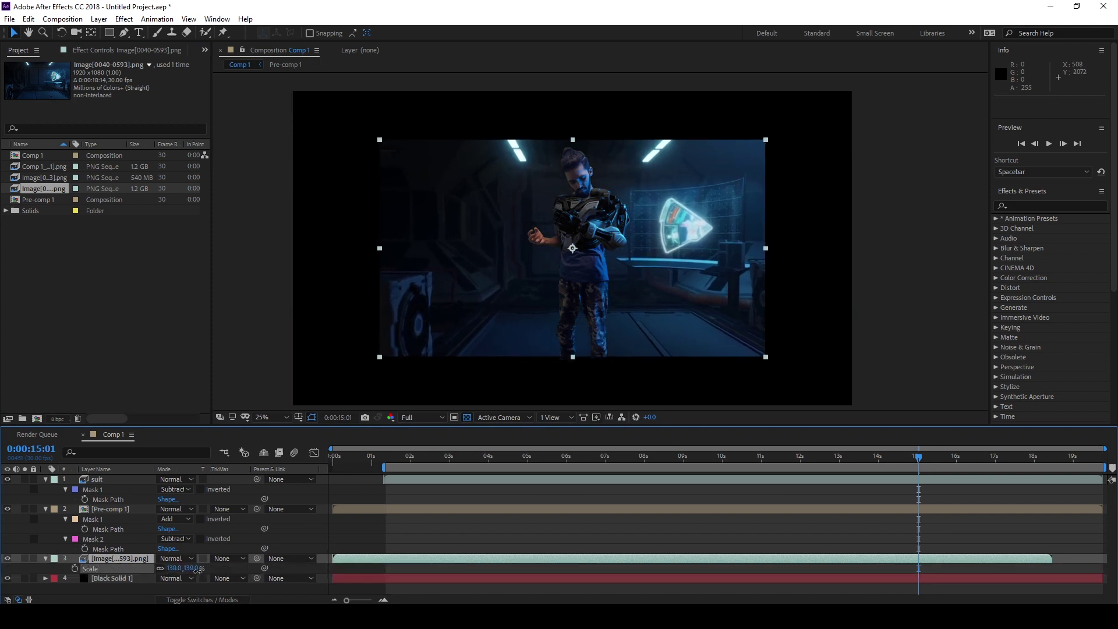
scroll(555, 297, "up", 1)
scroll(578, 275, "up", 2)
scroll(578, 276, "down", 6)
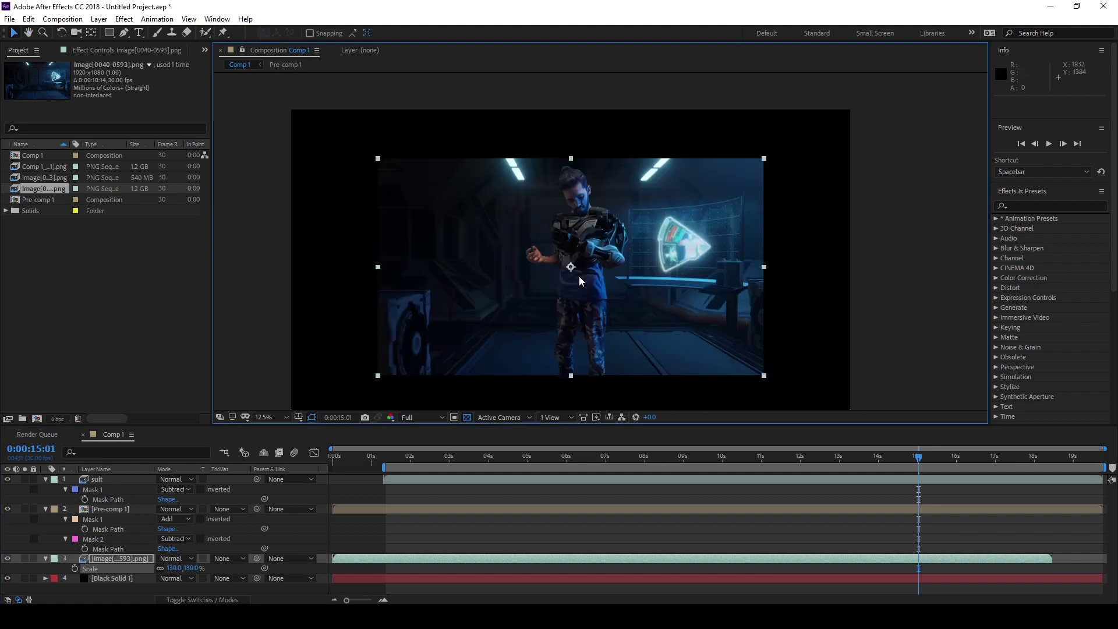
Import the foreground image Image0401.png from the Fg folder inside Final BG.
right_click(54, 264)
mouse_move(96, 328)
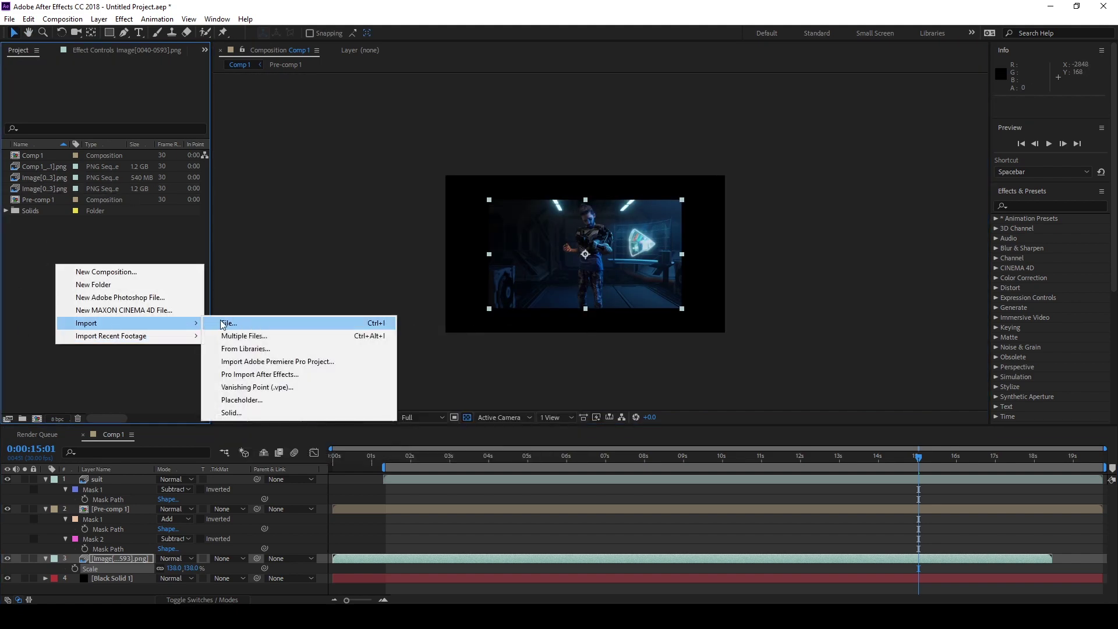
left_click(220, 319)
left_click(531, 237)
double_click(424, 305)
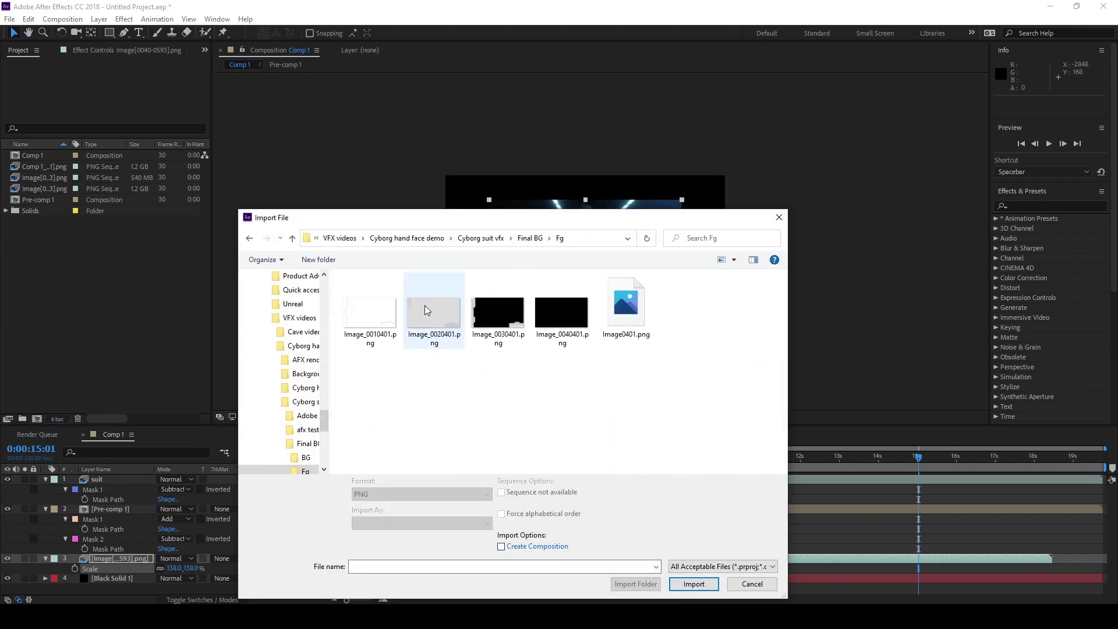
left_click(626, 312)
left_click(693, 576)
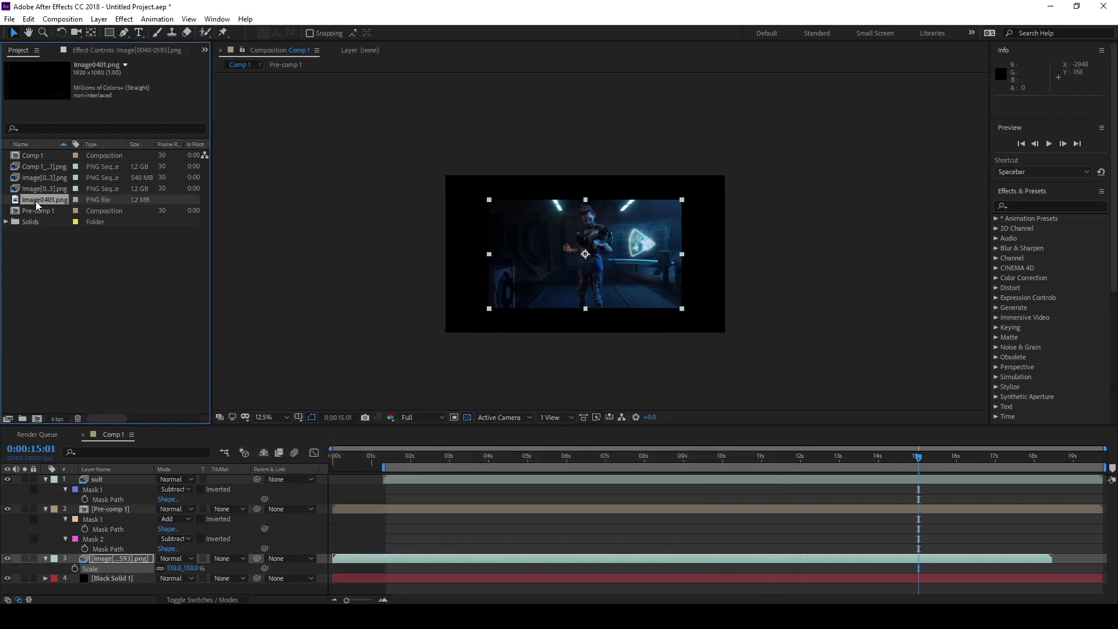
Place Image0401.png above all other layers and scale it to 138%.
left_click_drag(38, 201, 93, 479)
key("s")
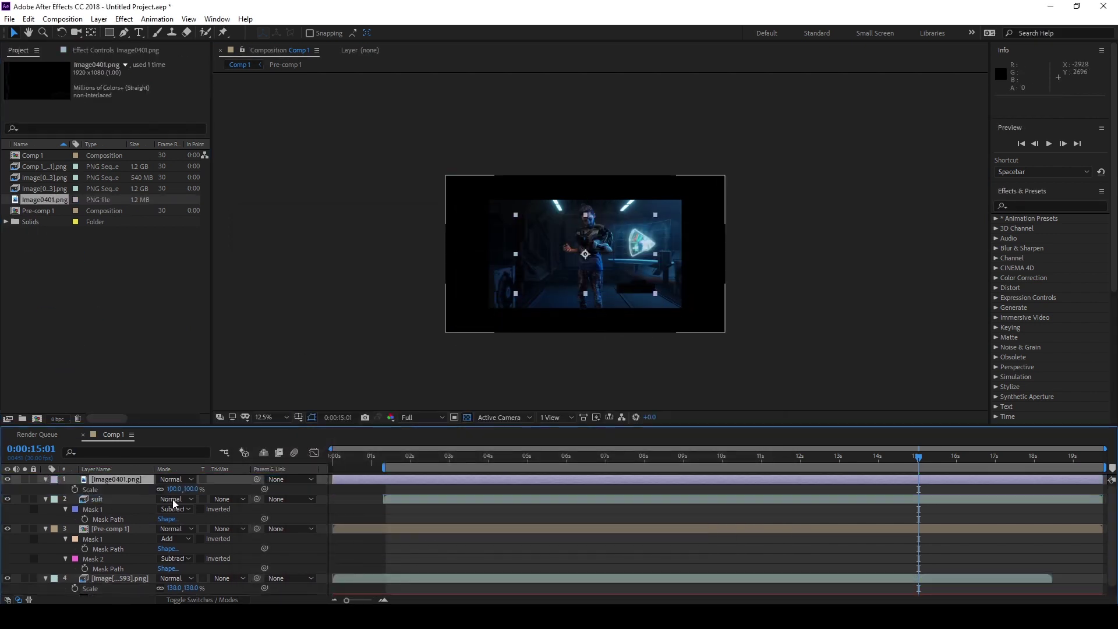
left_click_drag(174, 489, 200, 489)
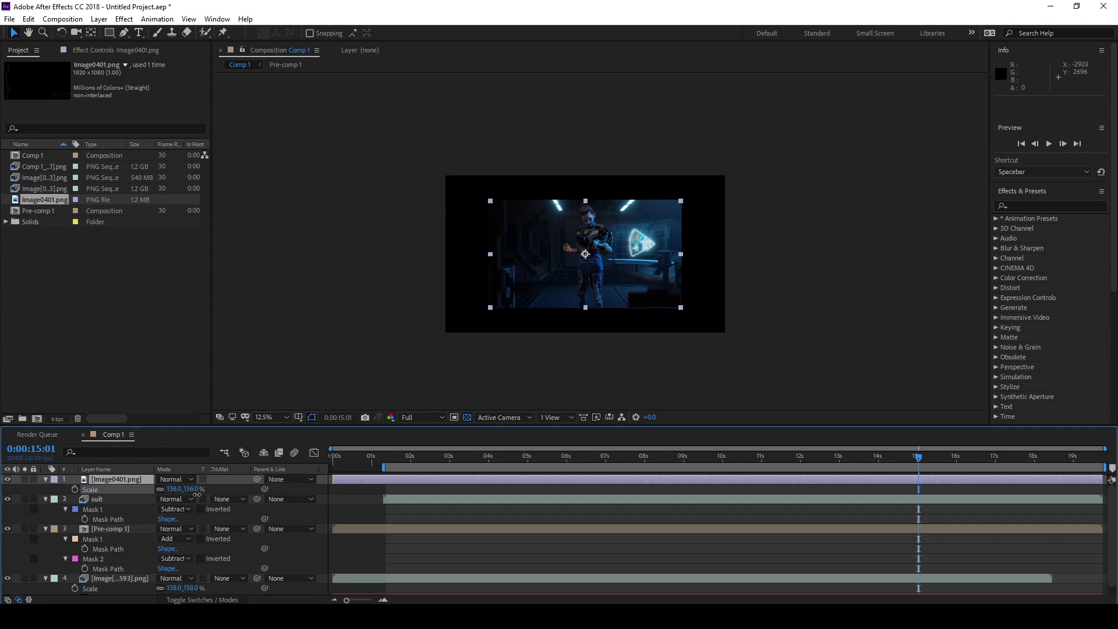
left_click(529, 337)
Examine how the man and suit blend with the background and foreground, in full frame and close up.
scroll(529, 337, "up", 1)
scroll(529, 336, "up", 1)
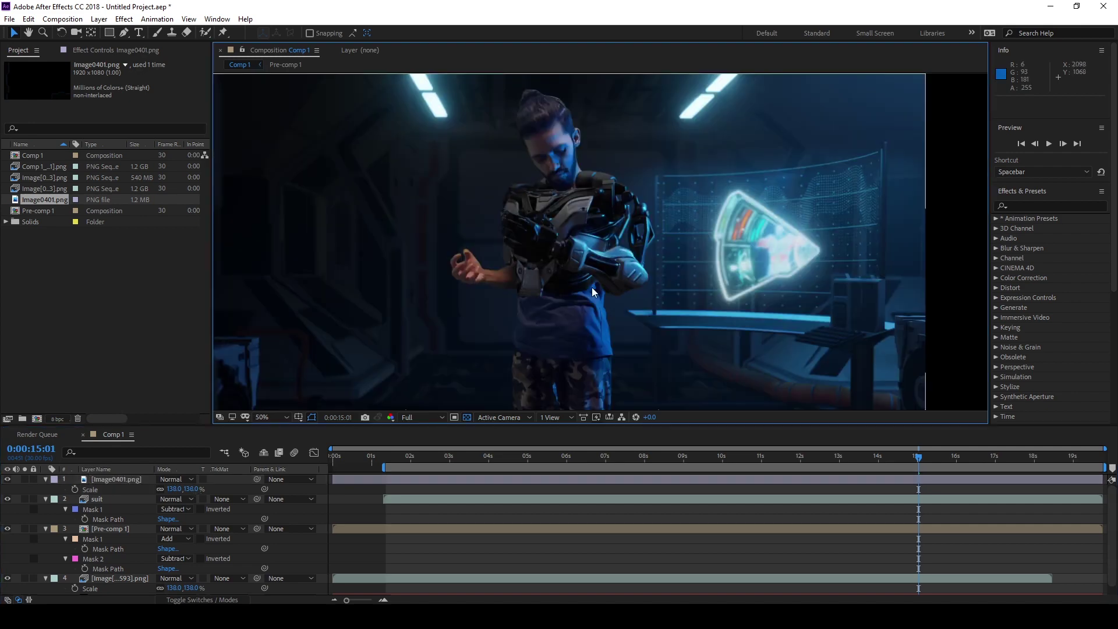
scroll(591, 287, "down", 1)
scroll(583, 201, "up", 2)
scroll(558, 246, "down", 2)
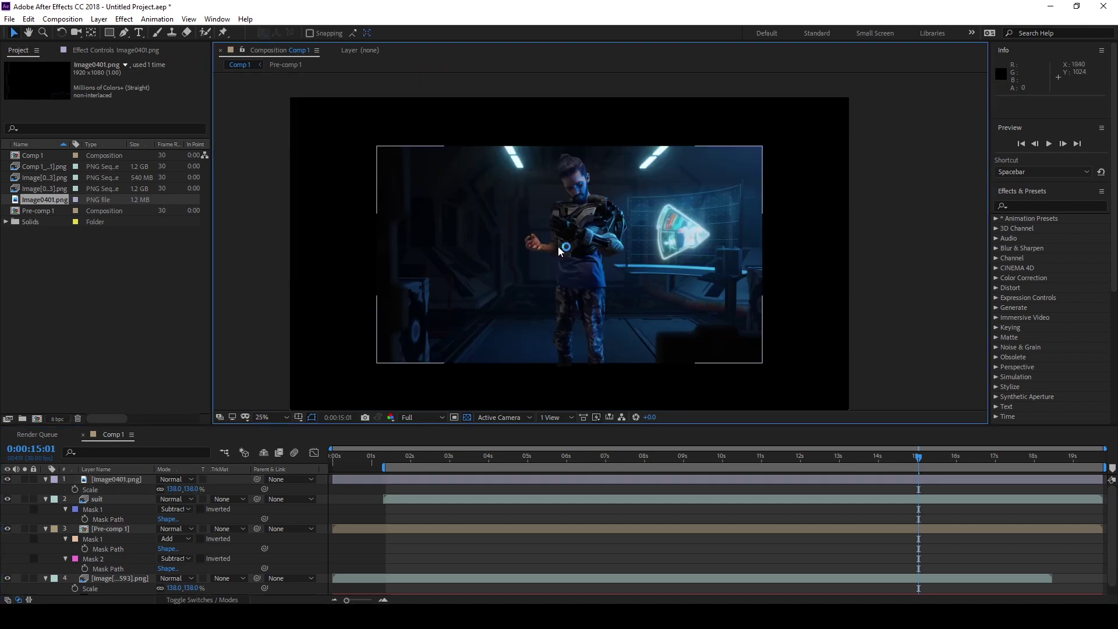
scroll(593, 284, "up", 4)
scroll(592, 284, "up", 2)
scroll(597, 292, "down", 3)
scroll(524, 269, "up", 2)
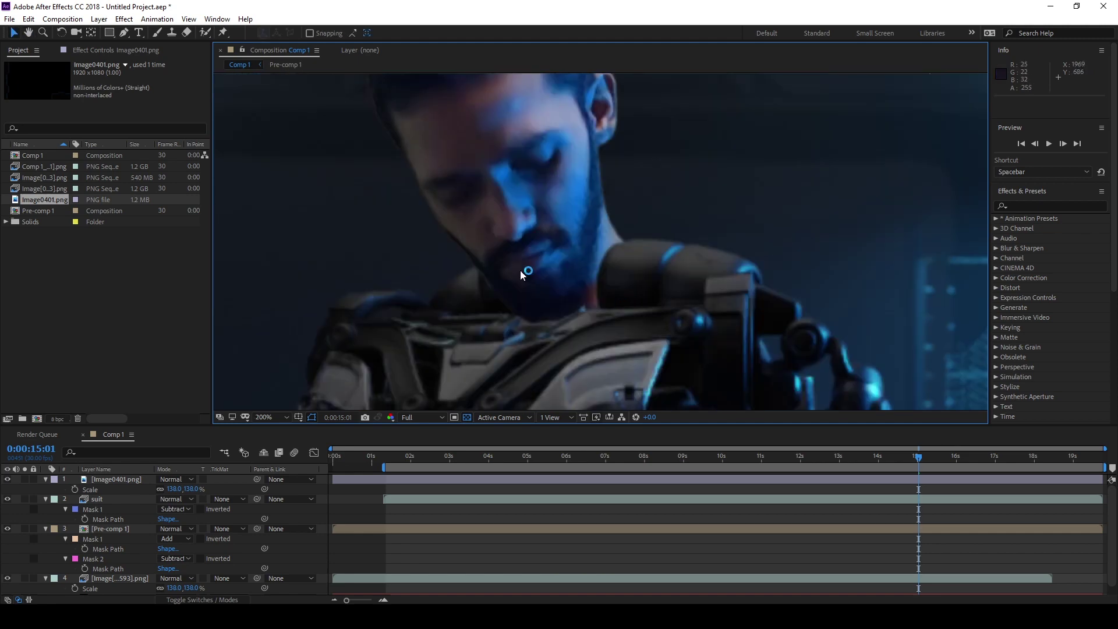
scroll(623, 245, "up", 1)
Apply the Match Grain effect to the suit layer.
key("v")
left_click(92, 499)
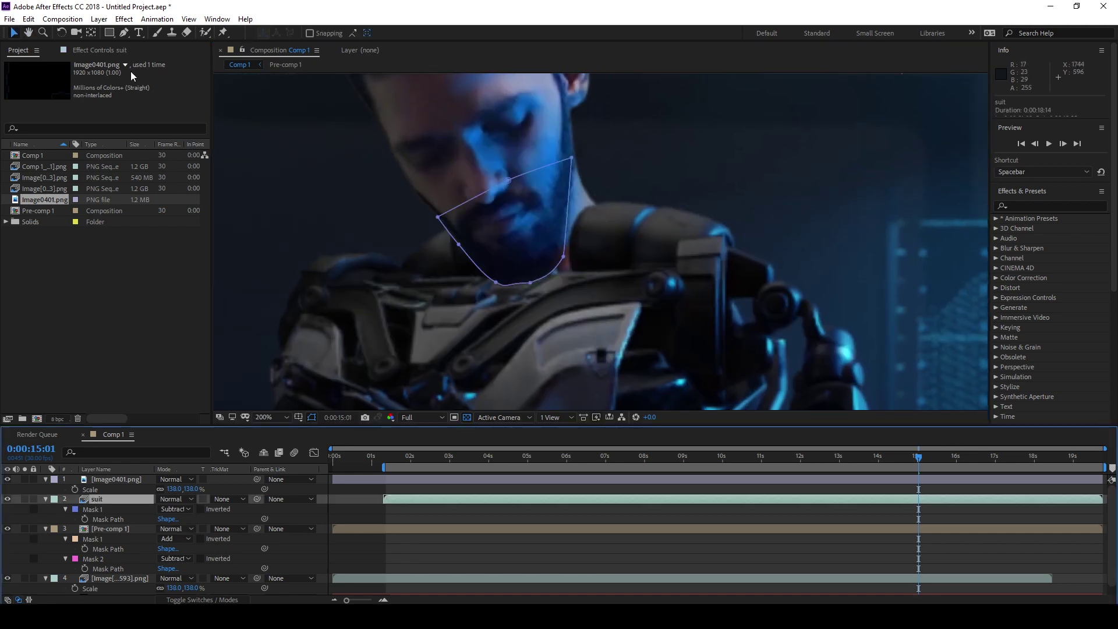
left_click(111, 50)
right_click(56, 168)
mouse_move(108, 245)
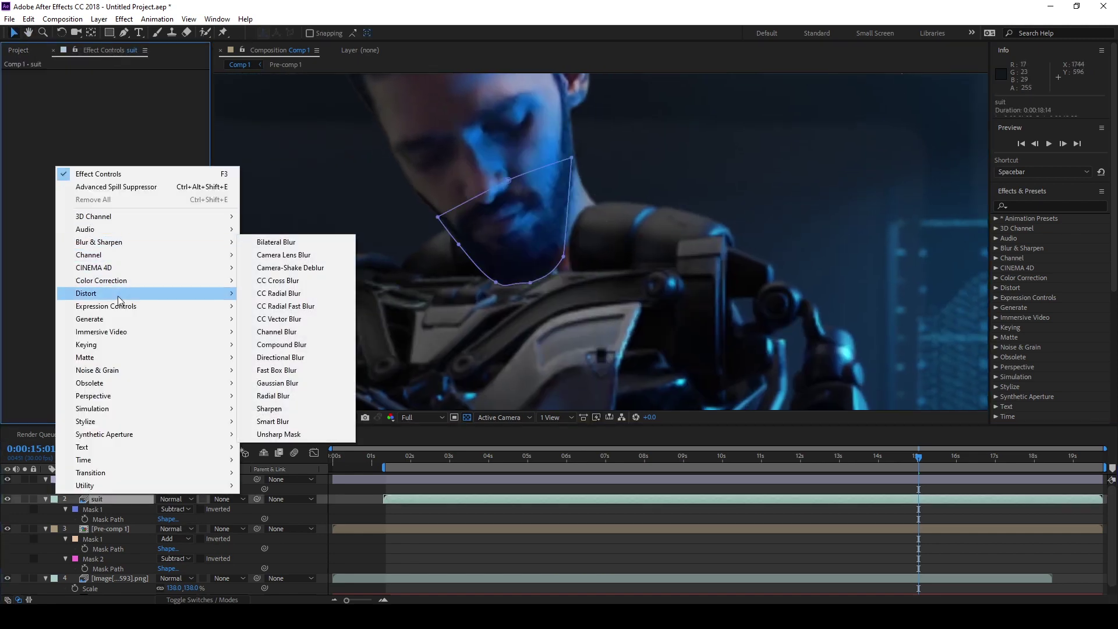
mouse_move(119, 373)
left_click(273, 408)
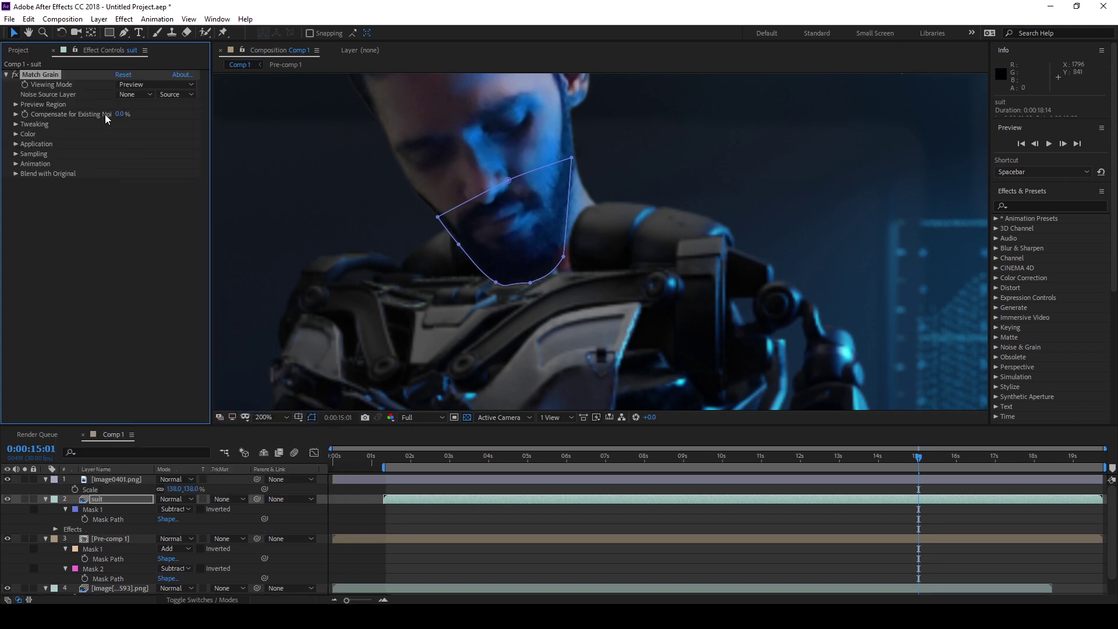
left_click(114, 538)
double_click(114, 539)
left_click(113, 434)
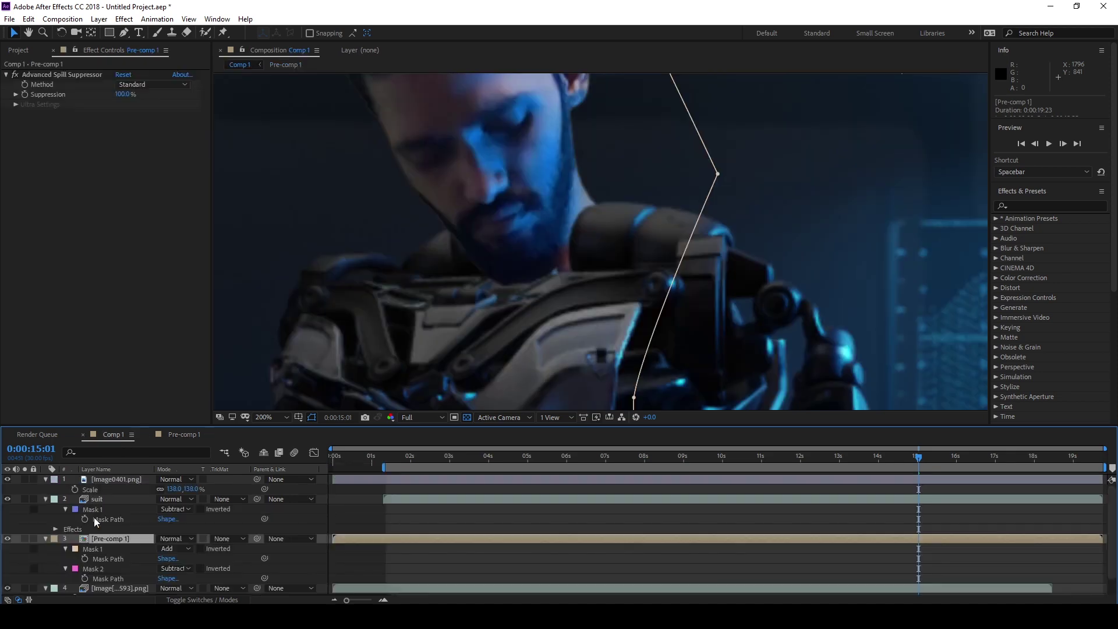
Rename the keyed footage pre-comp layer as main foottge and set it as the noise source layer for the suit's Match Grain.
key("Return")
left_click(129, 83)
left_click(127, 452)
left_click(94, 501)
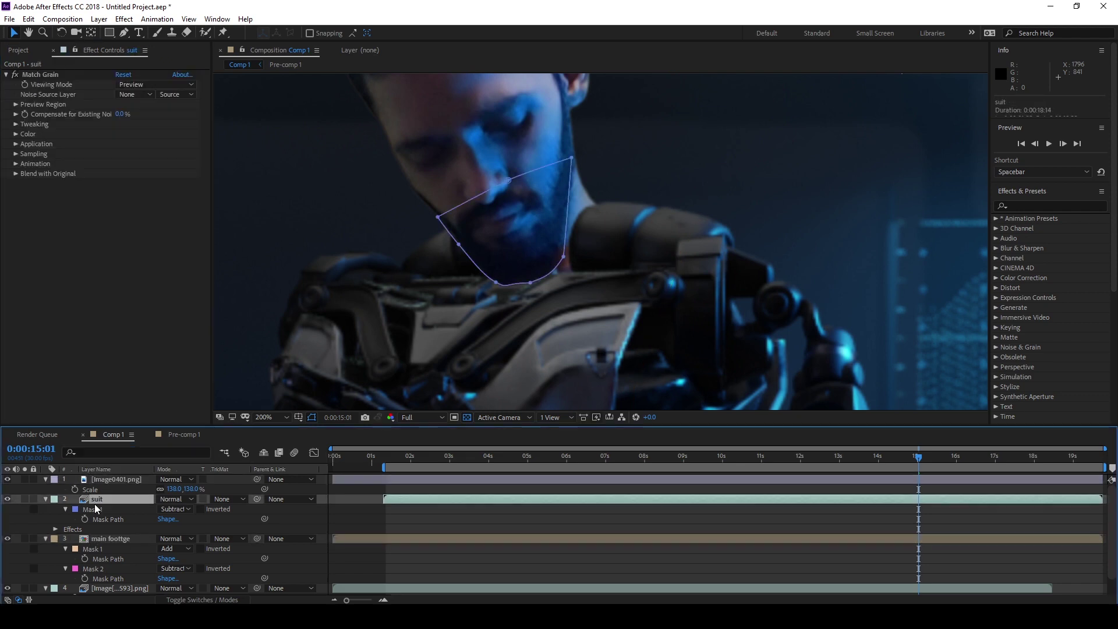
left_click(128, 93)
left_click(151, 149)
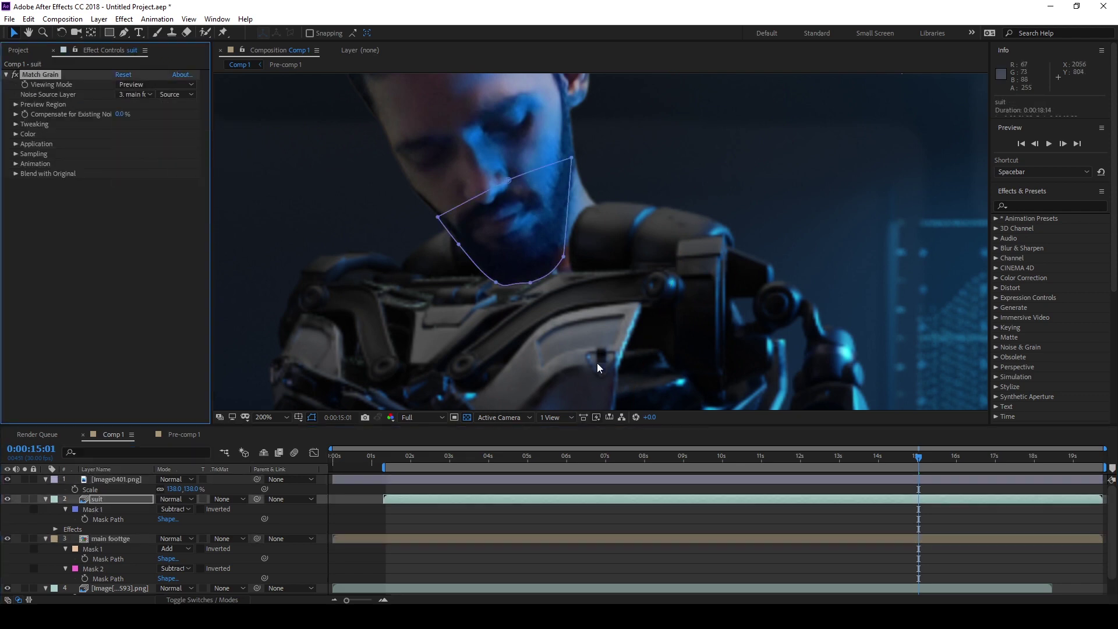
Set the viewing mode of the suit's Match Grain effect to Final Output.
key("period")
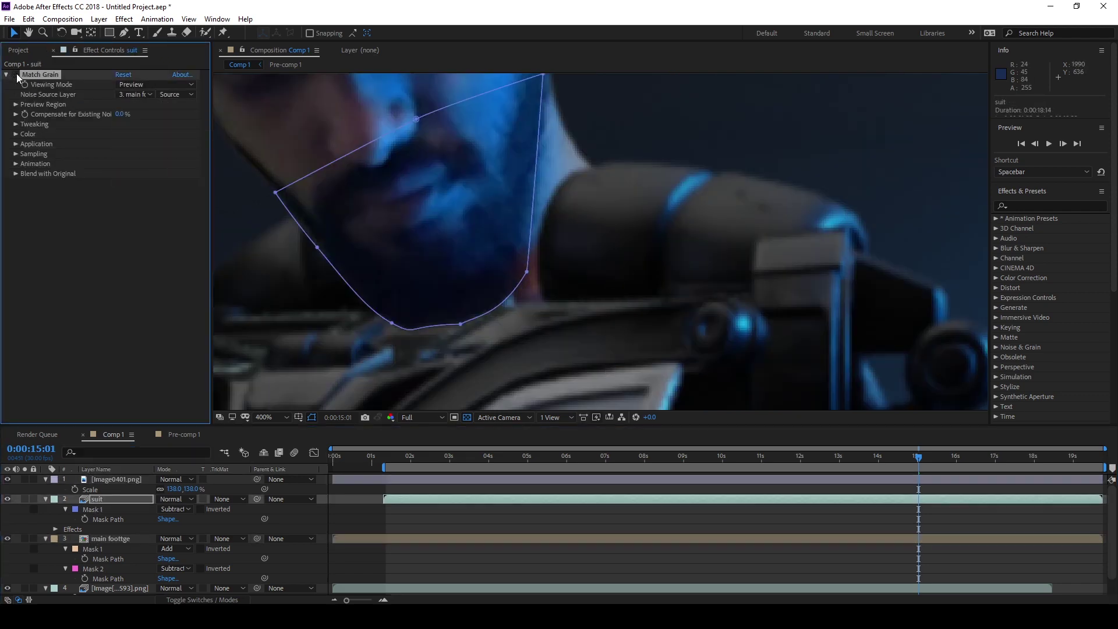
scroll(634, 300, "down", 3)
scroll(569, 347, "up", 1)
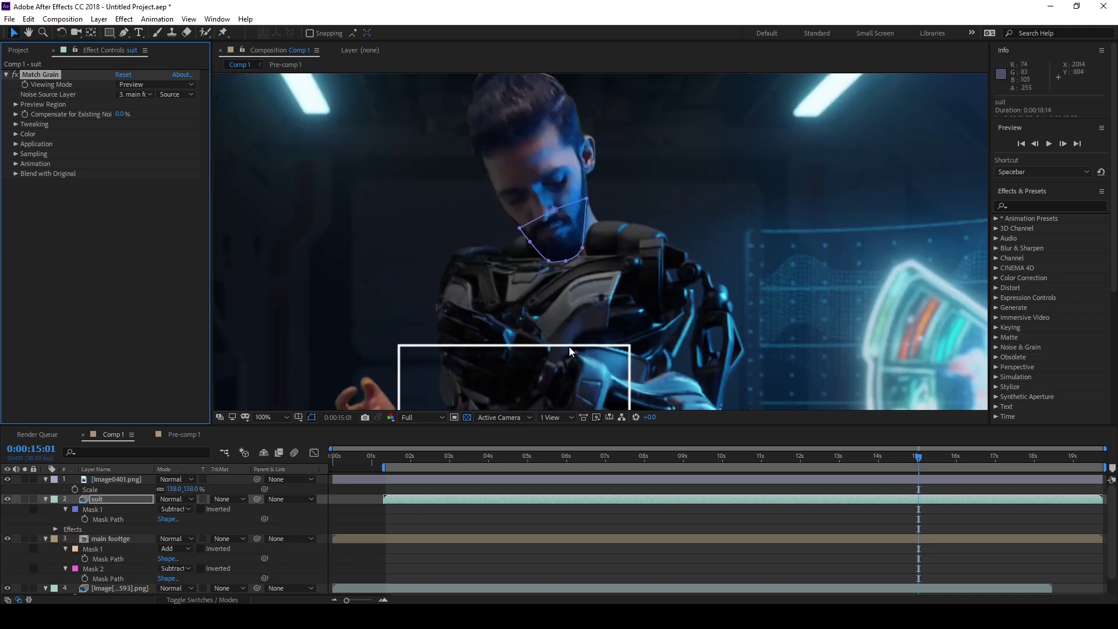
middle_click_drag(574, 370, 599, 241)
scroll(600, 241, "up", 1)
left_click(152, 84)
left_click(153, 150)
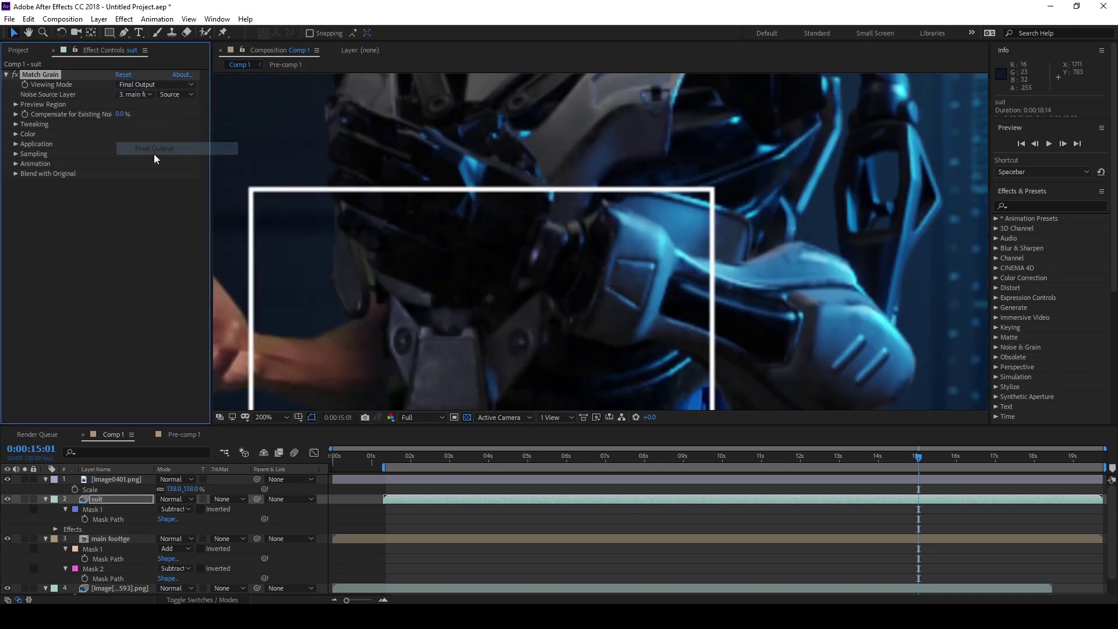
Compare the suit with its Match Grain effect off and on, close up and in the full composite.
scroll(638, 289, "down", 2)
scroll(637, 290, "down", 2)
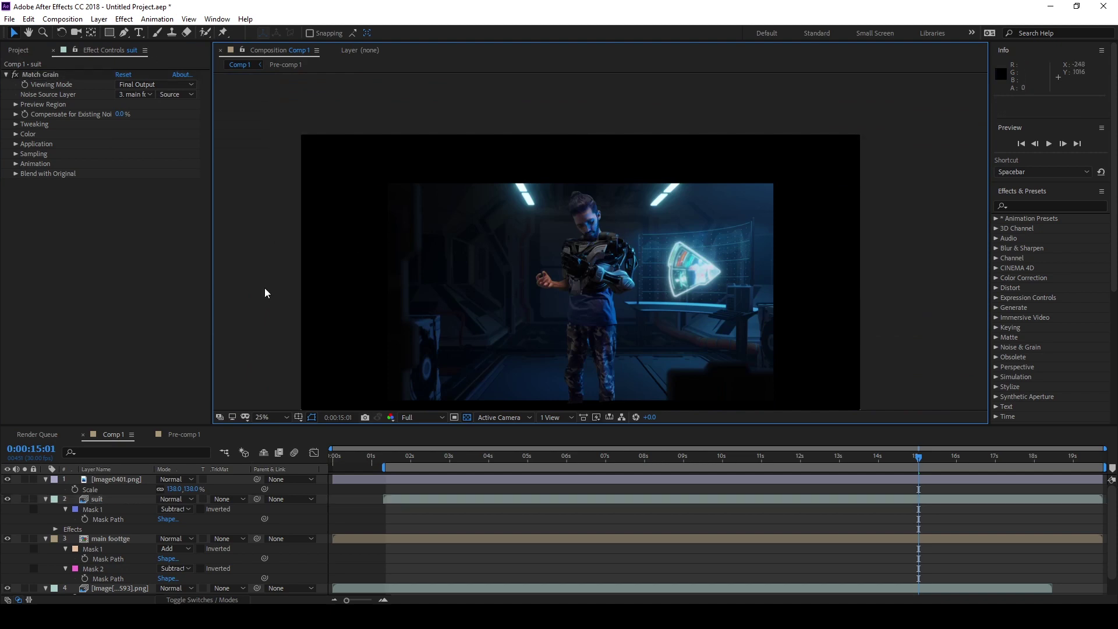
scroll(539, 299, "up", 5)
scroll(593, 252, "down", 2)
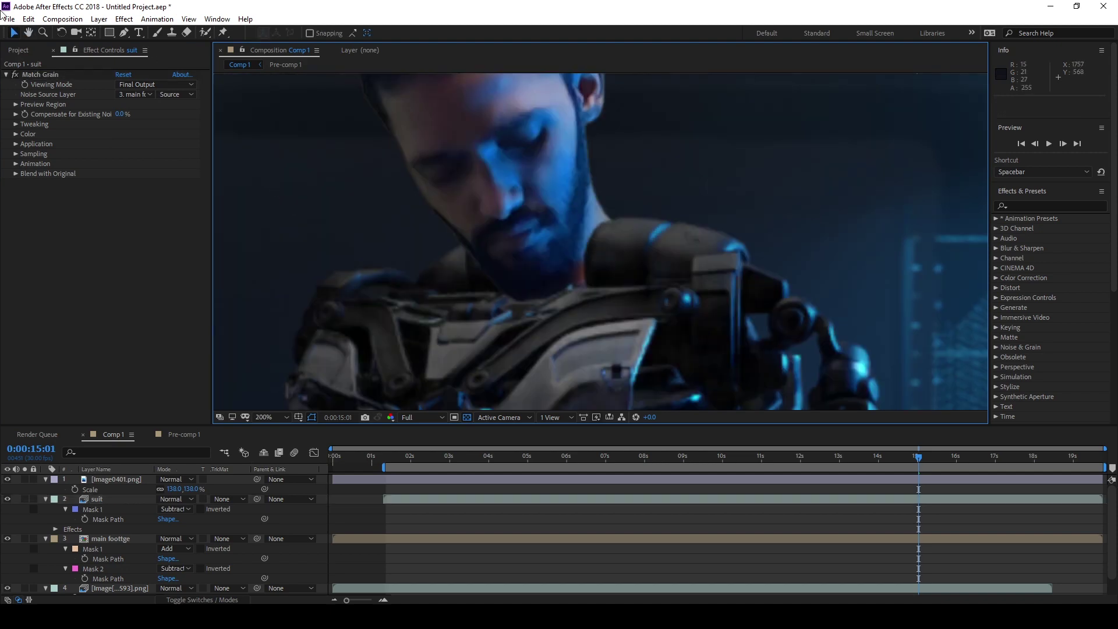
left_click(15, 75)
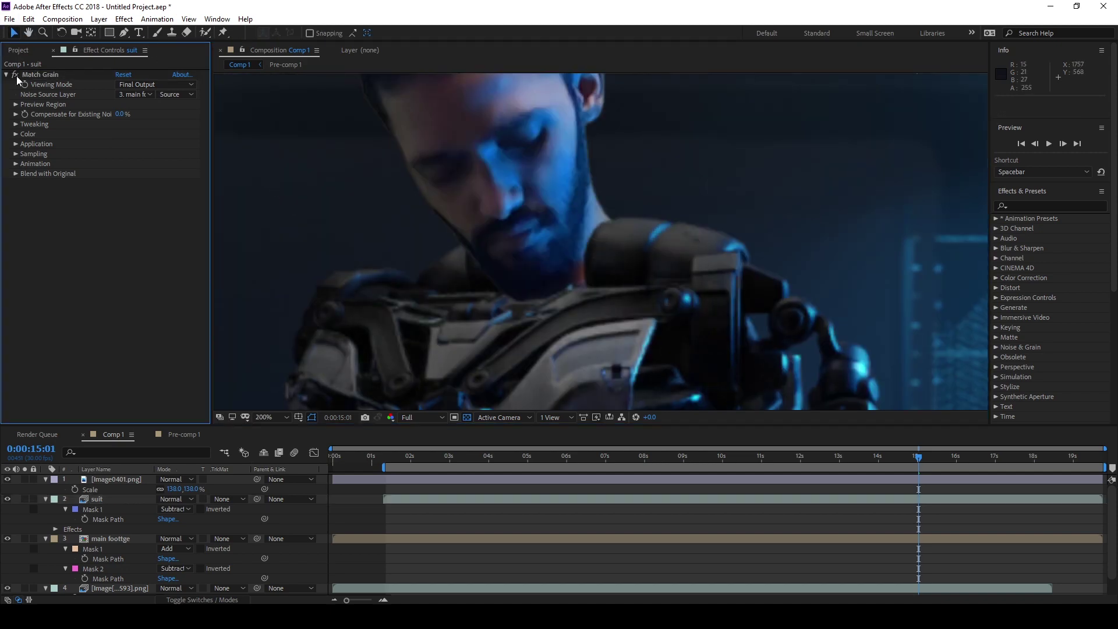
scroll(606, 257, "down", 4)
scroll(629, 252, "up", 1)
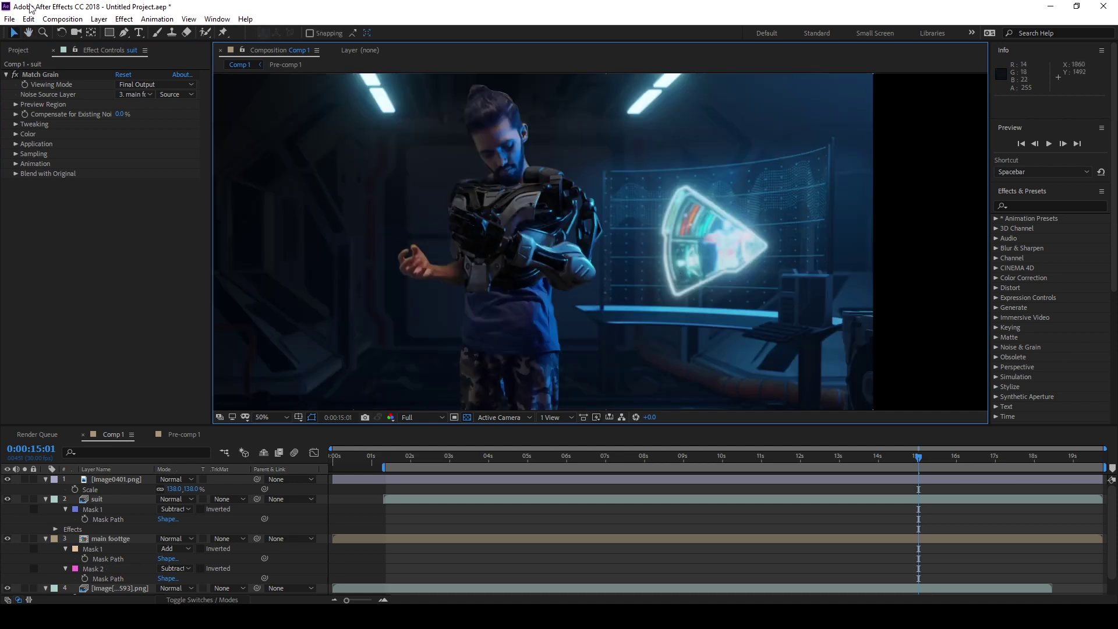
Copy the Match Grain effect from the suit layer.
right_click(33, 73)
left_click(12, 200)
left_click(42, 77)
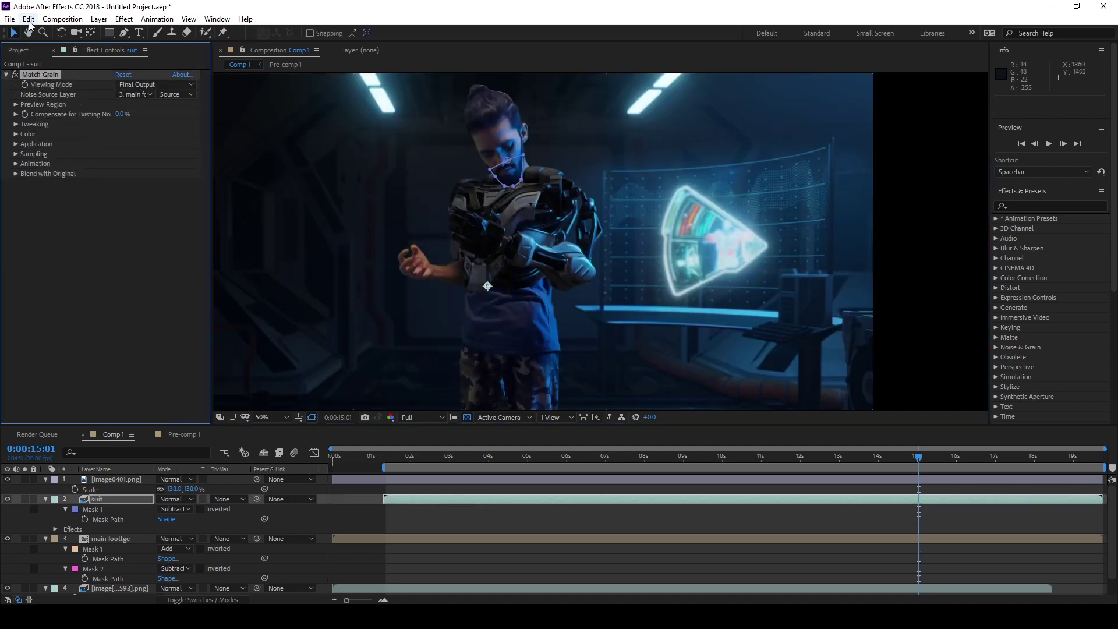
left_click(29, 22)
left_click(36, 88)
Collapse the expanded layer properties and rename the background image sequence layer as BG.
scroll(105, 557, "down", 1)
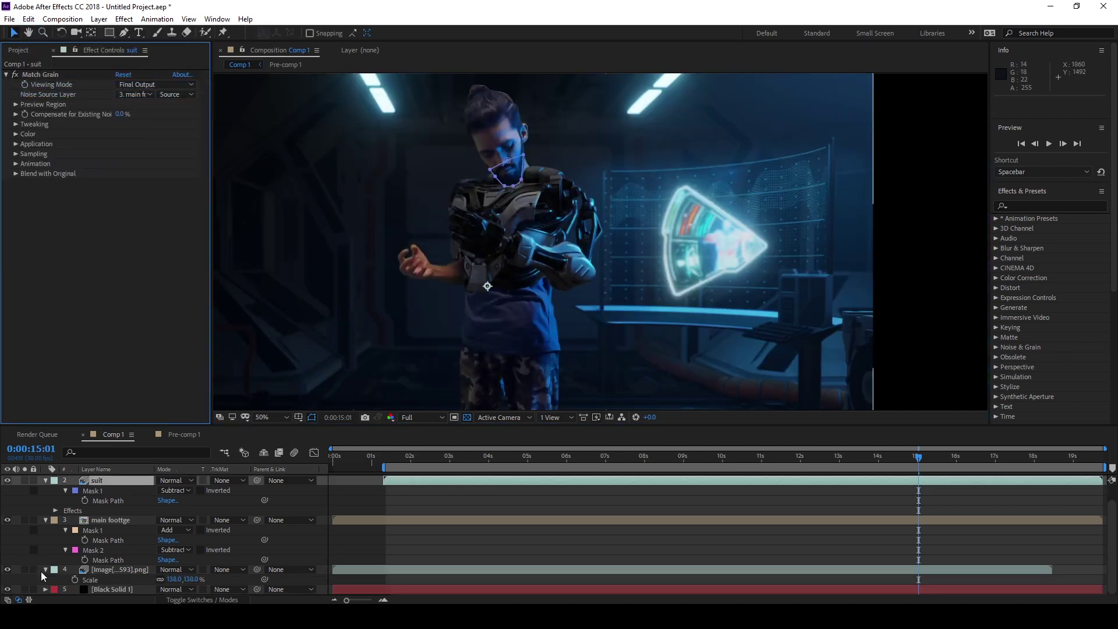
left_click(44, 570)
left_click(46, 530)
left_click(46, 499)
left_click(45, 480)
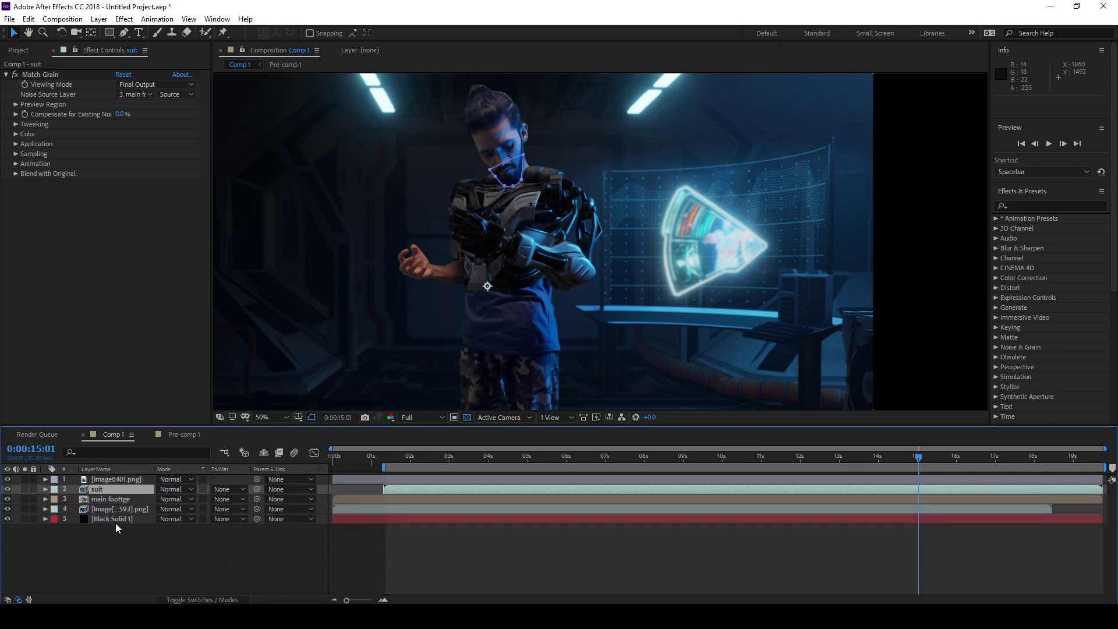
left_click(114, 509)
key("Return")
type("BG")
key("Return")
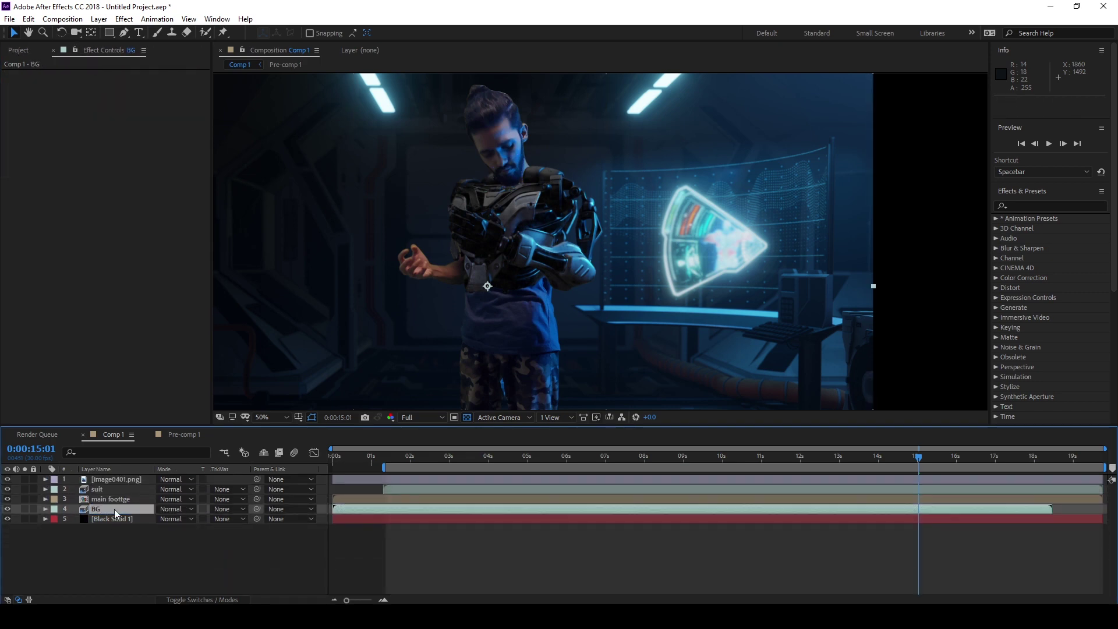
Paste the copied Match Grain effect onto the BG layer.
right_click(61, 137)
left_click(56, 177)
key("ctrl+v")
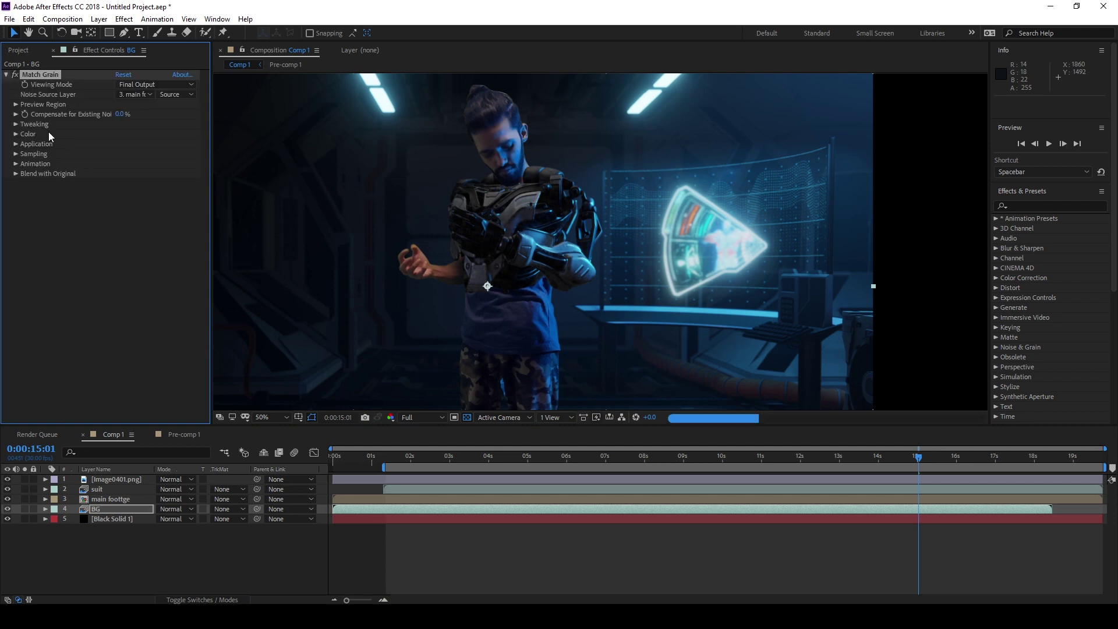
Compare the background with Match Grain off and on, and examine how the suit, man and background blend.
left_click(113, 273)
scroll(596, 190, "up", 2)
middle_click_drag(597, 189, 652, 321)
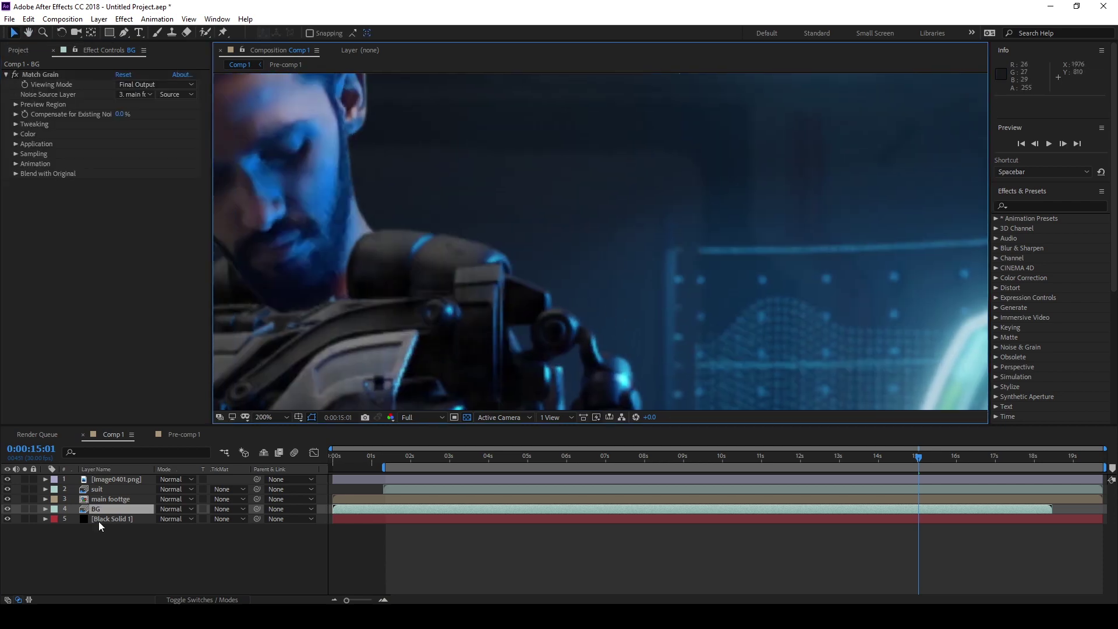
left_click(17, 76)
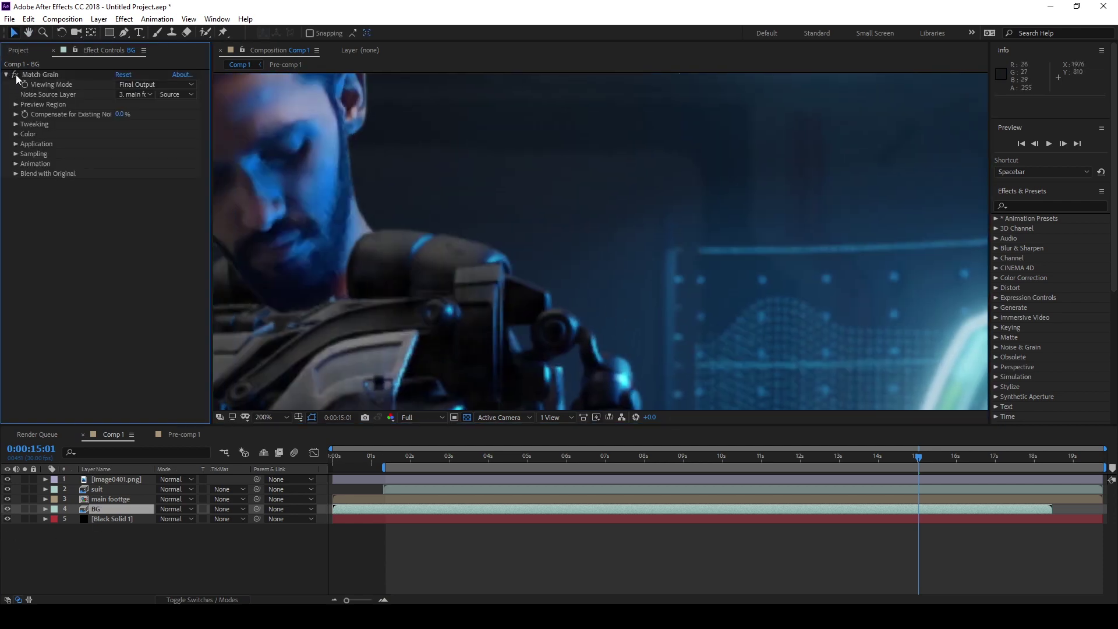
scroll(511, 299, "down", 2)
scroll(511, 299, "down", 2)
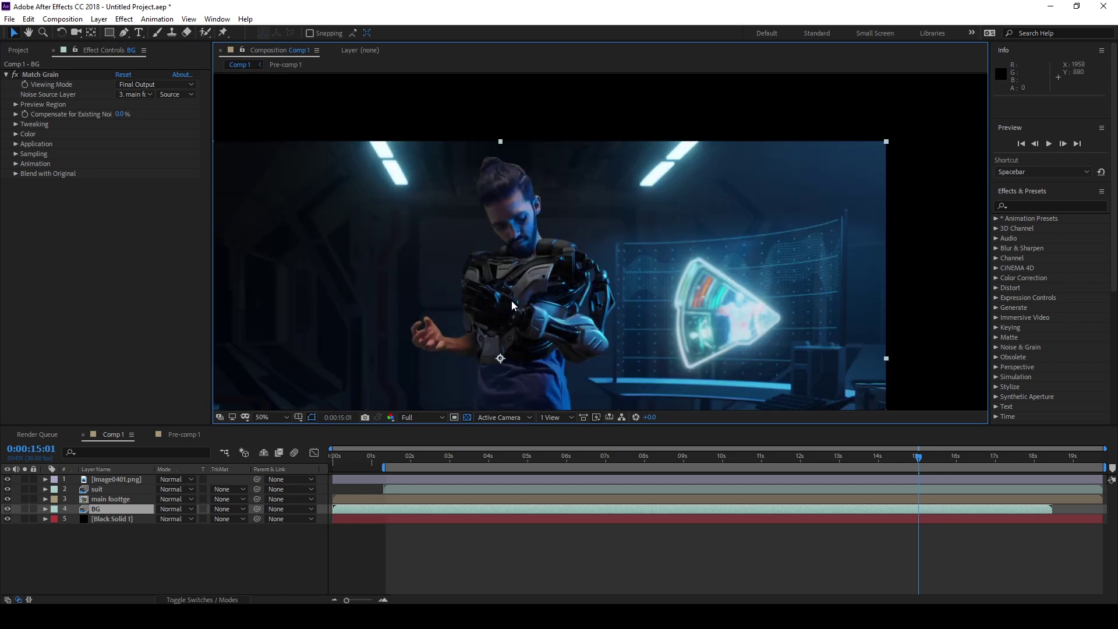
middle_click_drag(511, 301, 536, 261)
scroll(536, 260, "up", 1)
scroll(535, 260, "down", 1)
scroll(512, 250, "up", 1)
middle_click_drag(493, 176, 536, 239)
scroll(536, 239, "down", 1)
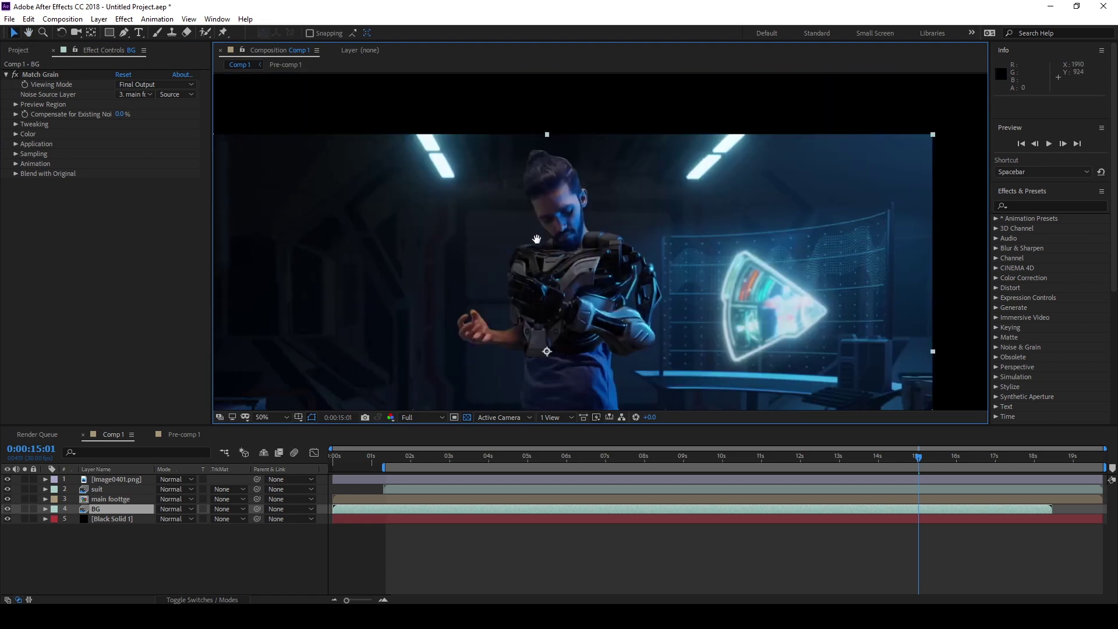
scroll(539, 245, "up", 3)
scroll(547, 251, "down", 1)
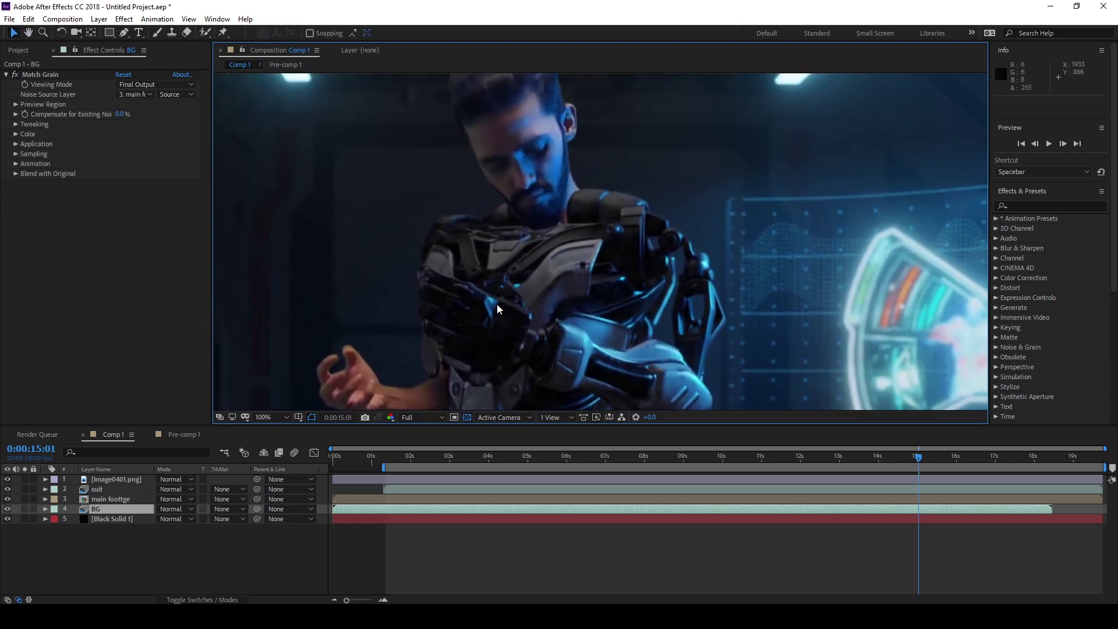
middle_click_drag(497, 303, 595, 188)
Apply Hue/Saturation to the main foottge layer and set its channel control to Reds.
left_click(90, 499)
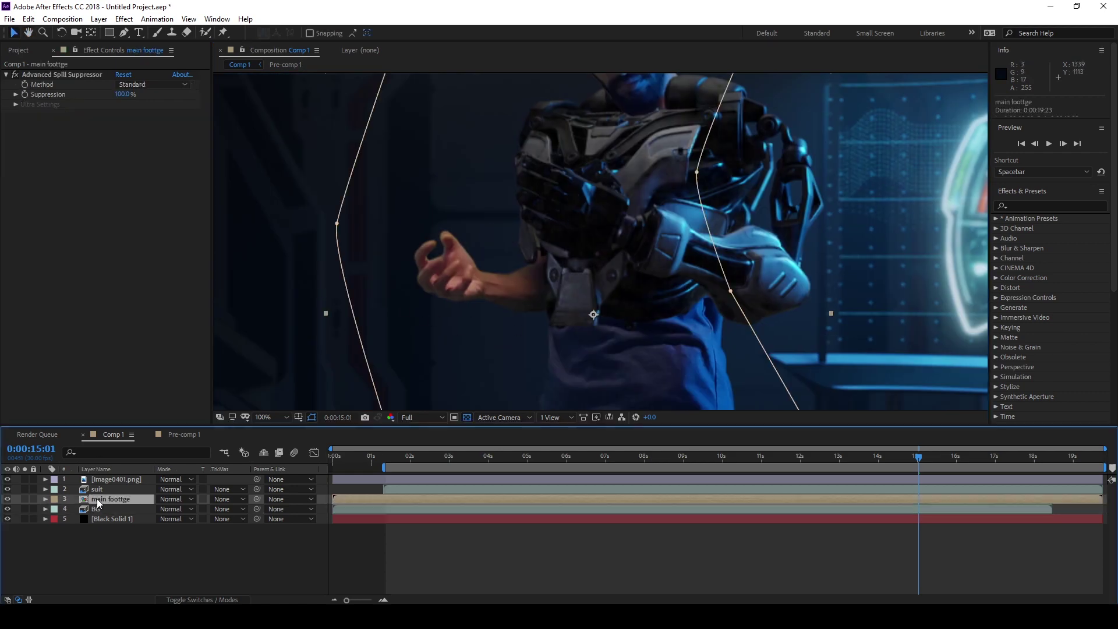
right_click(54, 148)
mouse_move(119, 262)
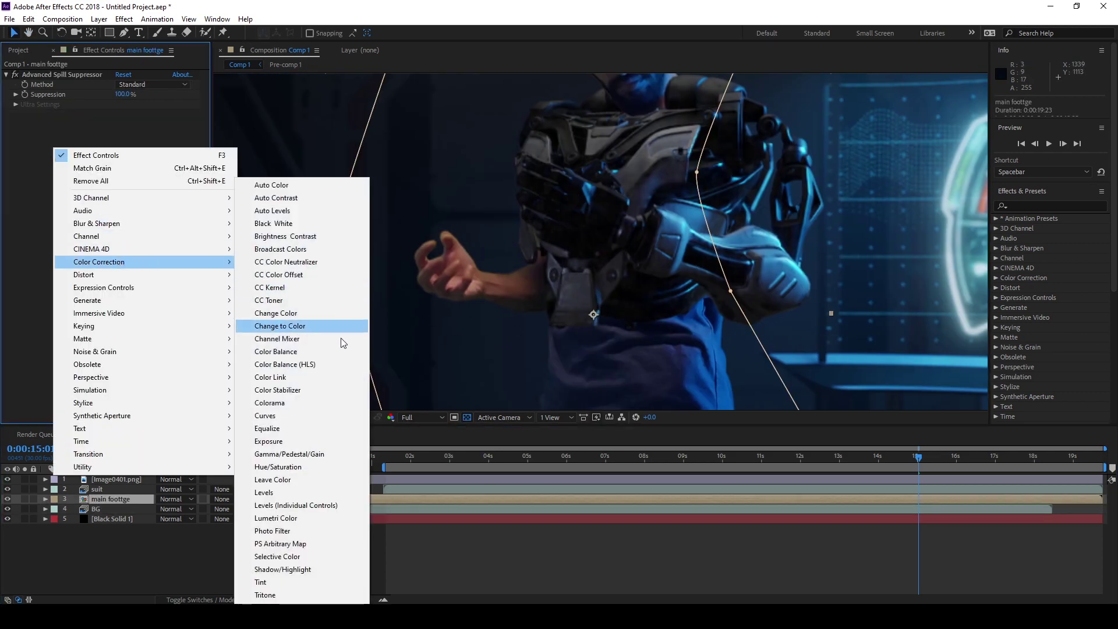
left_click(279, 466)
left_click(130, 125)
left_click(140, 149)
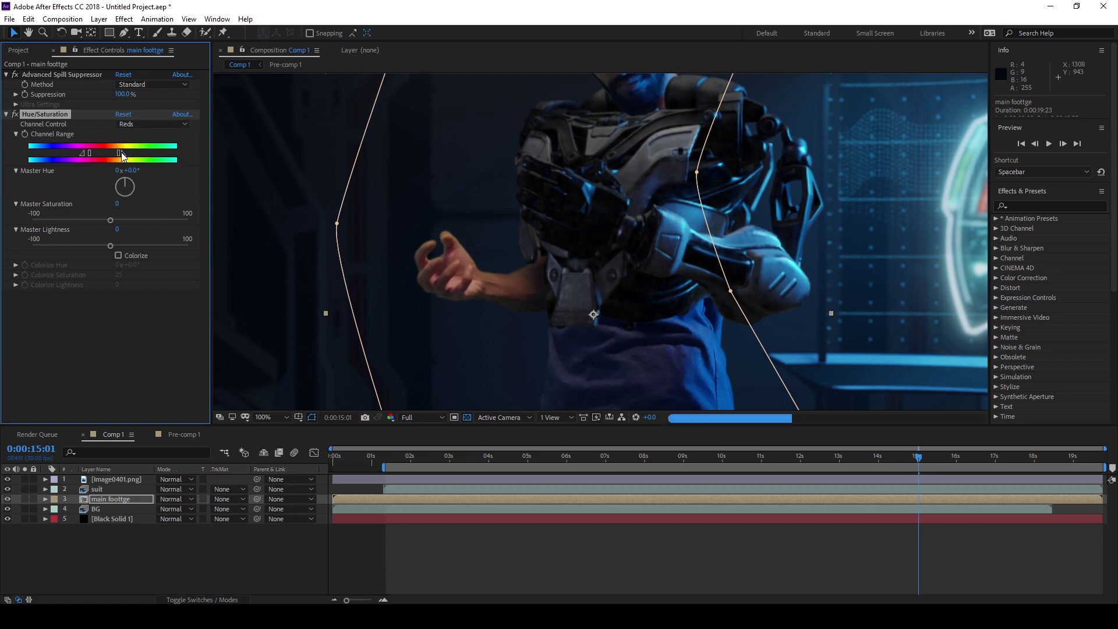
Widen the Reds channel range slightly, then set its saturation to -67 and its lightness to -59.
left_click_drag(119, 152, 123, 152)
mouse_move(110, 220)
left_mouse_down()
mouse_move(58, 220)
mouse_move(50, 224)
mouse_move(85, 246)
mouse_move(55, 245)
mouse_move(64, 245)
left_mouse_up()
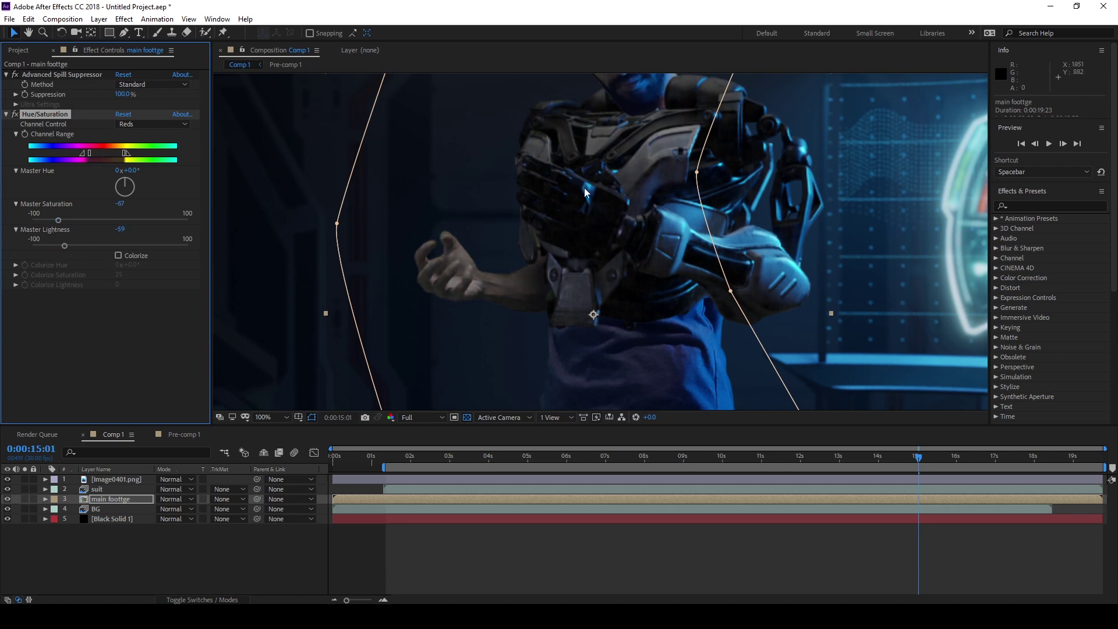
scroll(585, 188, "down", 4)
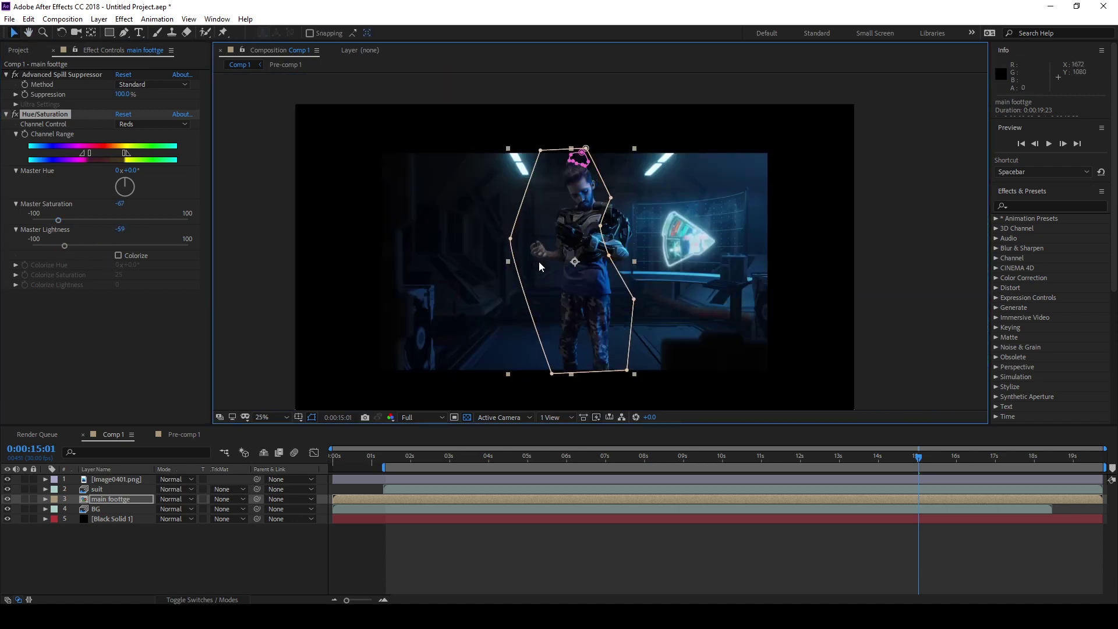
scroll(539, 261, "down", 1)
left_click(360, 299)
scroll(532, 278, "up", 3)
middle_click_drag(509, 175, 554, 288)
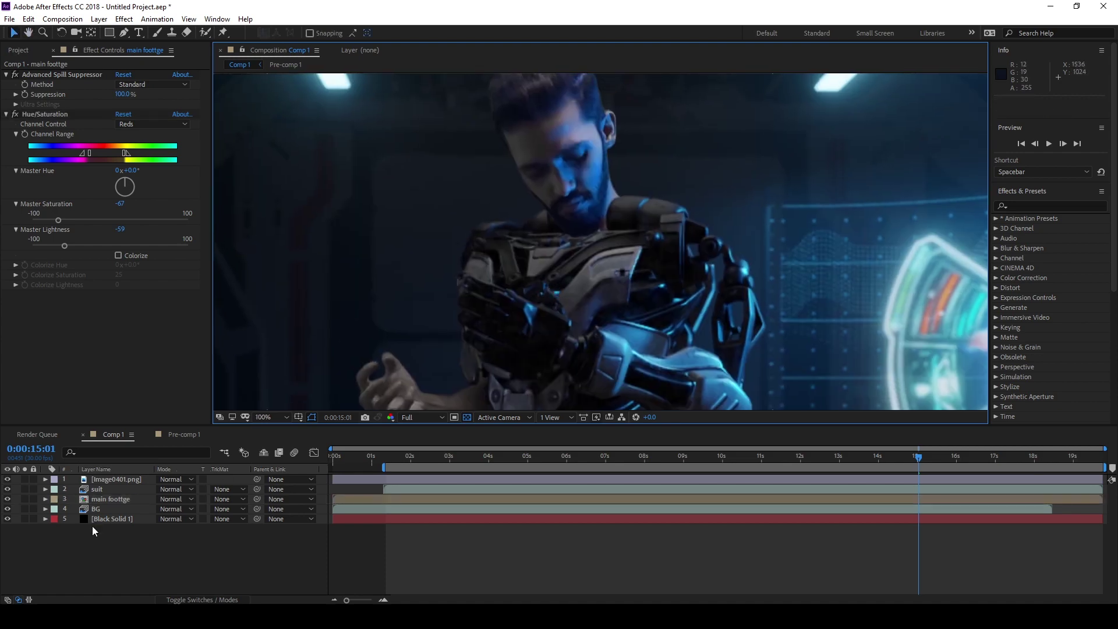
Add an adjustment layer above all layers and grade it with a 15% Tint and a slight Curves lift.
key("ctrl+Down")
key("ctrl+alt+y")
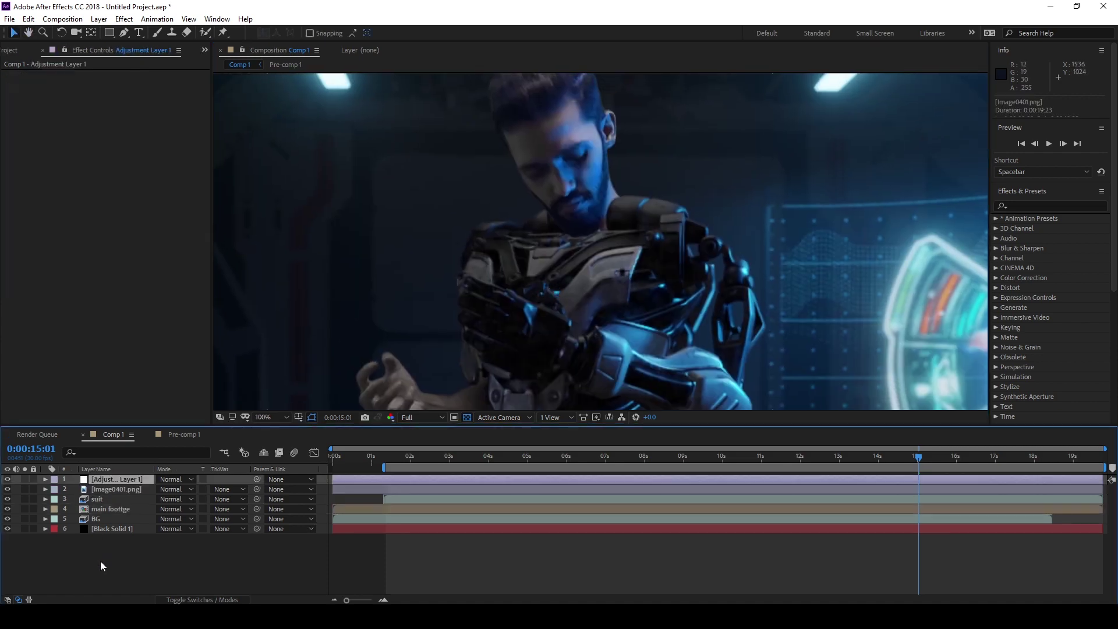
right_click(110, 479)
left_click(186, 175)
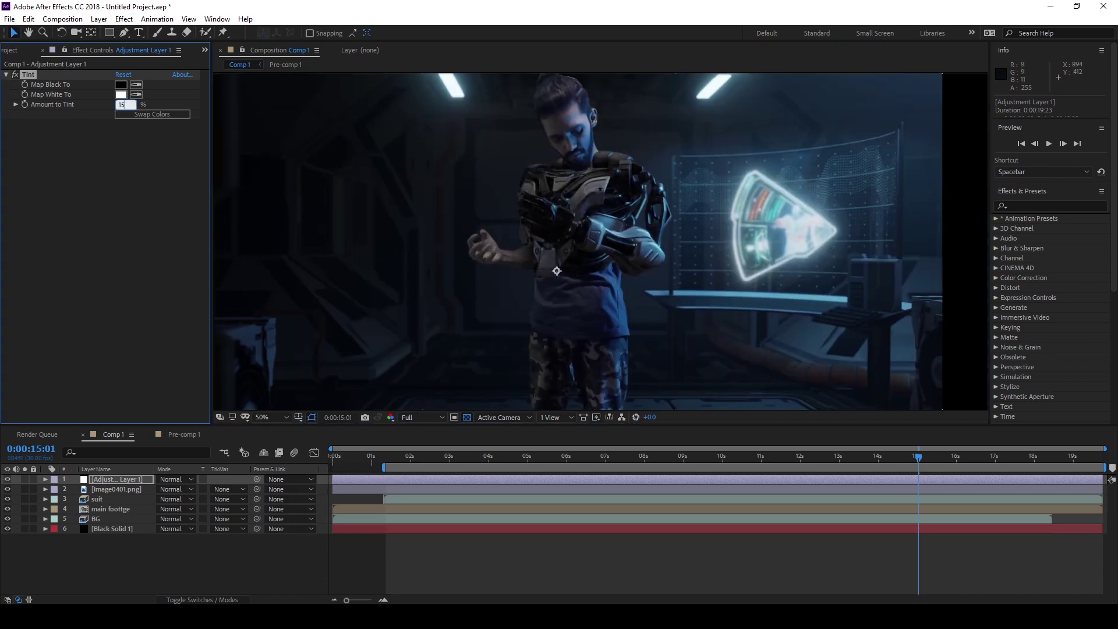
right_click(83, 217)
left_click(292, 414)
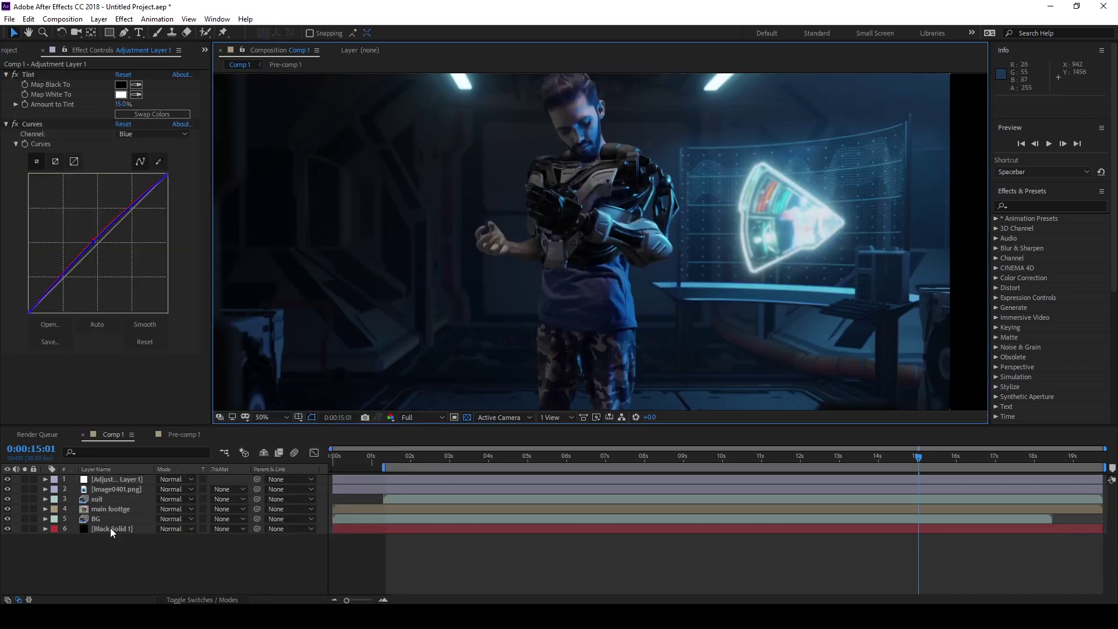
Pre-compose all layers above Black Solid 1 and scale the resulting pre-comp to 146%.
right_click(110, 528)
left_click(116, 429)
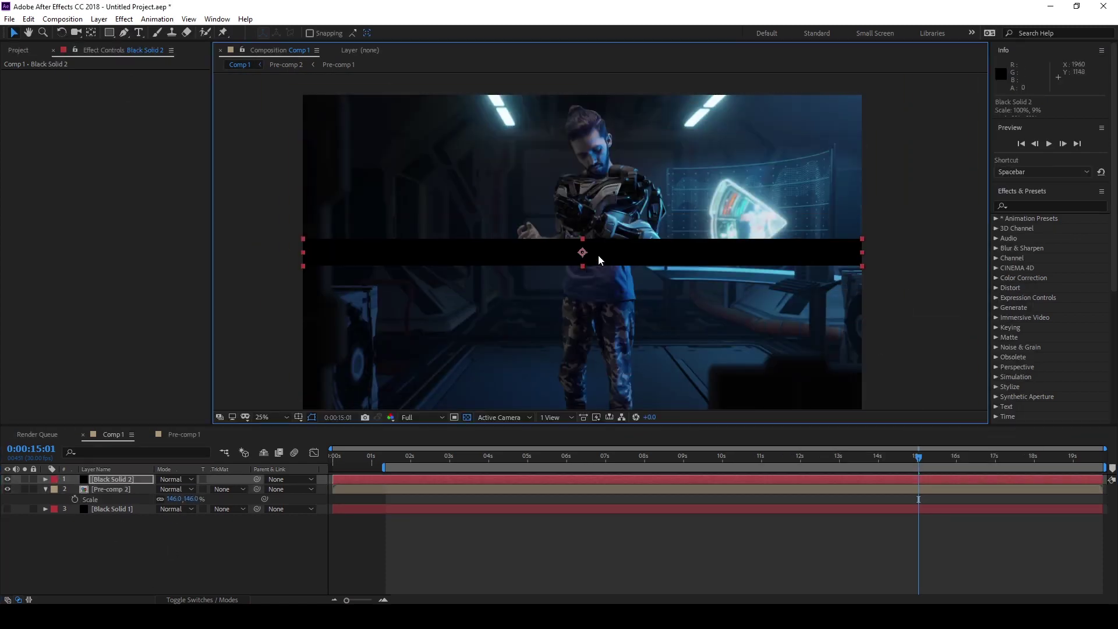
Make letterbox bars from a black solid scaled to 9% height along the frame's bottom edge and its duplicate along the top edge.
left_click_drag(599, 254, 605, 405)
key("ctrl+d")
Move the Pre-comp 2 layer down to position 1920, 1099 within the letterboxed frame.
left_click(109, 498)
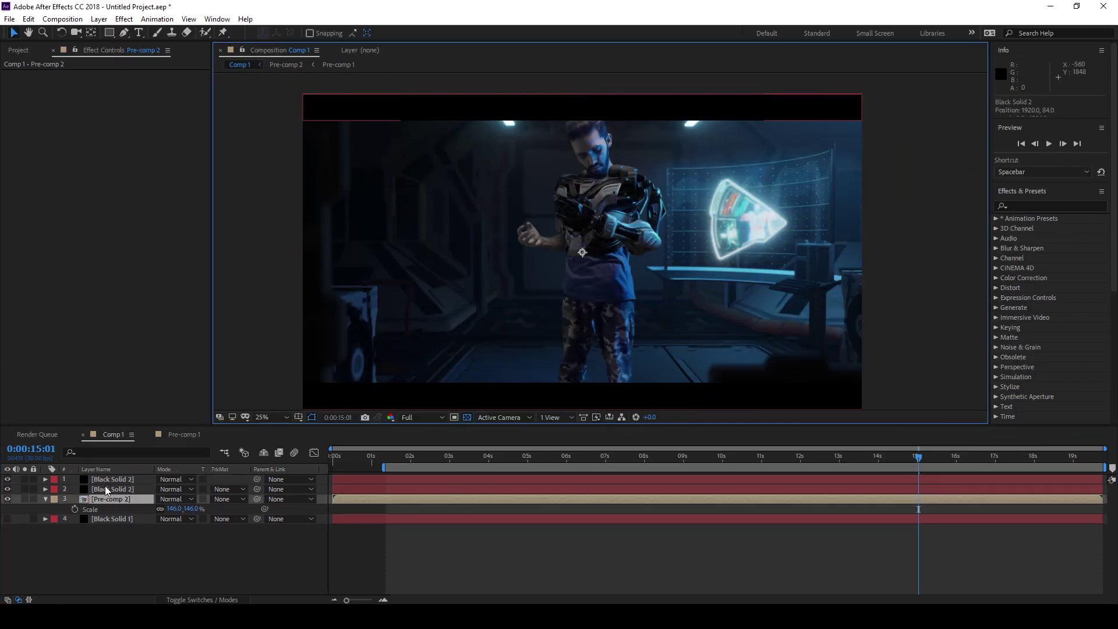
key("p")
left_click_drag(186, 508, 196, 509)
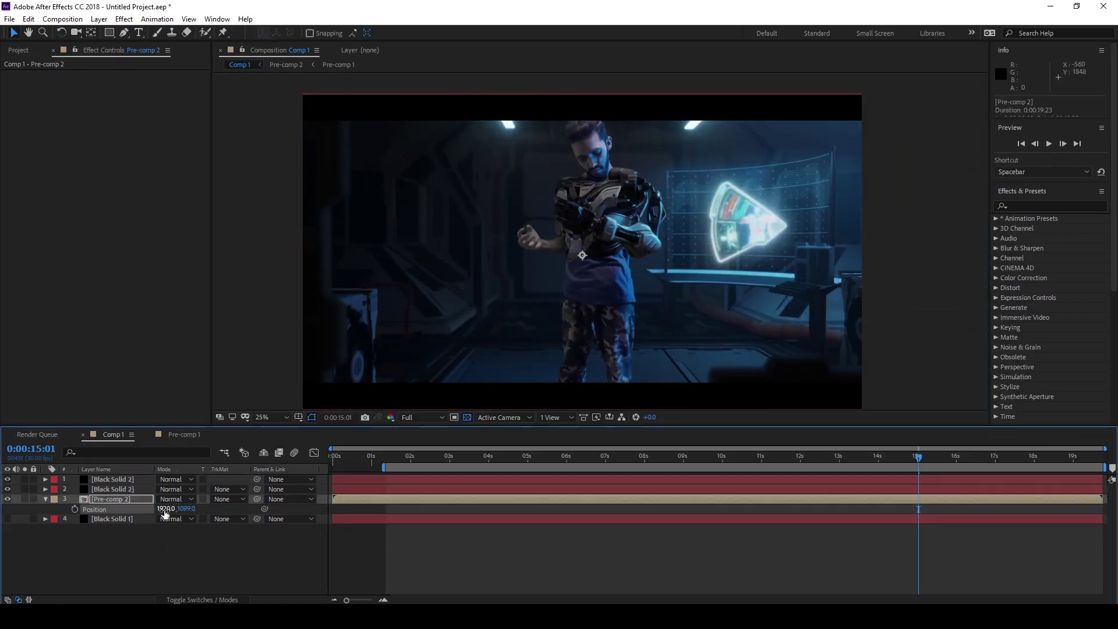